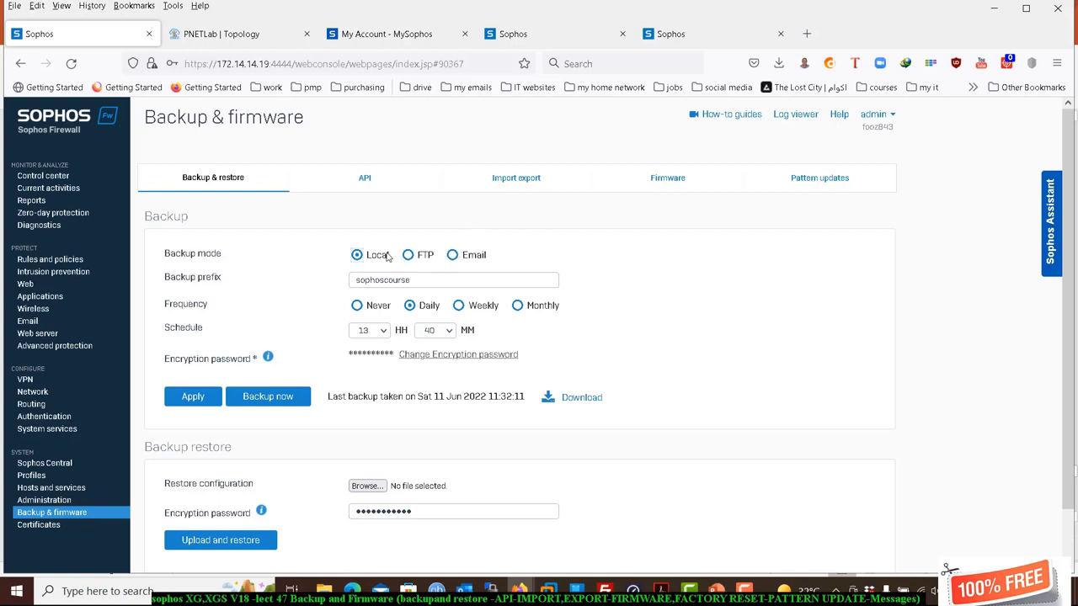
Open the Download options for the 11 Jun 2022 last backup taken.
click(359, 256)
click(589, 399)
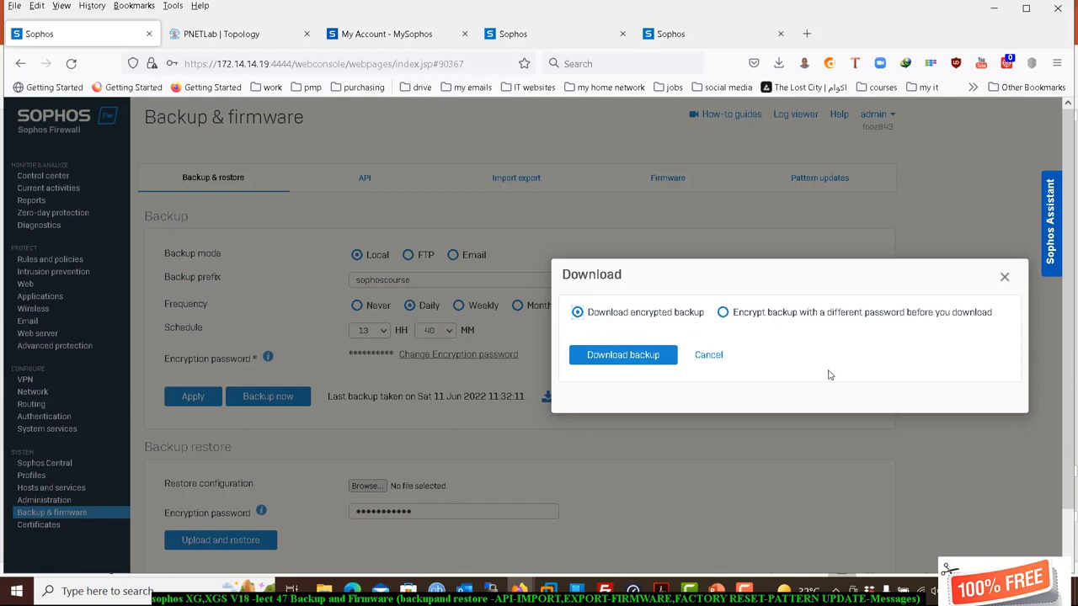
Try 'Encrypt backup with a different password', revert to 'Download encrypted backup', and close the dialog.
click(794, 313)
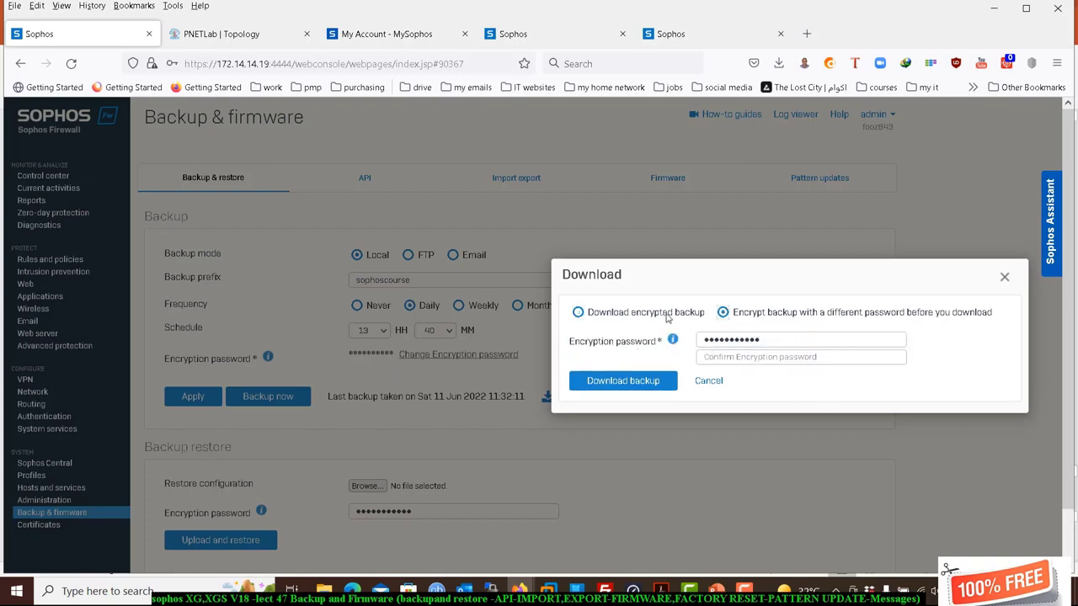
click(669, 317)
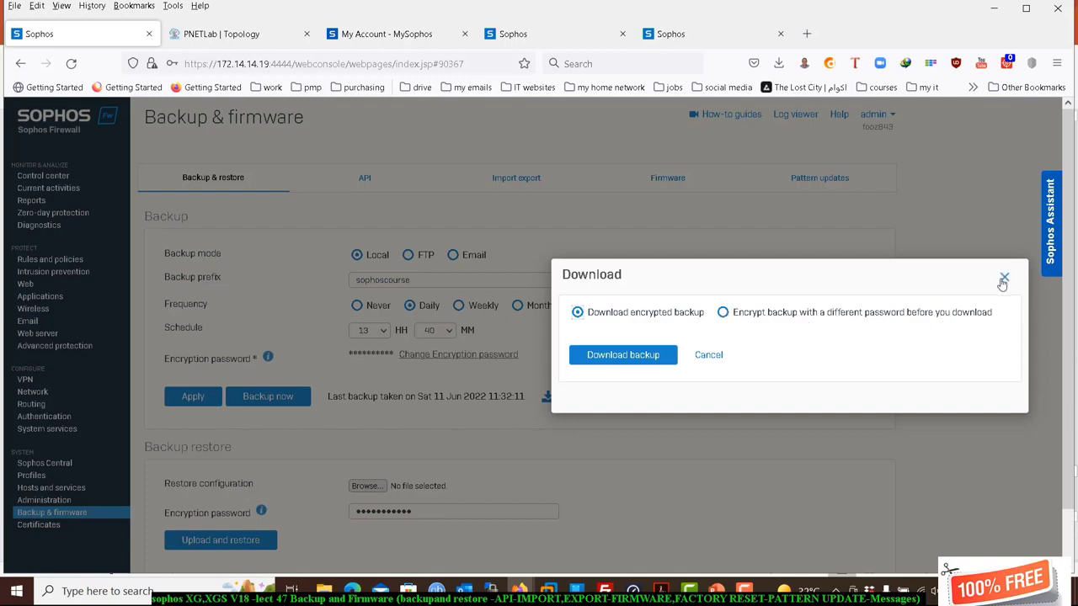
click(1004, 278)
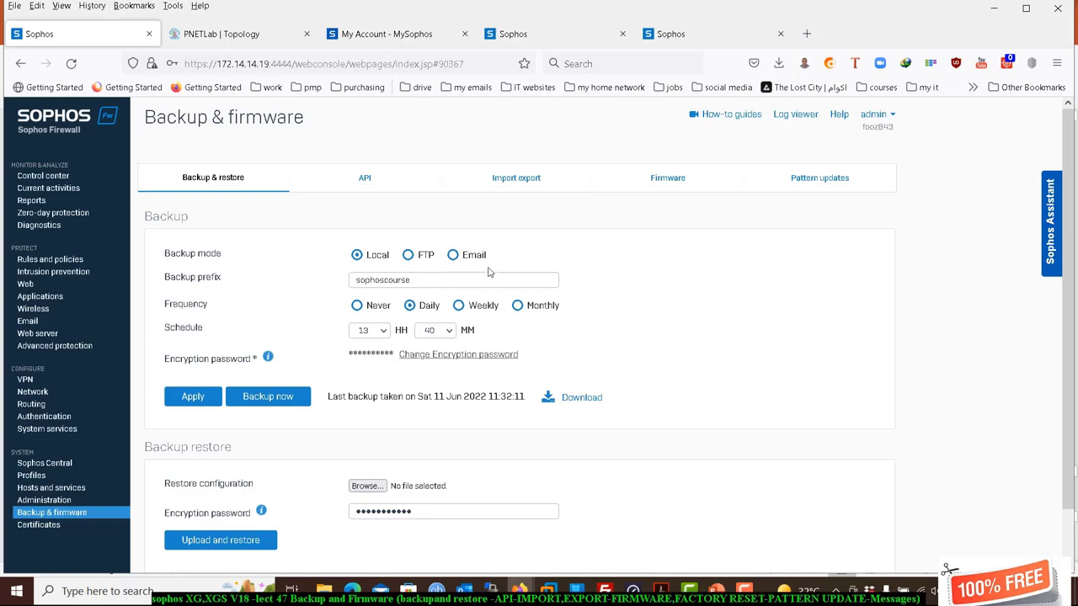
Apply the schedule settings, take a backup now, download it, and reveal it in Downloads.
click(211, 396)
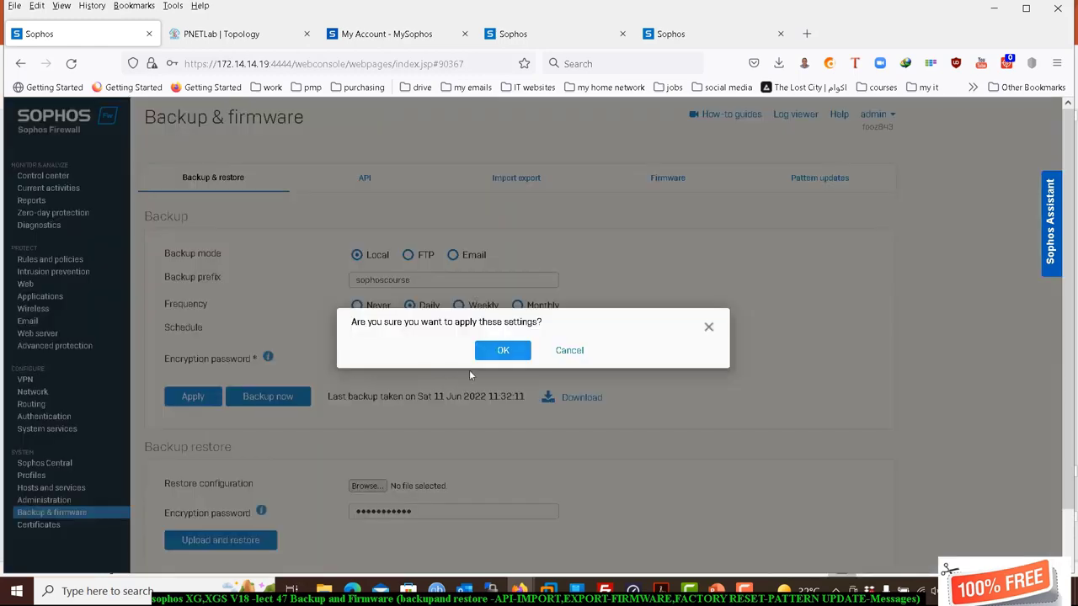
click(501, 349)
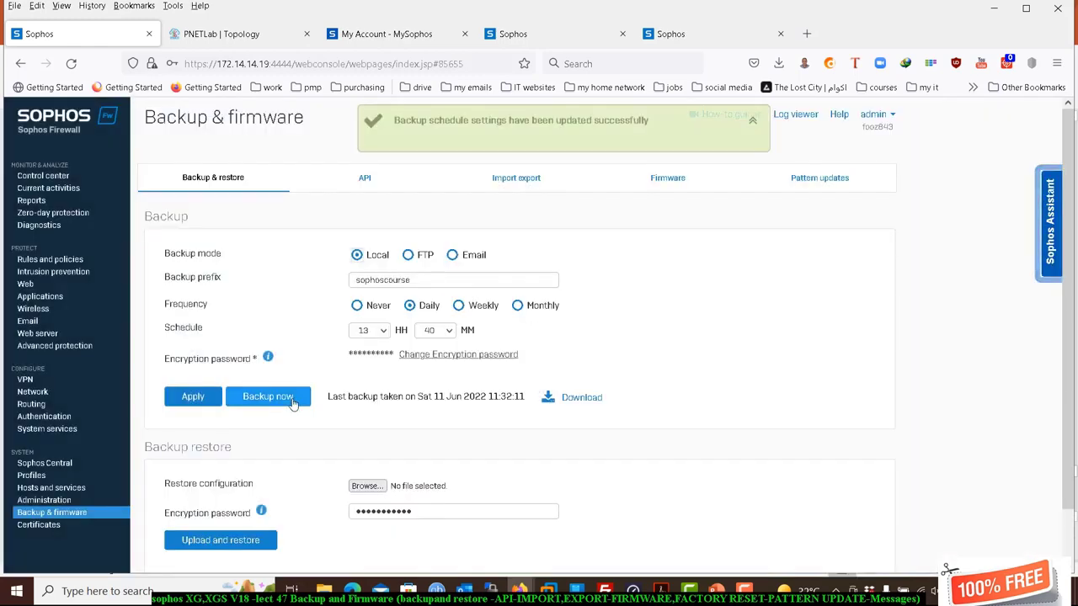
click(293, 403)
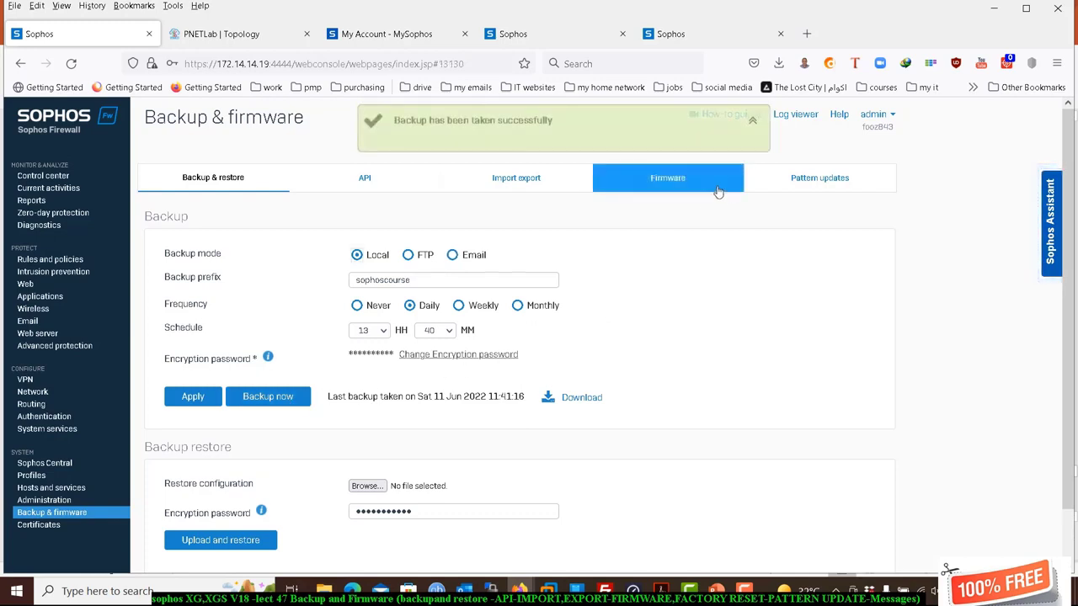
click(587, 401)
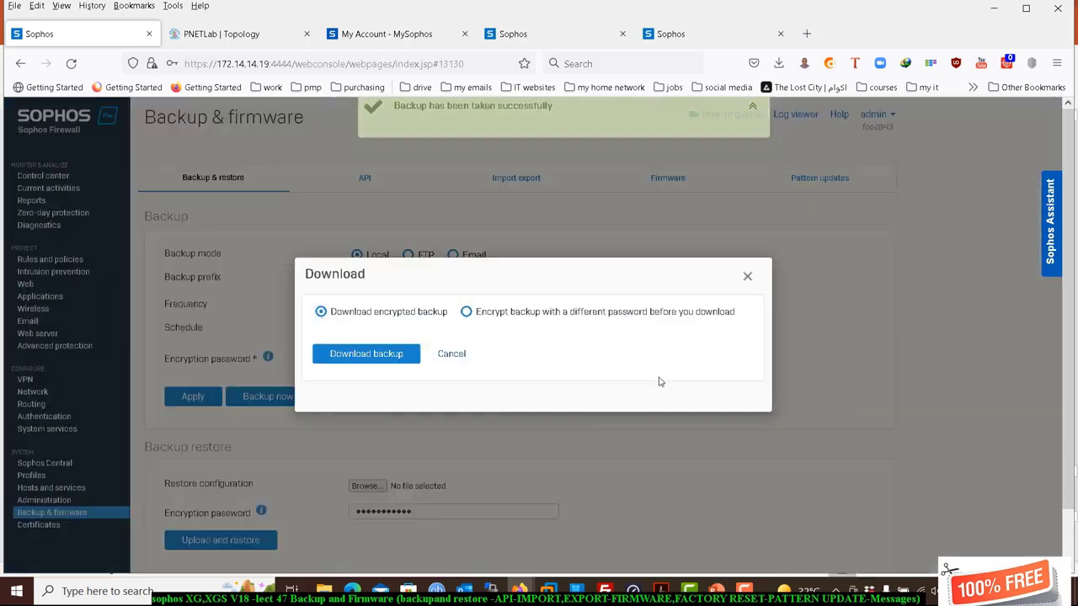
click(404, 355)
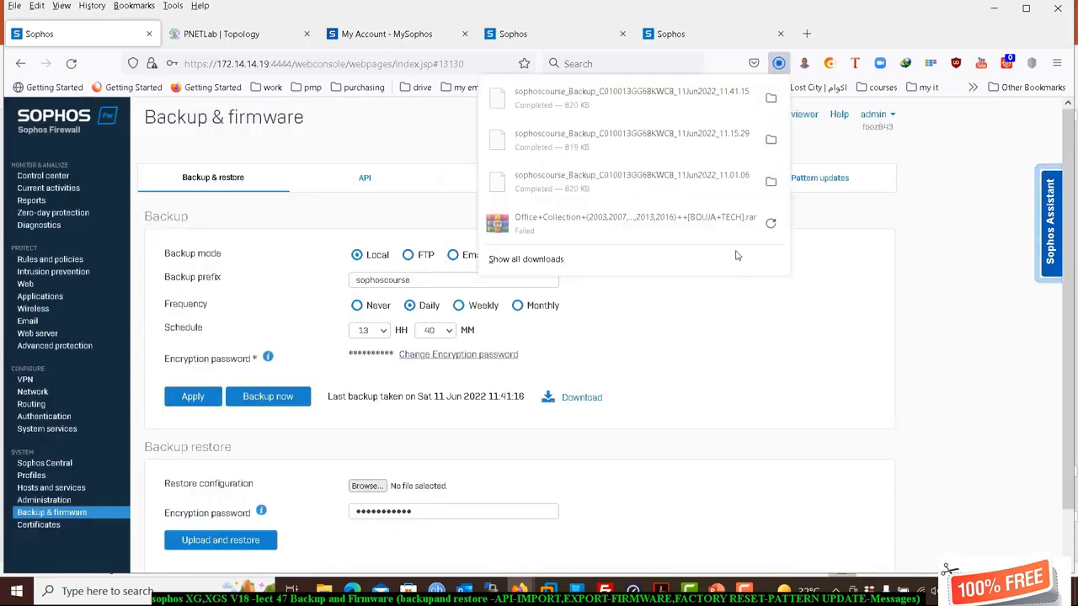
click(771, 97)
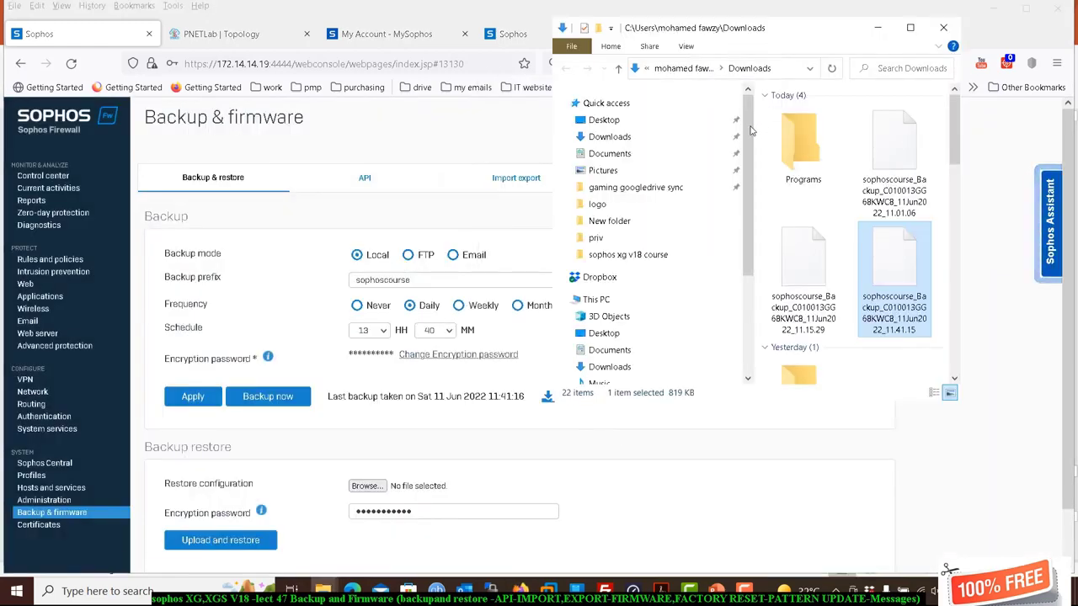
Maximize the Downloads window to inspect the 819 KB backup file, then minimize it.
click(910, 27)
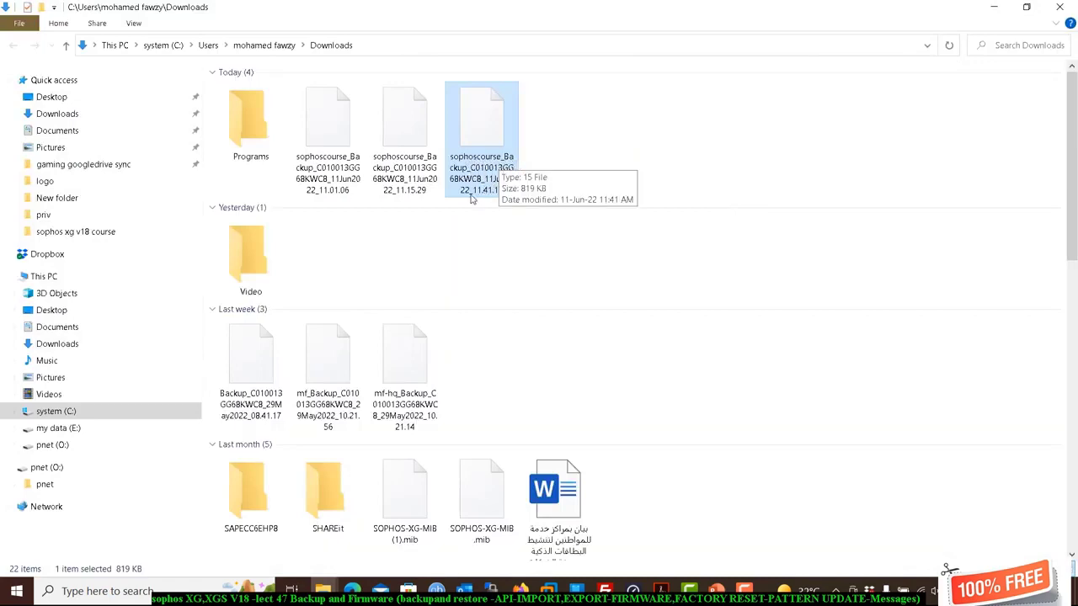
click(994, 6)
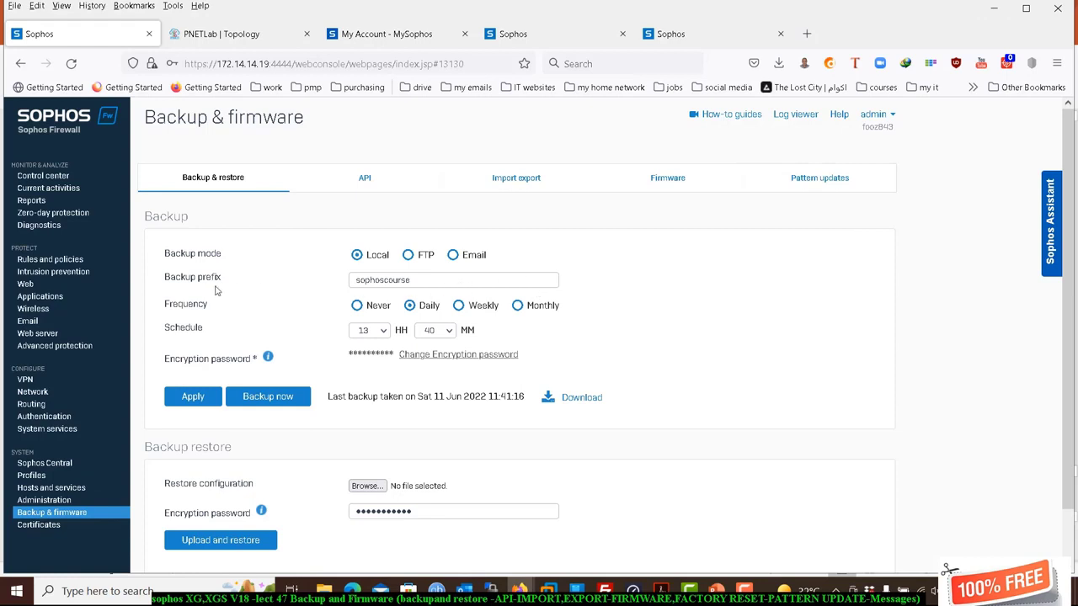
Delete the 'sophoscourse' backup prefix and apply the empty-prefix settings.
click(400, 280)
double_click(399, 281)
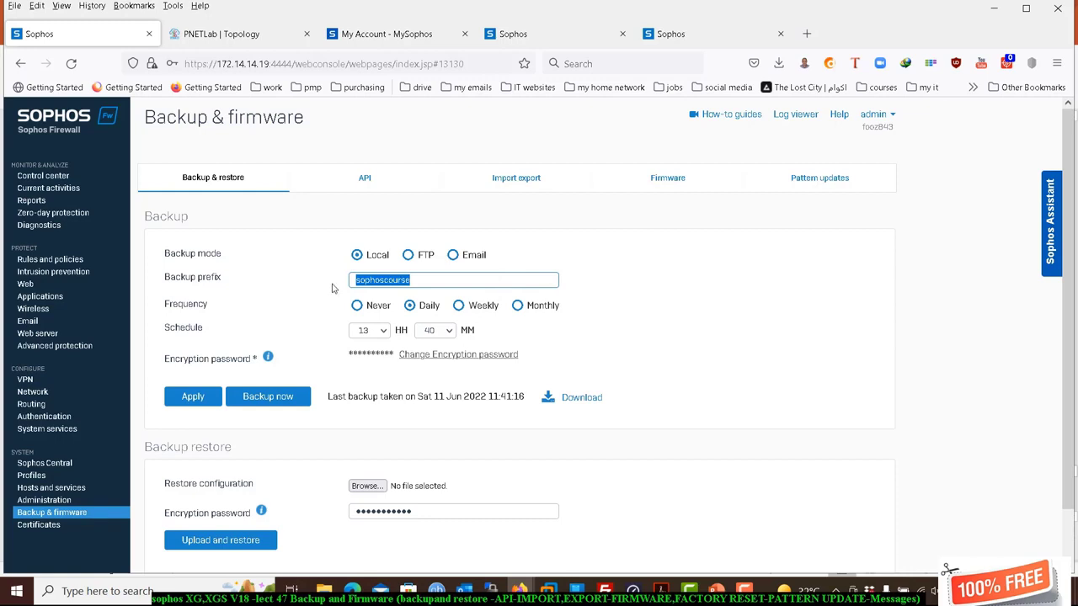
key(BackSpace)
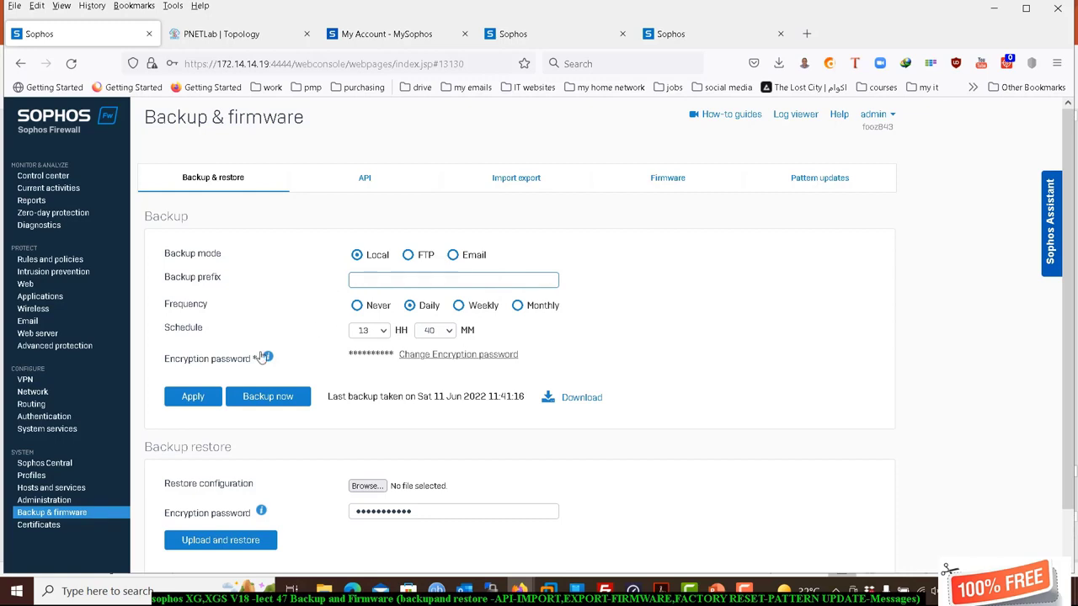
click(178, 397)
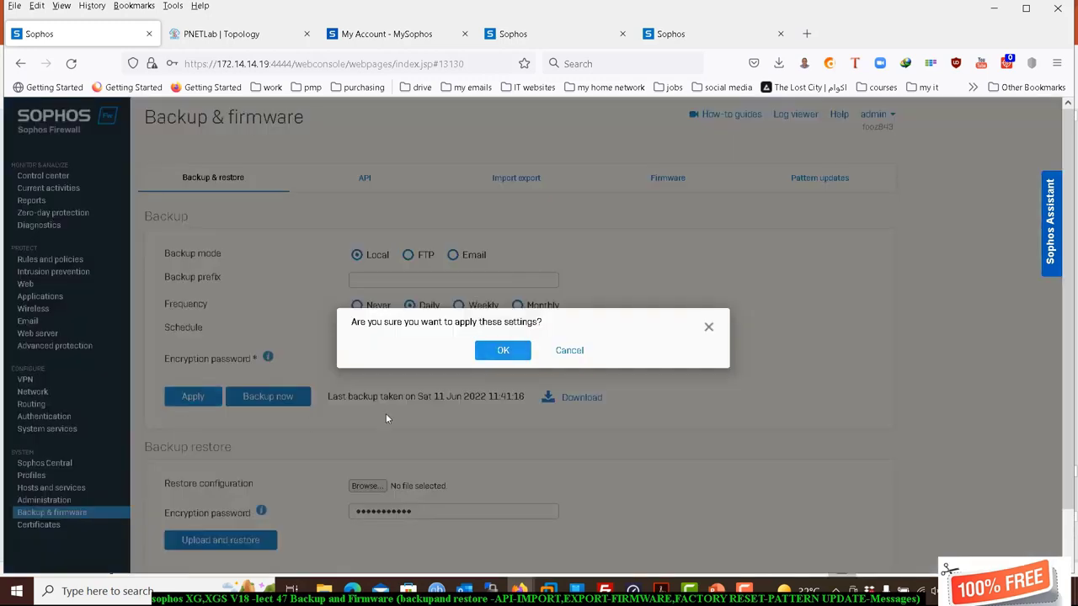
click(522, 352)
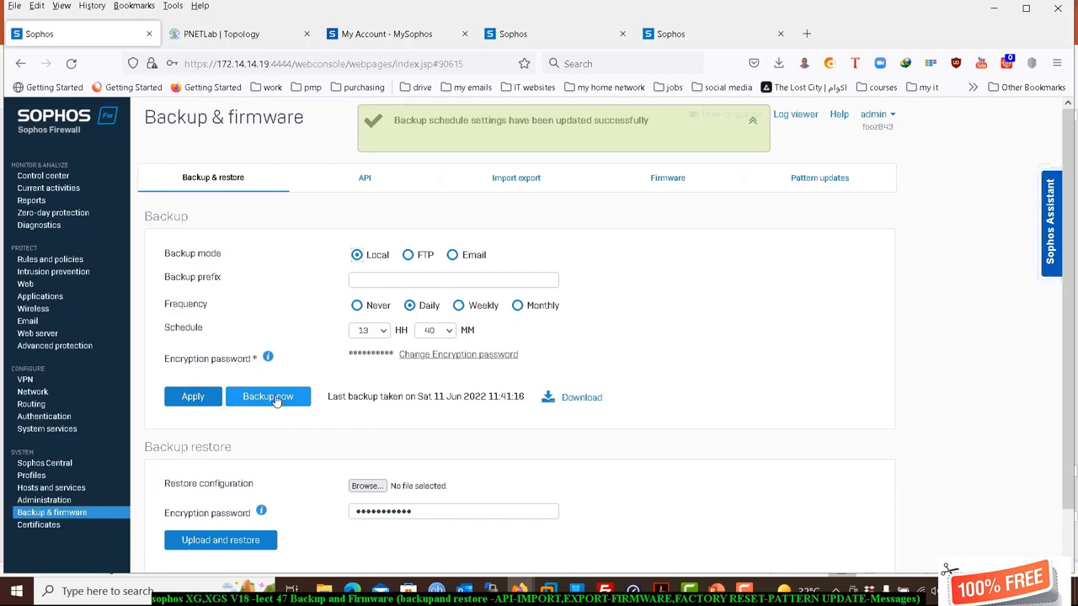
Take a new backup, download it, and show it in the Downloads folder.
click(276, 399)
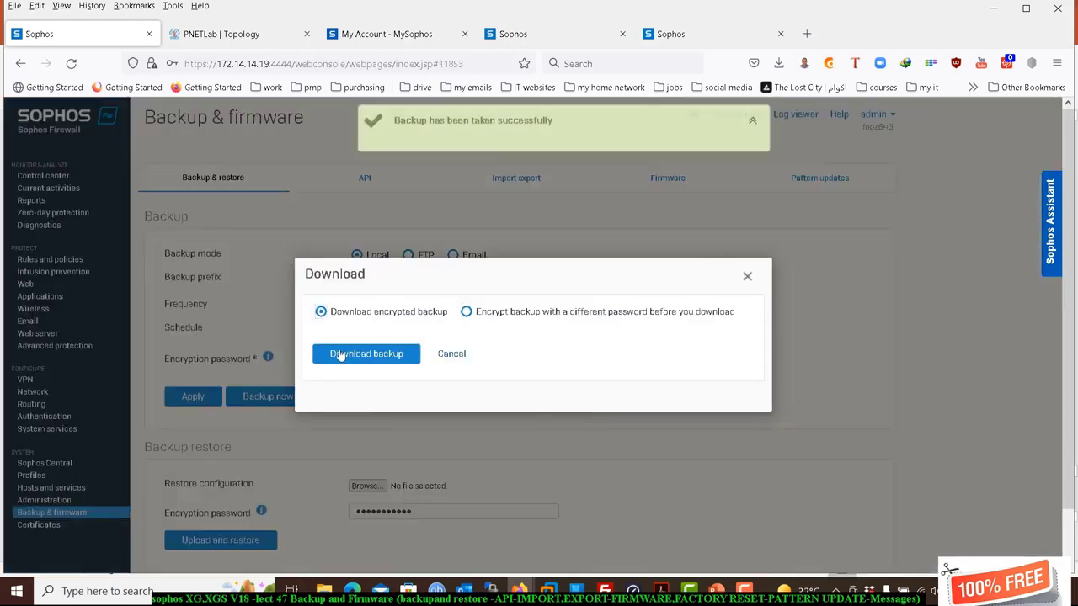
click(337, 352)
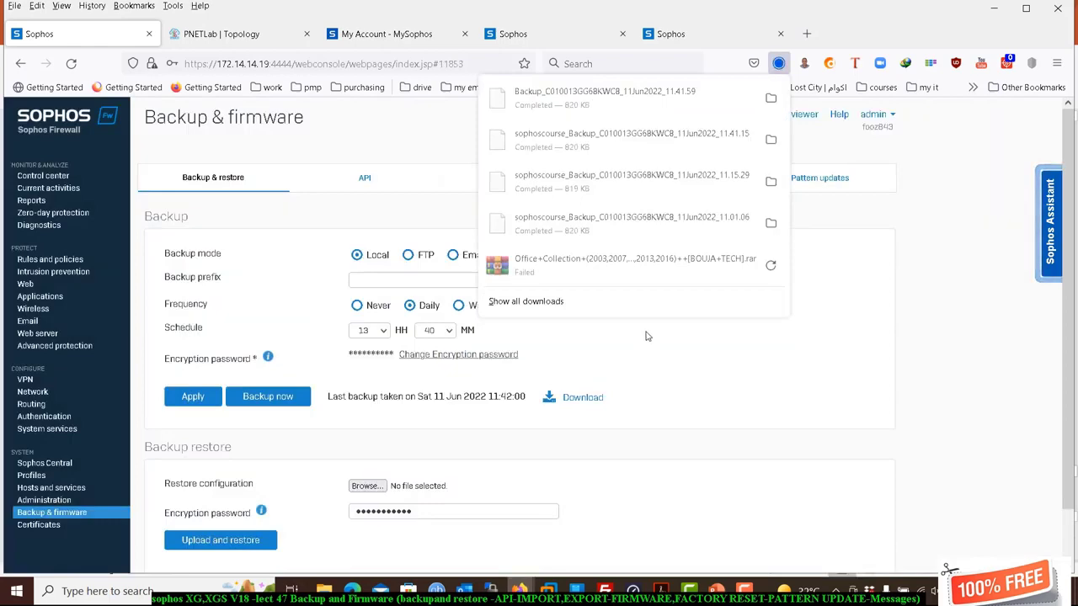
click(768, 99)
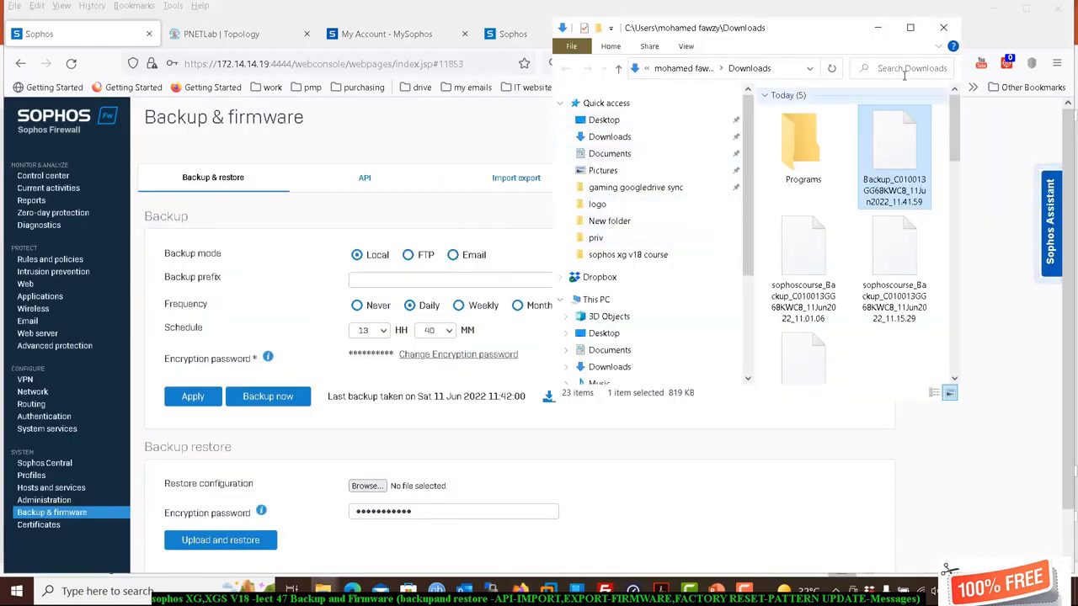
Compare the unprefixed backup's file name with the older backups, then minimize Explorer.
click(910, 27)
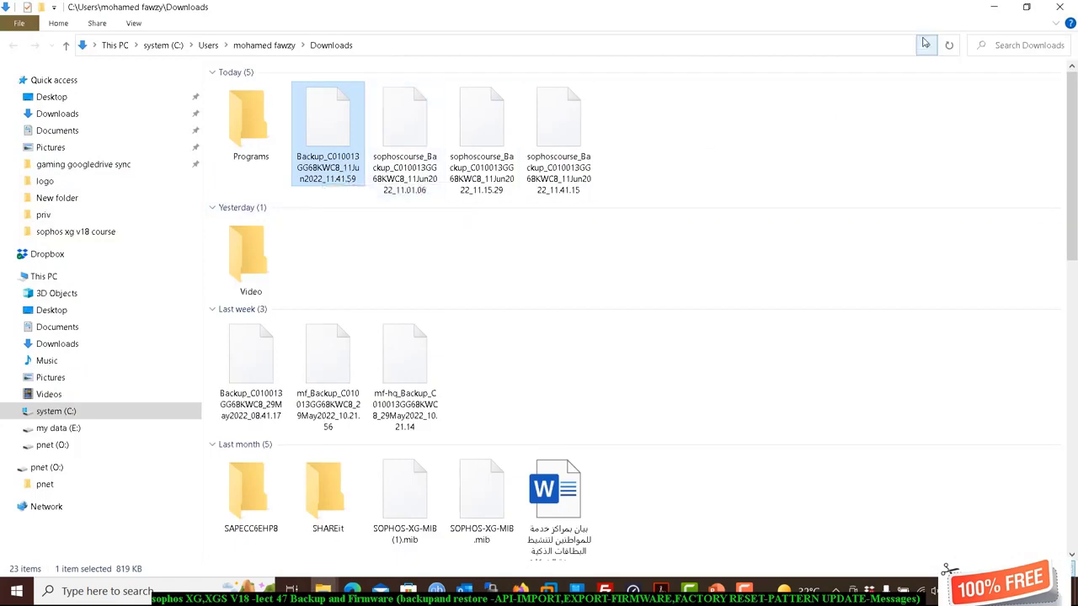
click(994, 7)
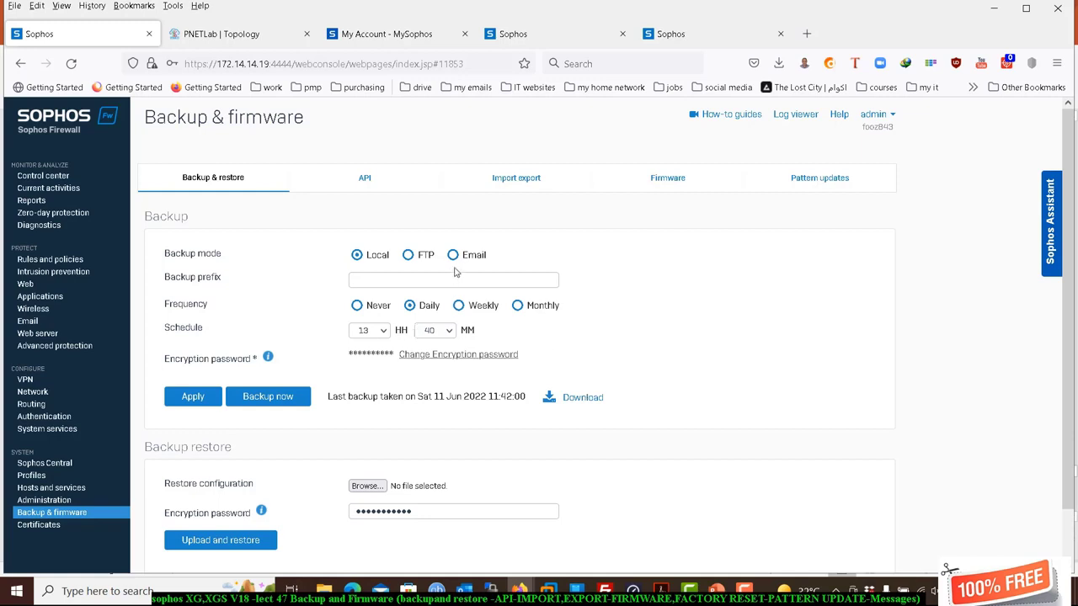
Switch backups to FTP with prefix cairo and server IP 10.10.10.100, and apply.
click(409, 255)
click(393, 278)
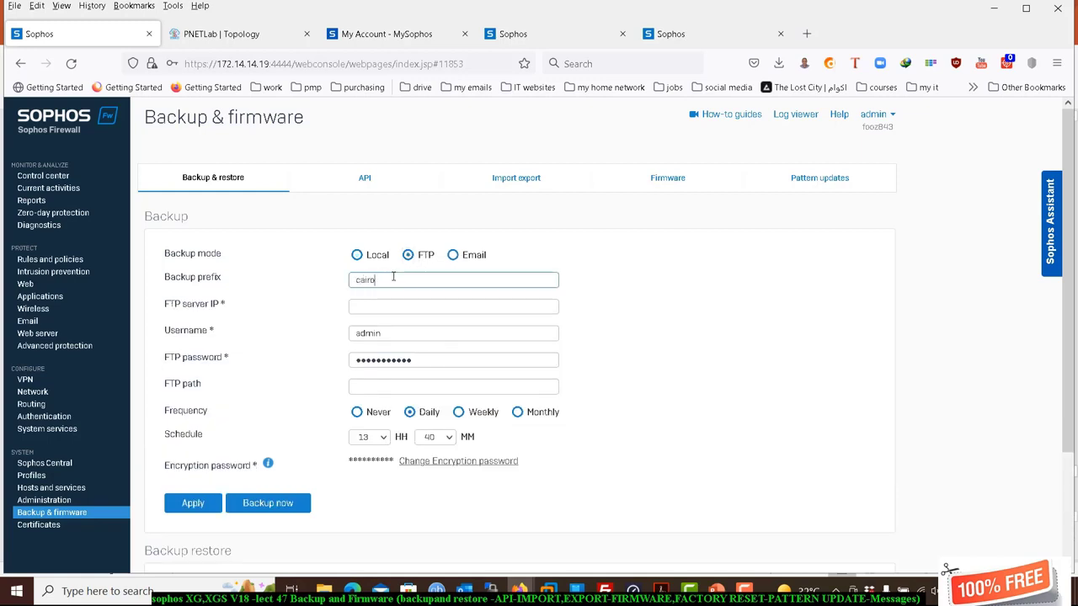
click(389, 306)
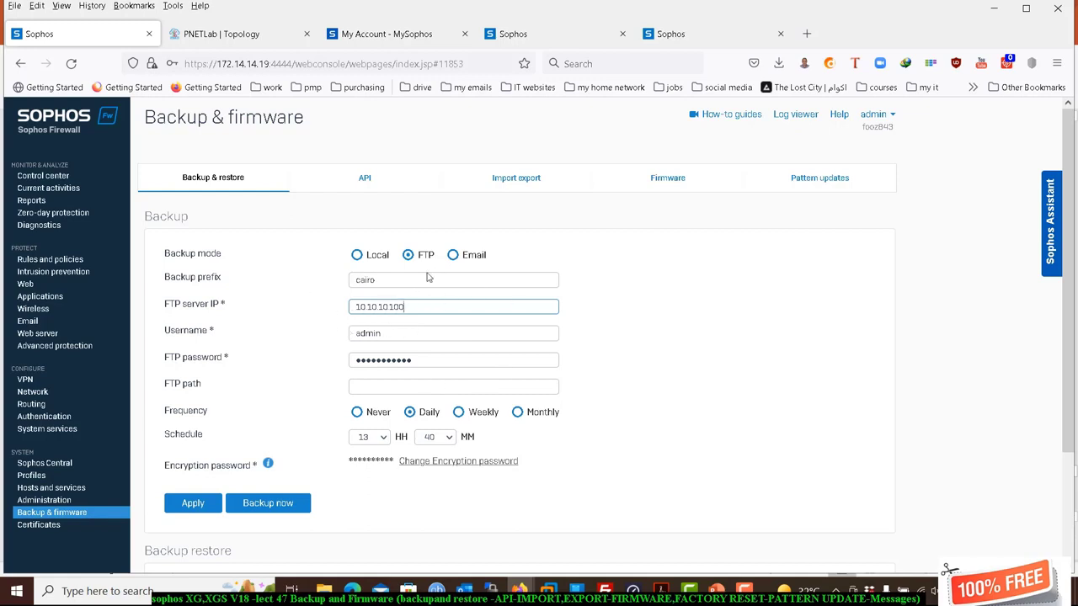
click(400, 388)
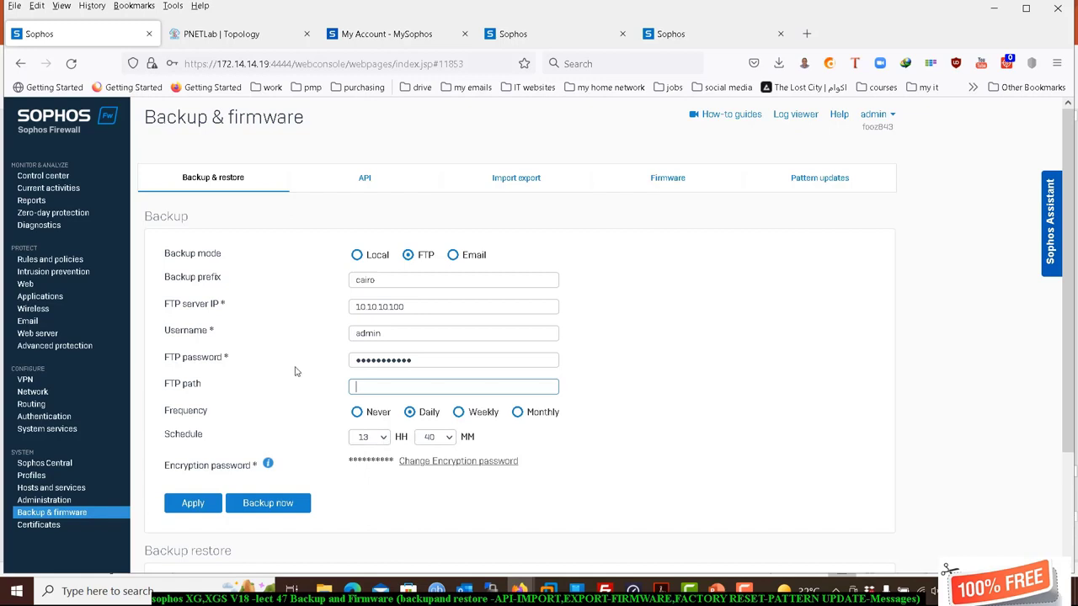
click(193, 503)
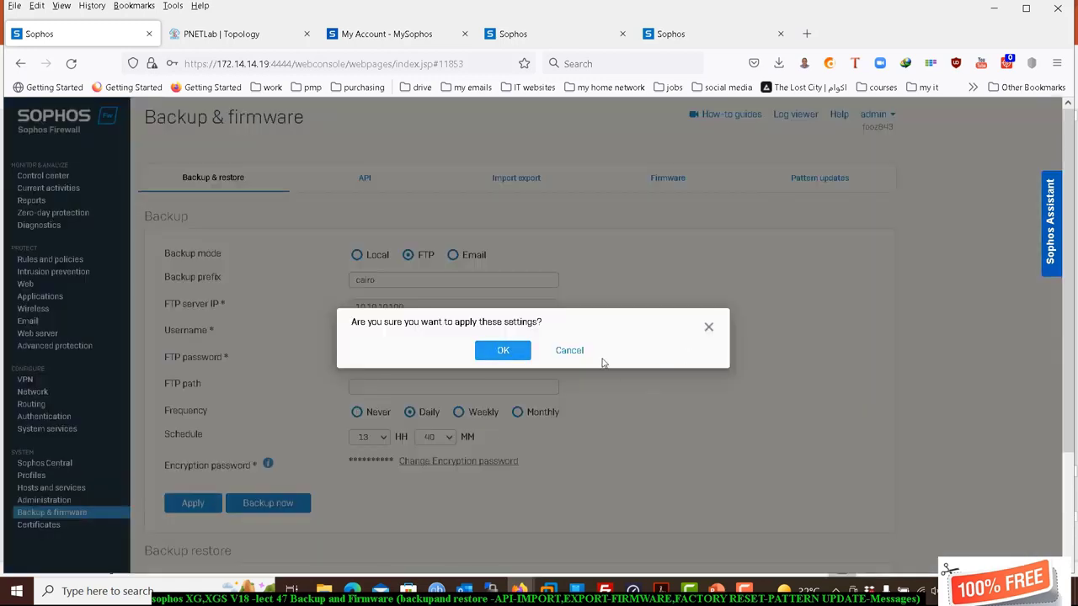
click(508, 352)
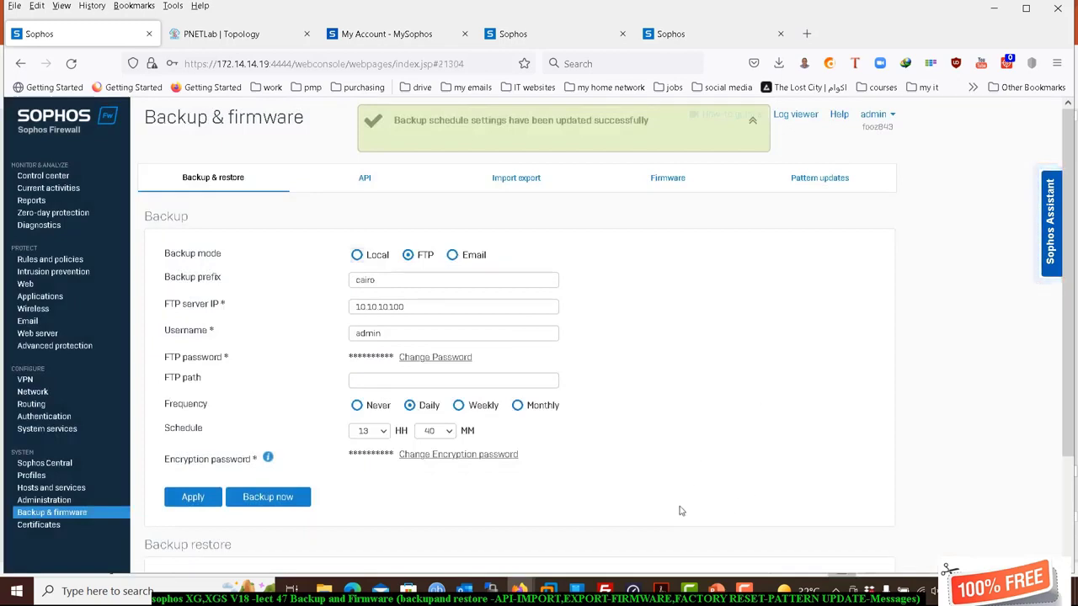
In the Windows Server 2019 VM, open File Explorer's Downloads folder holding FileZilla_Server-0_9_60.
mouse_move(549, 590)
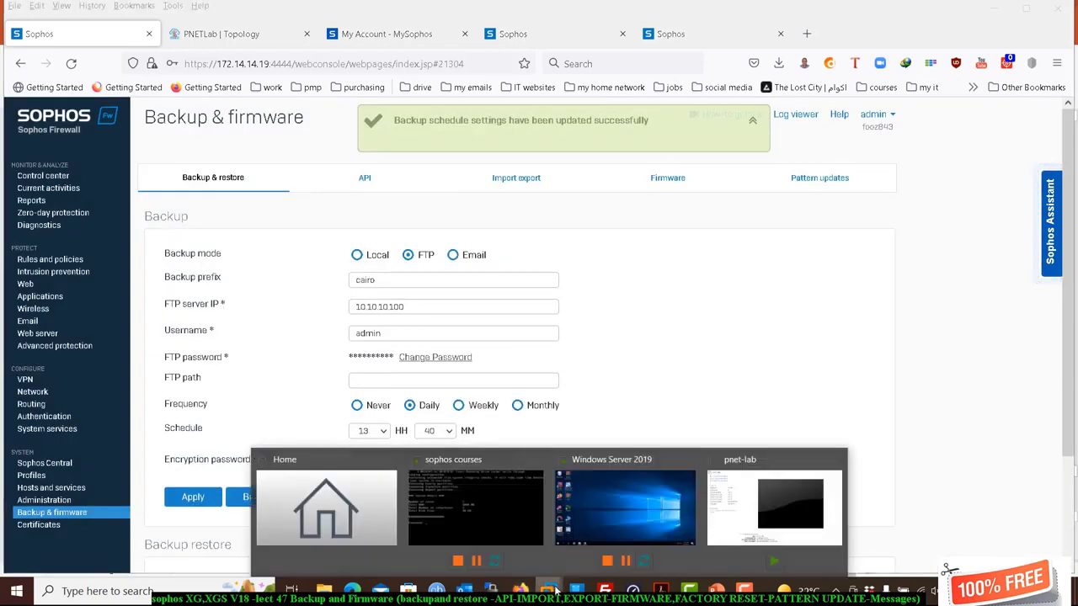
click(608, 510)
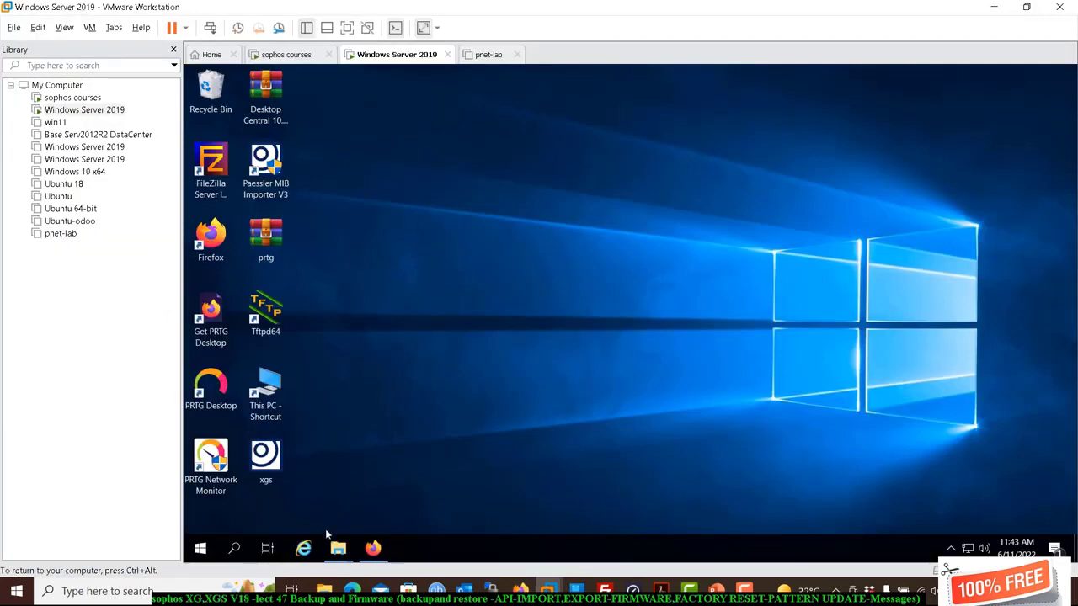
mouse_move(338, 549)
click(385, 509)
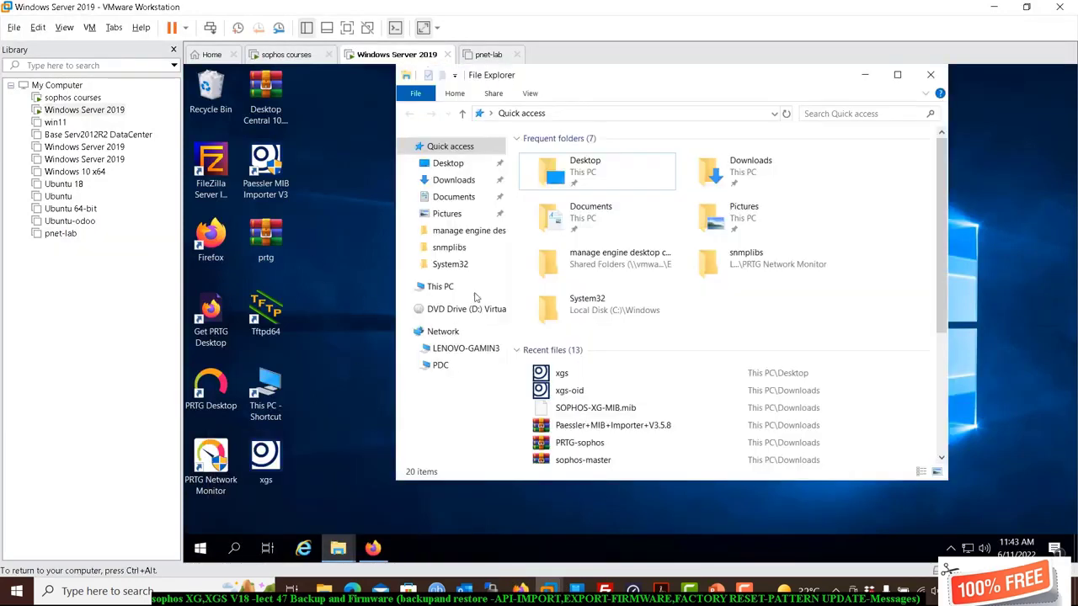
click(734, 171)
double_click(735, 171)
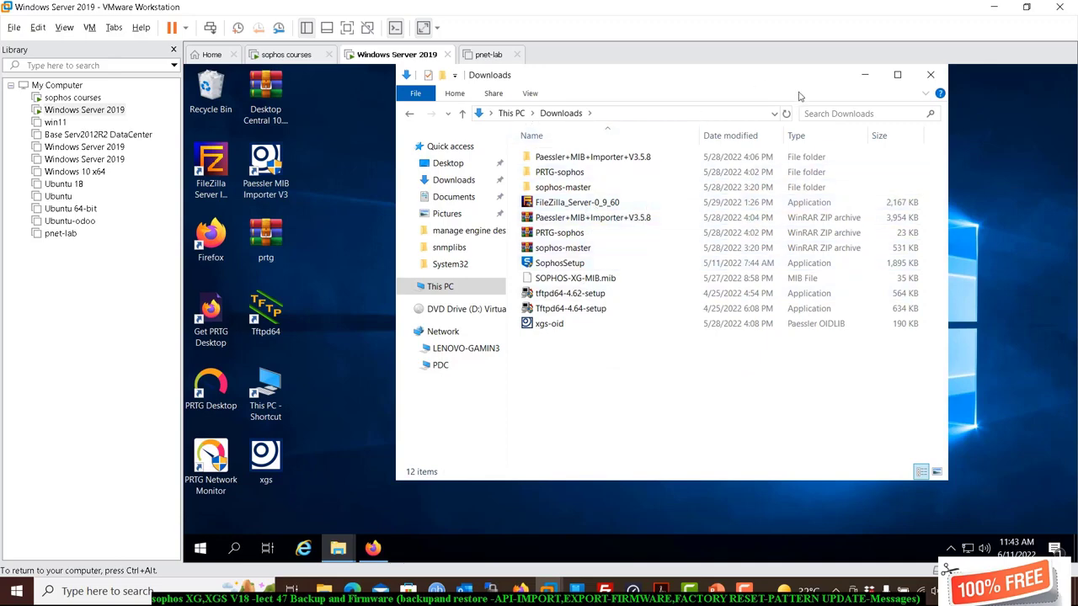
Run FileZilla_Server-0_9_60, accept the licence, keep default components, location and settings, and install.
double_click(671, 202)
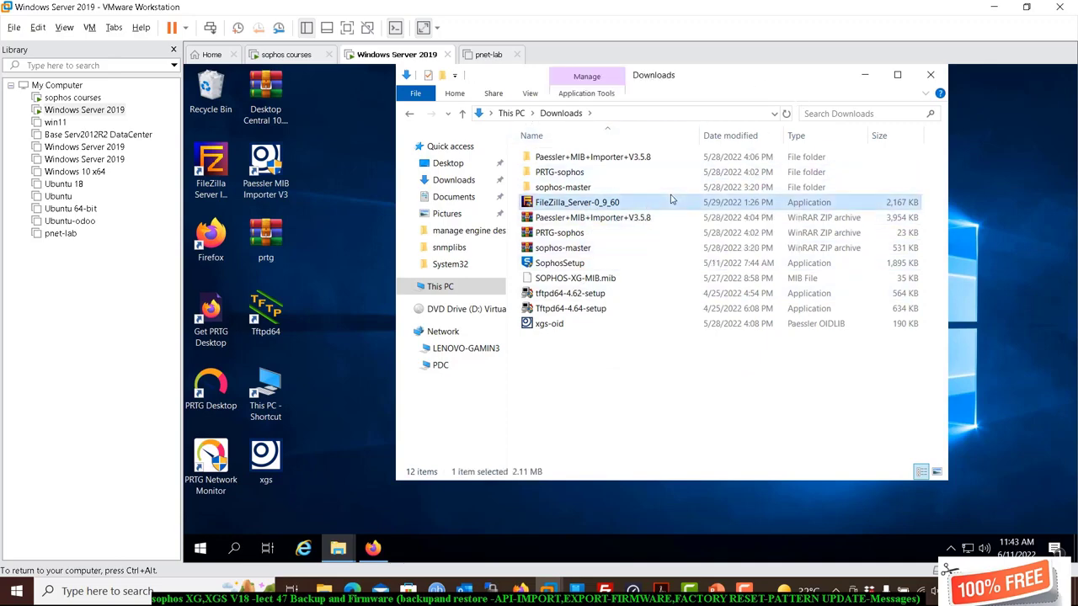
click(612, 404)
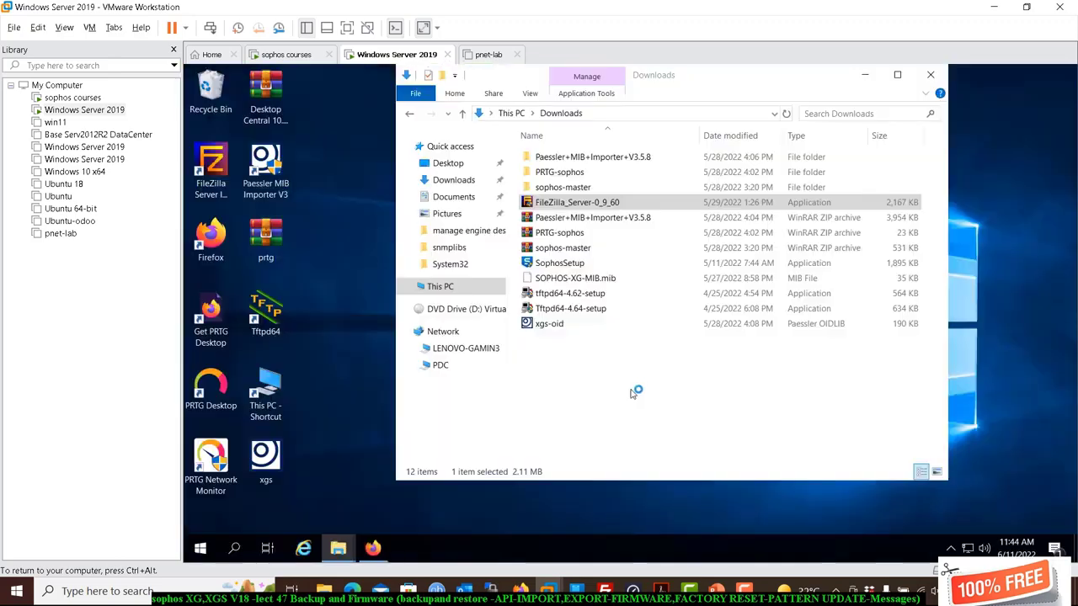
click(700, 418)
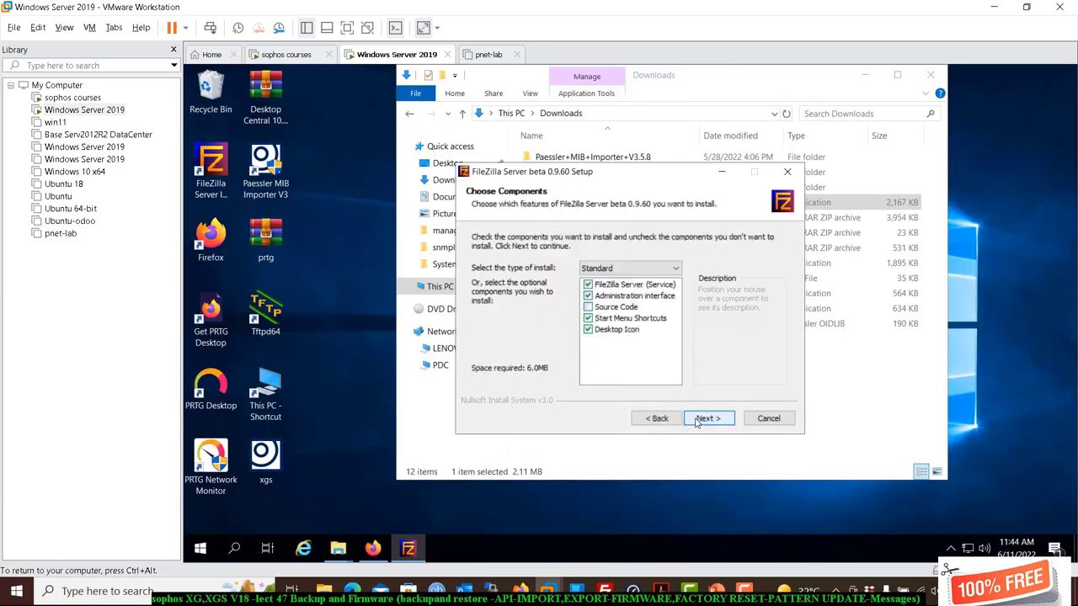
click(697, 420)
click(696, 420)
click(696, 420)
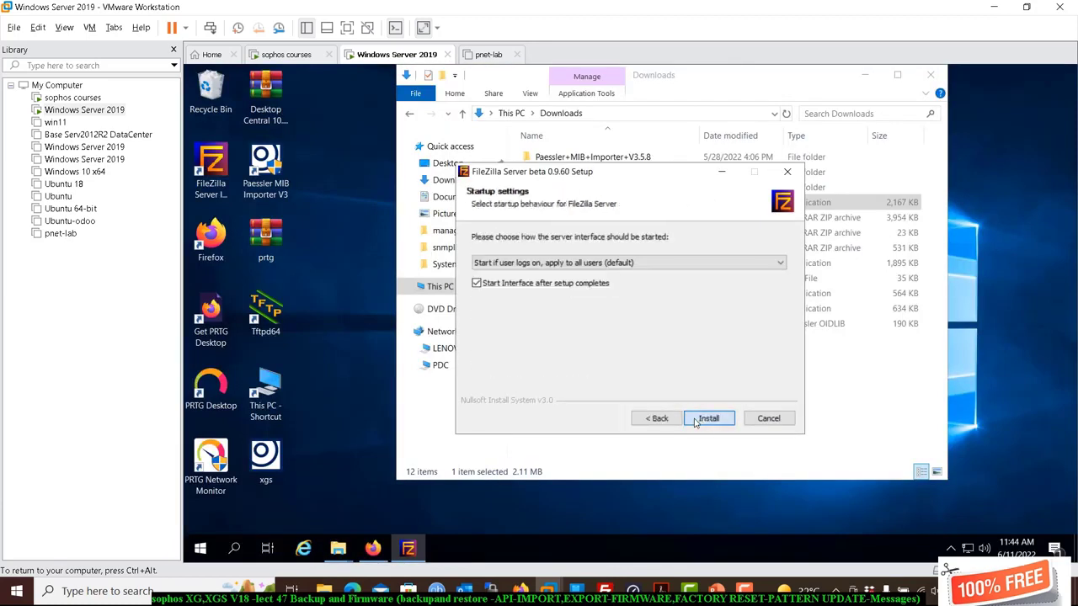
click(695, 421)
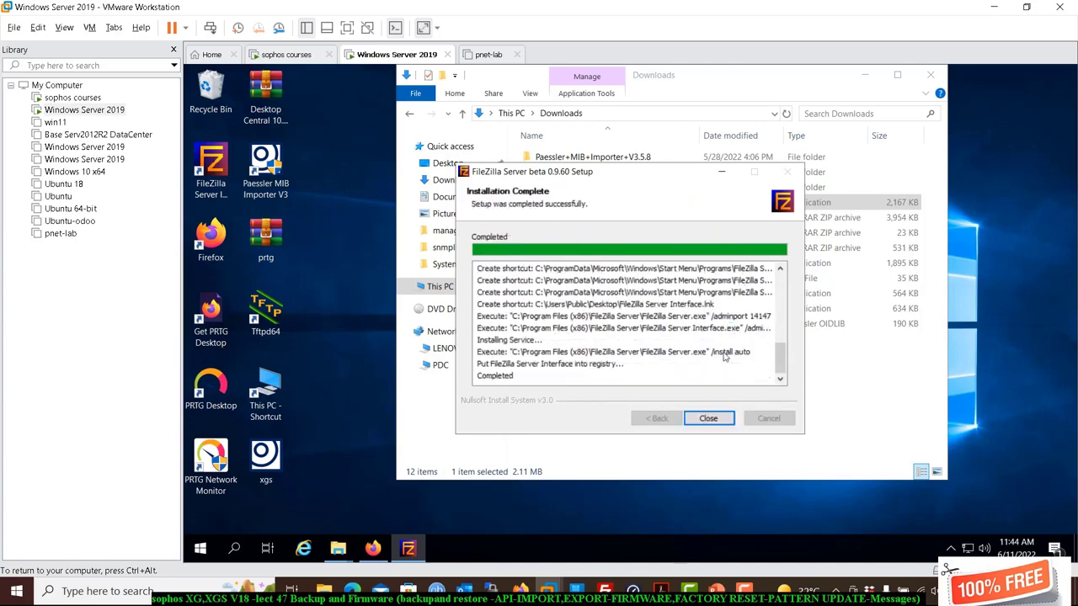
click(709, 417)
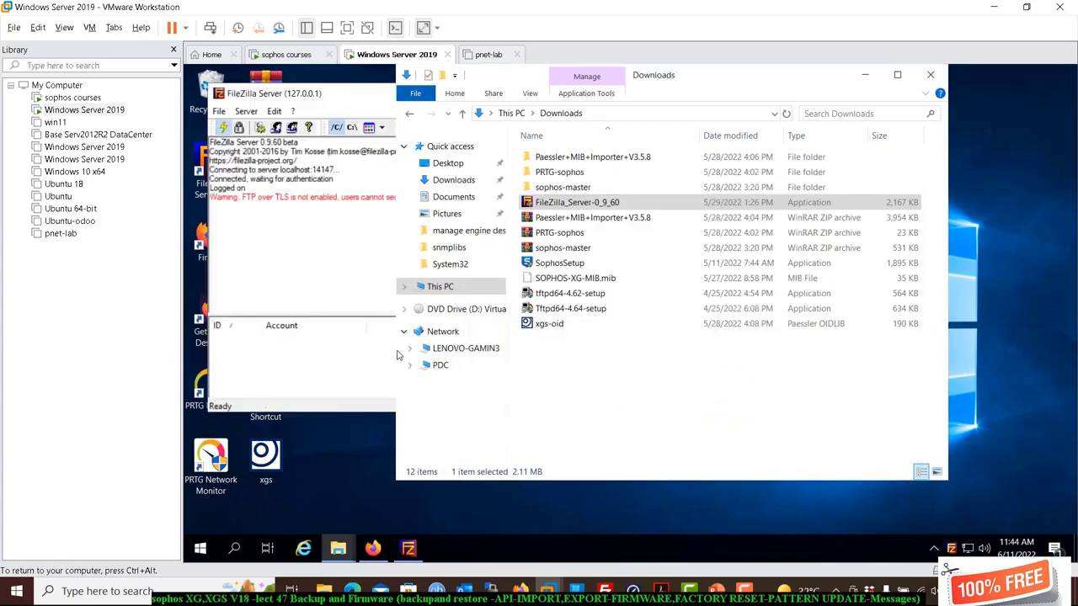
Bring the FileZilla Server admin window forward and open Edit > Settings.
click(288, 232)
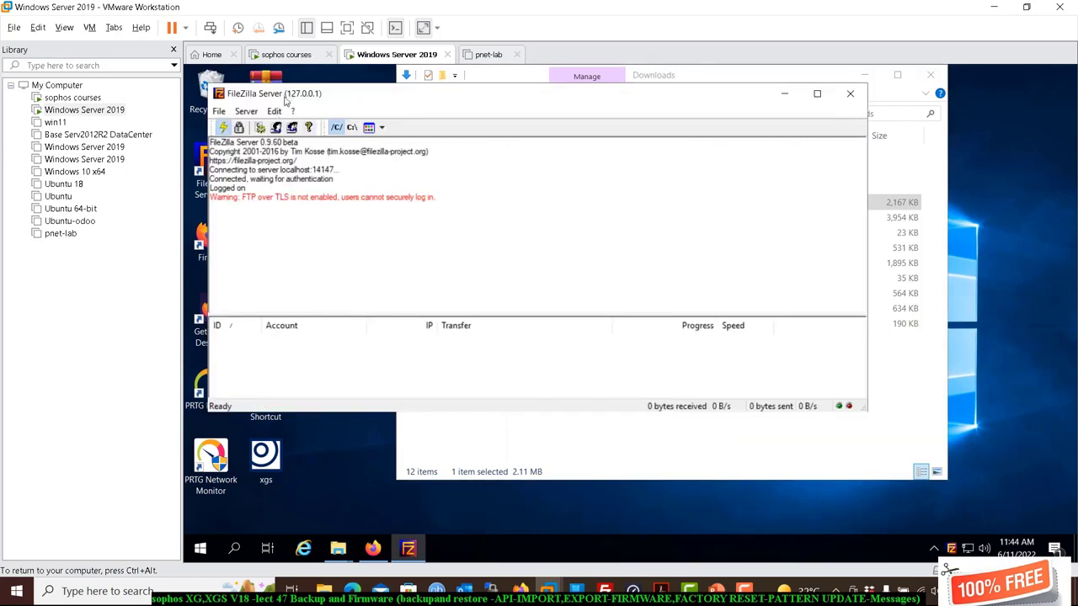
click(275, 112)
click(291, 127)
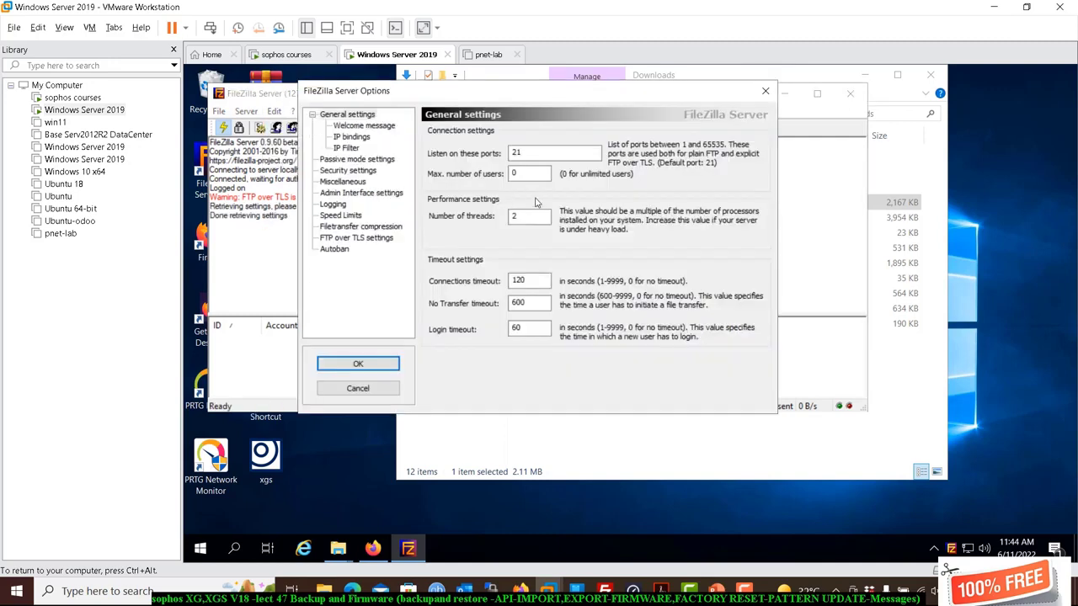
Review welcome message, IP bindings, IP filter, security and passive mode (10.10.10.100), then save.
click(380, 126)
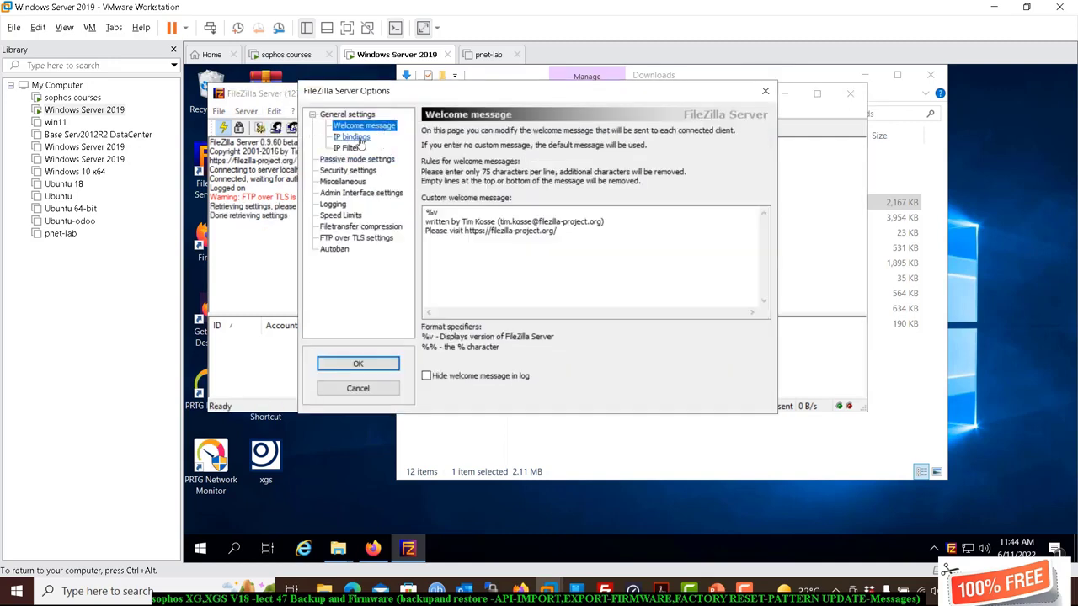
click(353, 136)
click(352, 148)
click(348, 170)
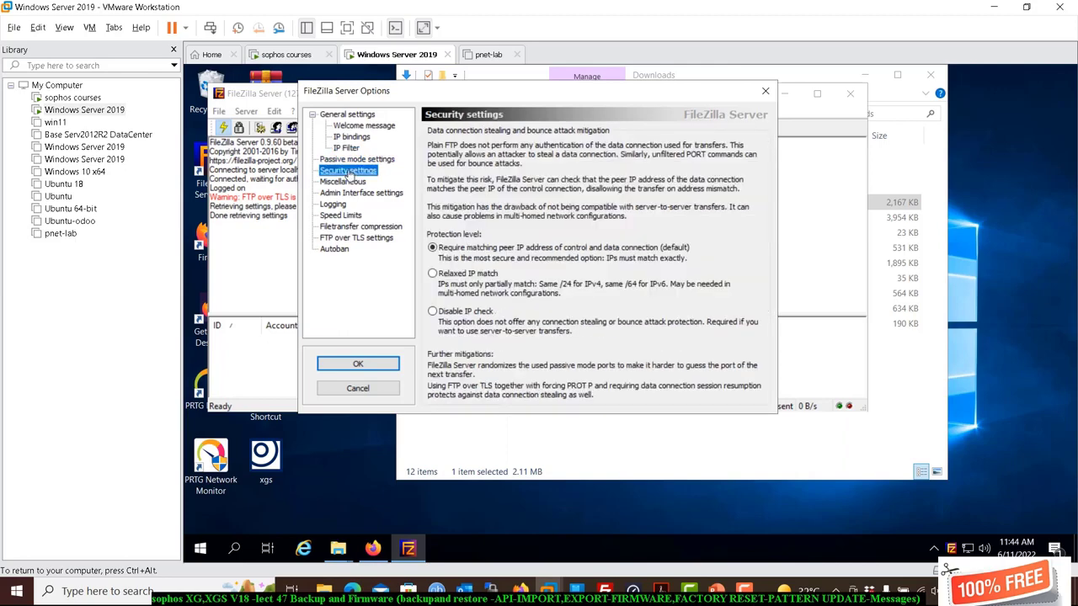
click(357, 159)
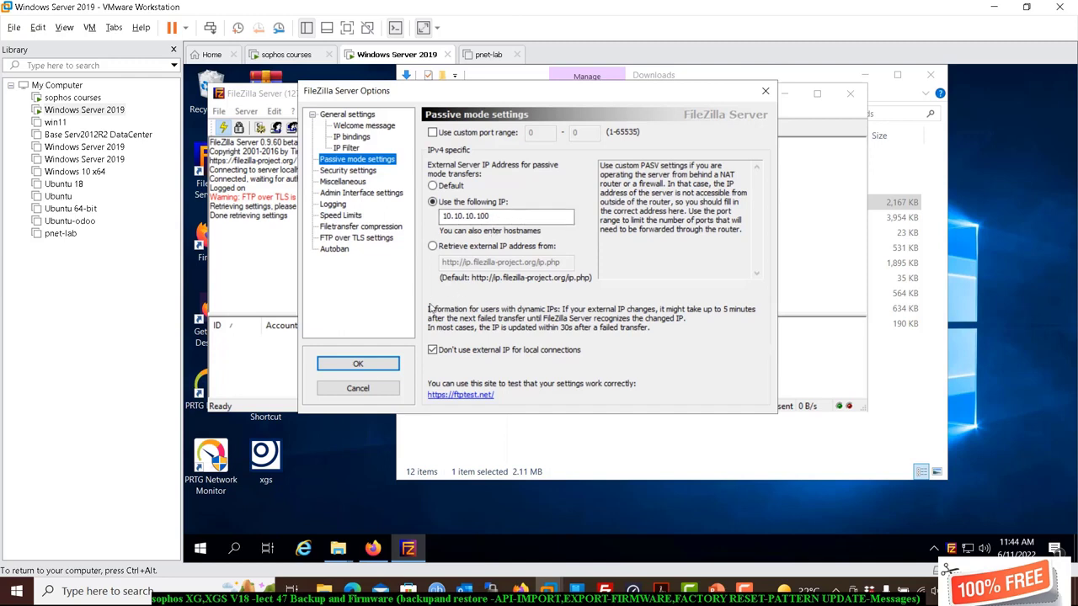
click(358, 364)
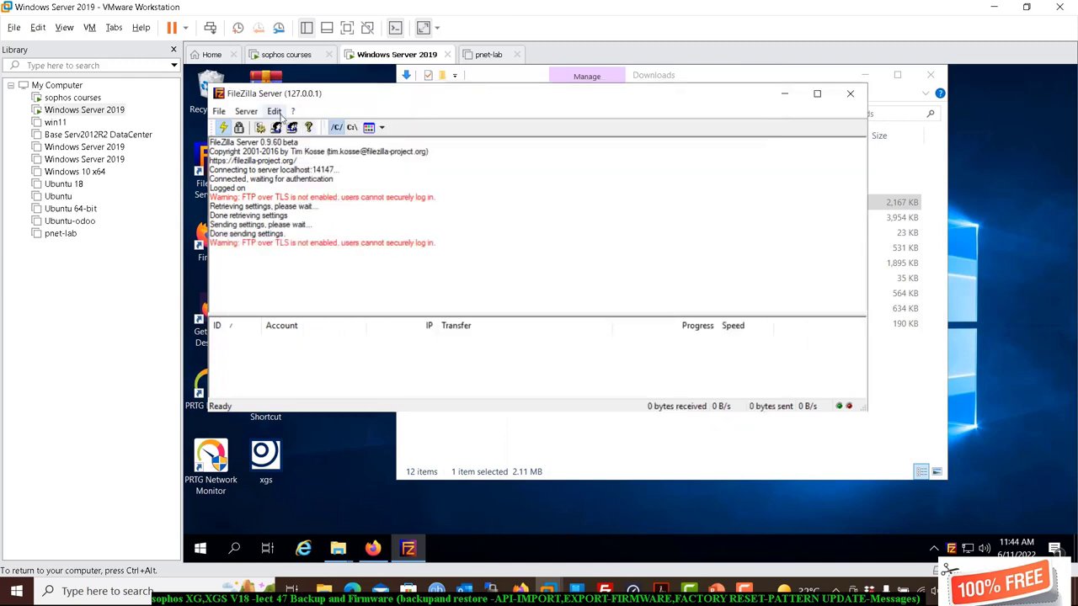
Check that the admin user's shared folder C:\backup has full file and directory permissions in FileZilla Server.
click(275, 112)
click(281, 113)
click(276, 111)
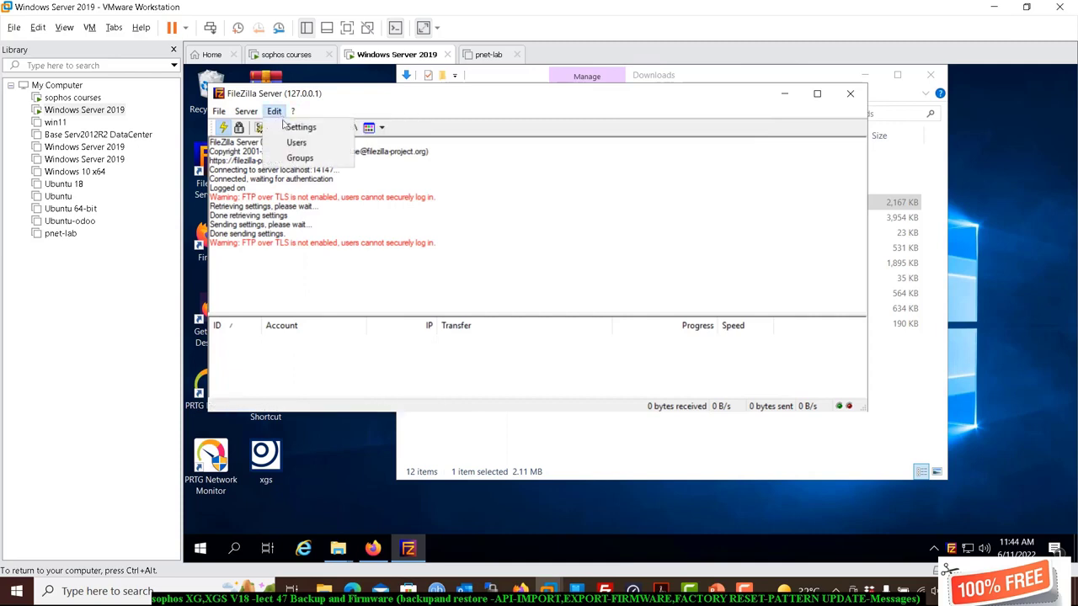
click(298, 142)
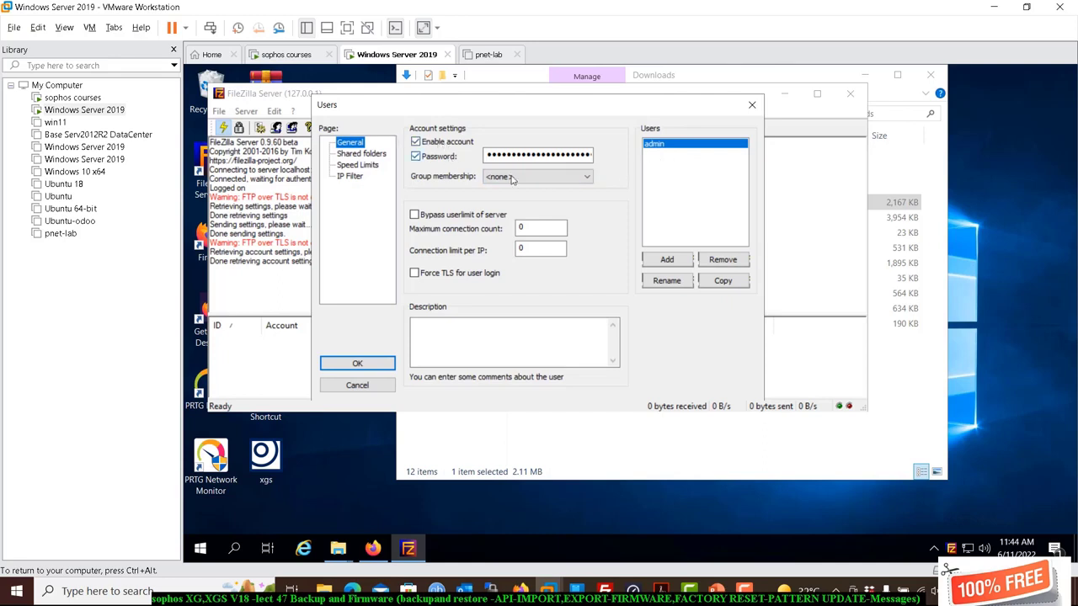
click(362, 154)
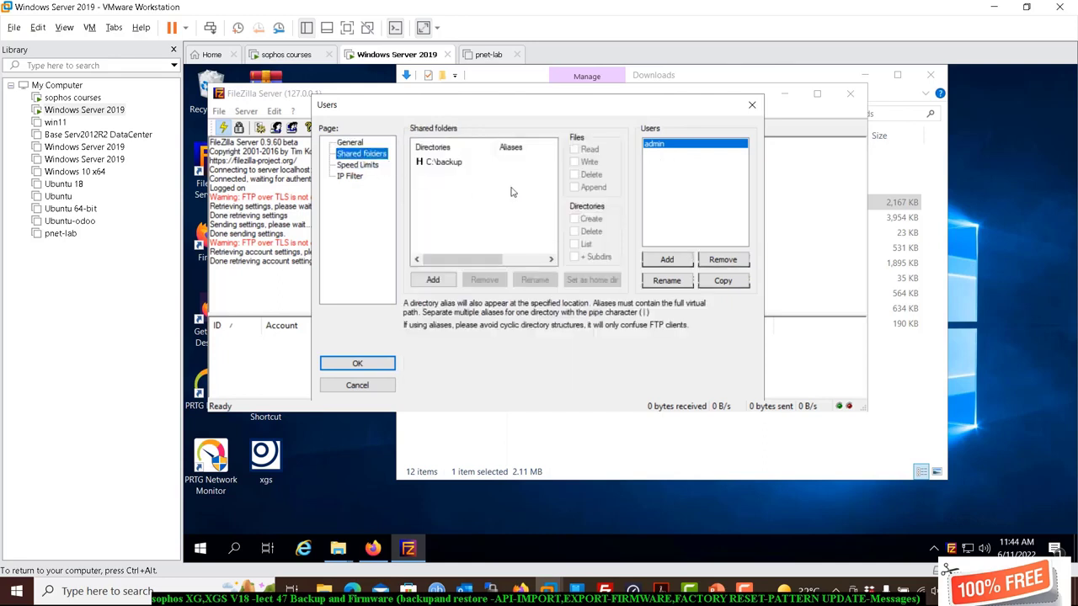
click(450, 164)
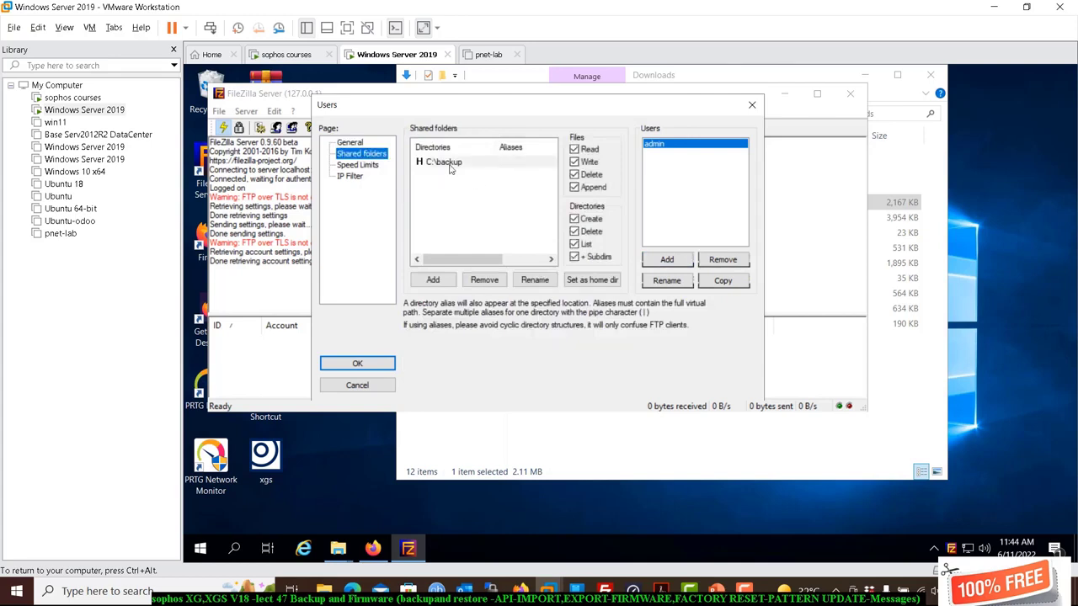
In File Explorer, open Local Disk (C:) > backup to confirm the folder is empty.
click(337, 549)
click(335, 522)
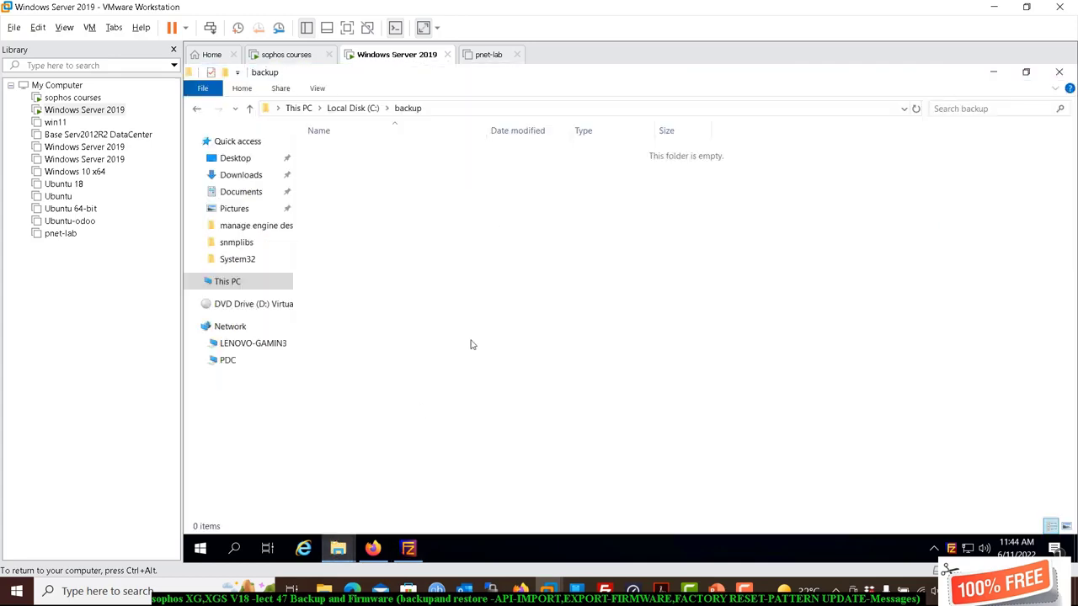
click(249, 281)
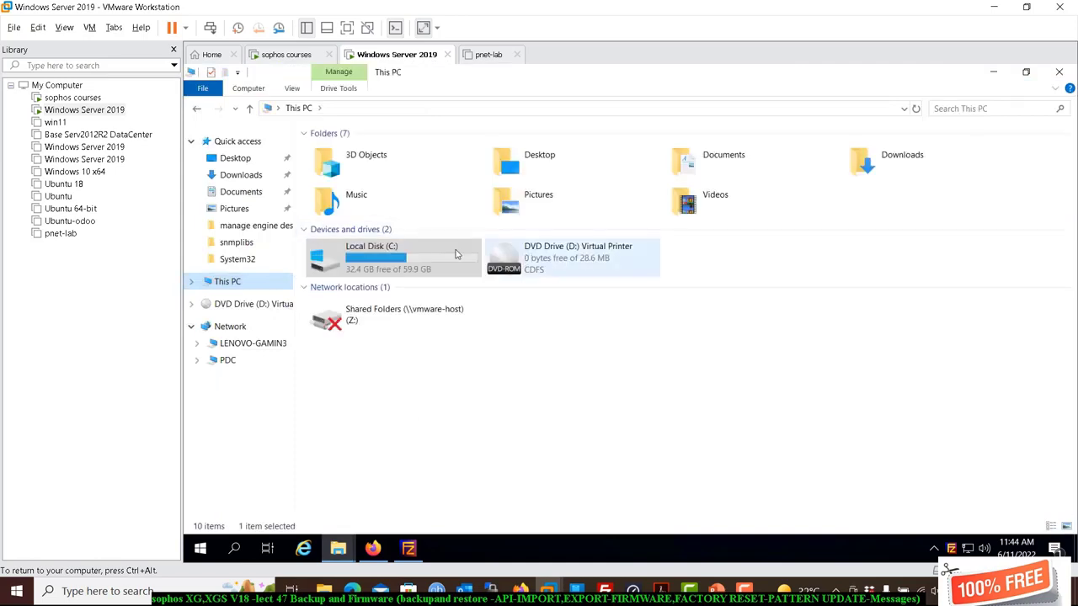
double_click(371, 247)
double_click(354, 152)
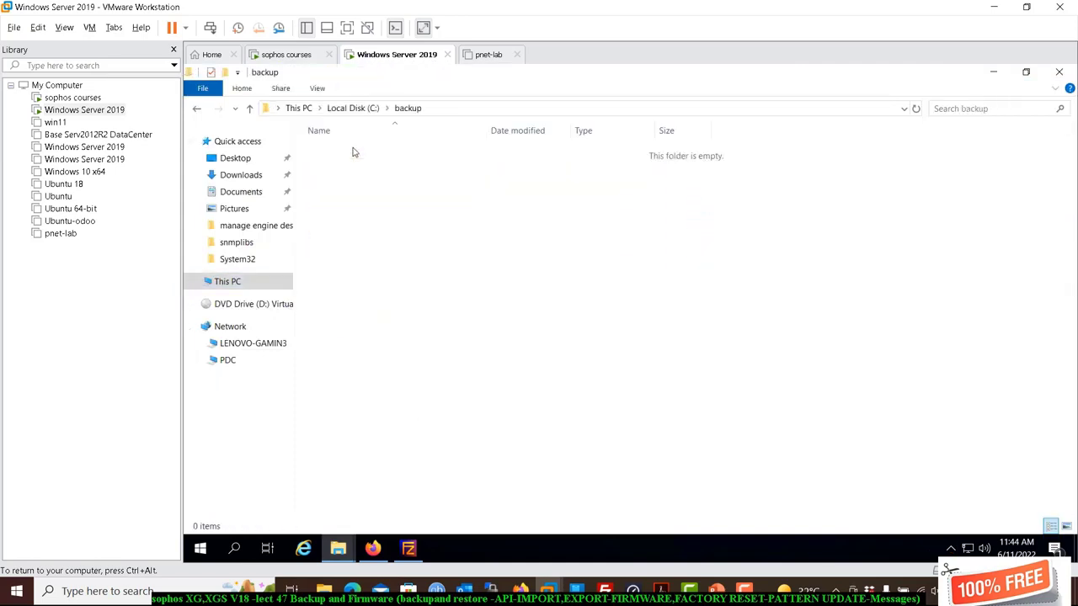
click(249, 110)
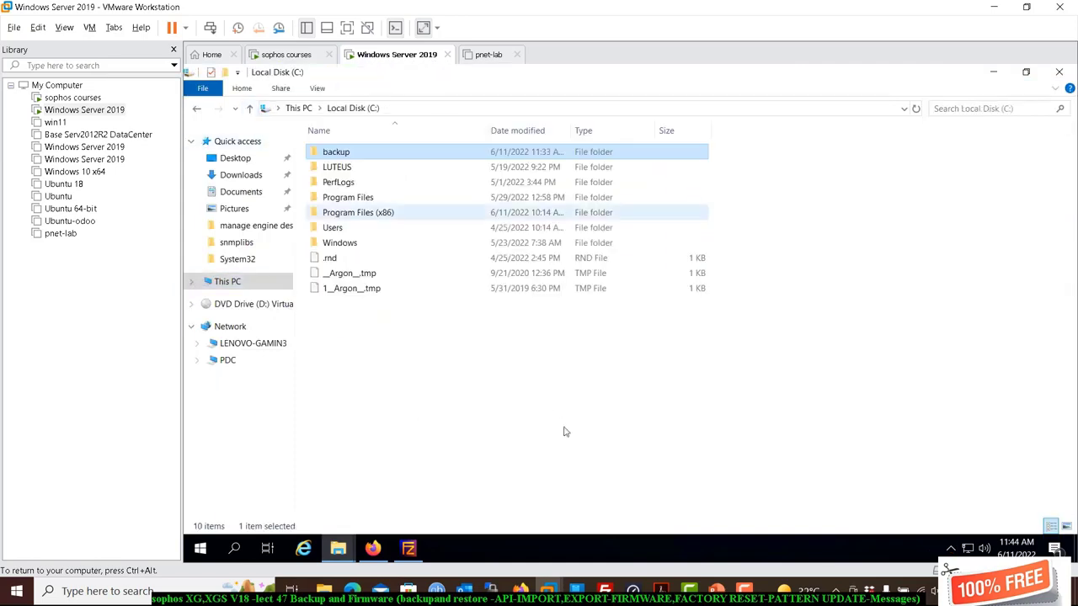
Confirm FileZilla Server's Users dialog with OK, leaving File Explorer on Local Disk (C:).
click(409, 549)
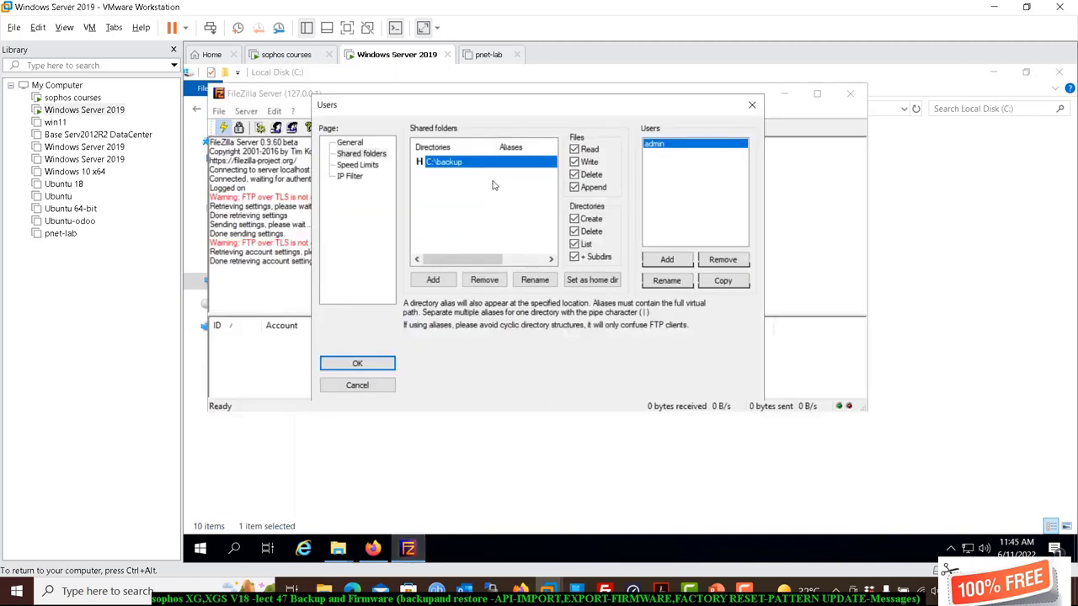
click(387, 369)
click(541, 483)
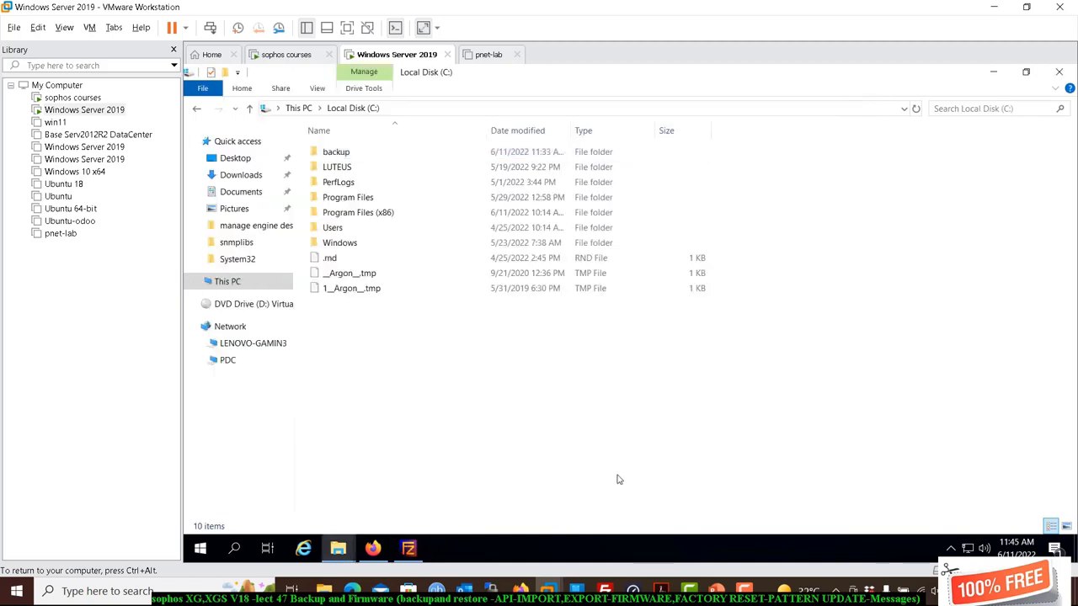
Apply and confirm the FTP backup settings in the Sophos console.
mouse_move(524, 592)
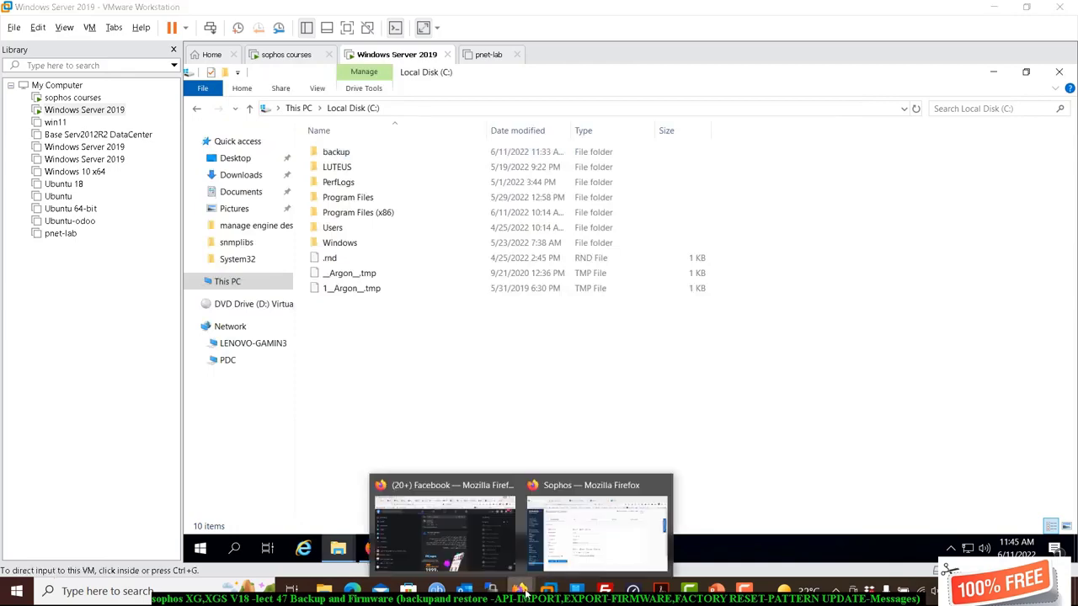
click(582, 540)
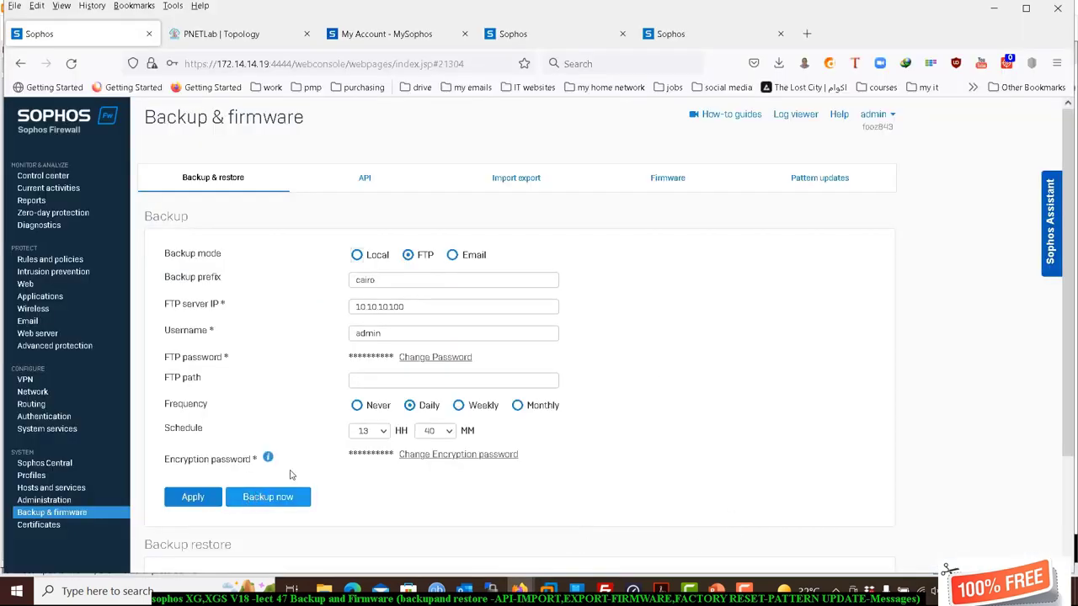
click(200, 503)
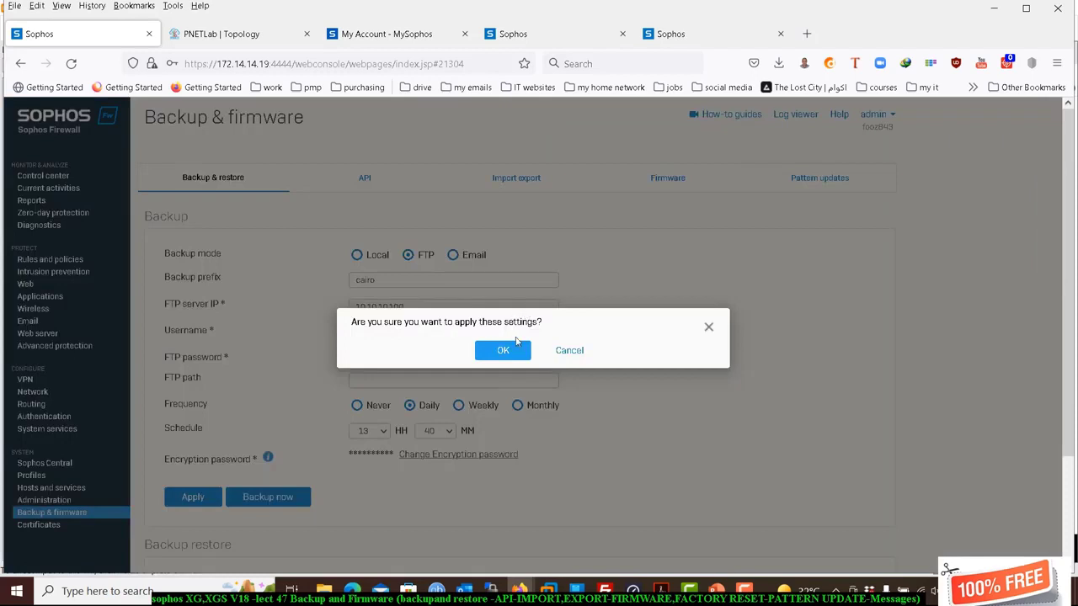
click(508, 352)
Take an FTP backup immediately, then switch to the Windows Server 2019 VM.
click(274, 497)
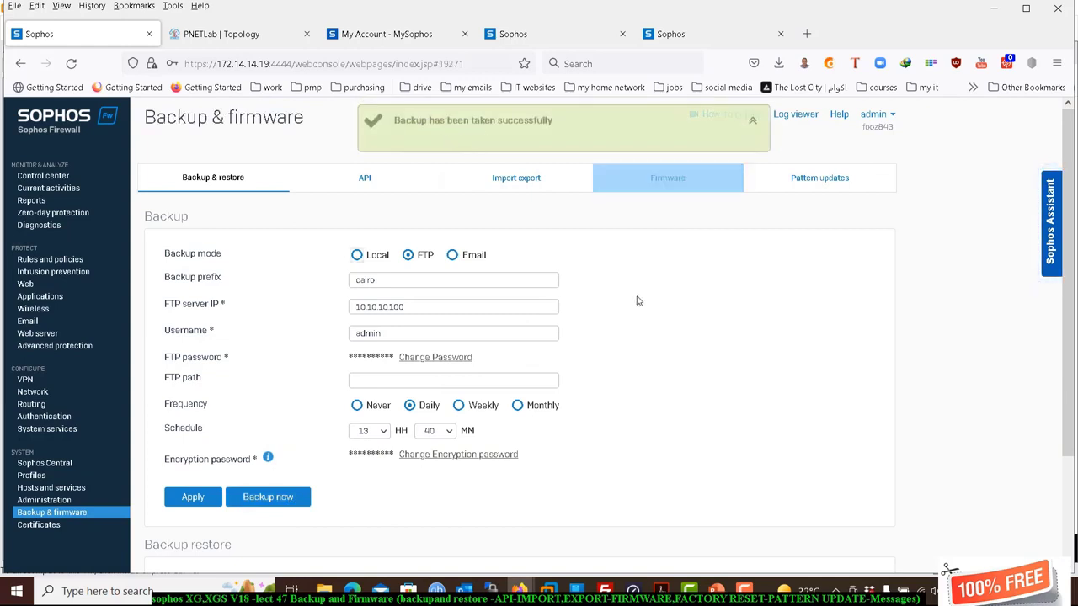
mouse_move(548, 583)
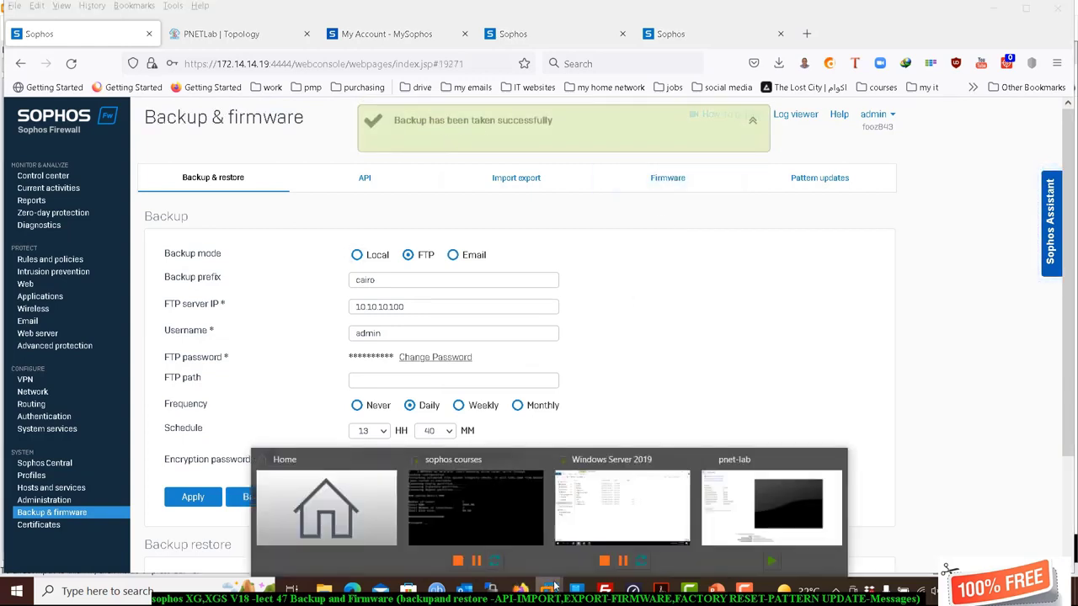
click(640, 518)
Open C:\backup to confirm the 820 KB cairo backup file arrived, then return to Sophos.
double_click(421, 153)
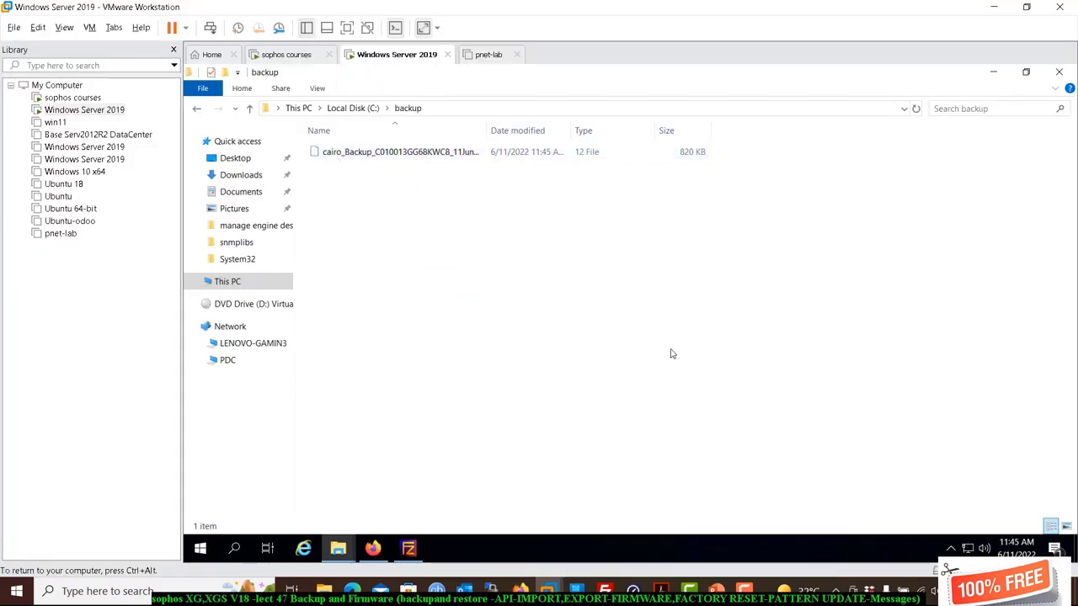
mouse_move(520, 590)
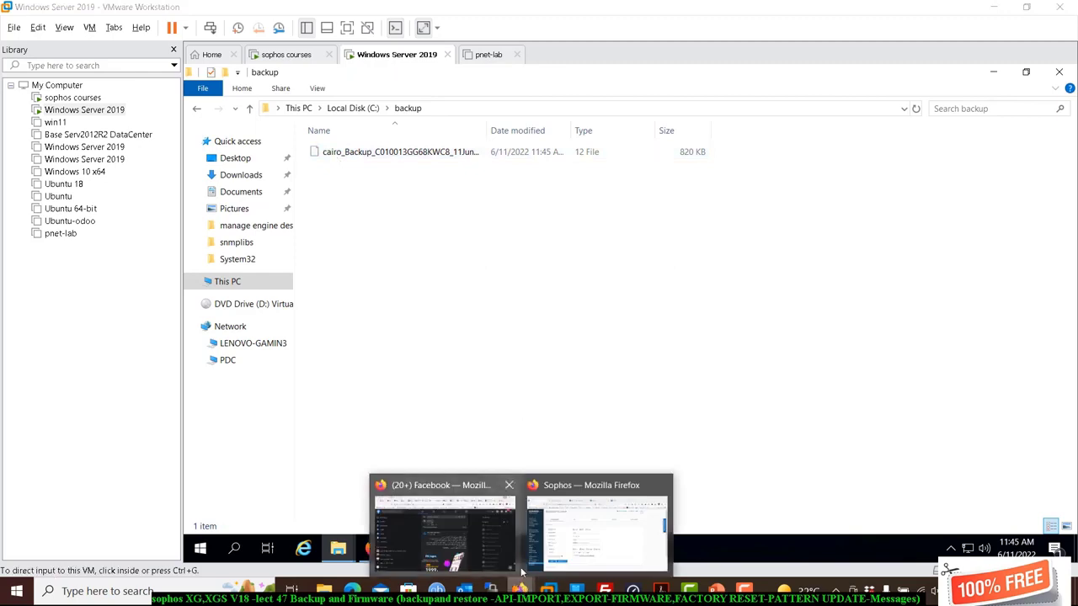
click(600, 517)
Select Email as the backup mode and scroll down to the Backup restore section.
click(453, 254)
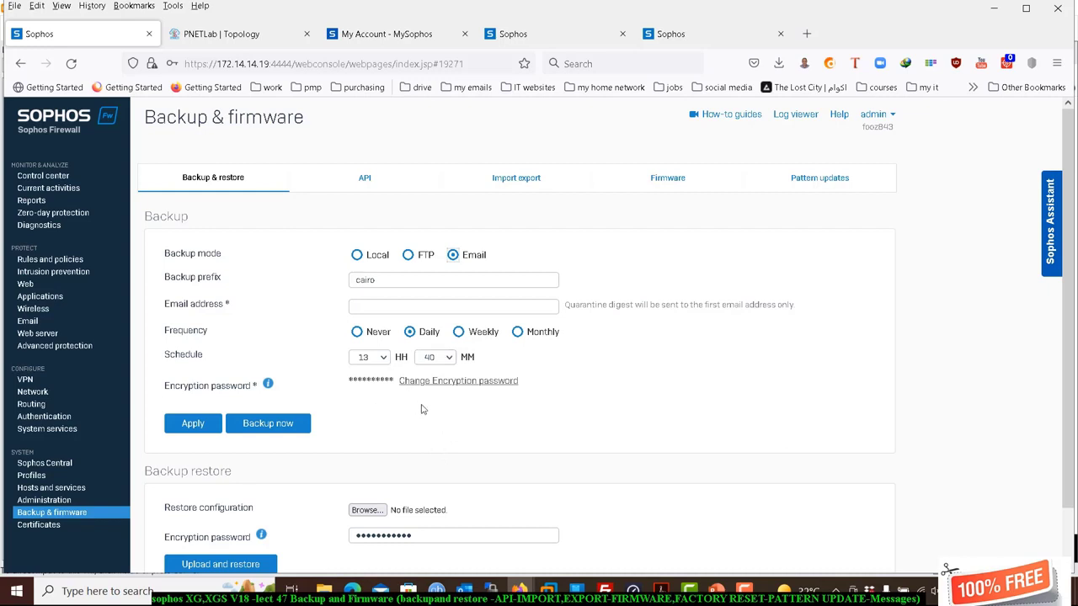
scroll(423, 409, down, 1)
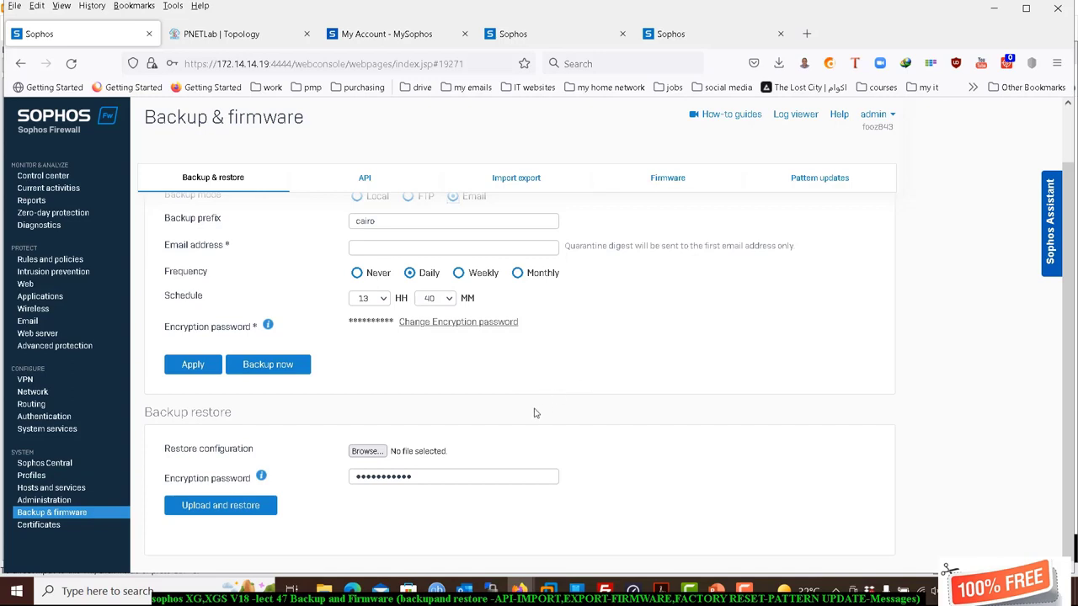
click(379, 455)
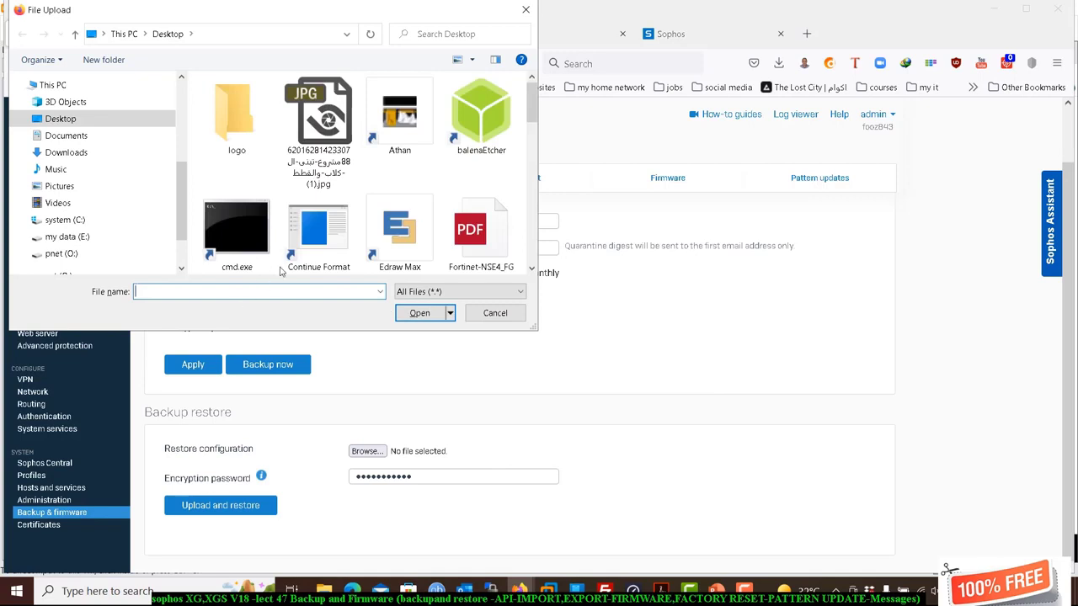
click(486, 313)
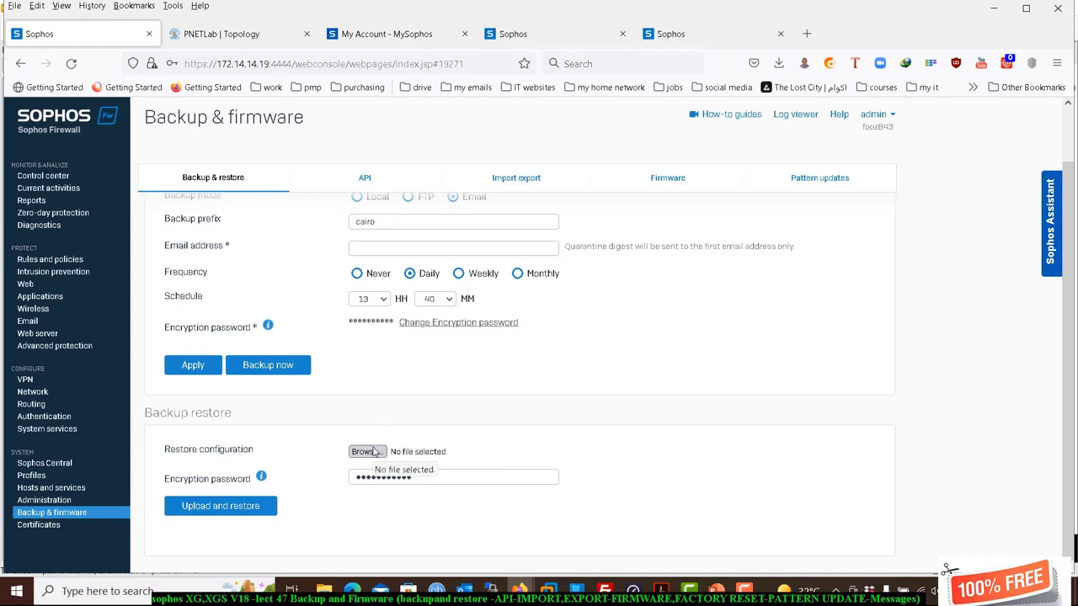
click(367, 451)
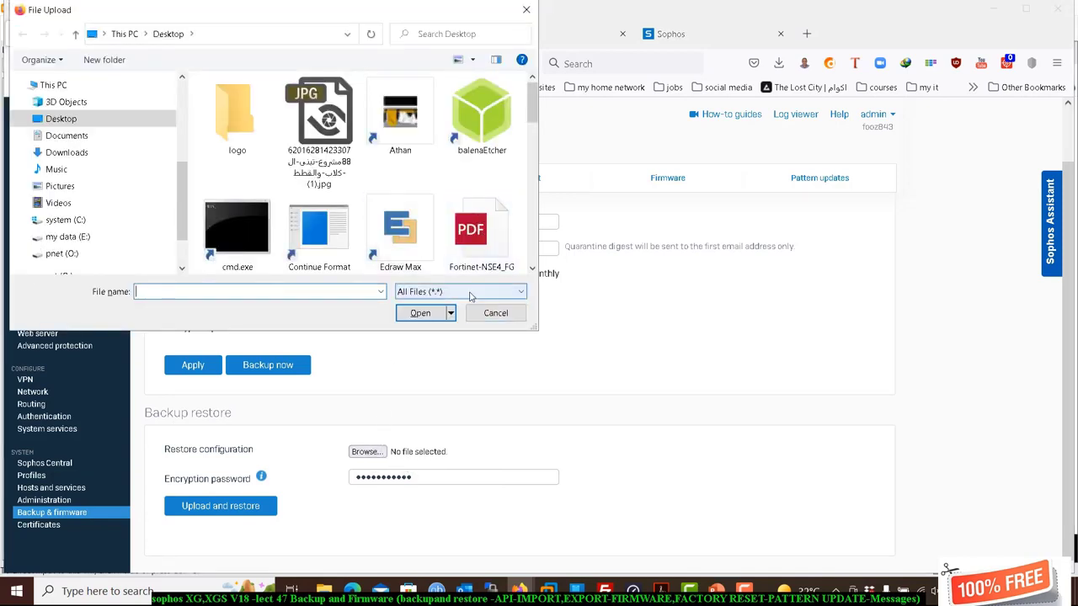
click(495, 313)
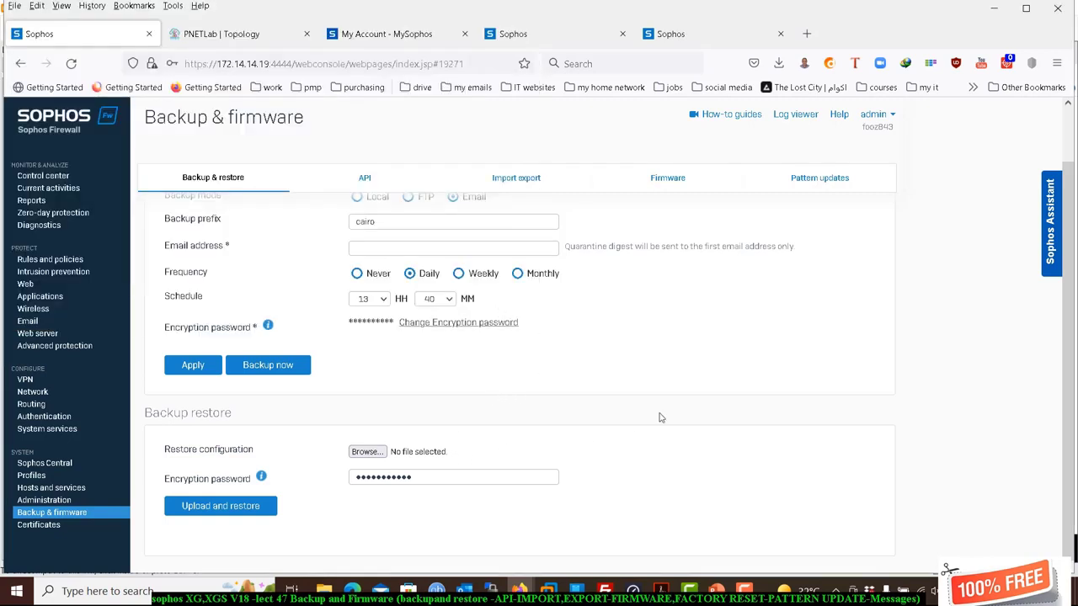
scroll(534, 393, up, 1)
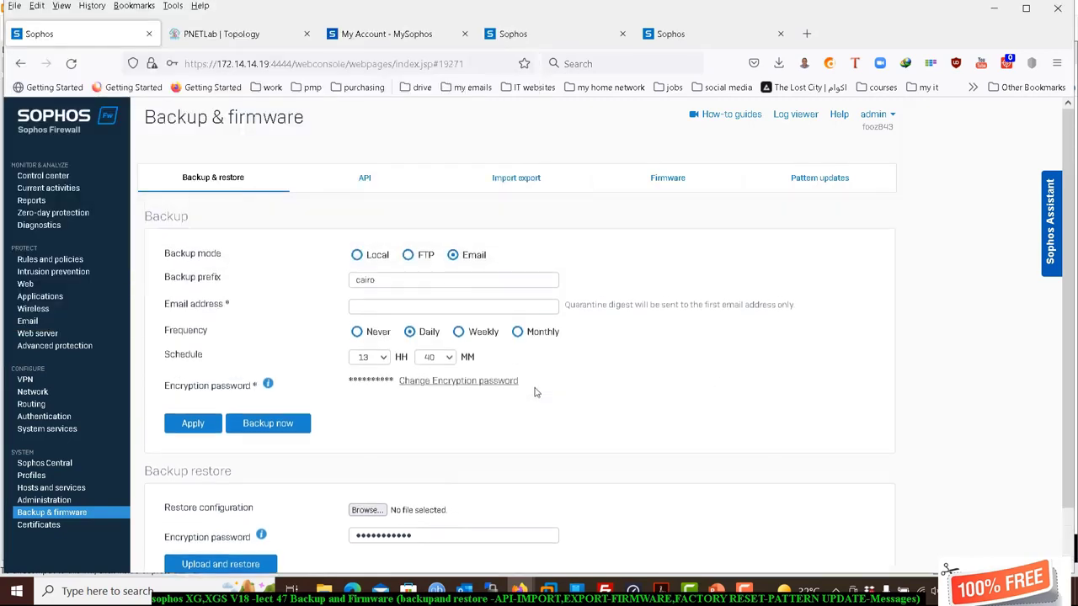
scroll(536, 391, down, 1)
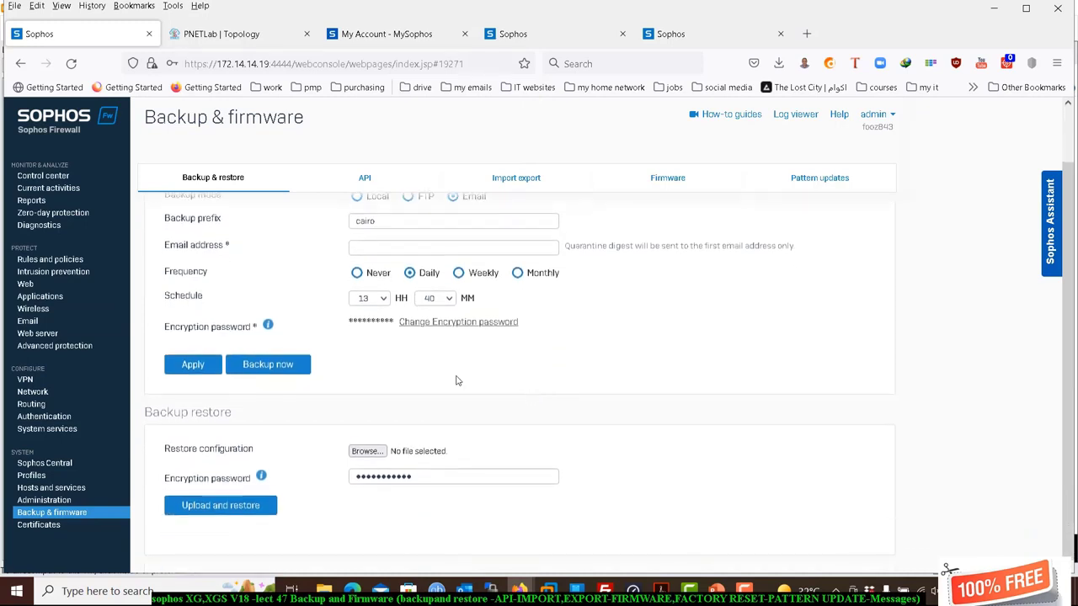
scroll(459, 381, up, 1)
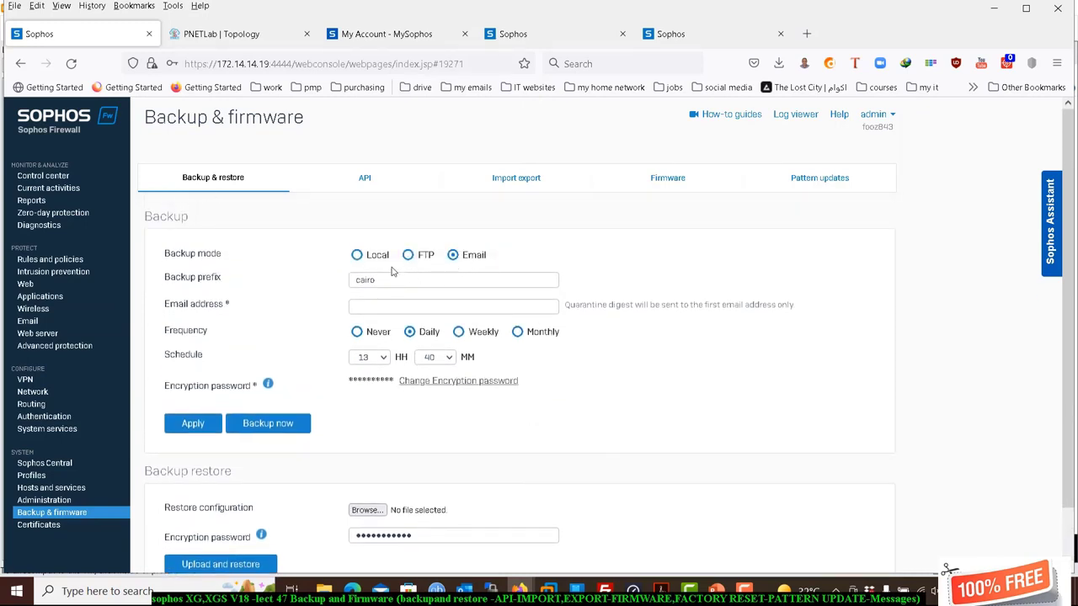
click(368, 282)
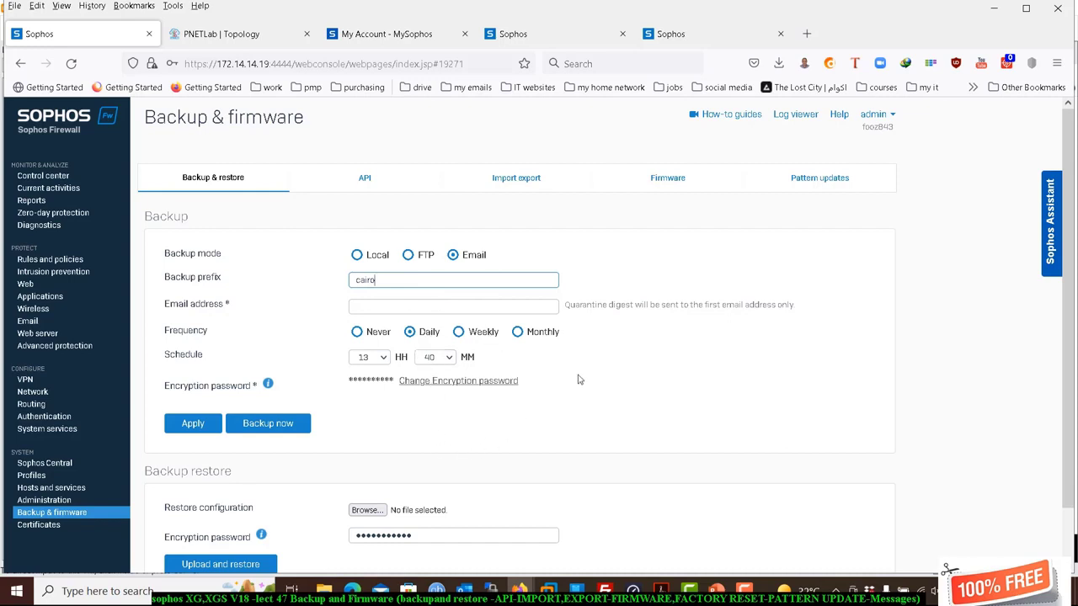
scroll(578, 380, down, 1)
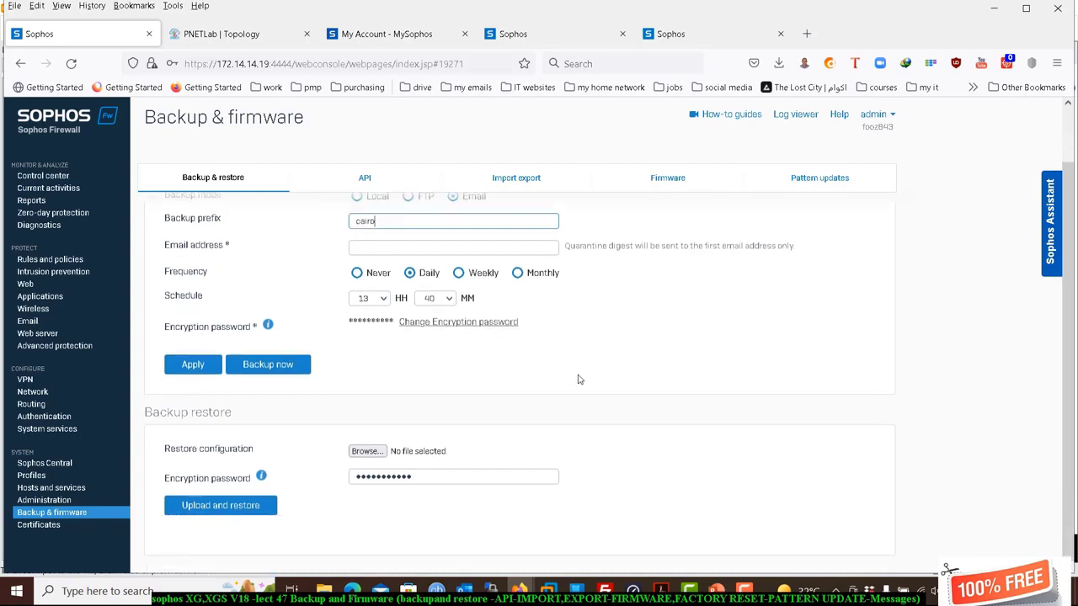
scroll(578, 380, up, 1)
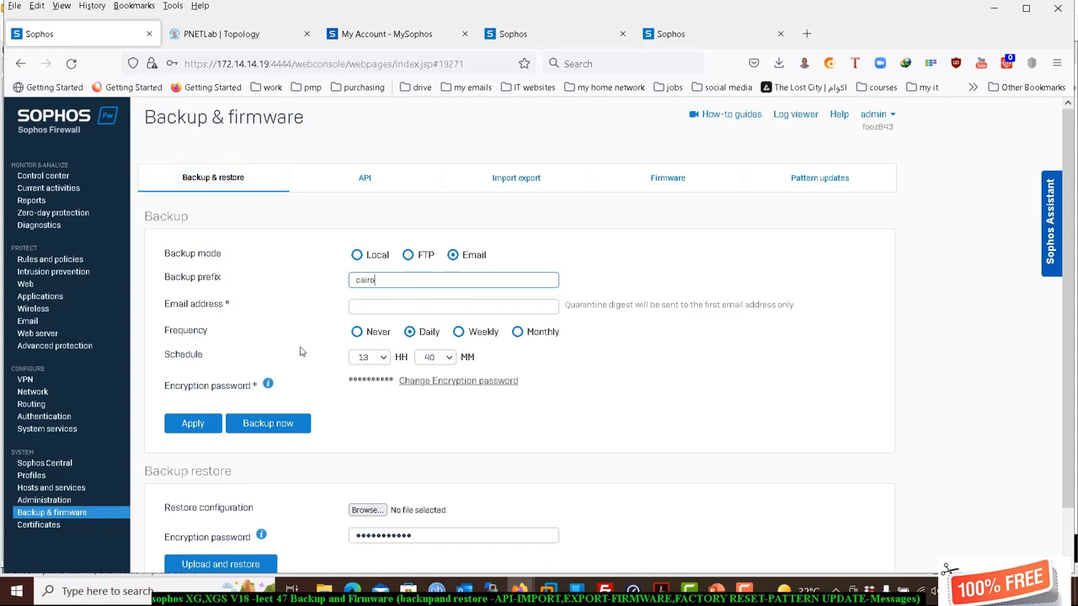
Set backup mode to Local and review the 11 Jun 2022 backup's download options without downloading.
click(358, 256)
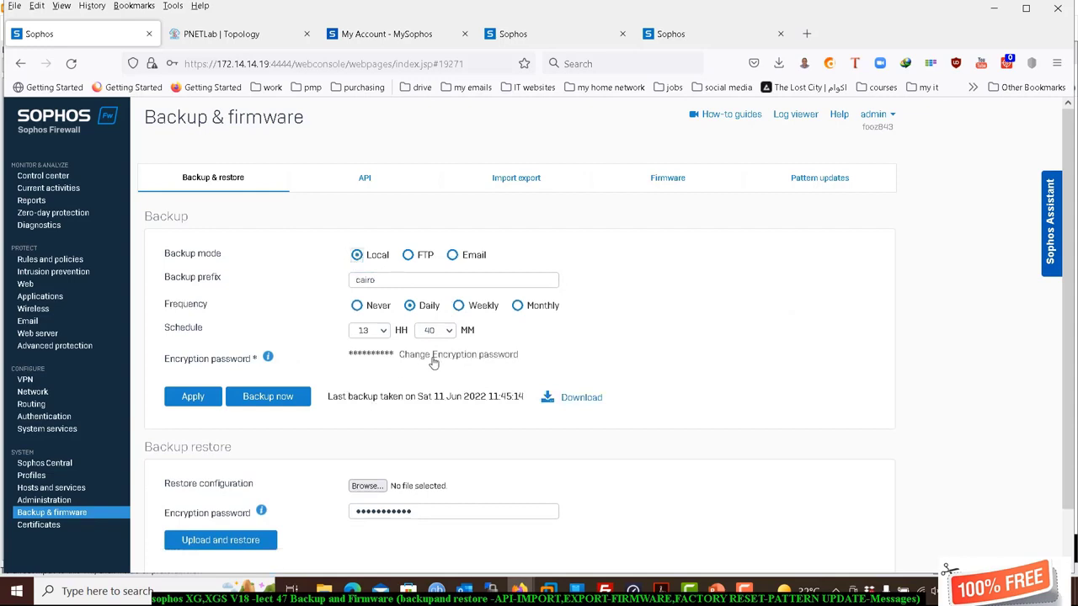
click(586, 397)
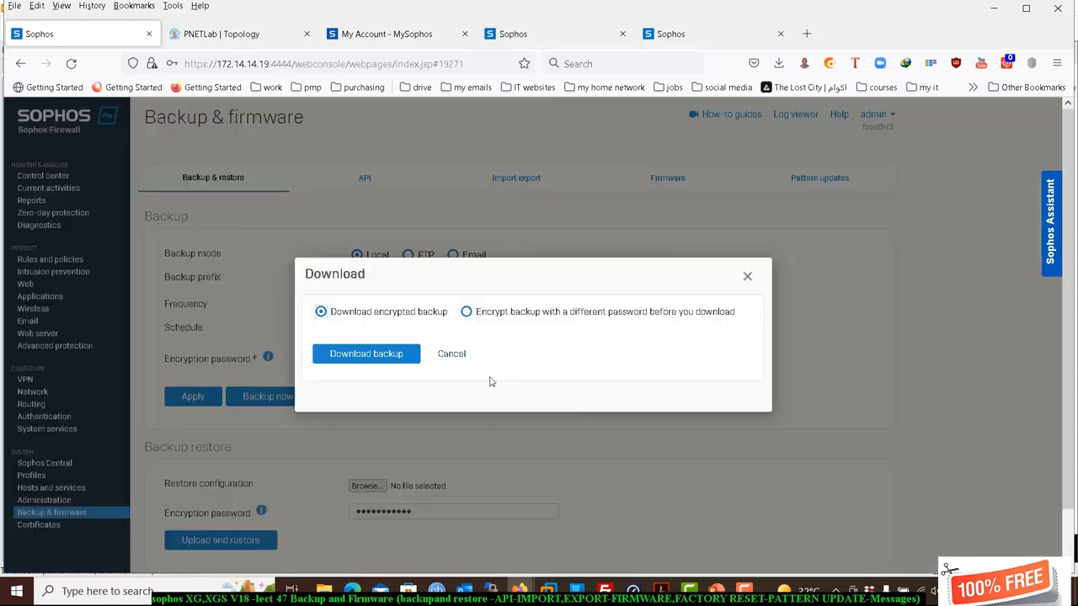
click(493, 311)
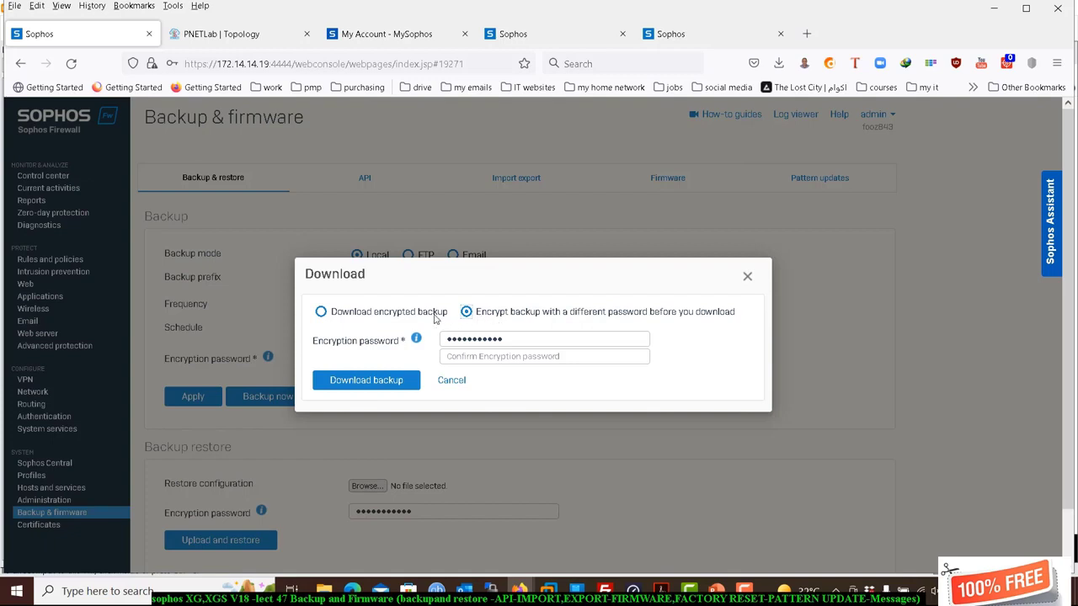
drag(448, 272, 481, 213)
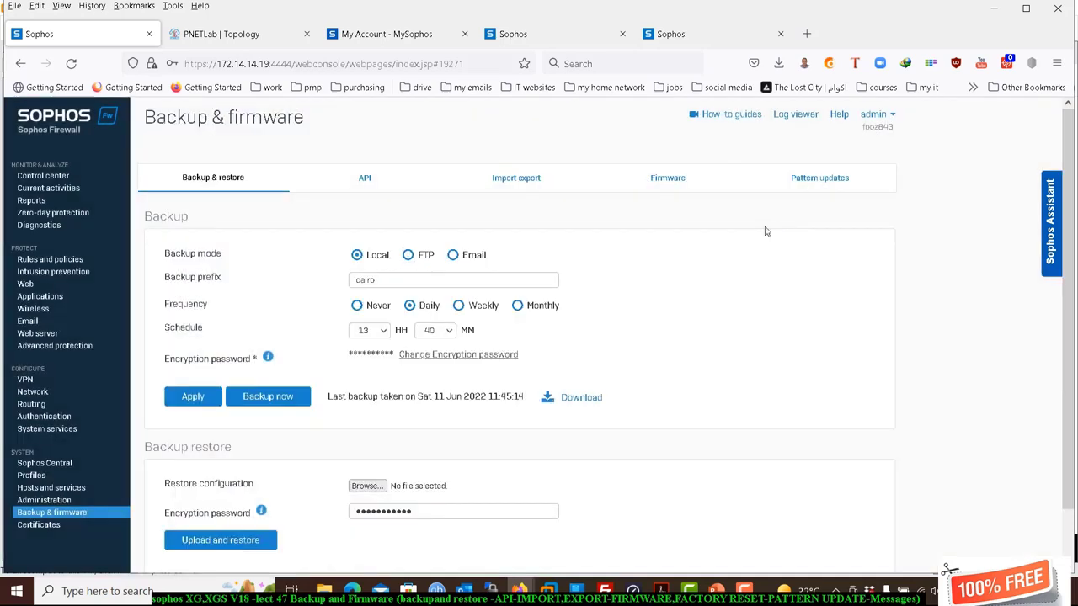
click(780, 219)
Look over the API tab, then review Backup & restore showing FTP to 10.10.10.100, prefix cairo.
scroll(434, 333, down, 1)
scroll(471, 431, up, 1)
click(373, 180)
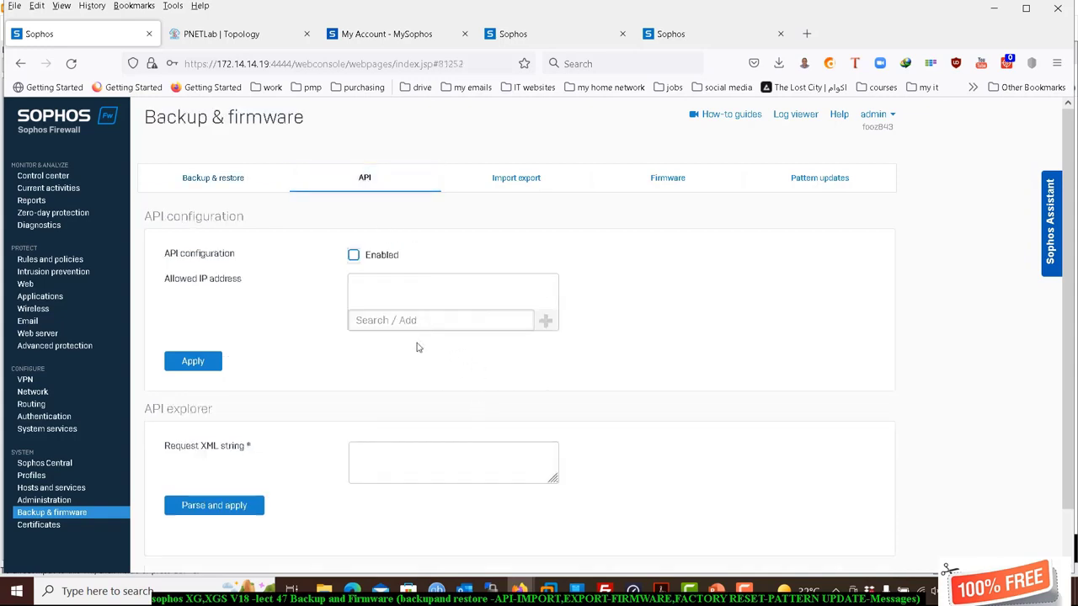
click(220, 169)
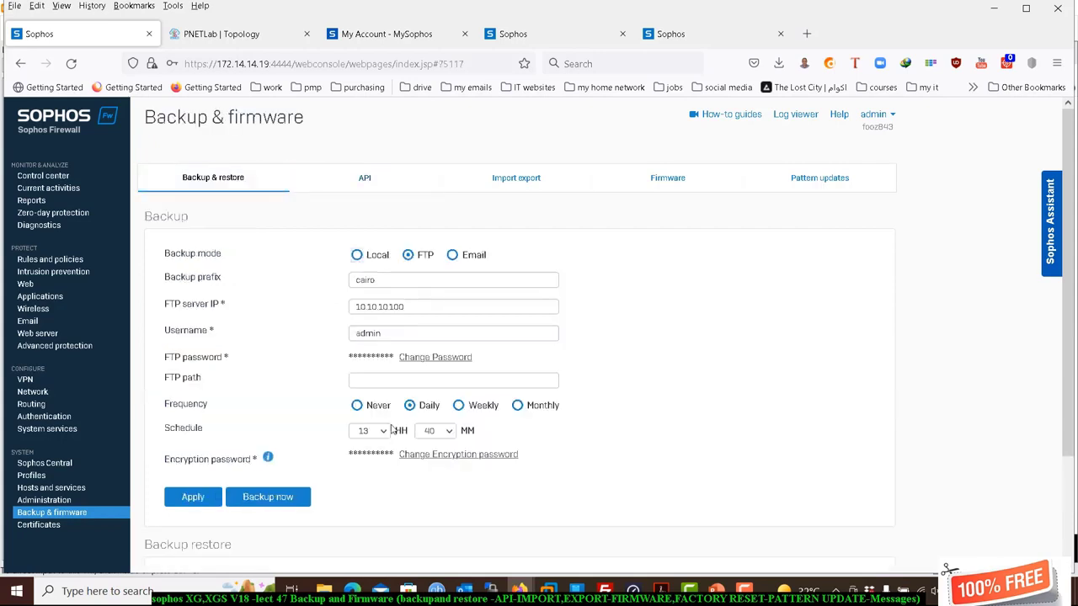
scroll(384, 415, down, 2)
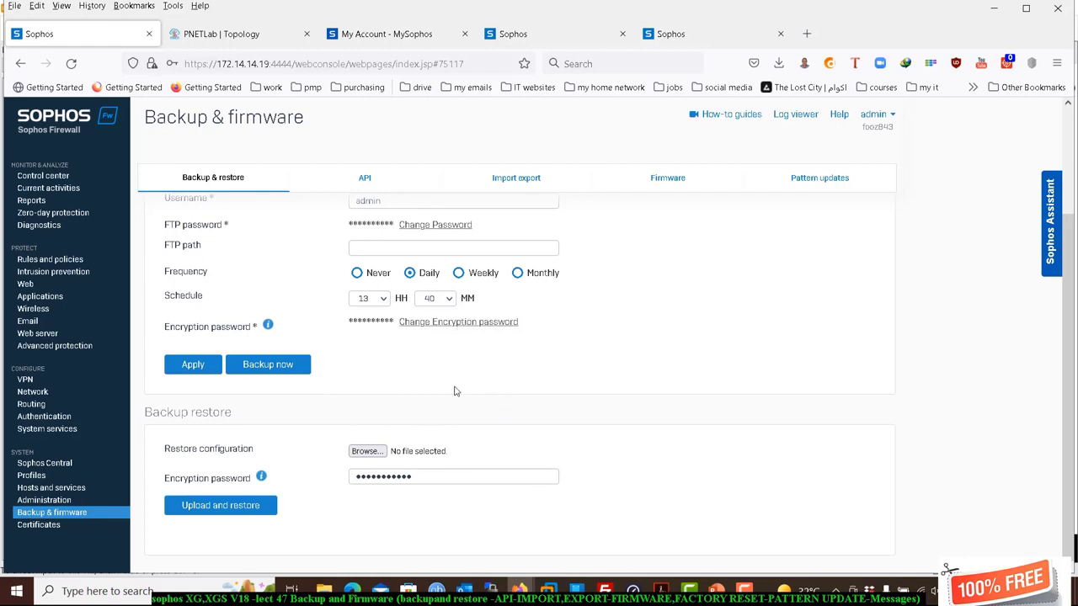
scroll(454, 390, up, 3)
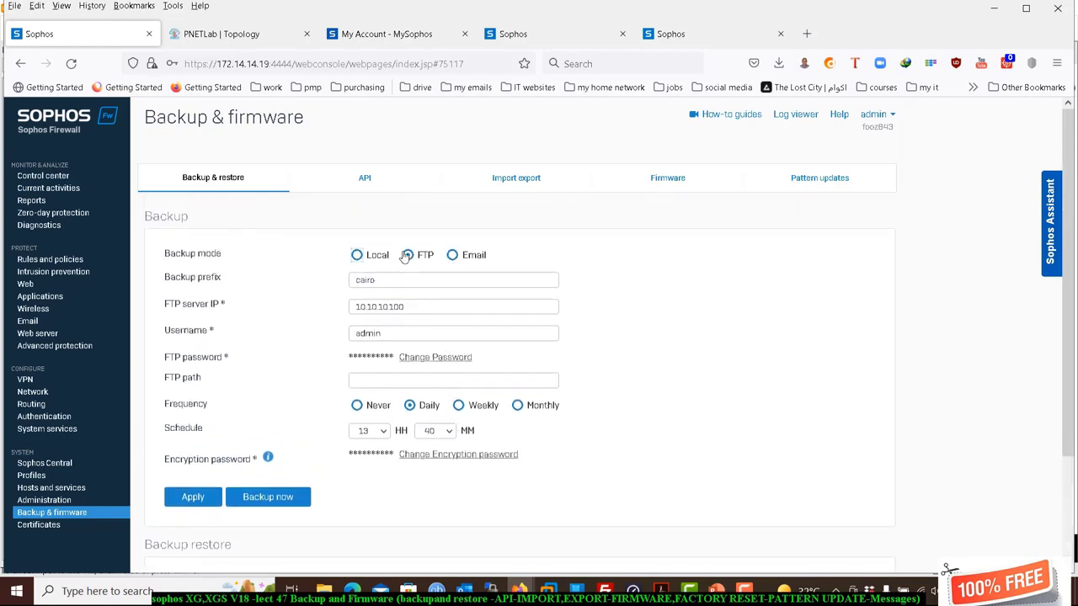
View the API configuration, then switch to the PowerPoint course deck's Backup & Firmware slide.
click(361, 181)
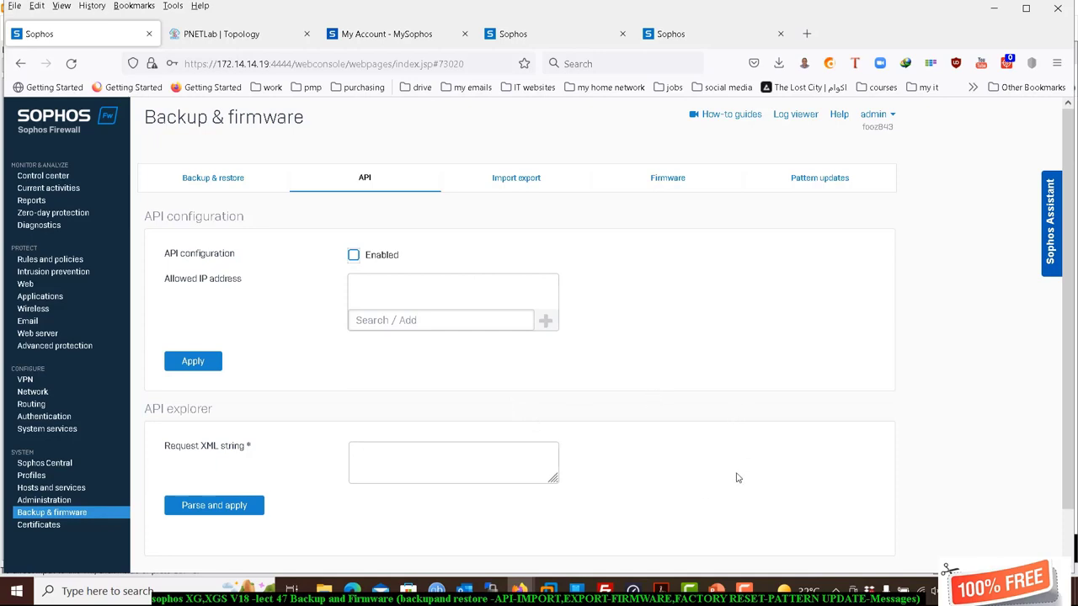
mouse_move(717, 590)
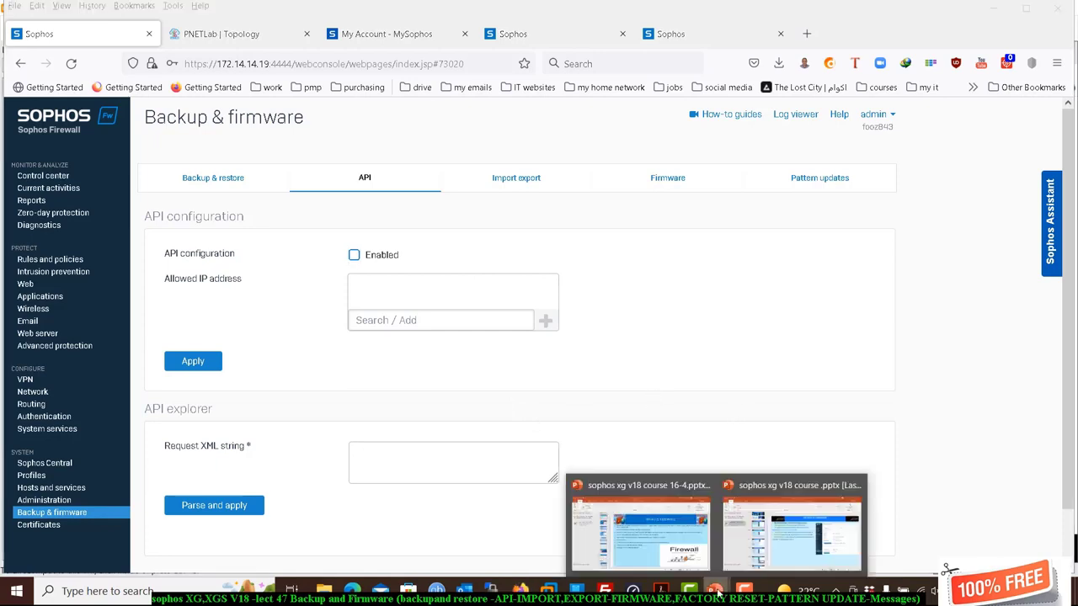
click(782, 544)
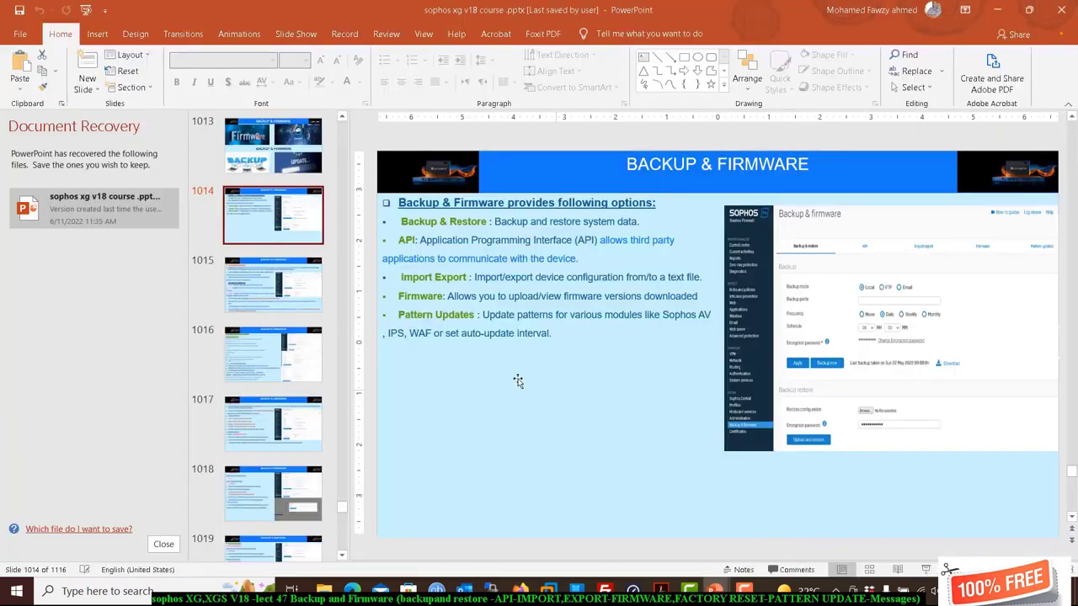
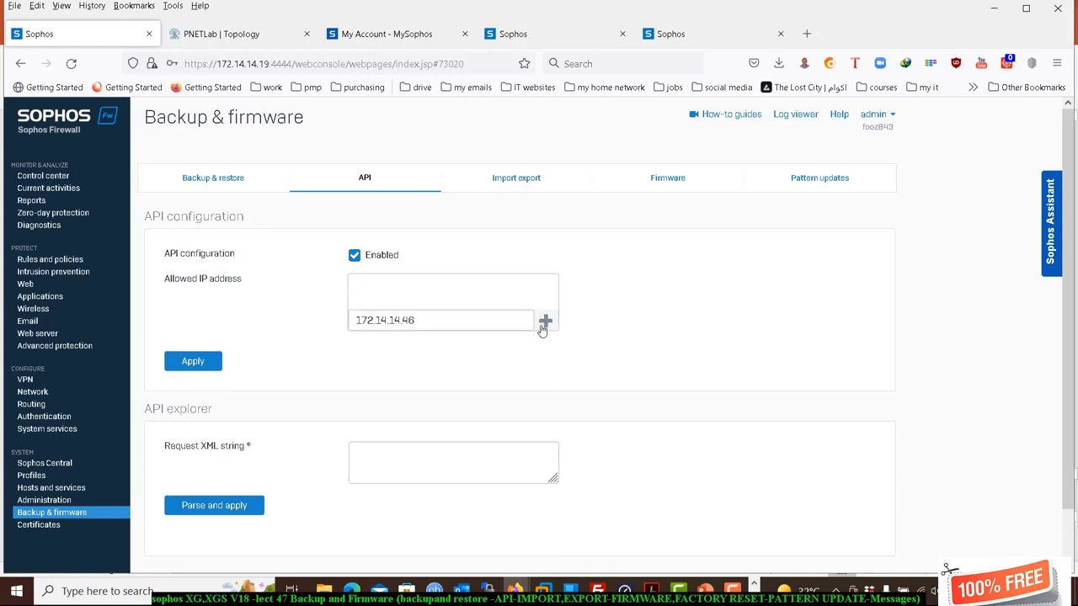
Add 172.14.14.46 as an allowed API IP address and apply the API settings.
click(543, 324)
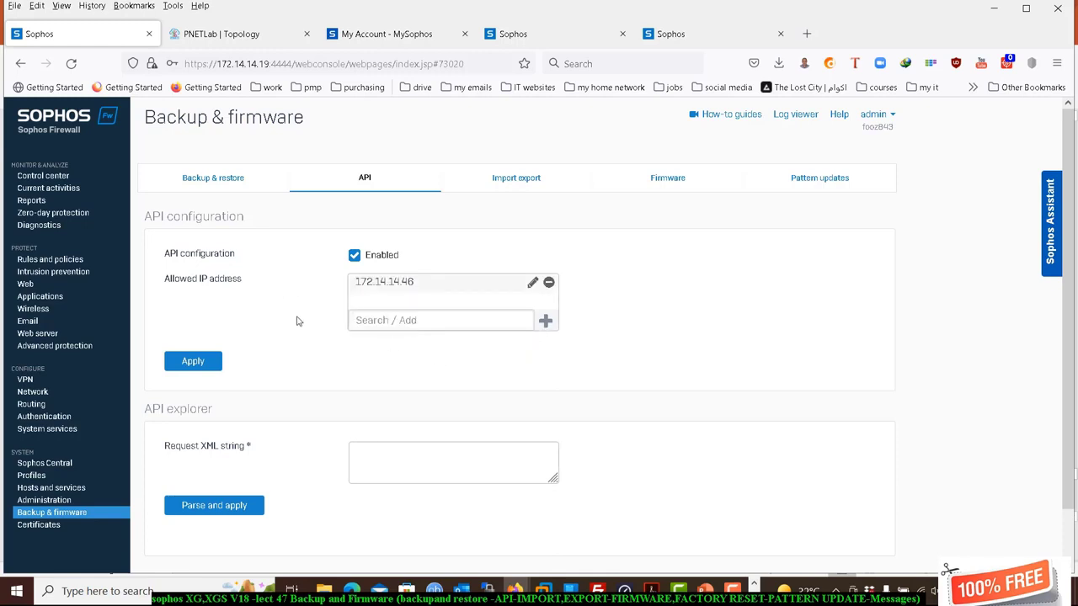
scroll(303, 319, down, 1)
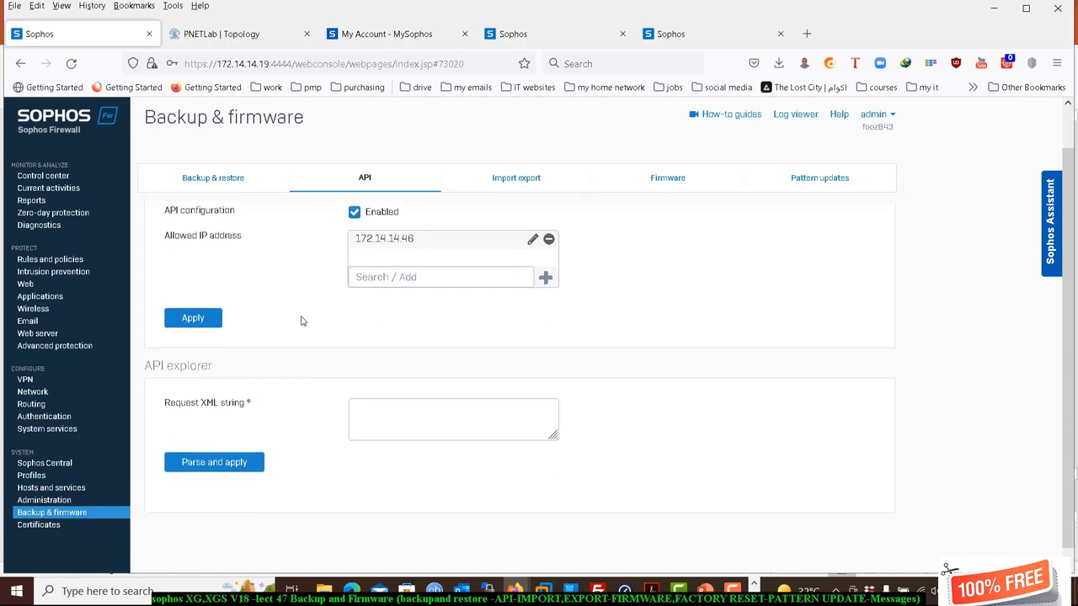
click(213, 310)
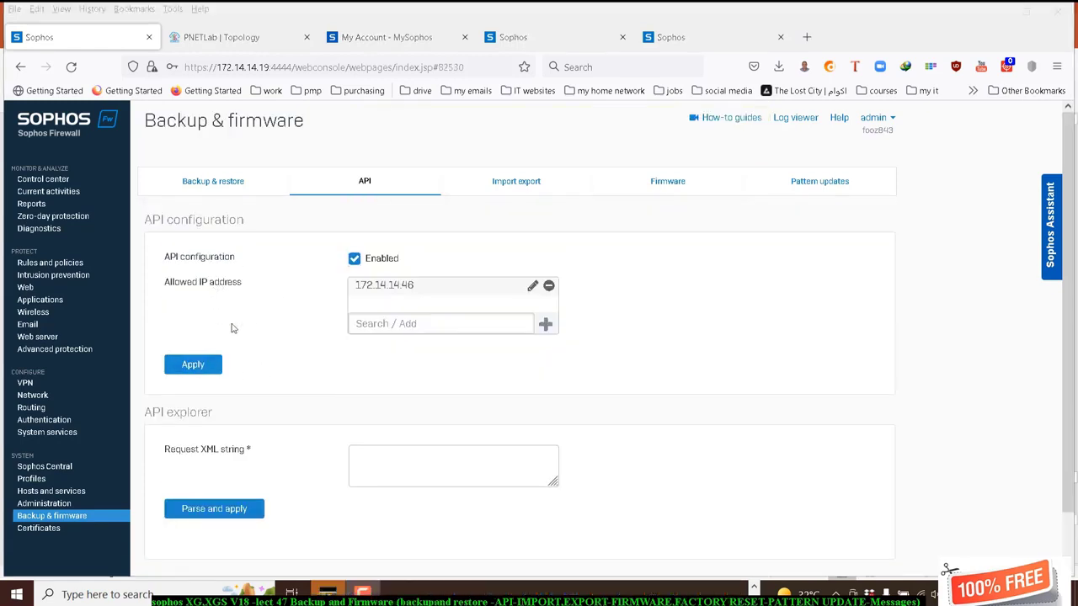
scroll(252, 311, down, 1)
scroll(262, 327, up, 1)
Start a new device access profile with System read-only and Objects and Network read-write.
click(43, 479)
click(834, 184)
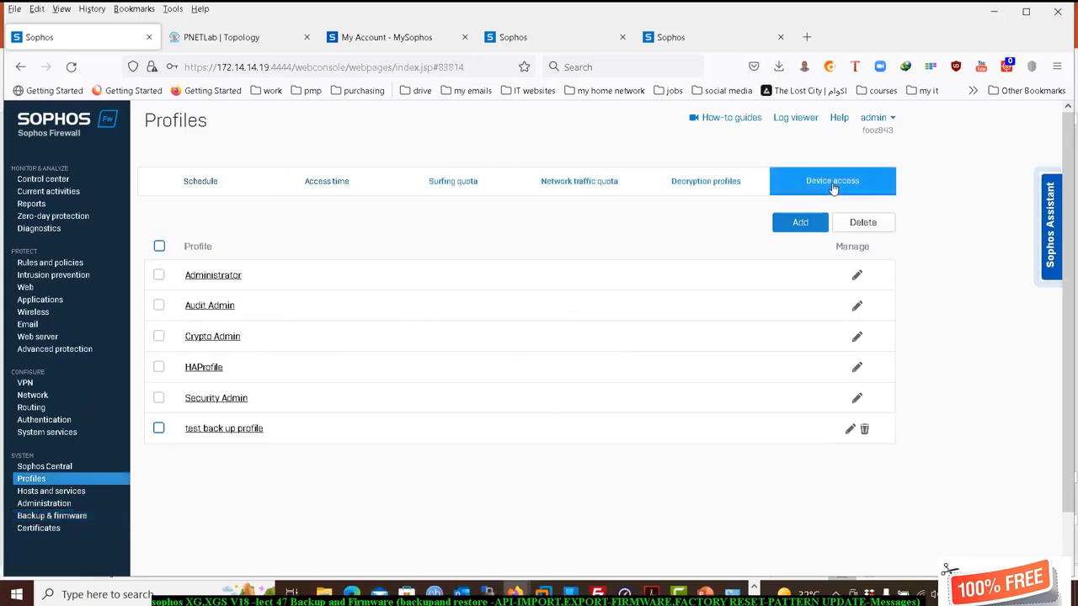
click(800, 221)
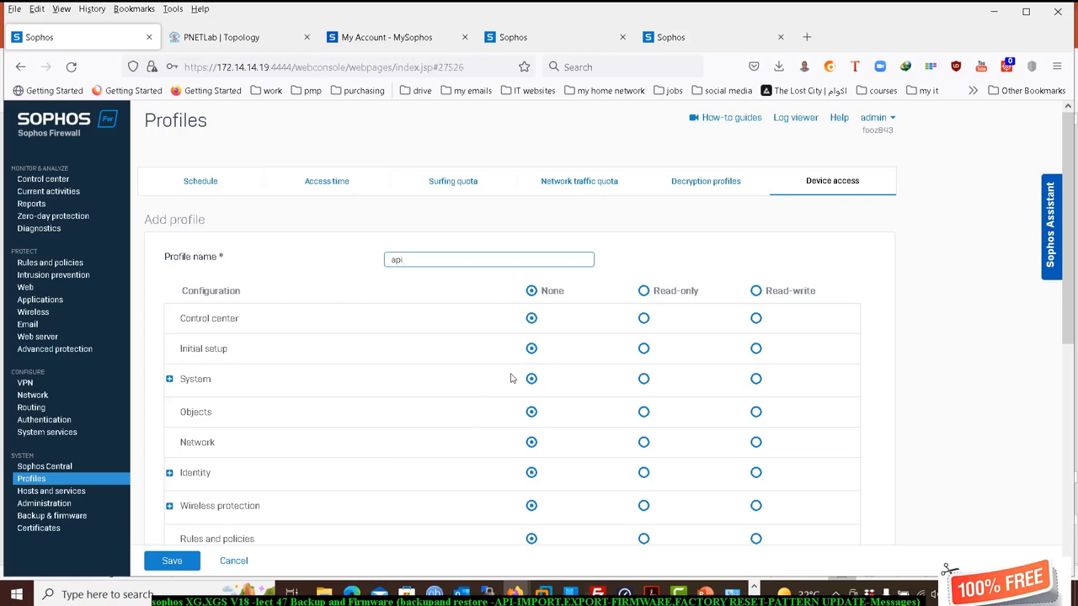
scroll(510, 379, down, 3)
scroll(389, 381, up, 3)
click(643, 380)
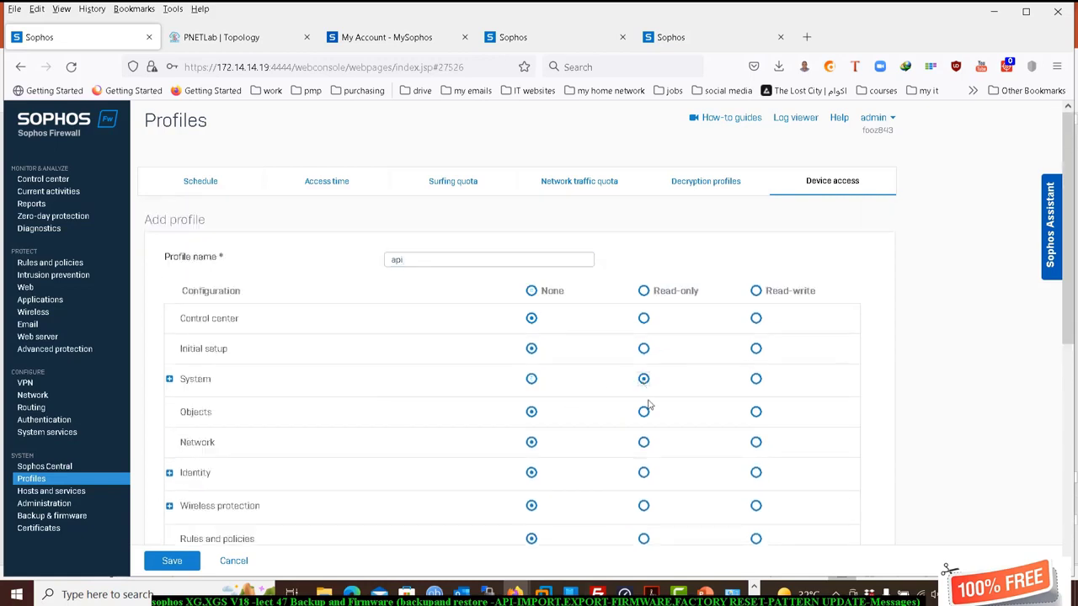
click(644, 413)
click(756, 412)
click(756, 442)
Set Initial setup, Identity, Wireless protection, Rules and policies and VPN read-only, then all areas read-only.
scroll(645, 383, down, 2)
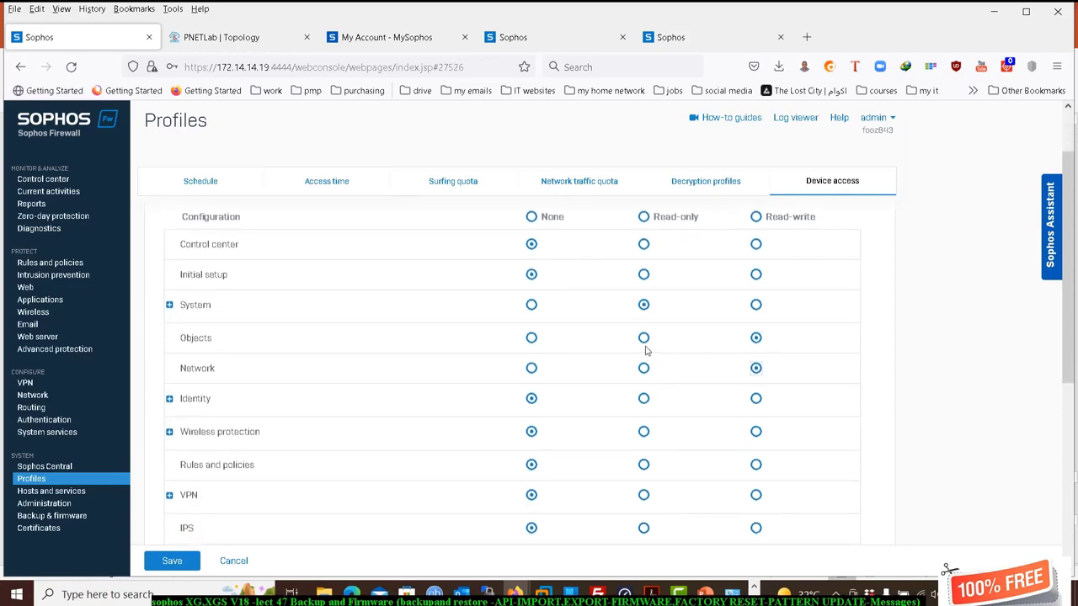
click(643, 275)
click(645, 399)
click(644, 431)
click(644, 465)
click(643, 496)
scroll(643, 497, down, 3)
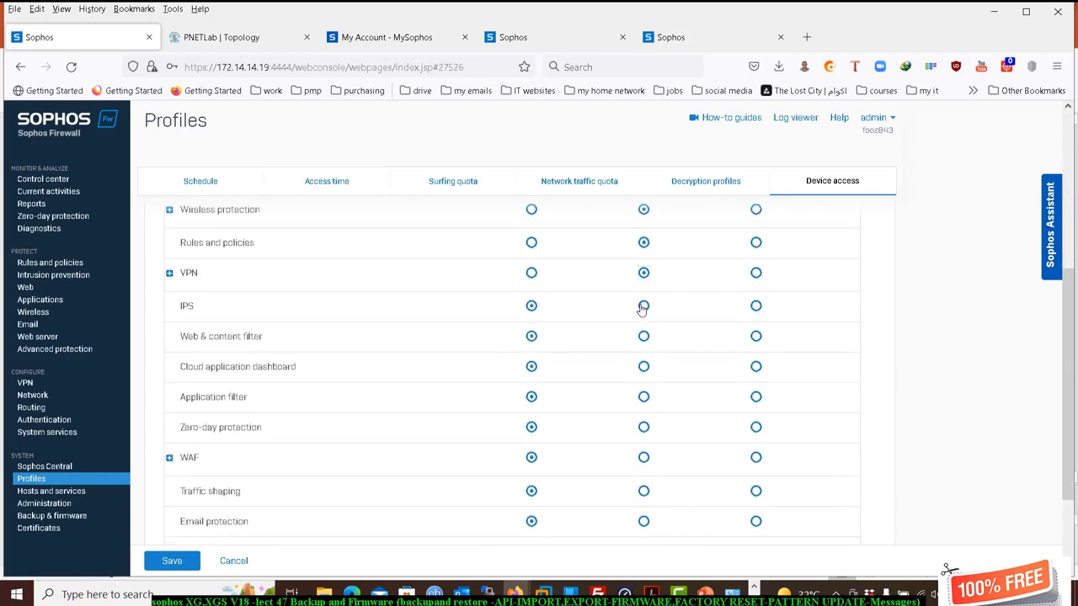
scroll(647, 371, up, 4)
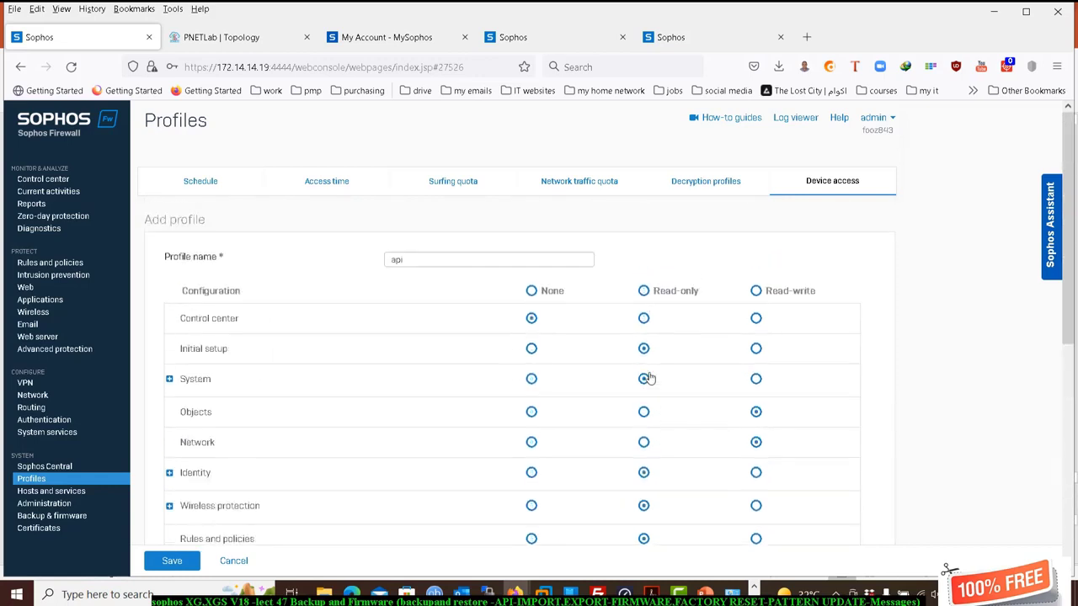
click(643, 291)
Switch Rules and policies, Network and Objects to read-write and save the api profile.
scroll(720, 388, down, 2)
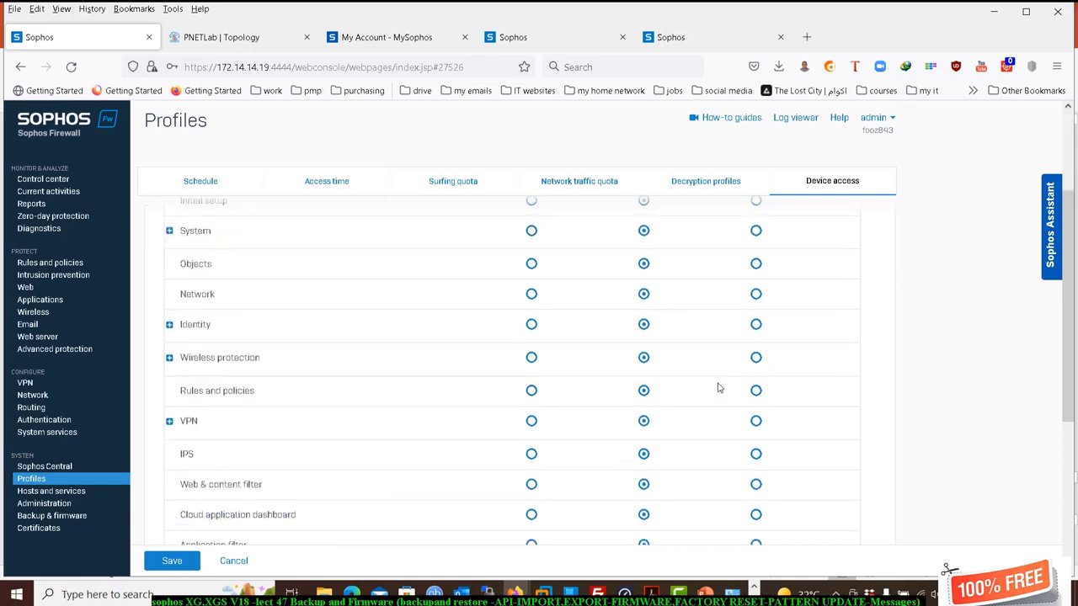
scroll(719, 388, down, 2)
scroll(609, 414, up, 1)
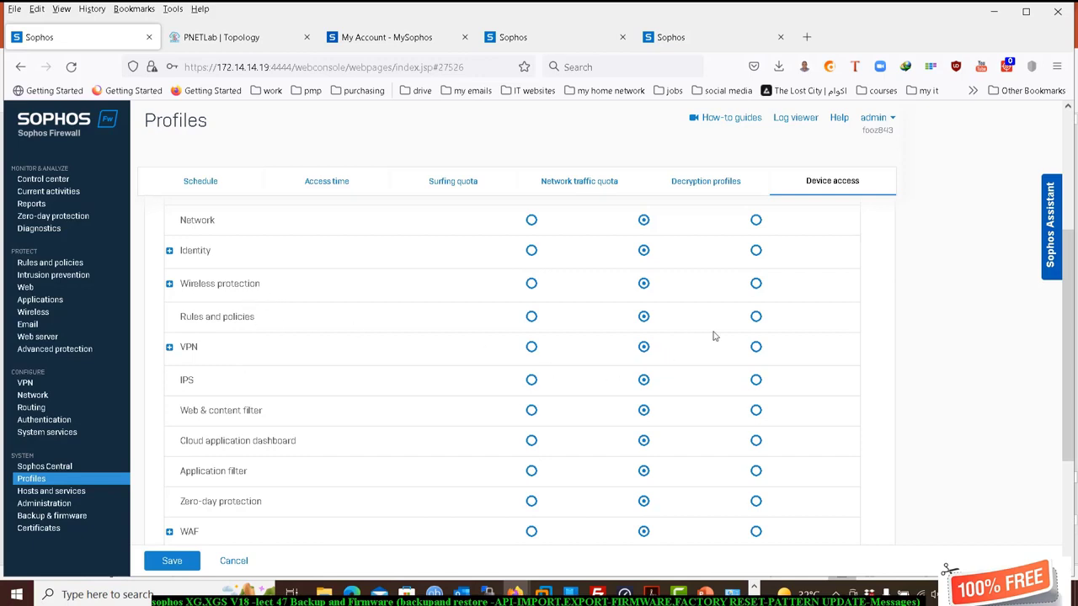
click(756, 316)
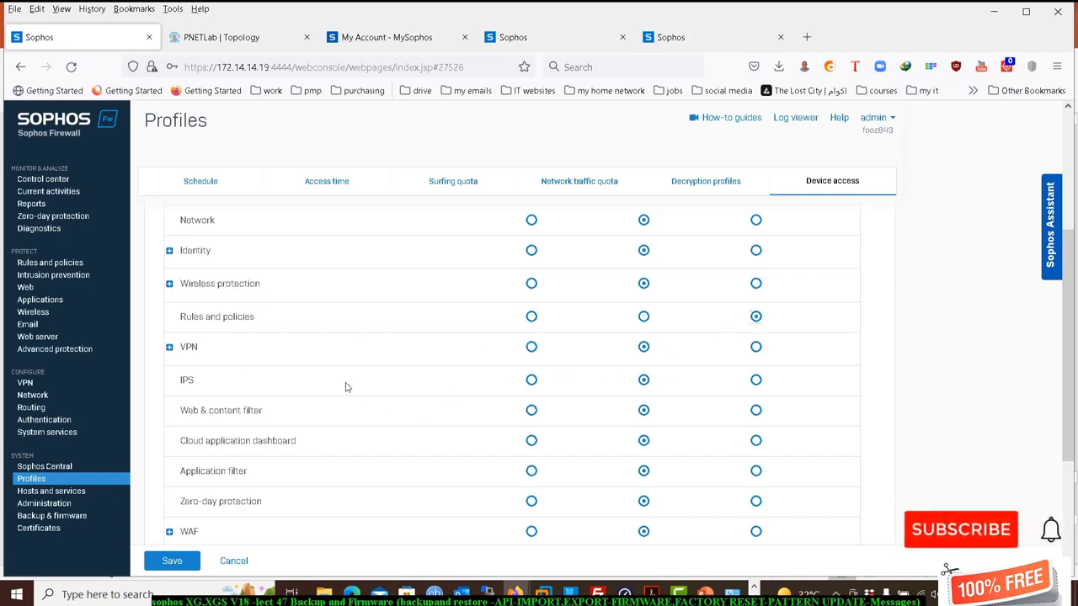
scroll(269, 303, up, 1)
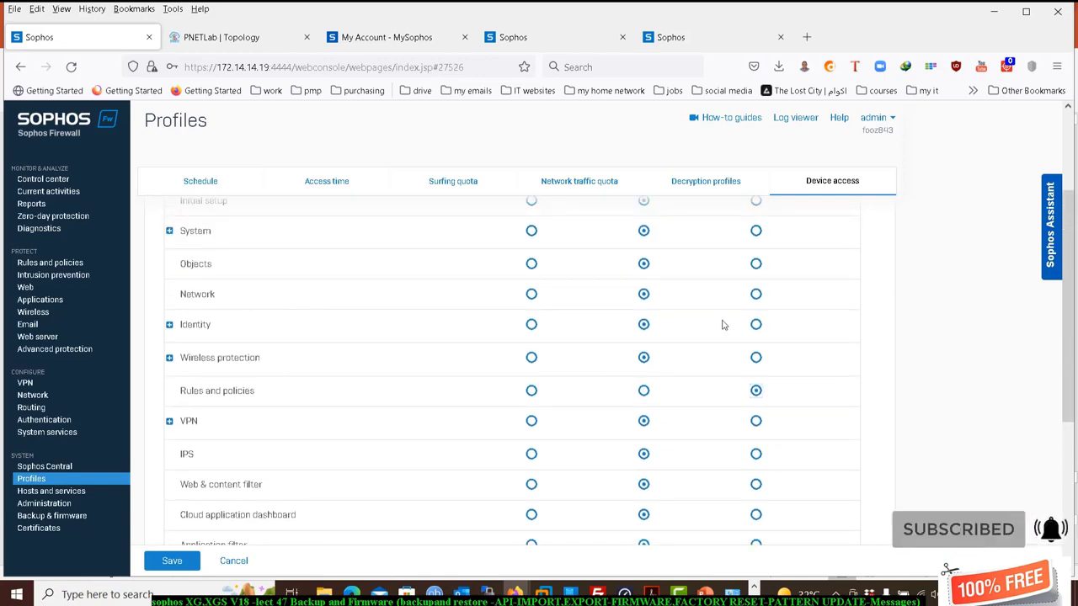
click(756, 294)
click(755, 264)
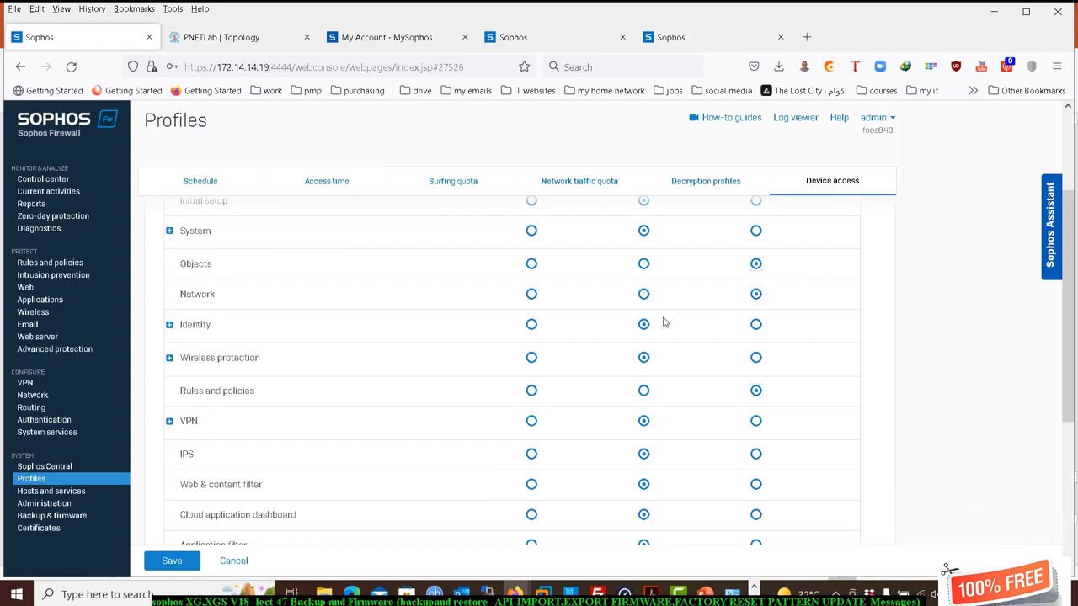
scroll(666, 321, up, 2)
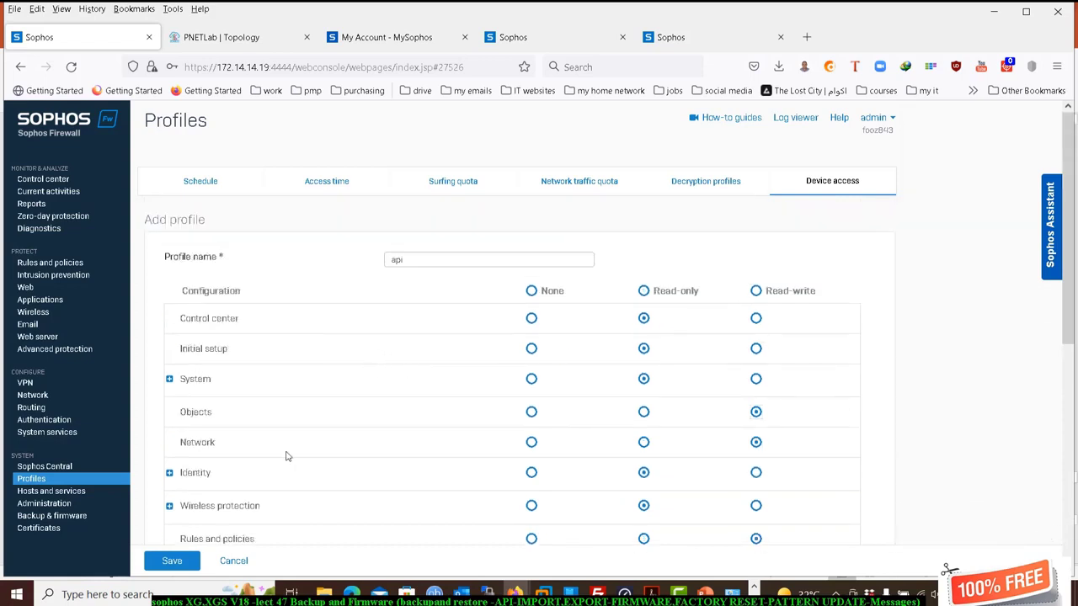
click(172, 561)
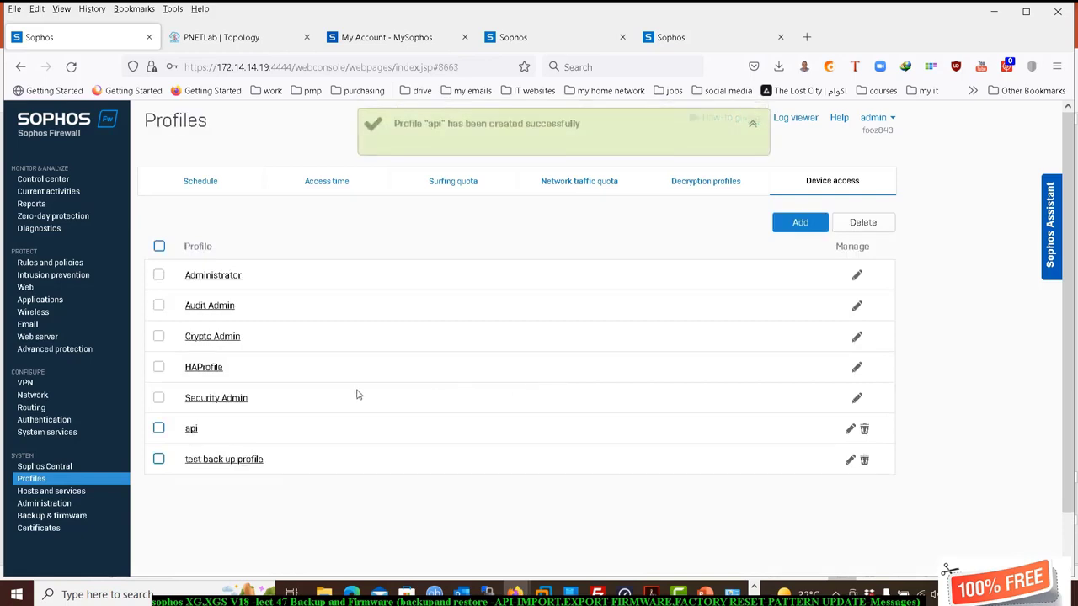
Start a new user api1 of type Administrator with the api profile.
click(44, 419)
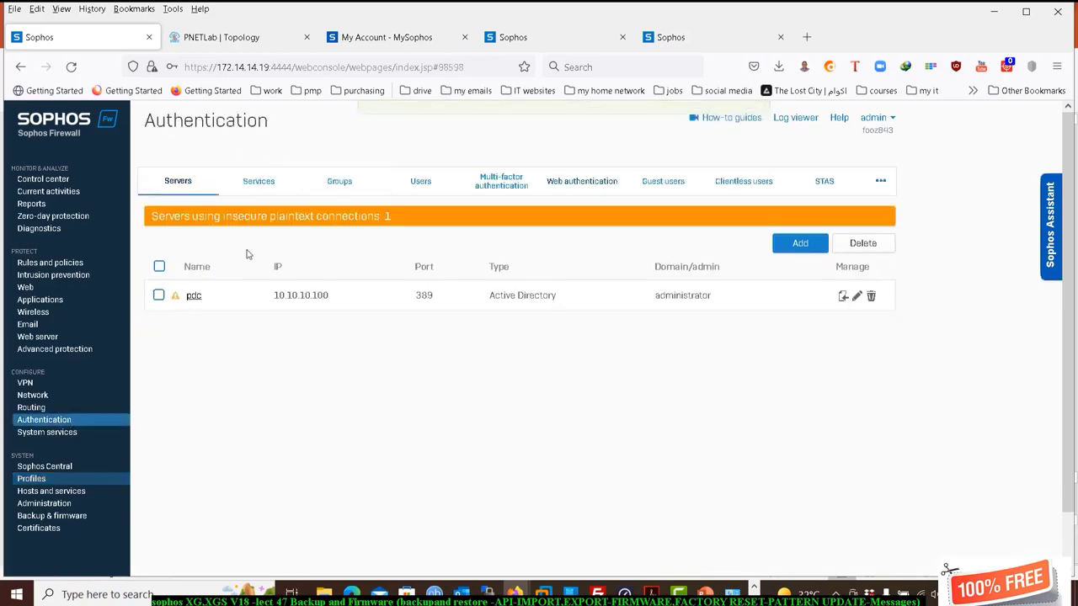
click(438, 178)
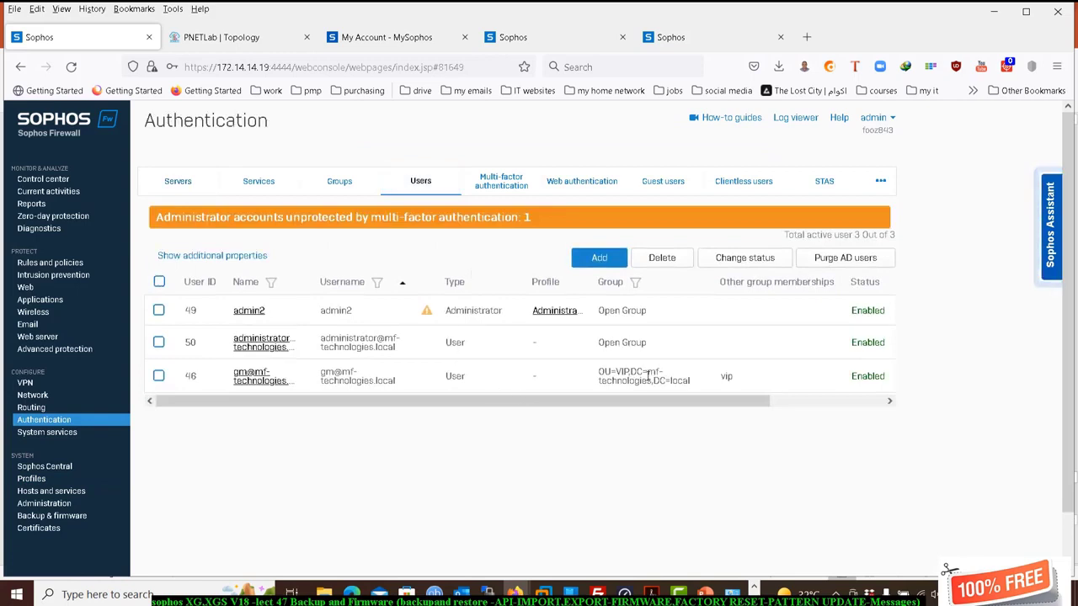
click(619, 262)
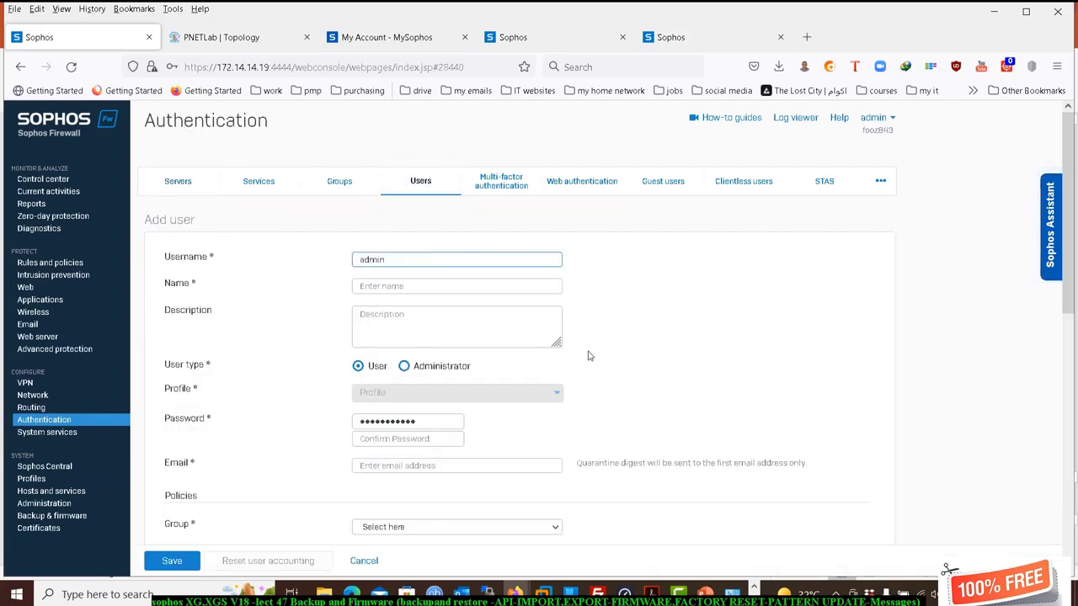
key(BackSpace)
key(BackSpace)
key(BackSpace)
key(BackSpace)
key(BackSpace)
text(a)
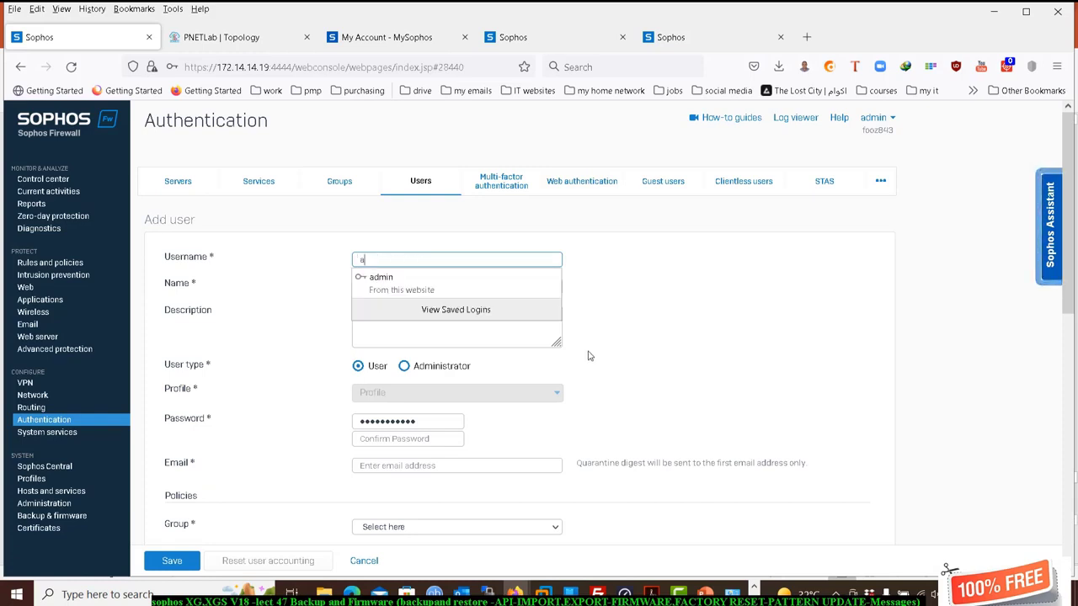
text(pi1)
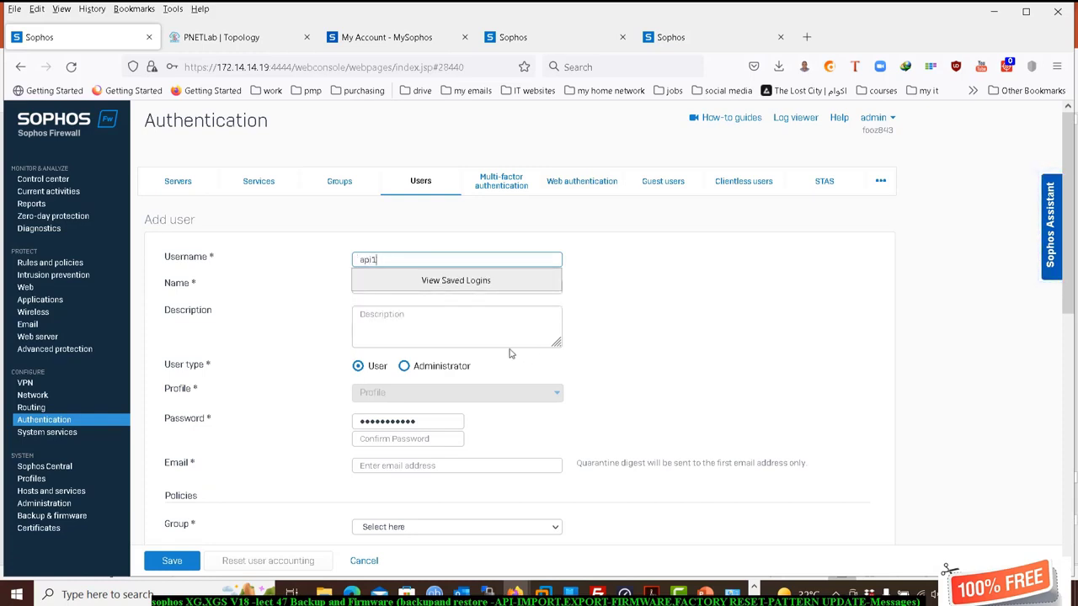
click(404, 367)
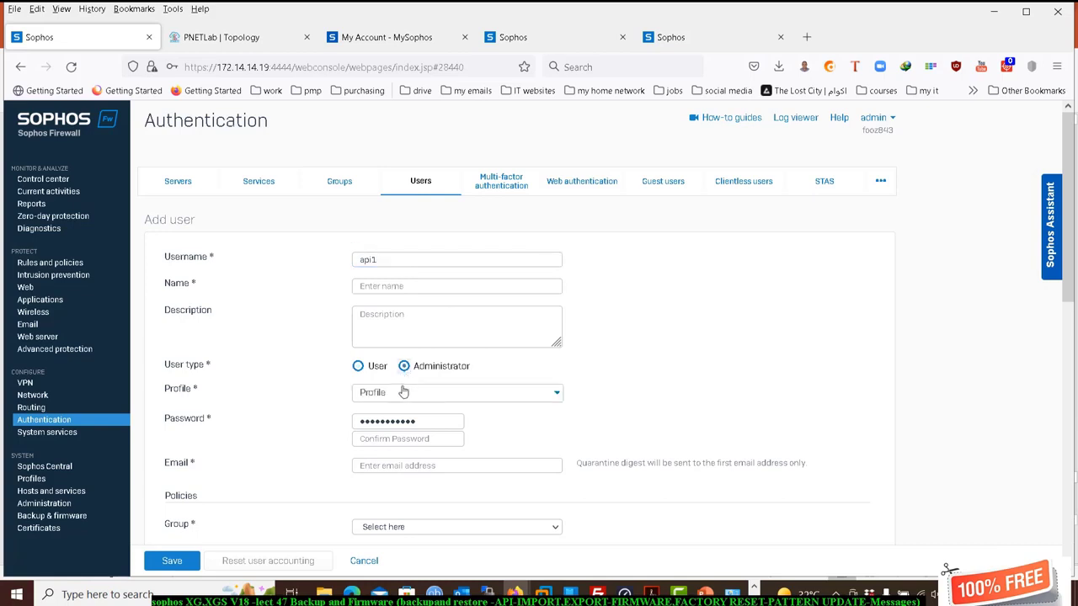
click(403, 392)
scroll(421, 497, down, 2)
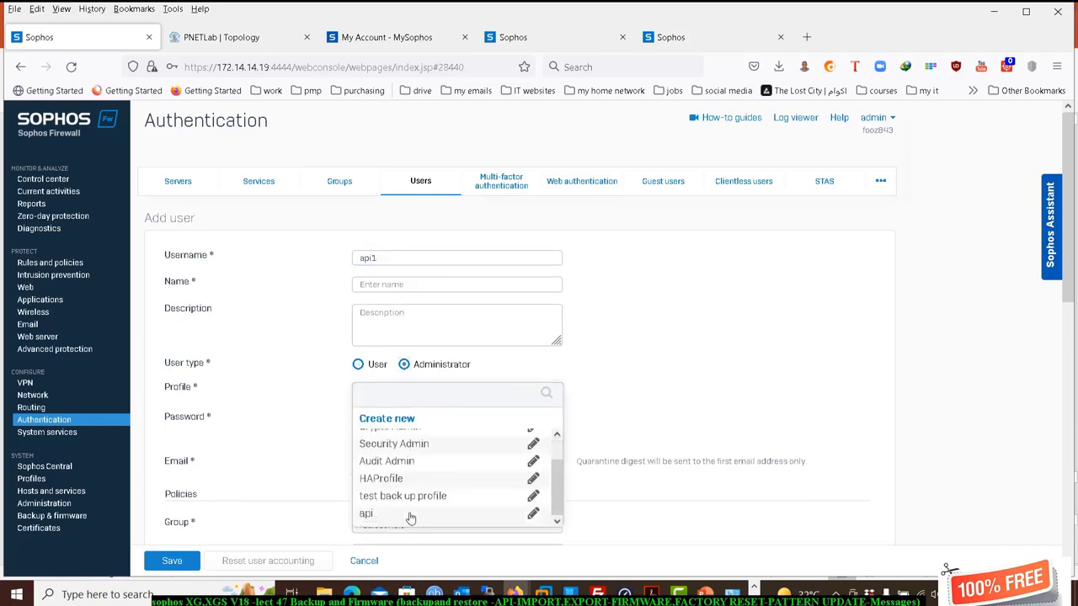
click(414, 508)
Enter and confirm the account password, then fill in the e-mail address.
click(408, 424)
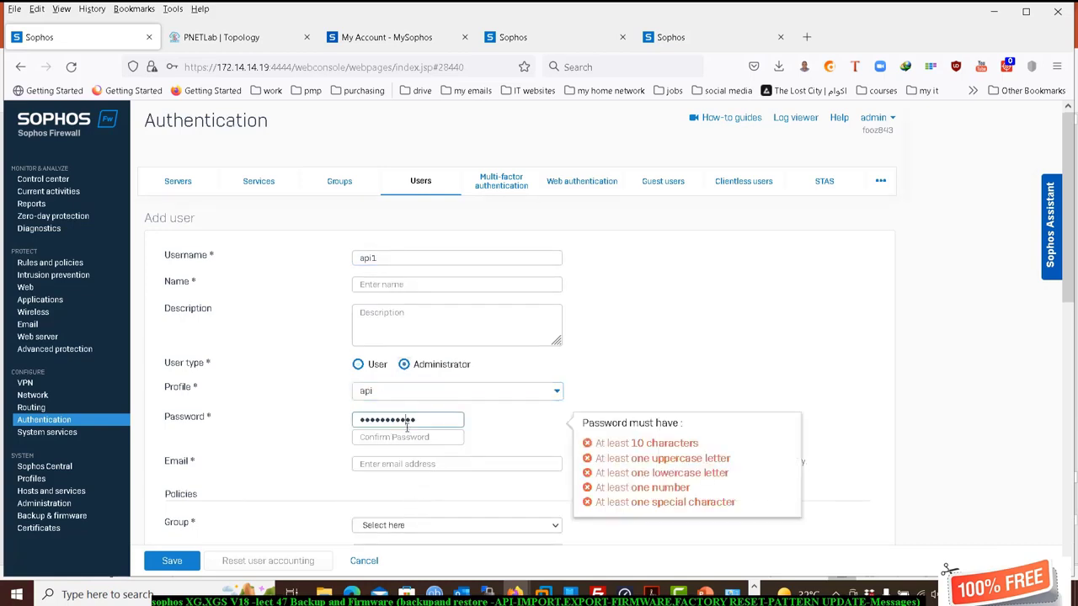
double_click(409, 424)
key(Caps_Lock)
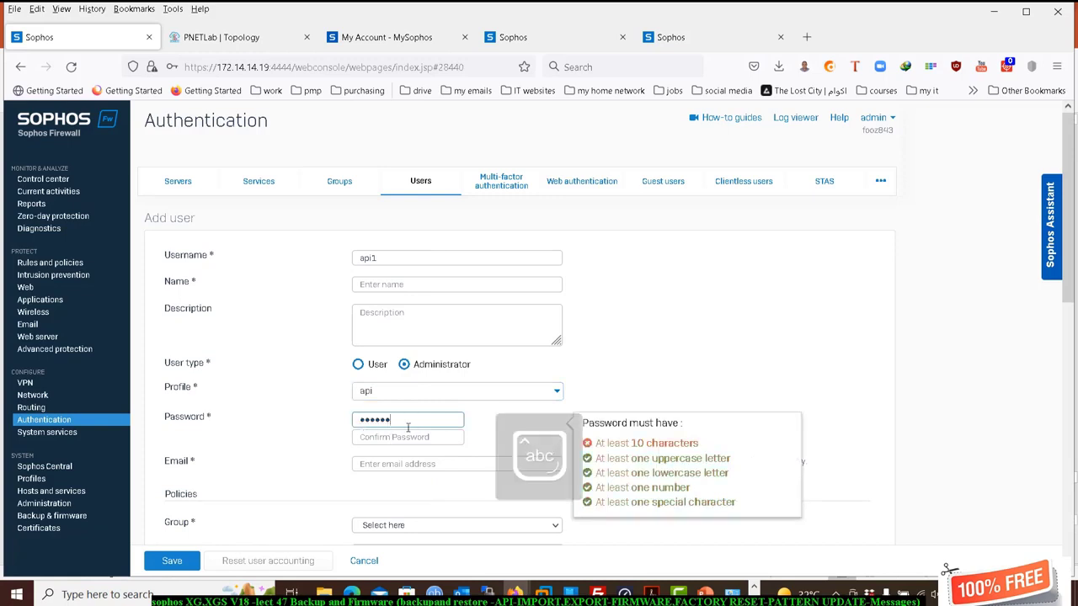
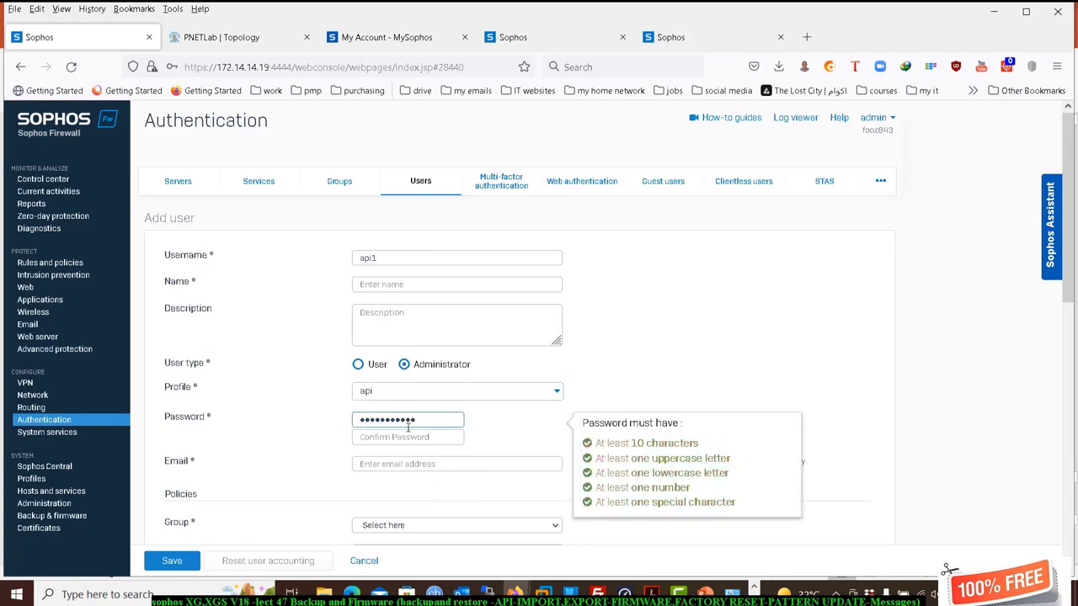
click(417, 439)
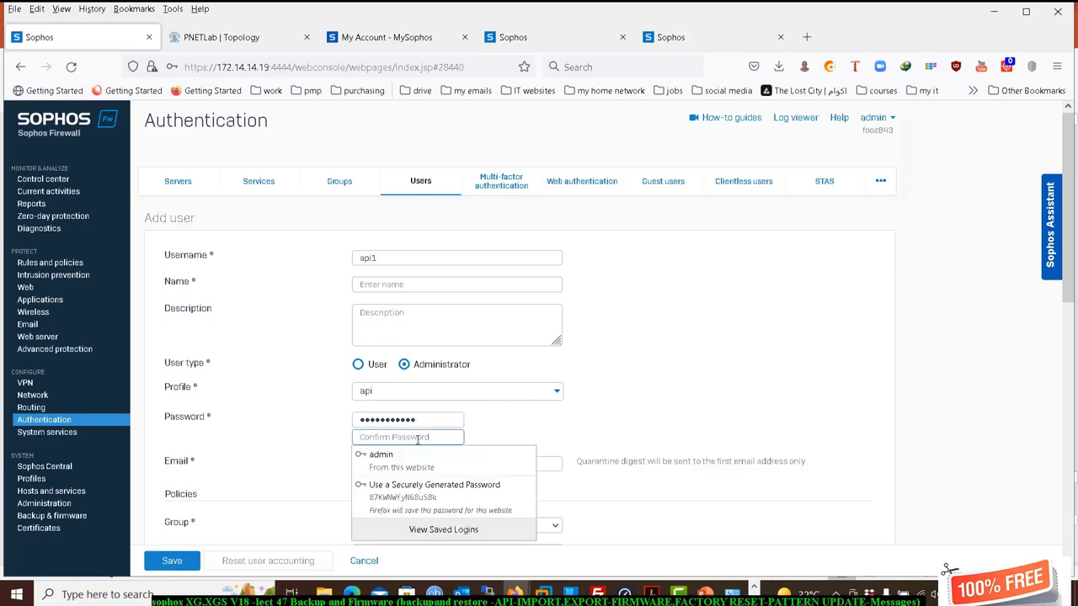
key(Caps_Lock)
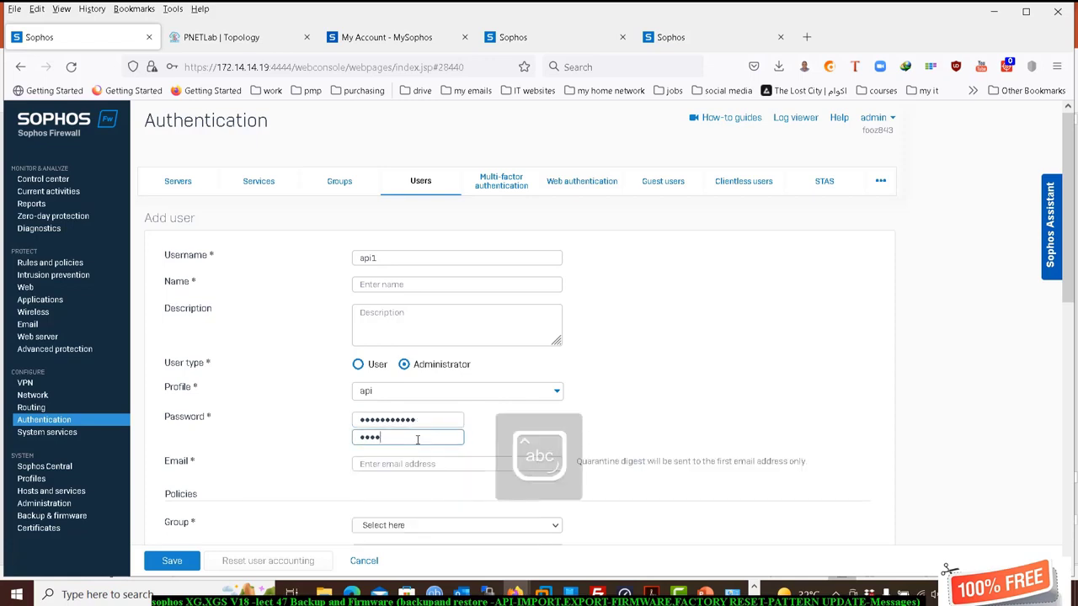
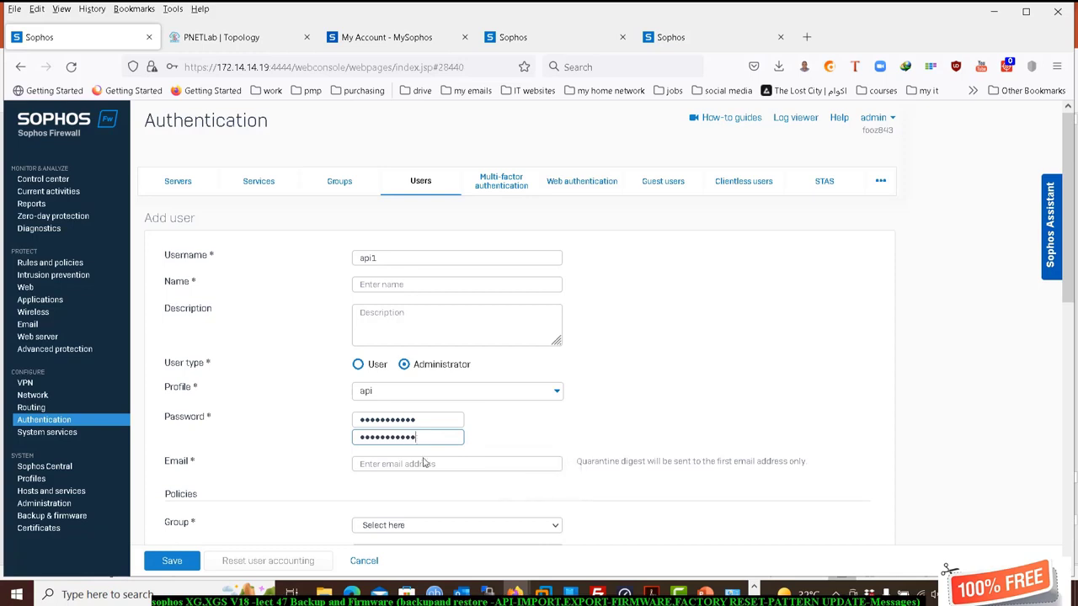
click(423, 464)
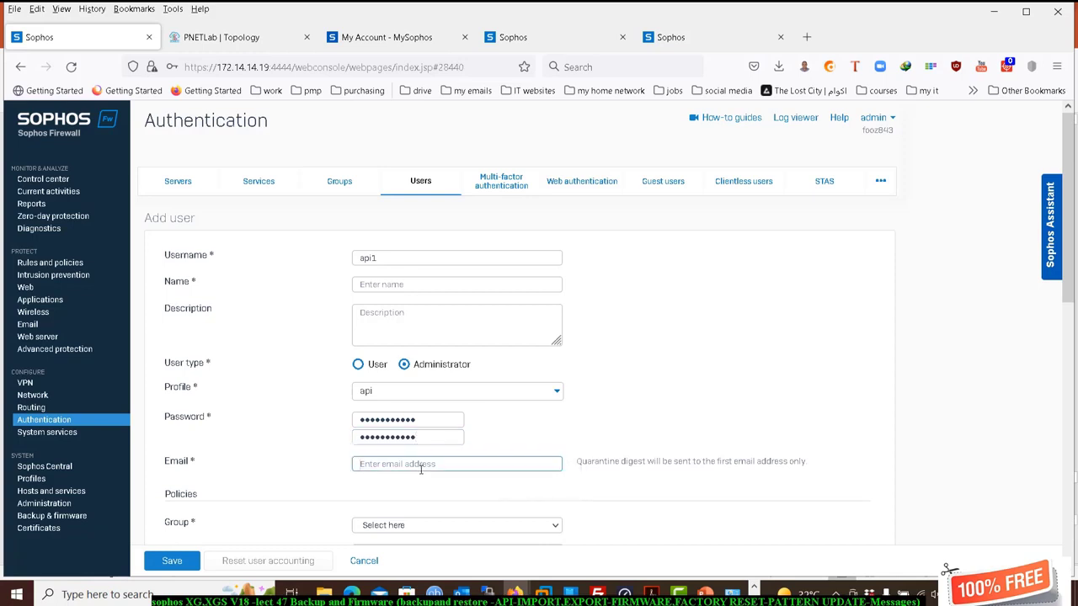
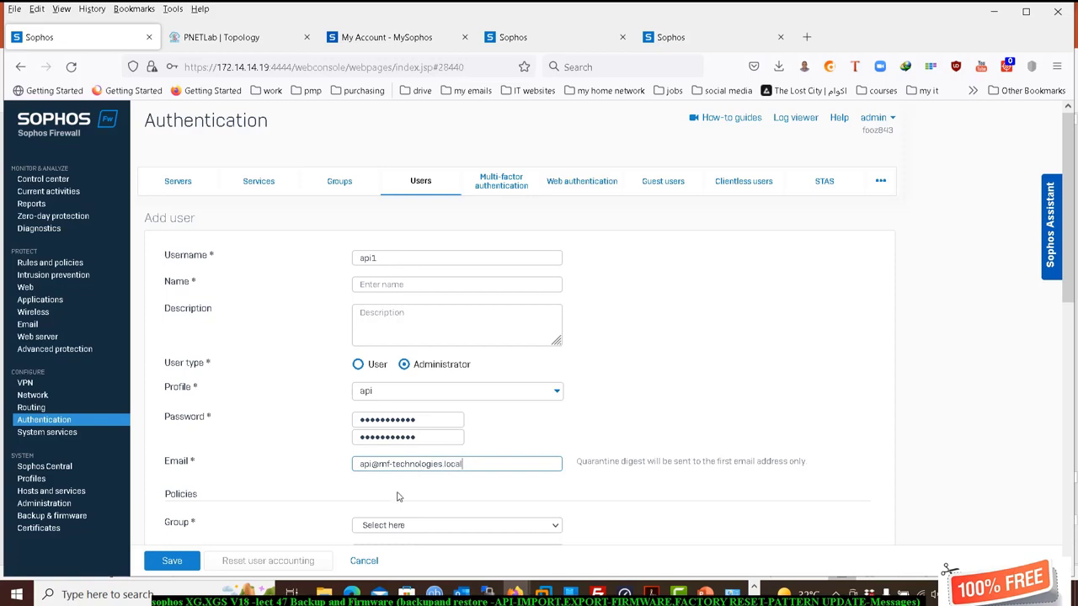
Keep the default surfing quota, set access time to Allowed all the time and sign-in to Any node.
scroll(397, 498, down, 3)
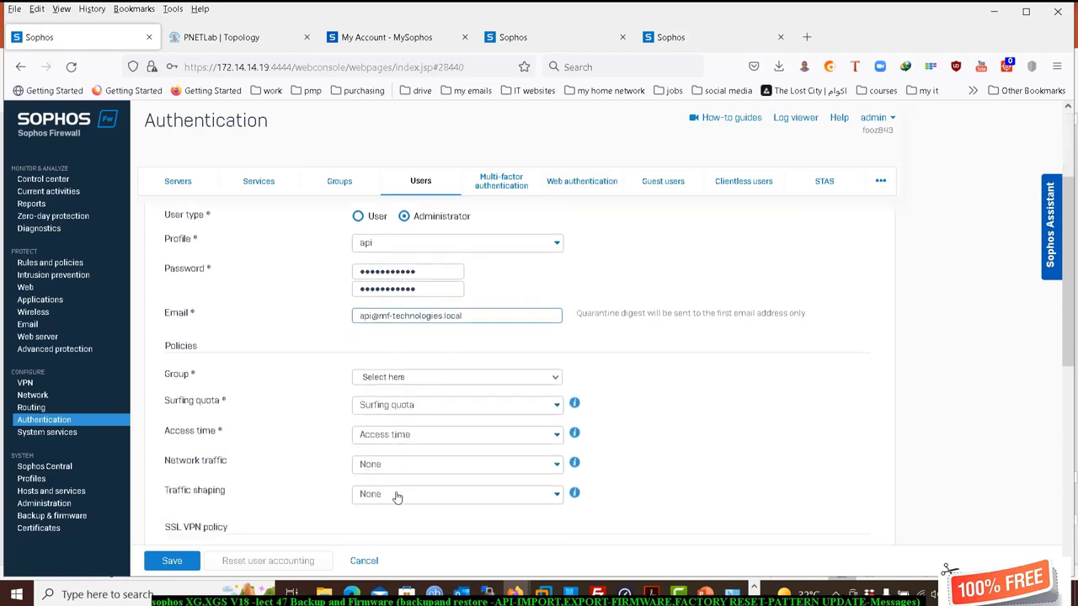
click(396, 411)
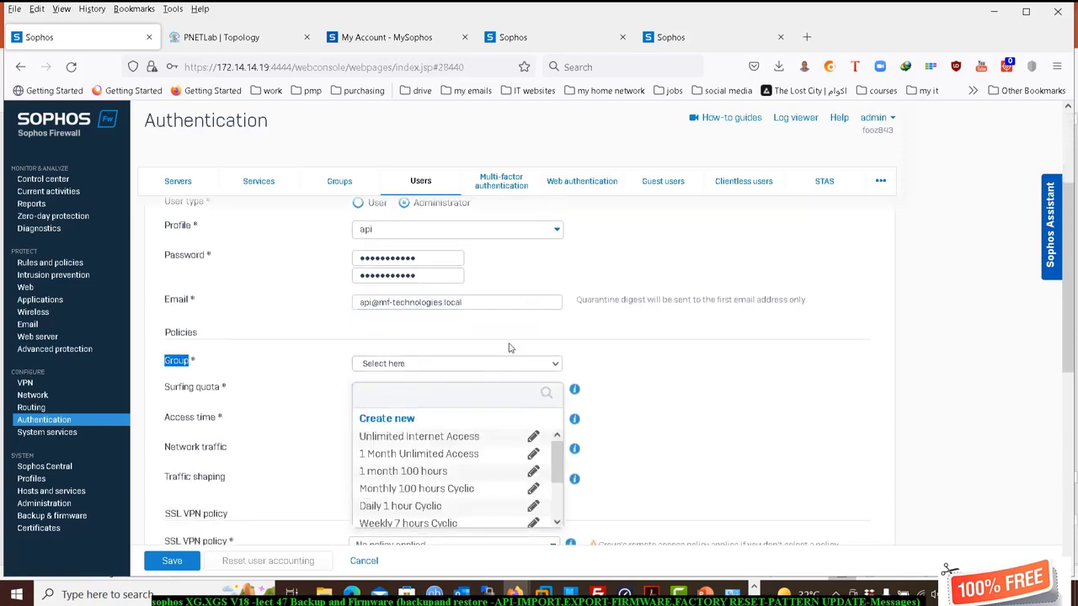
click(402, 387)
click(381, 428)
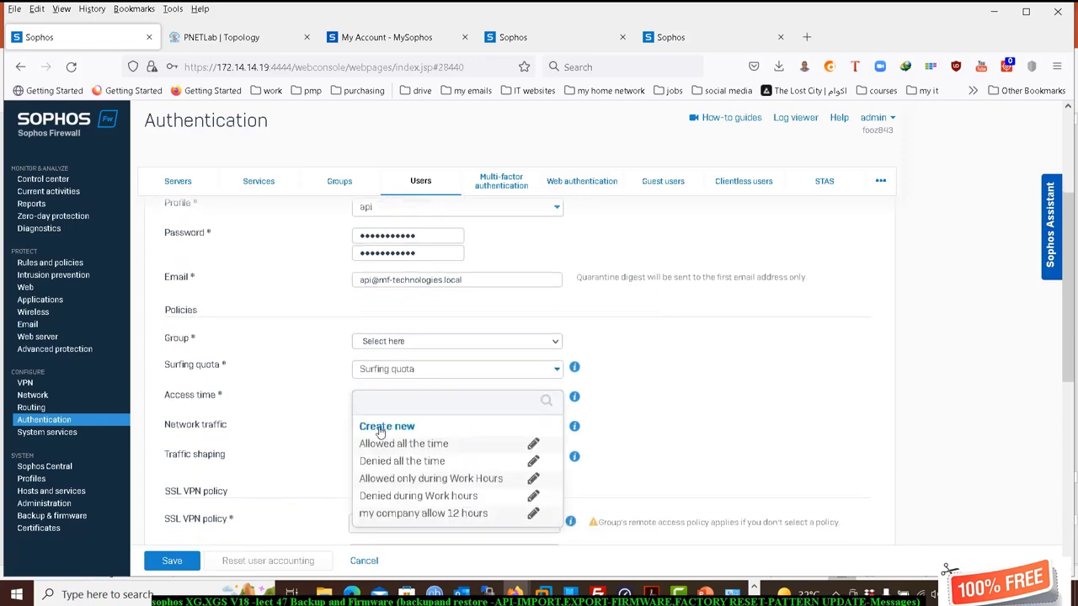
click(395, 444)
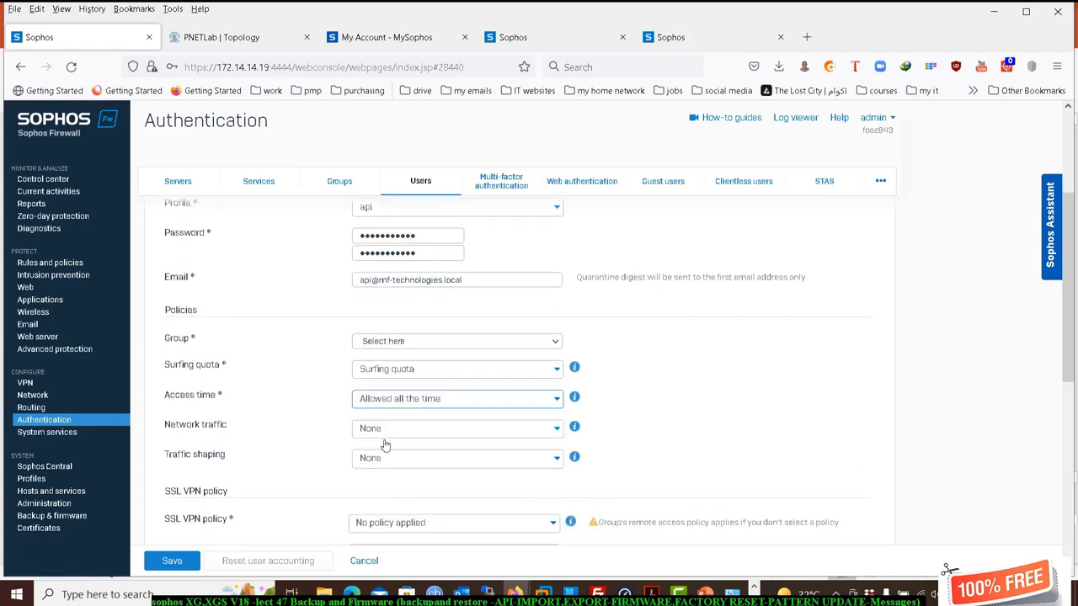
scroll(385, 445, down, 3)
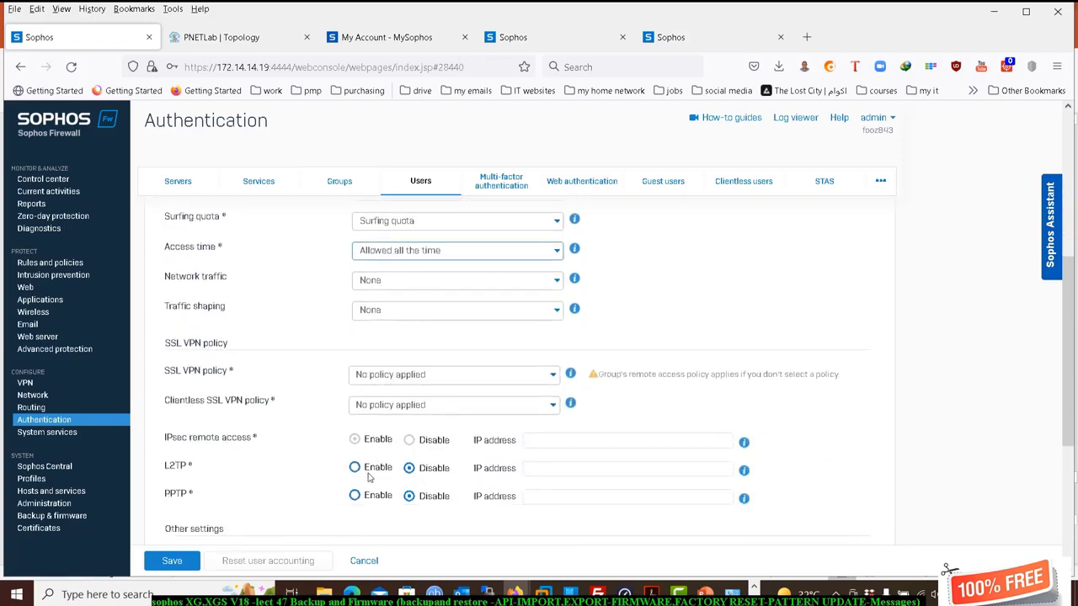
scroll(368, 478, down, 2)
scroll(311, 473, down, 3)
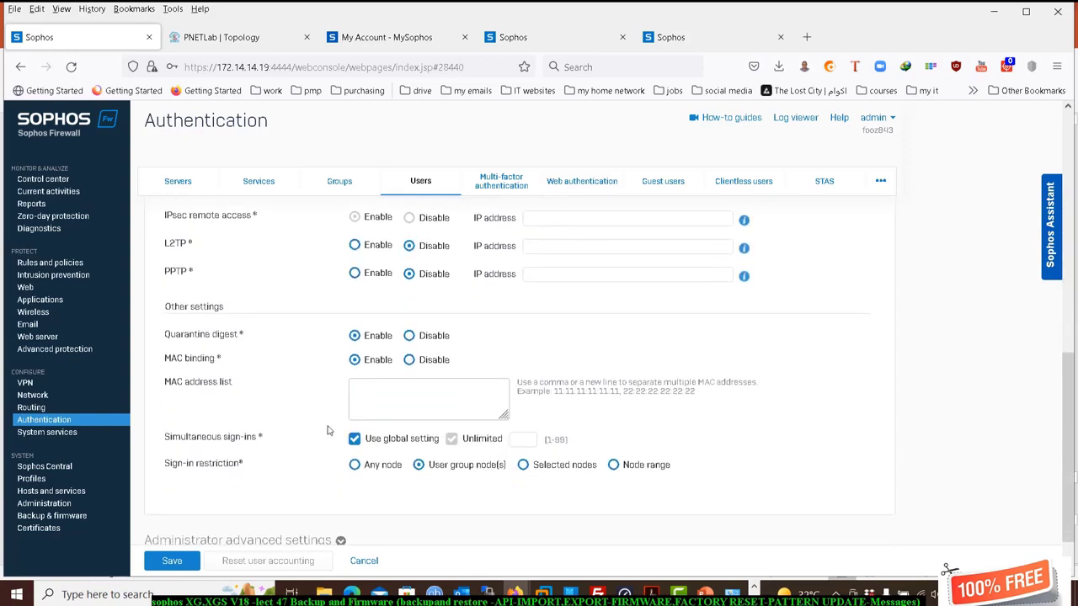
click(354, 464)
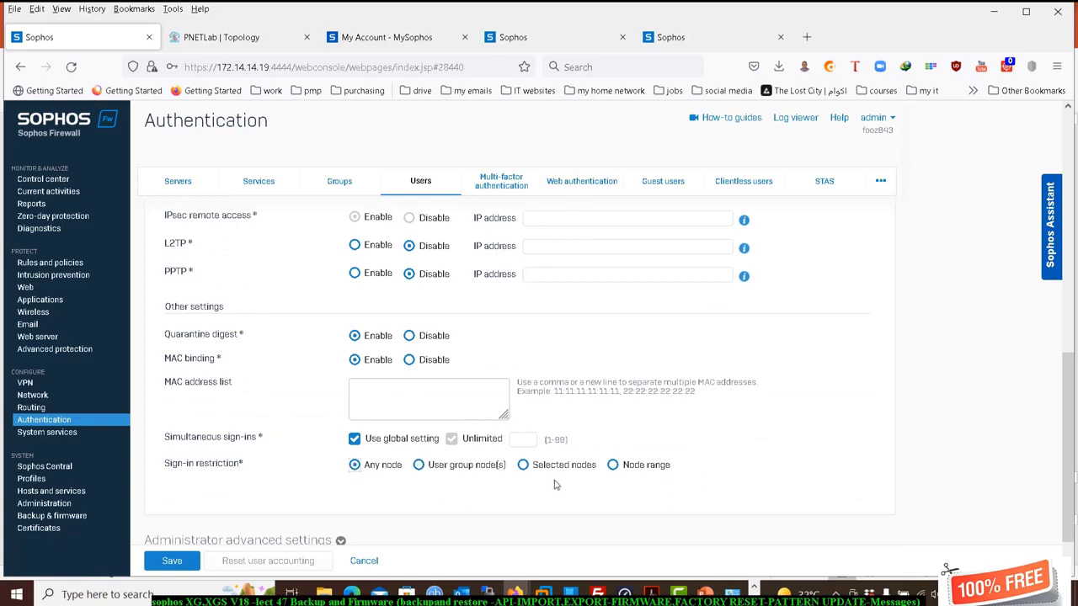
Fill in the required name, choose Open Group as the group, and save the api1 user.
click(180, 561)
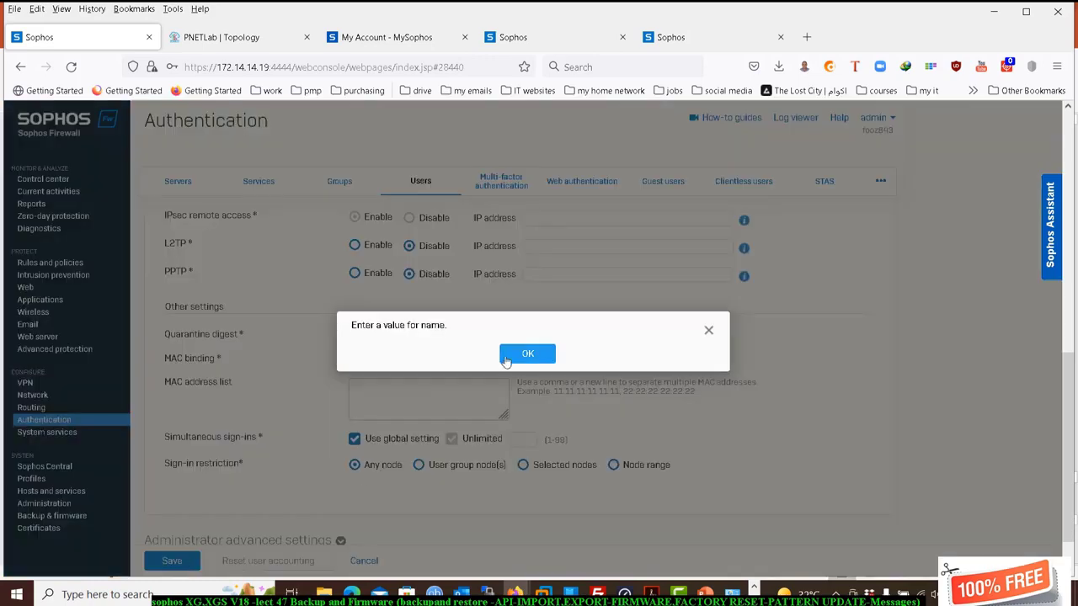
click(511, 359)
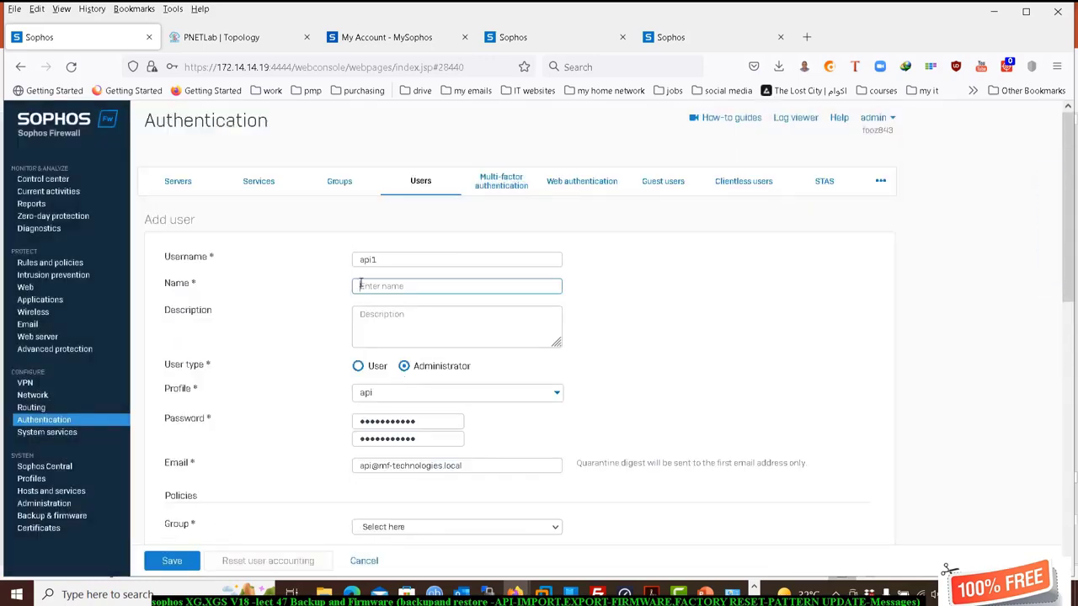
text(api1)
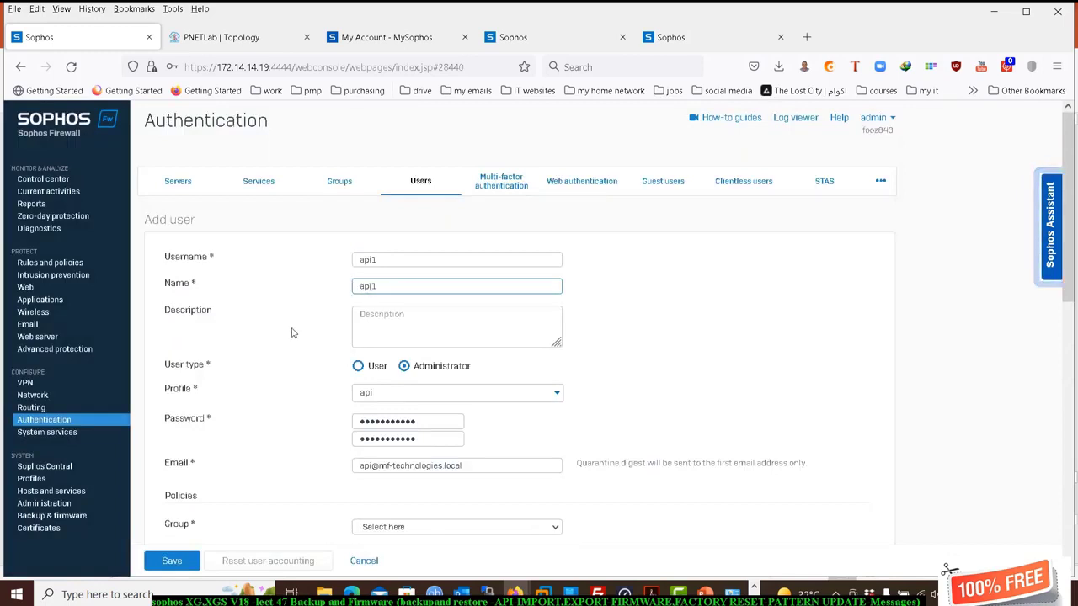
click(192, 554)
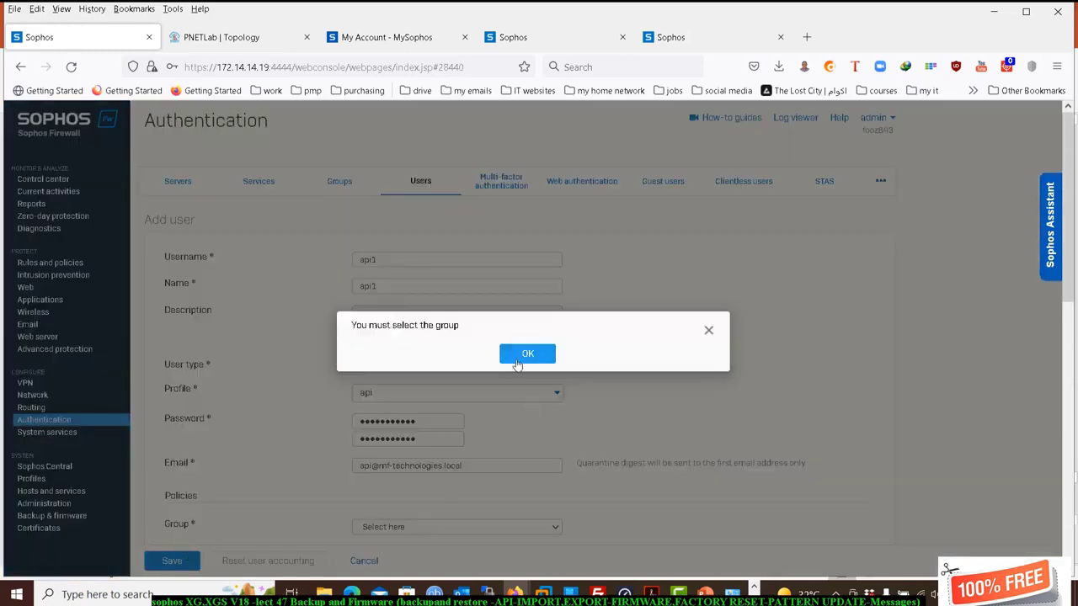
click(517, 361)
scroll(432, 389, down, 2)
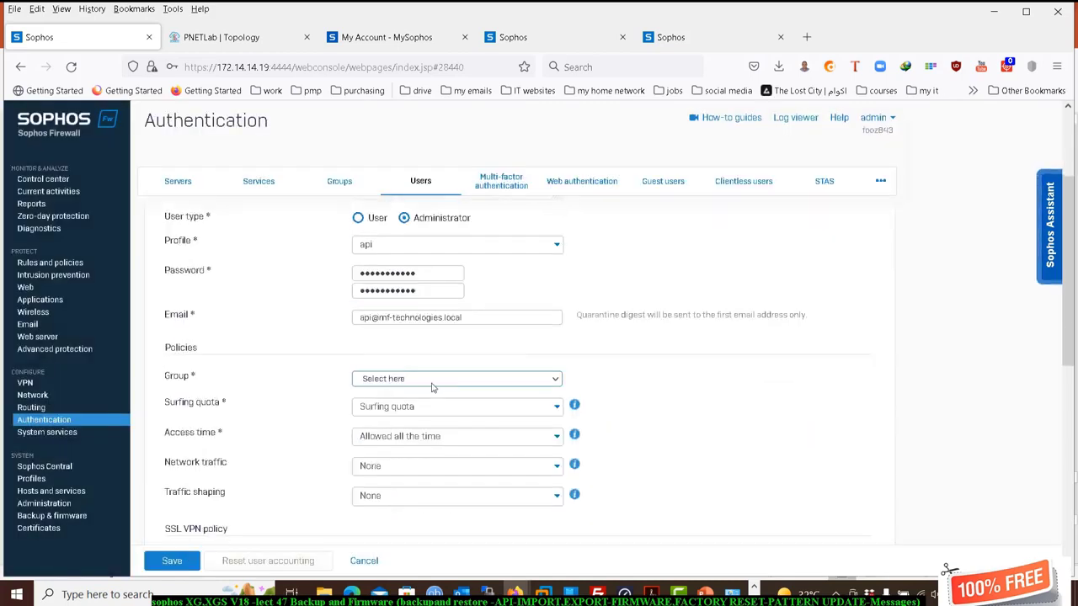
click(430, 383)
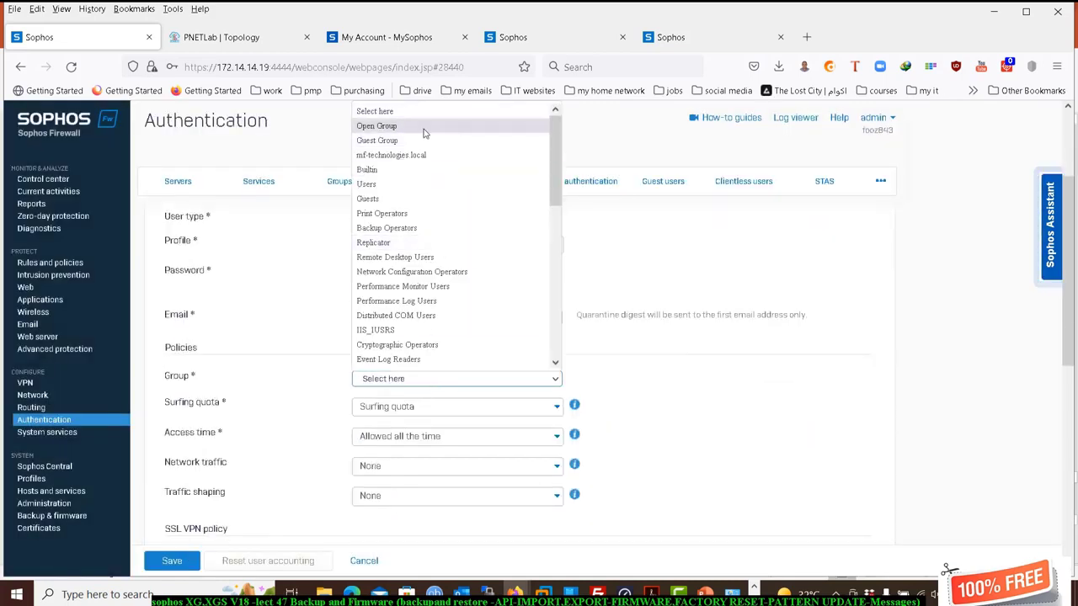
click(404, 133)
click(192, 554)
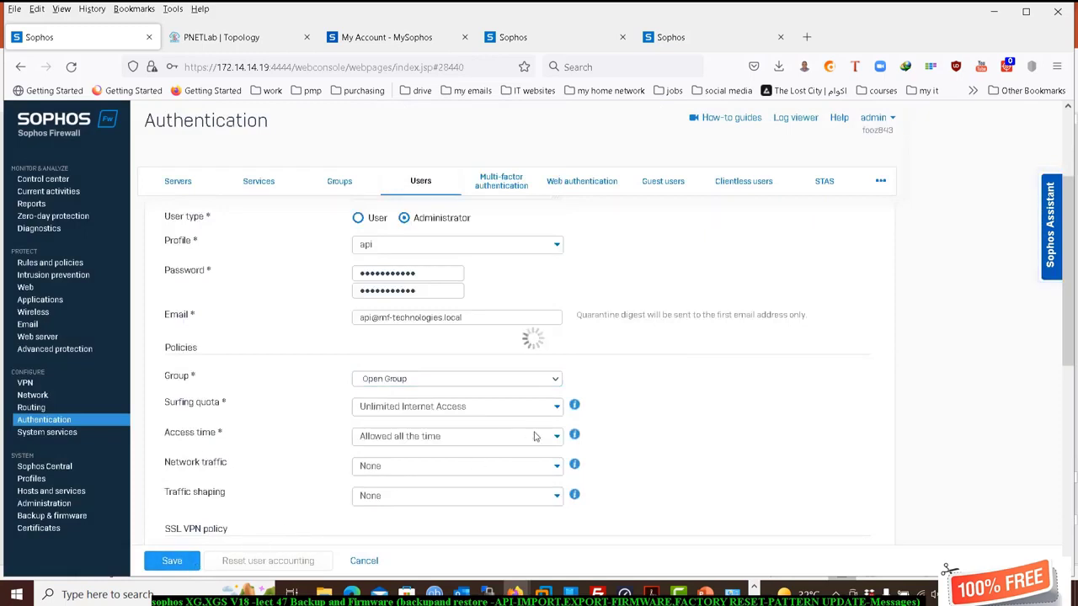
Dismiss the save-login prompt and go to Administration > Device access, showing the ACL exception rules.
click(451, 499)
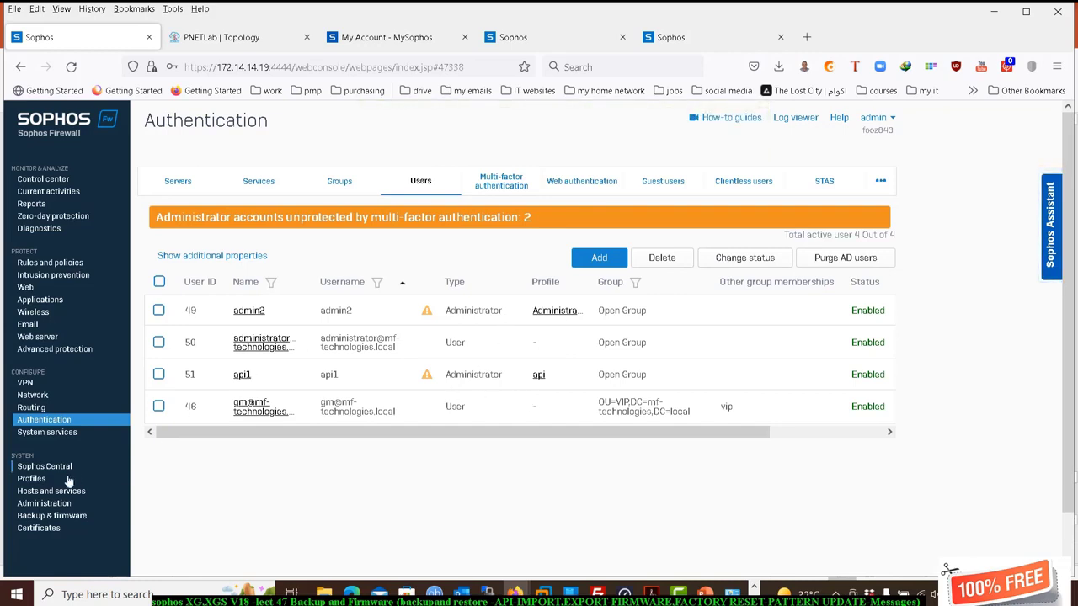
click(57, 503)
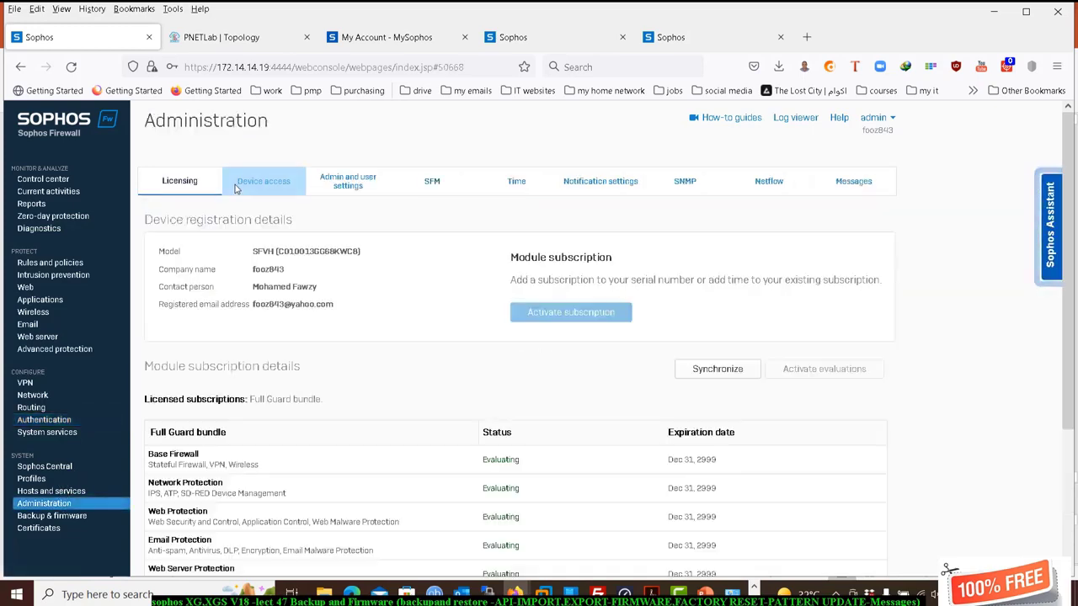
click(264, 181)
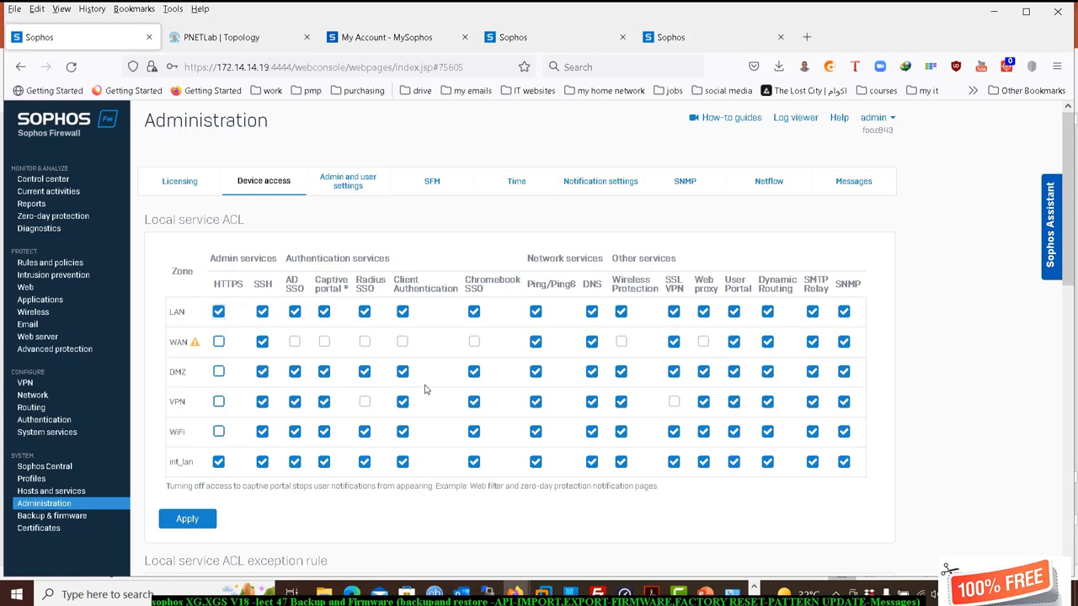
scroll(427, 390, down, 3)
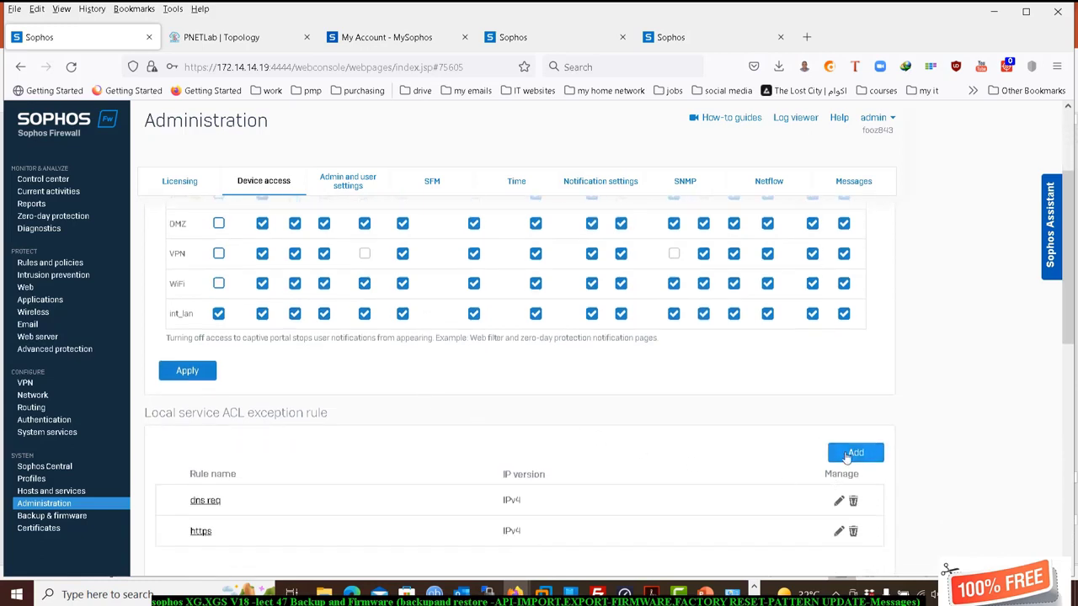
Start a new local service ACL exception rule placed at Top with source zone WAN.
click(851, 454)
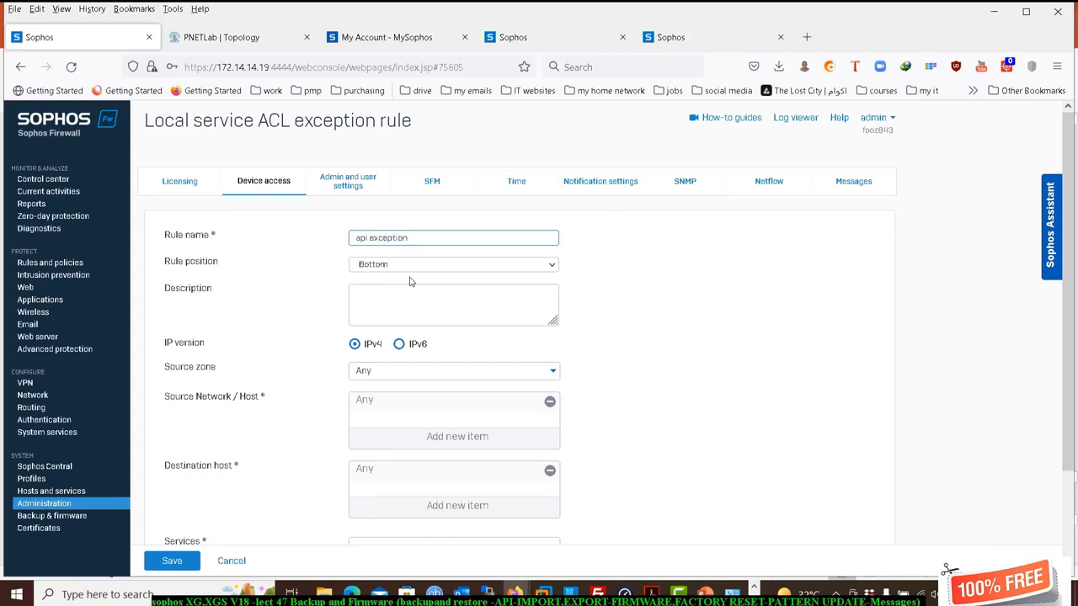
click(410, 268)
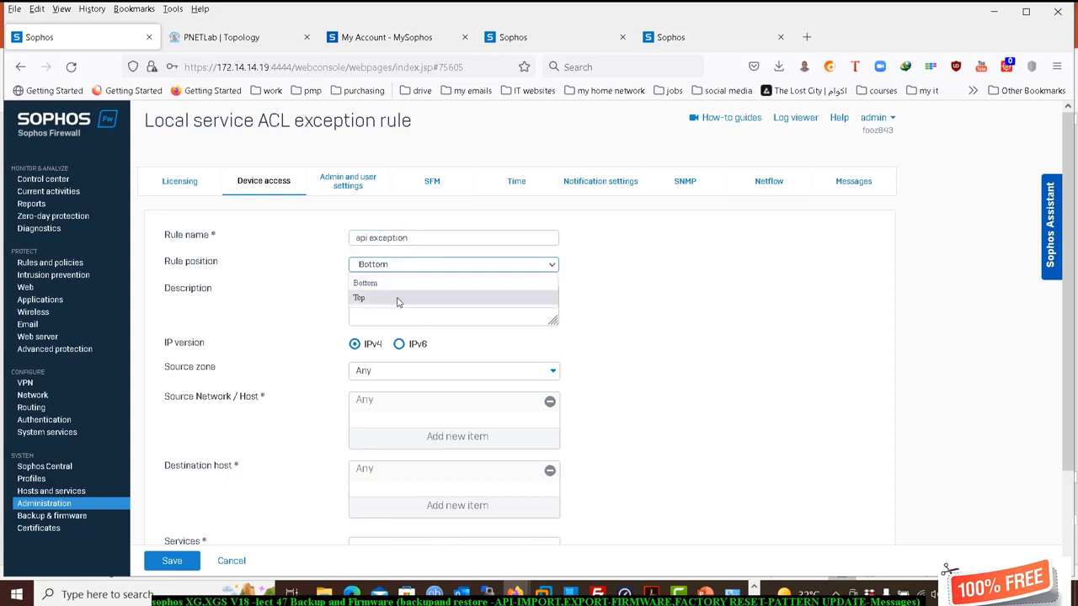
click(398, 297)
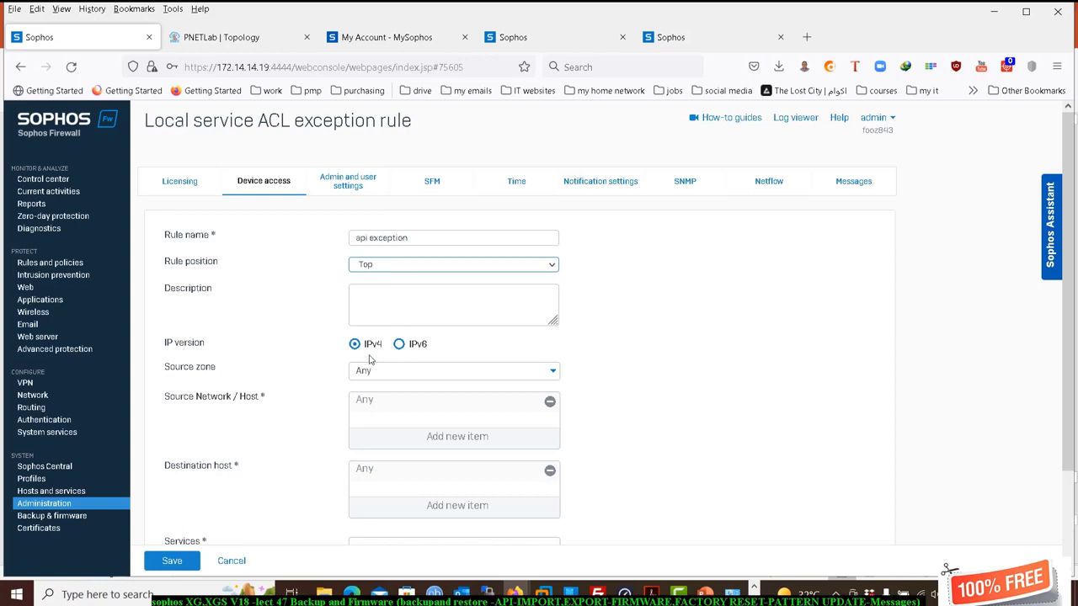
scroll(371, 310, down, 1)
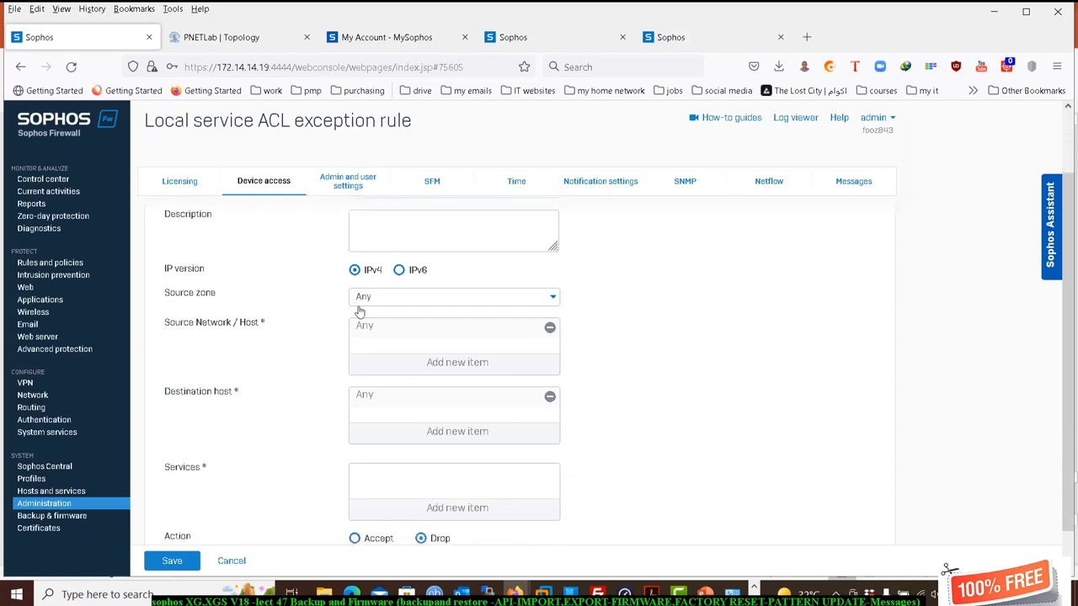
click(363, 303)
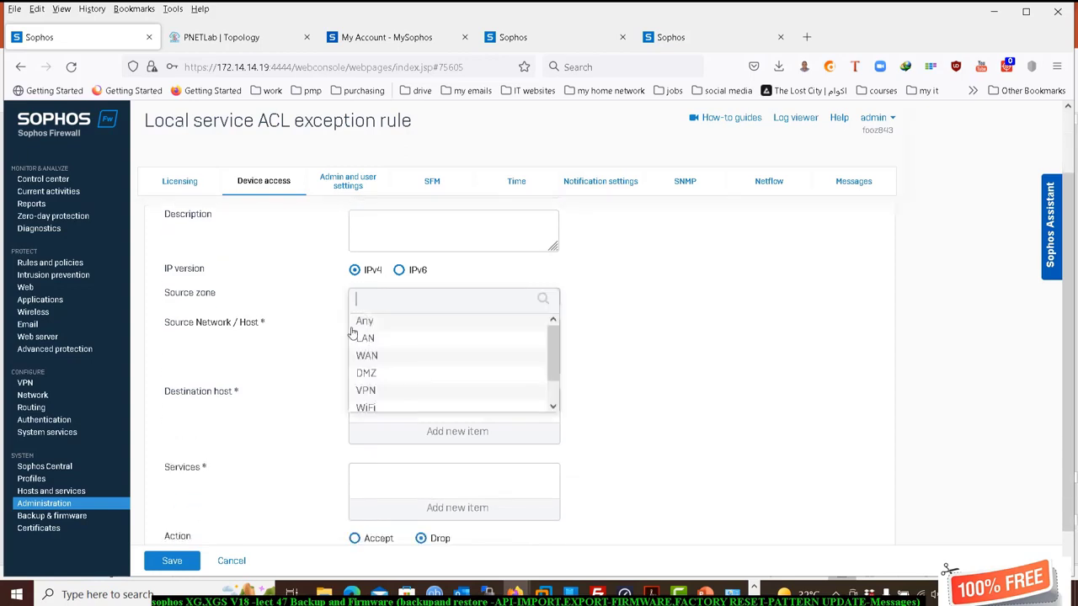
click(385, 356)
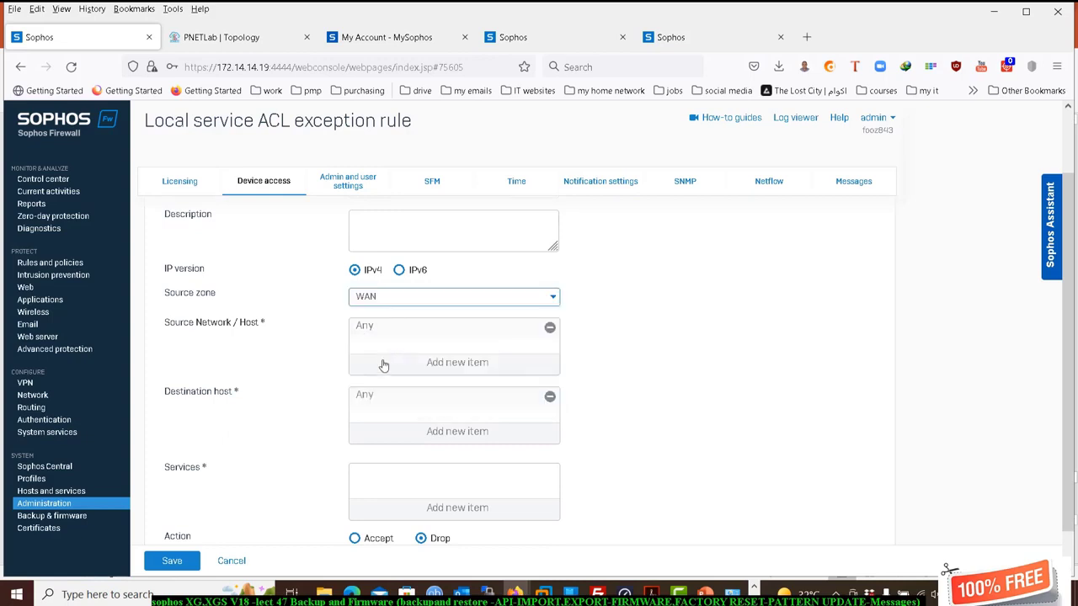
Replace Any in the source networks with a new single-IP host object.
click(550, 328)
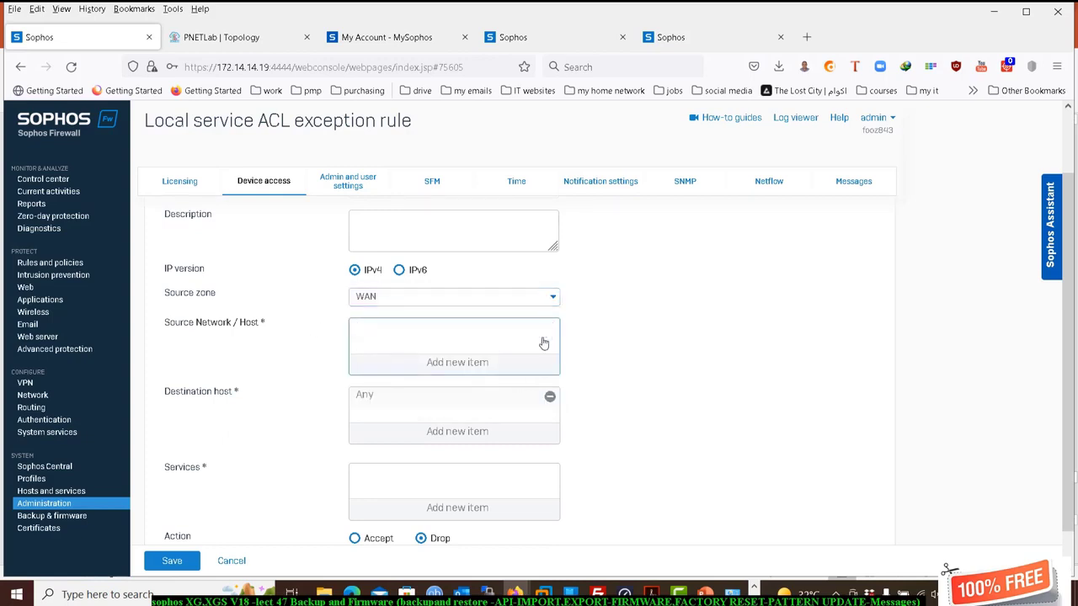
click(489, 368)
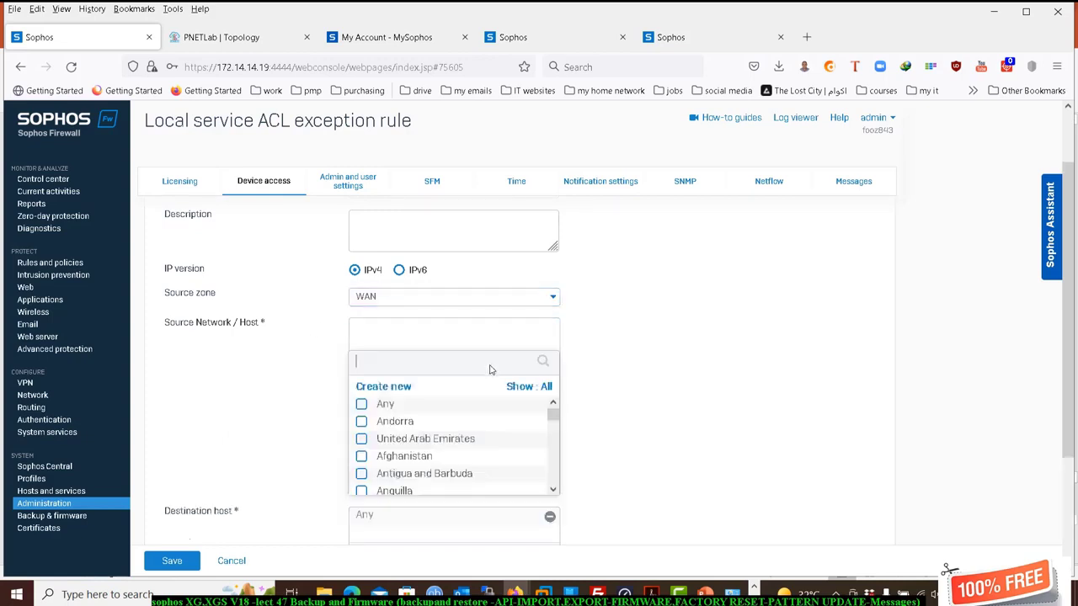
click(397, 389)
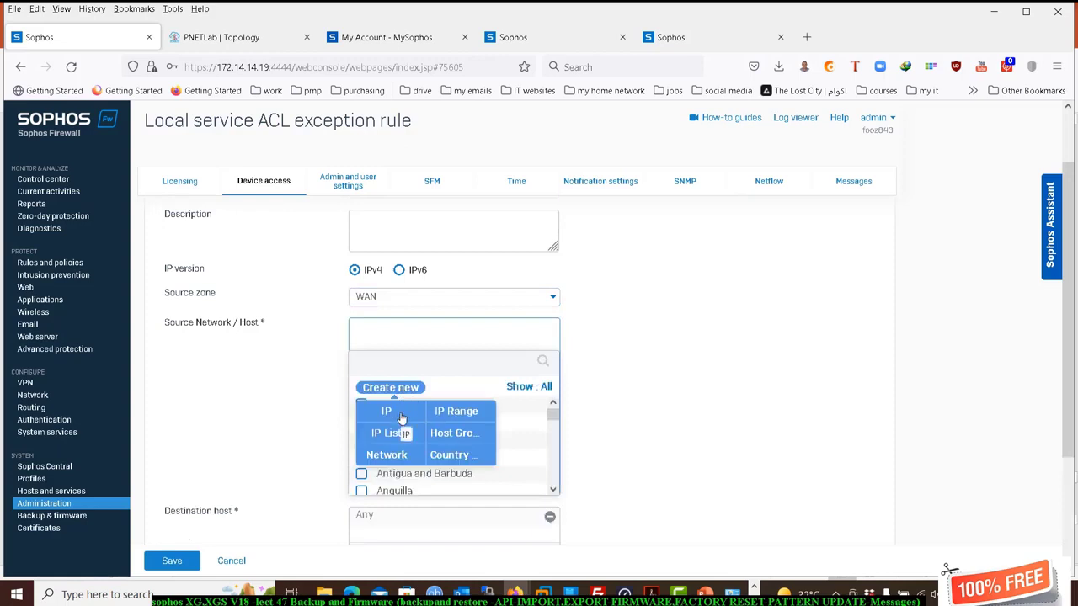
click(396, 414)
scroll(412, 412, down, 3)
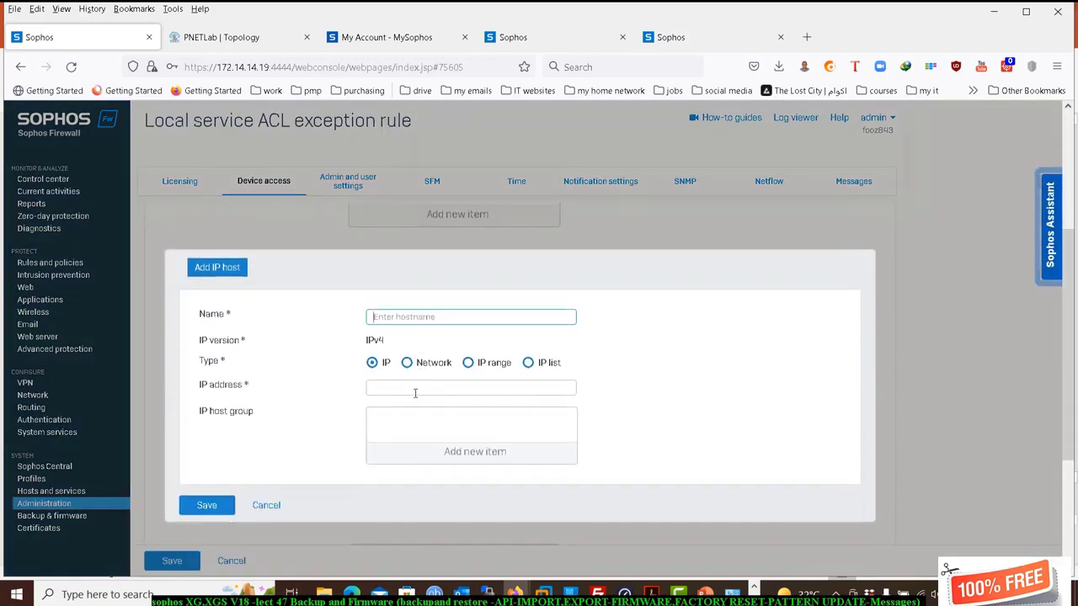
Create the IP host 'api ip' with address 172.14.14.46 and save it.
text(api ip)
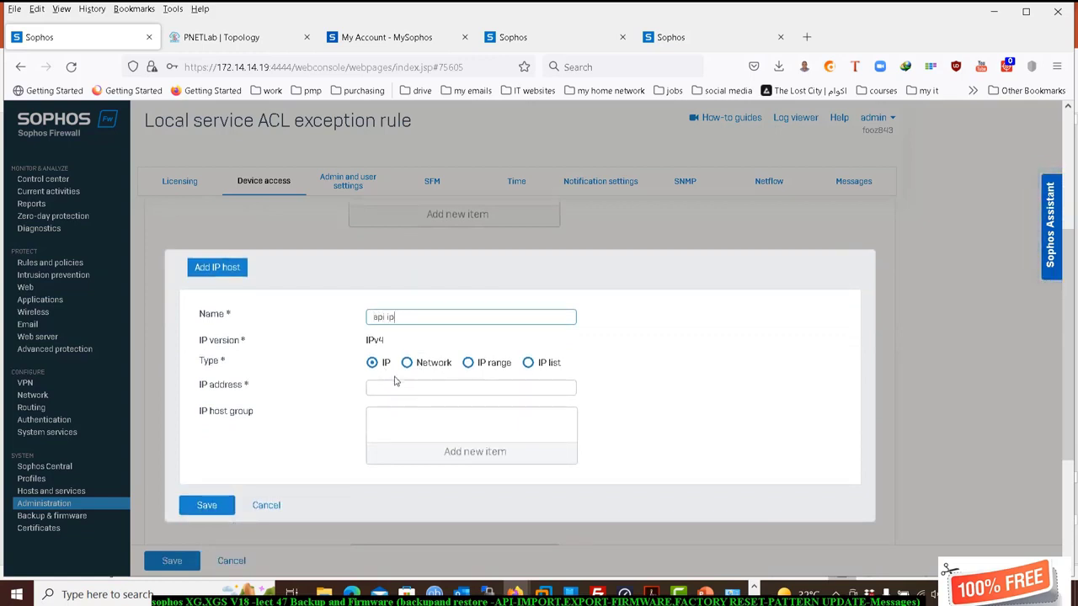
click(413, 391)
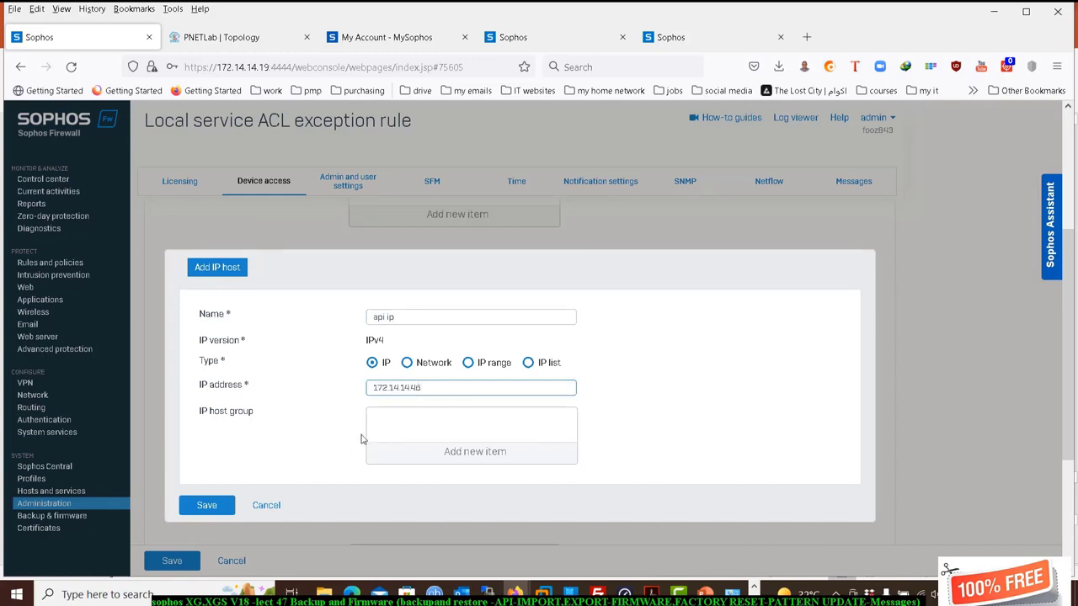
click(204, 506)
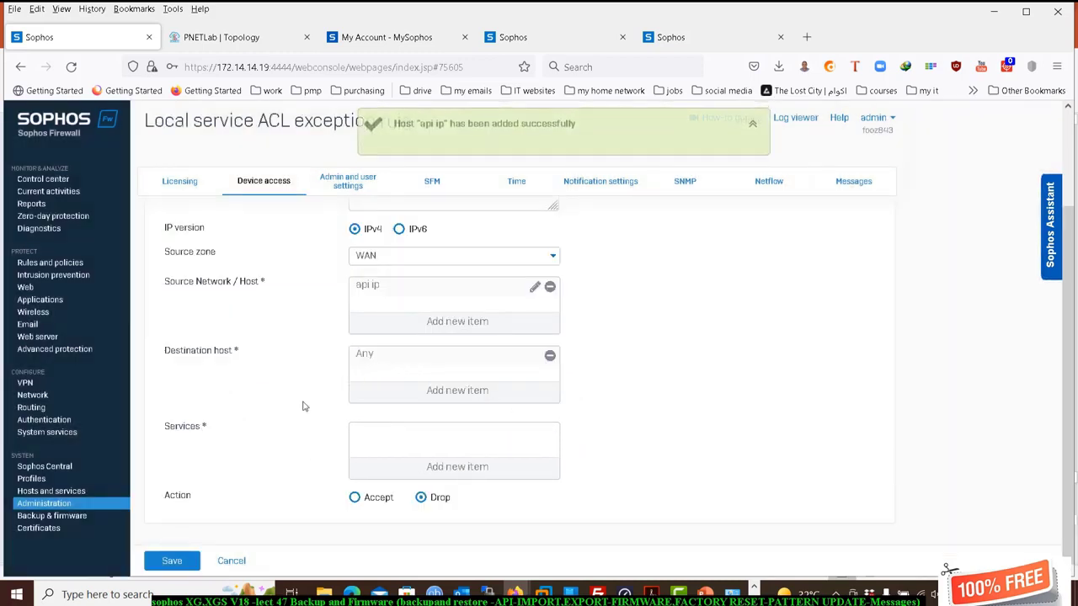
Add HTTPS and SSH services, set Action to Accept, and save the api exception rule.
click(488, 471)
click(392, 436)
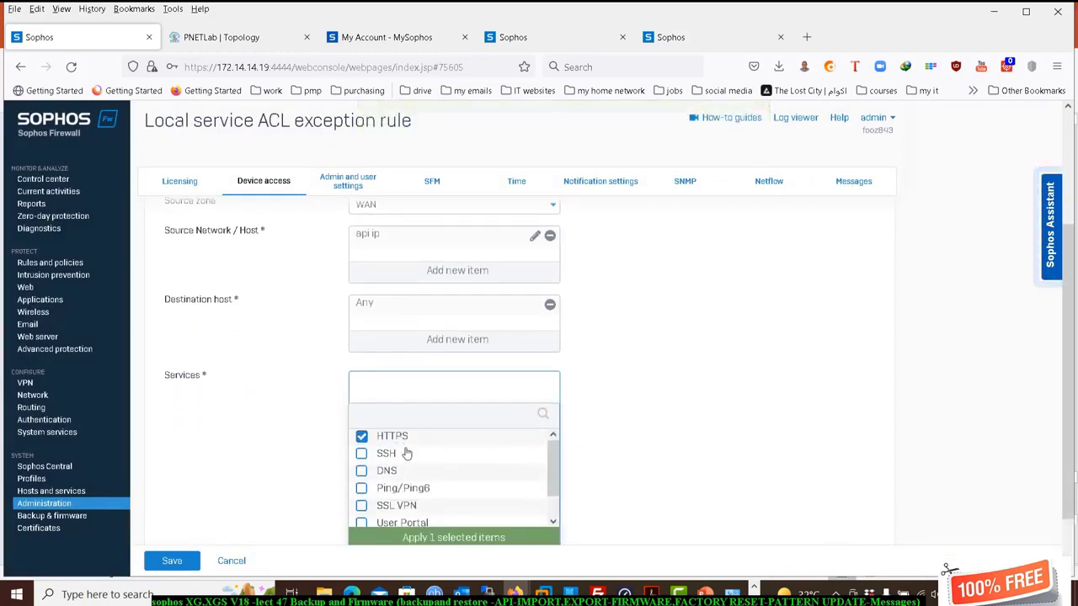
click(403, 455)
click(434, 536)
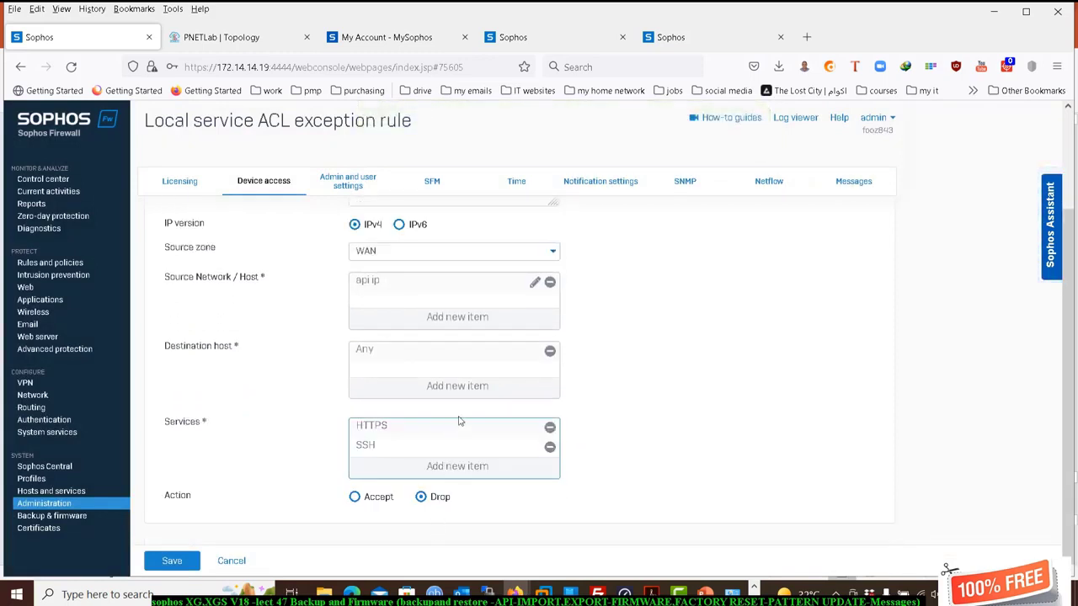
click(354, 497)
click(199, 561)
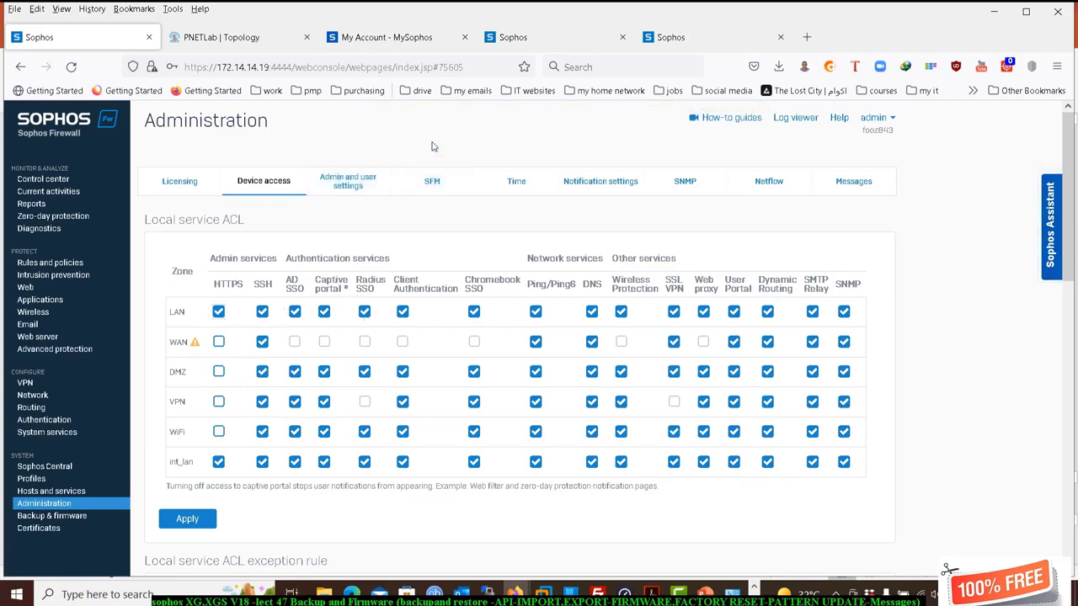
Switch to PowerPoint and go to slides 1024 and 1025 on creating the API admin profile and administrator.
mouse_move(706, 594)
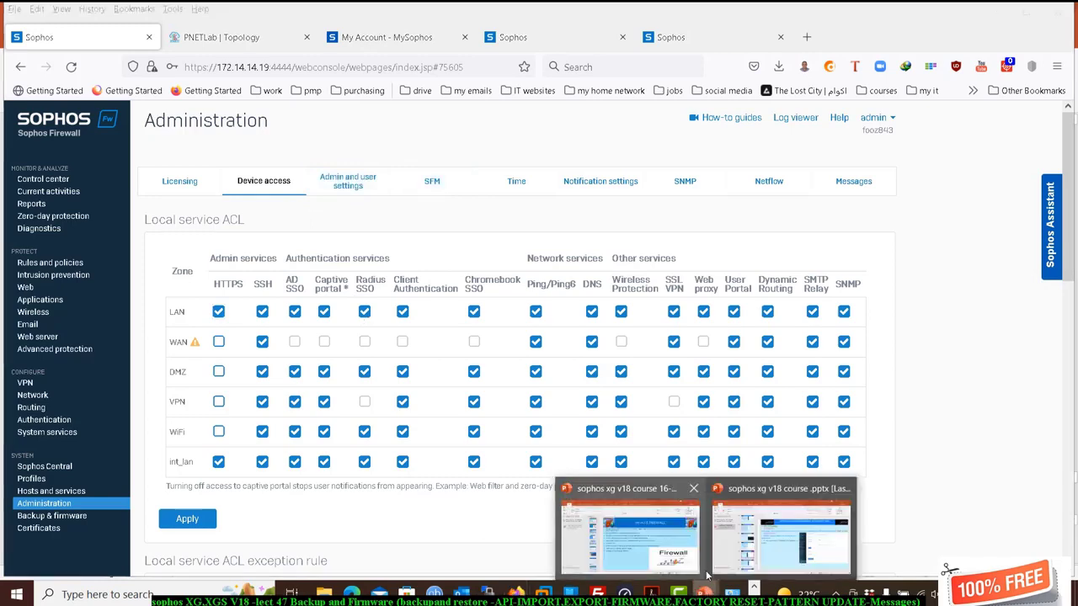
click(631, 518)
click(310, 487)
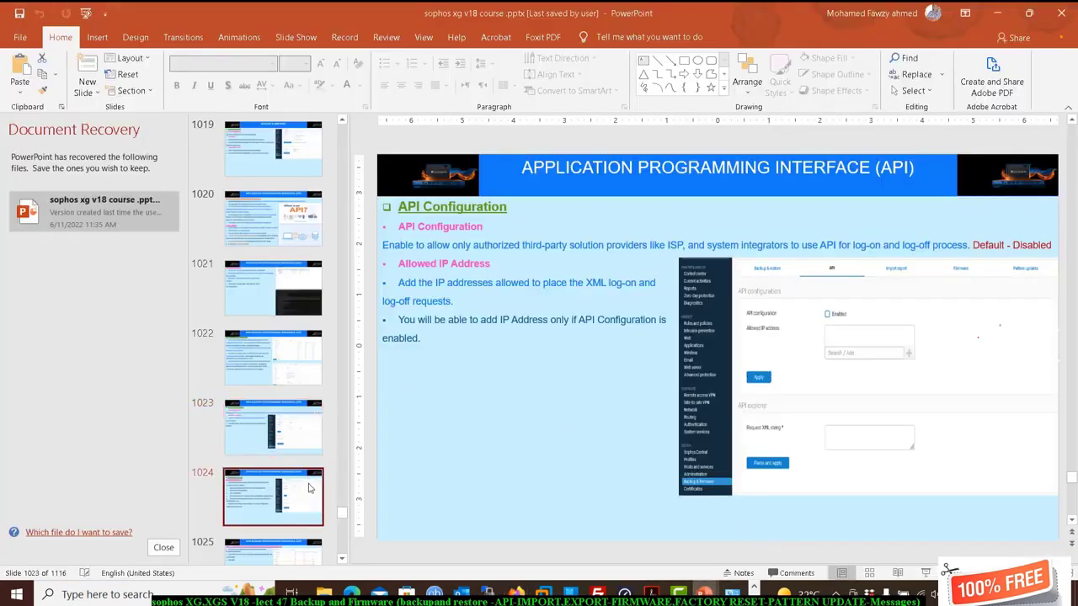
scroll(306, 421, down, 2)
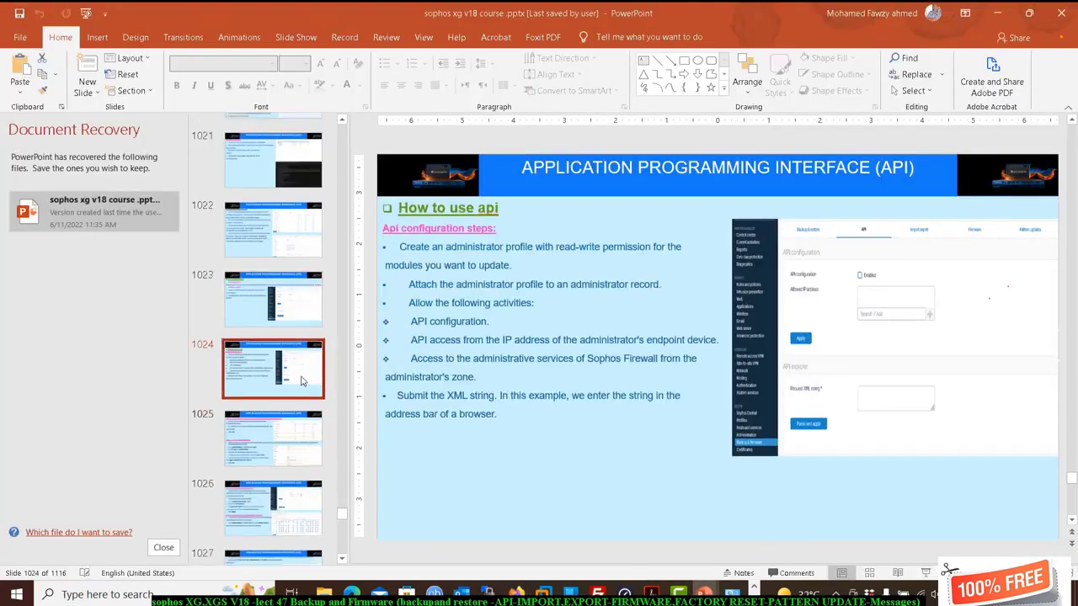
click(308, 451)
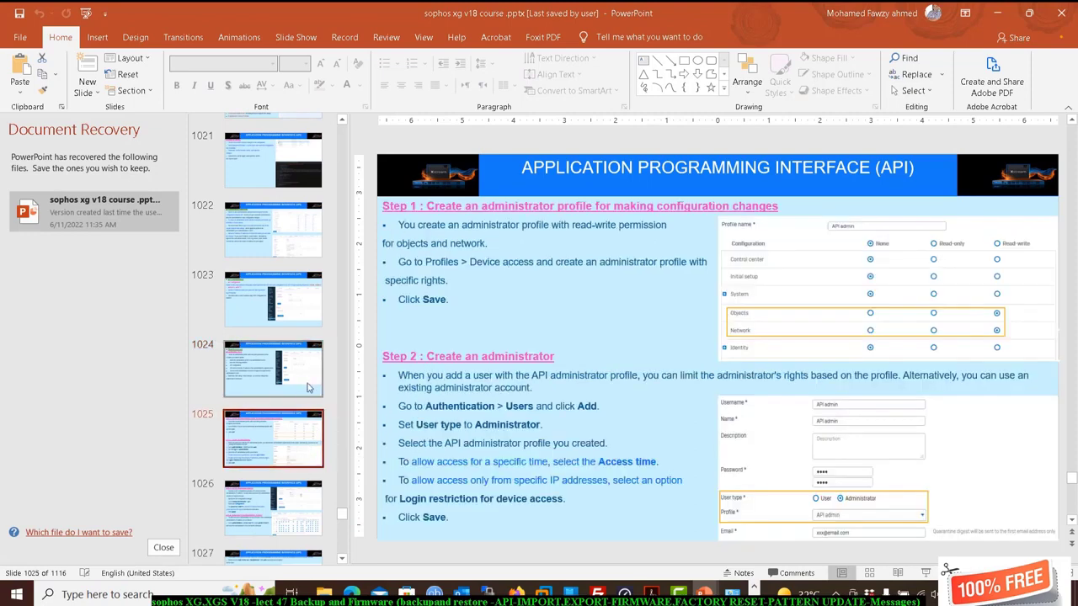
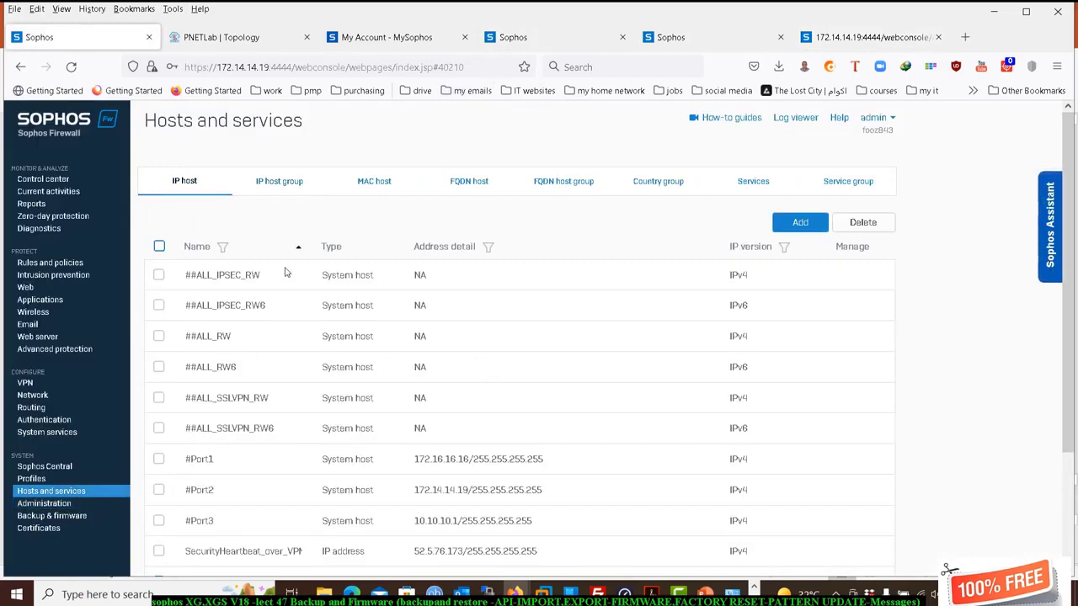
Scroll through the IP host list on the Hosts and services page.
scroll(283, 269, down, 2)
scroll(301, 343, down, 2)
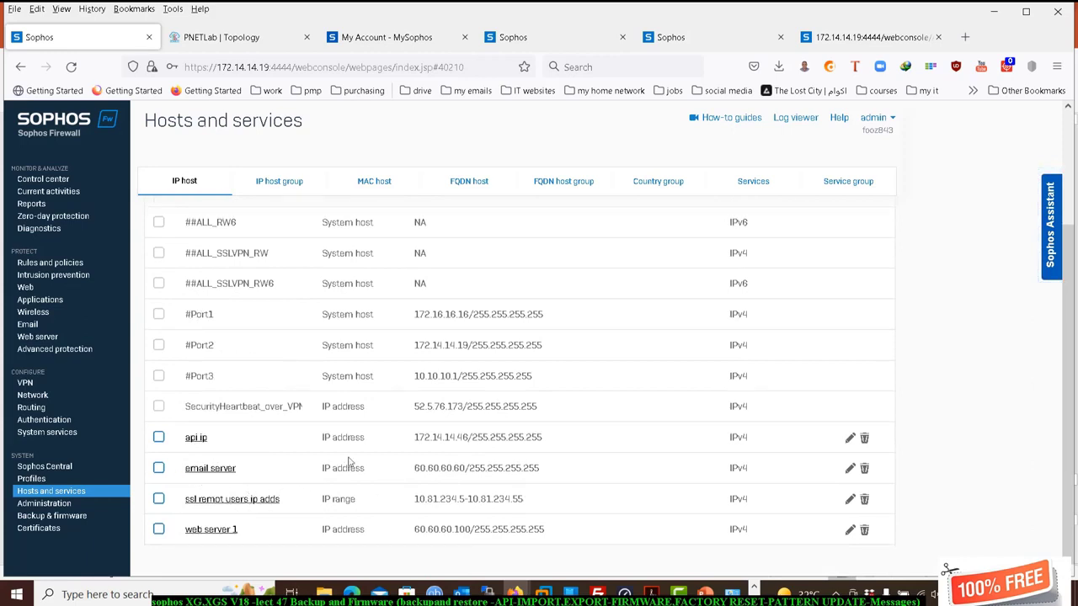
scroll(353, 454, up, 3)
scroll(213, 379, down, 2)
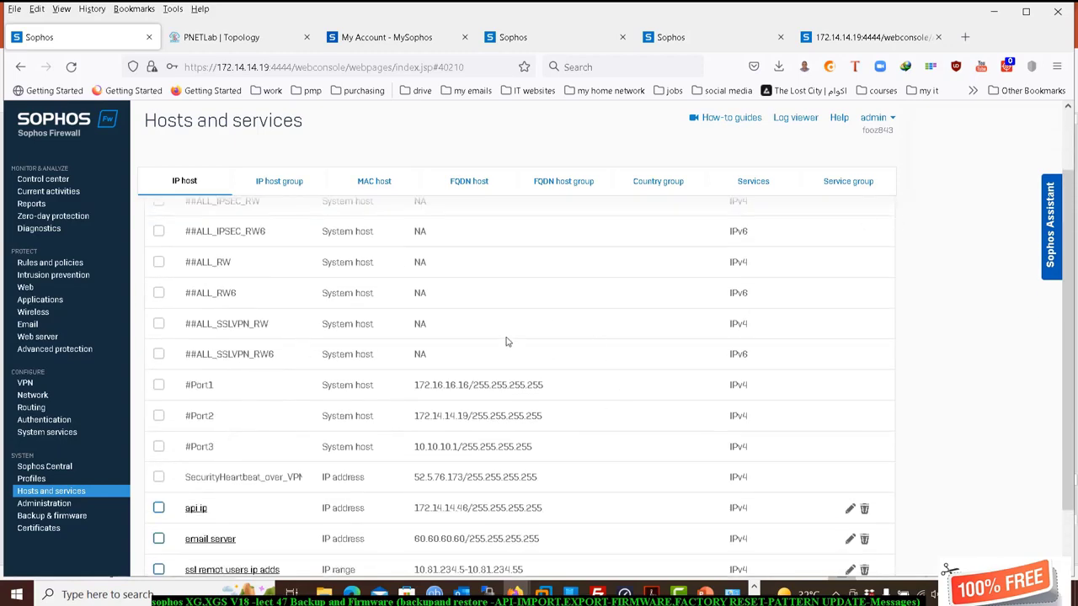
scroll(508, 341, up, 2)
Review the 172.14.14.19 APIController XML response listing the same IP hosts.
click(859, 37)
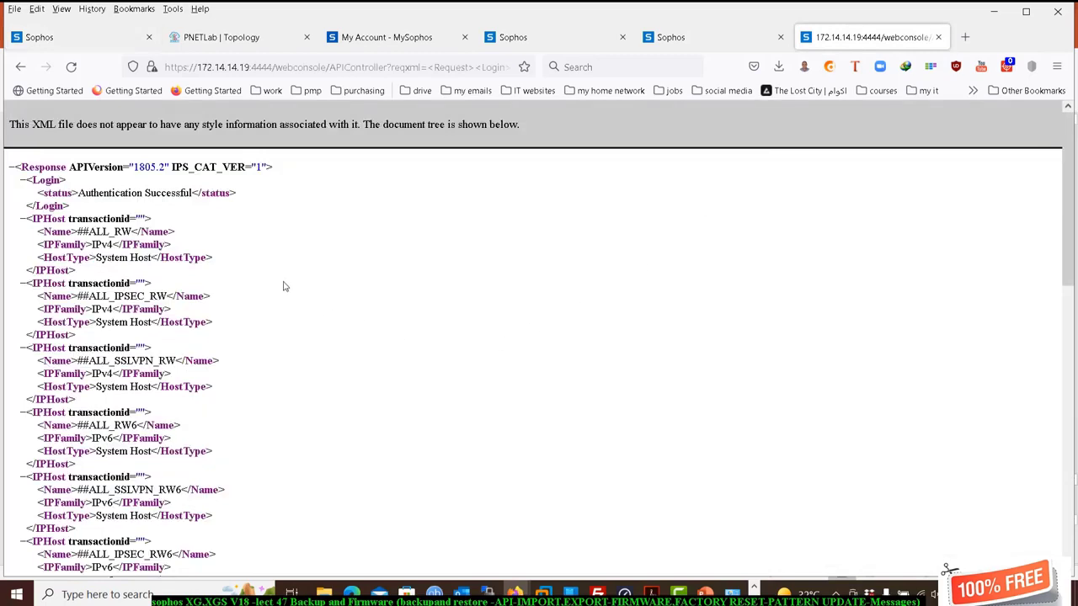
scroll(135, 291, down, 10)
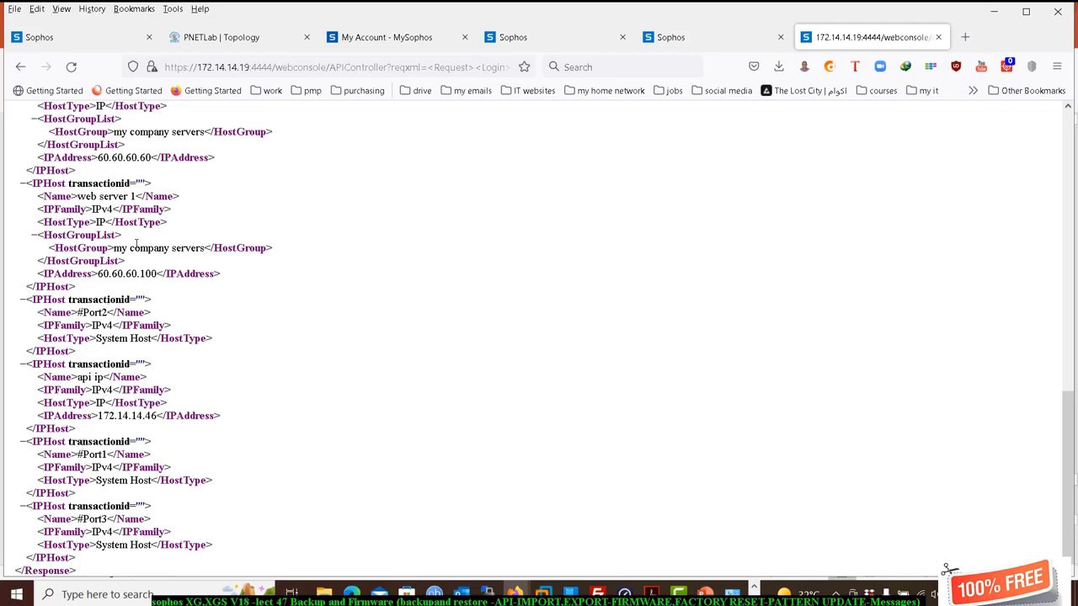
scroll(135, 249, up, 2)
scroll(153, 317, up, 15)
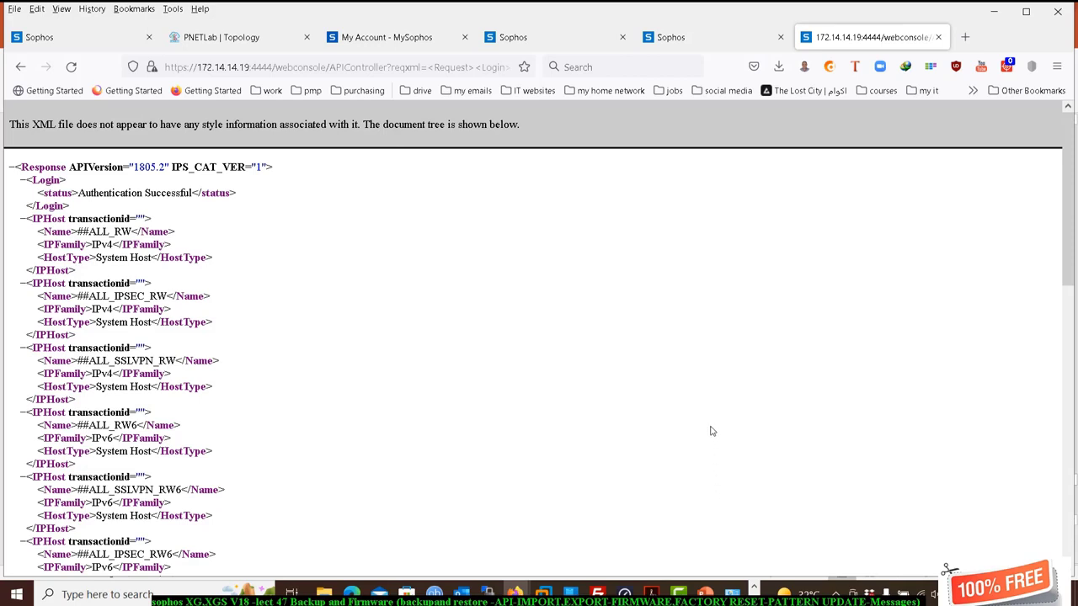
mouse_move(705, 591)
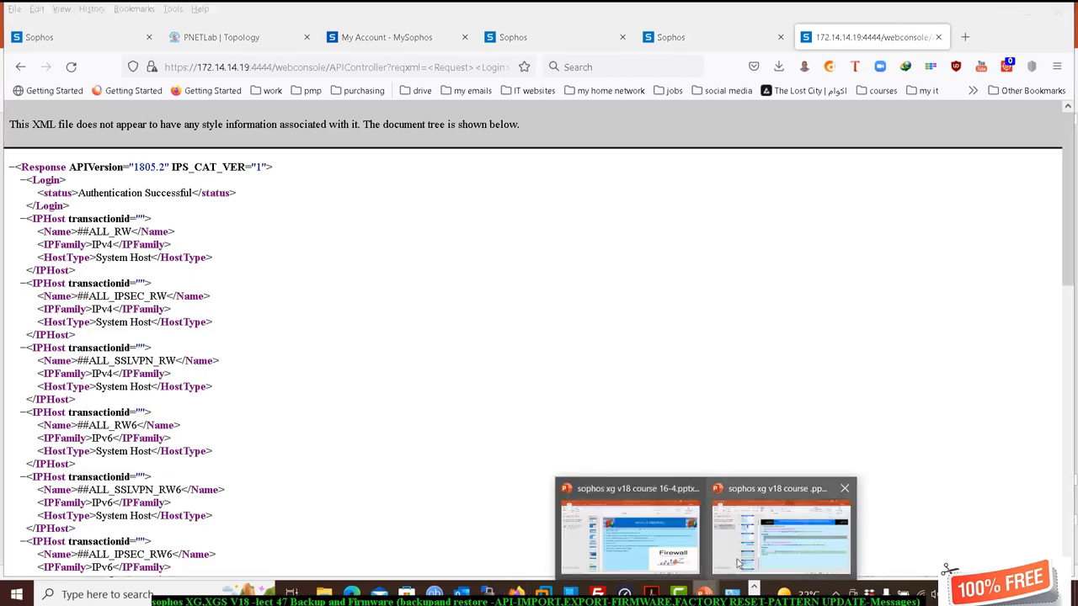
click(738, 561)
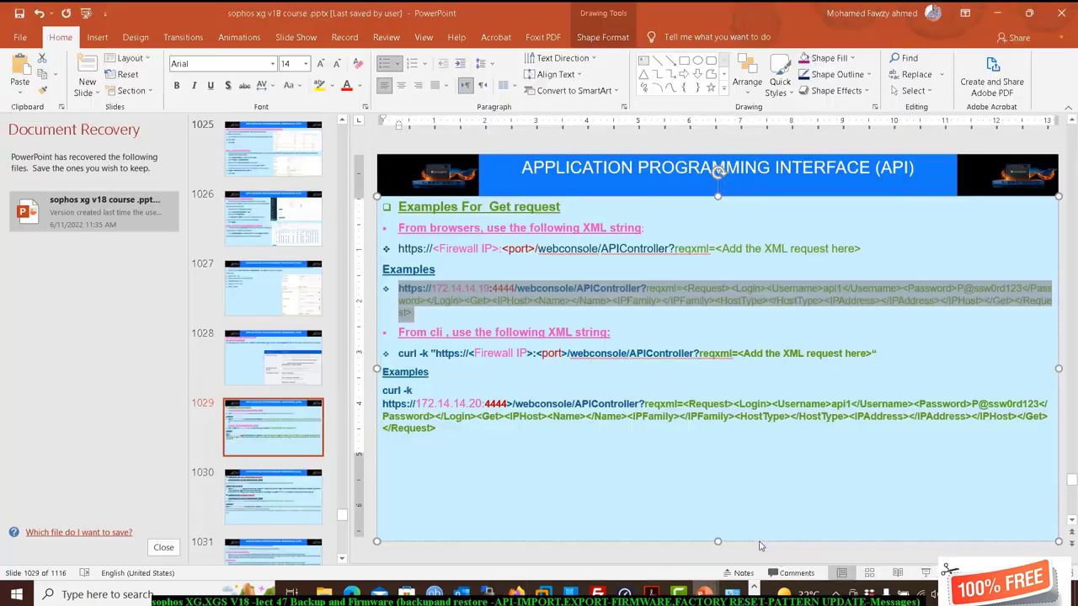
click(613, 382)
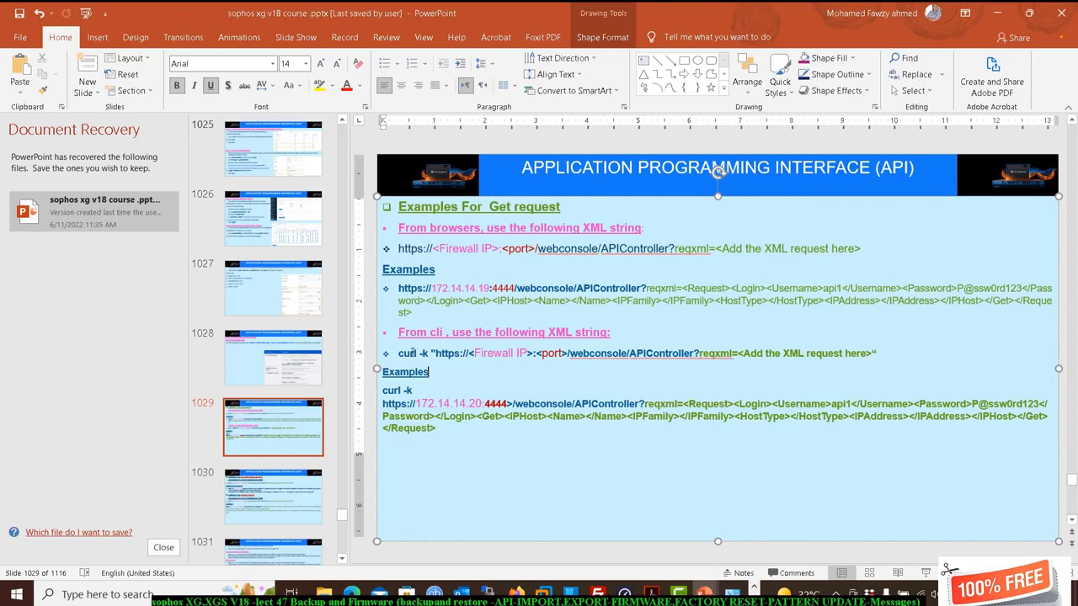
drag(397, 353, 430, 354)
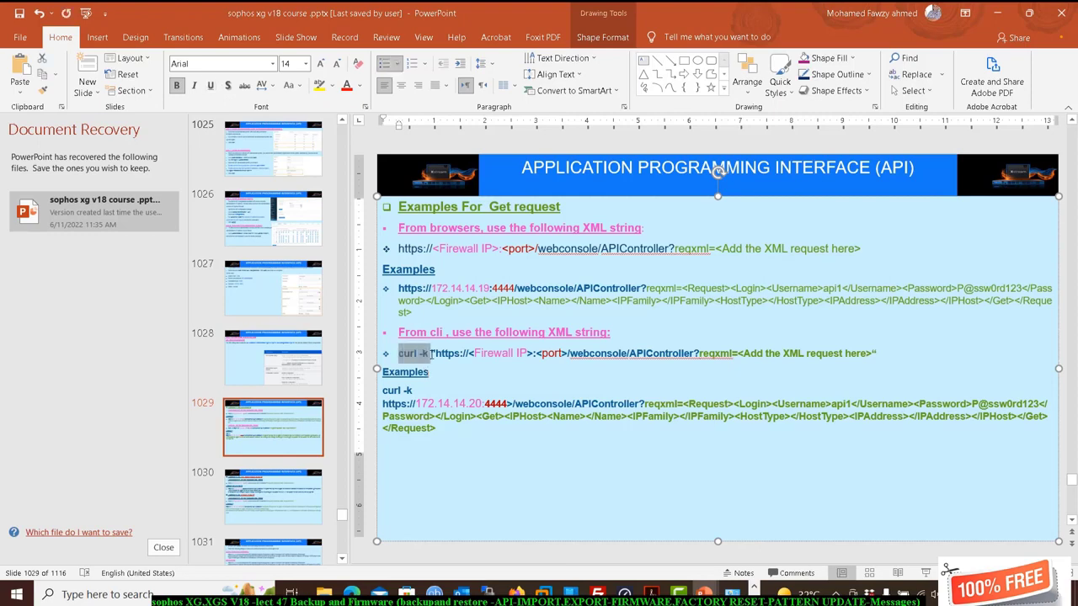
click(478, 372)
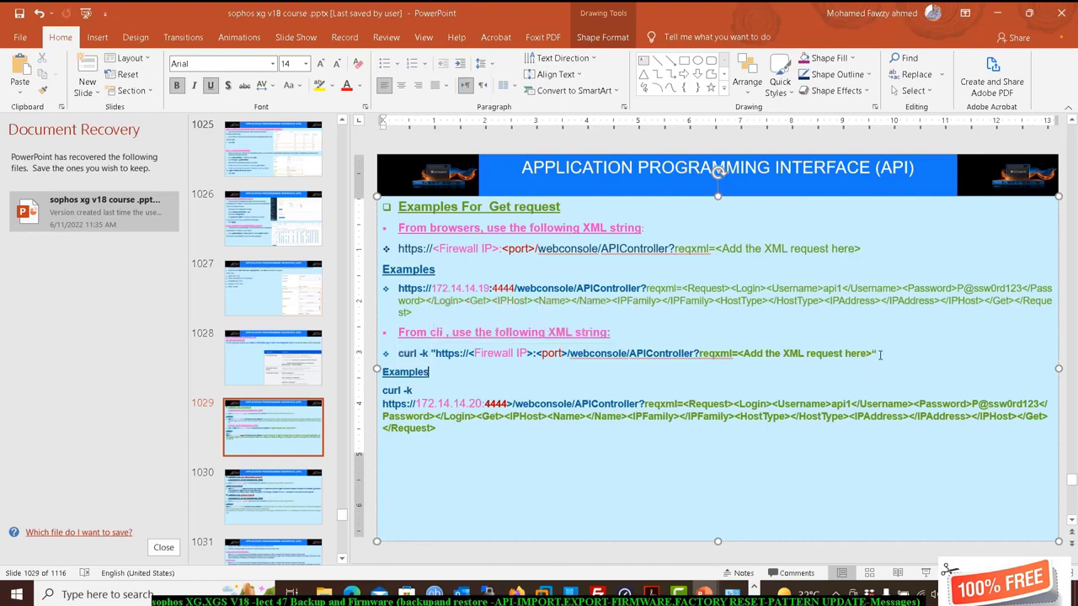
drag(880, 355, 512, 363)
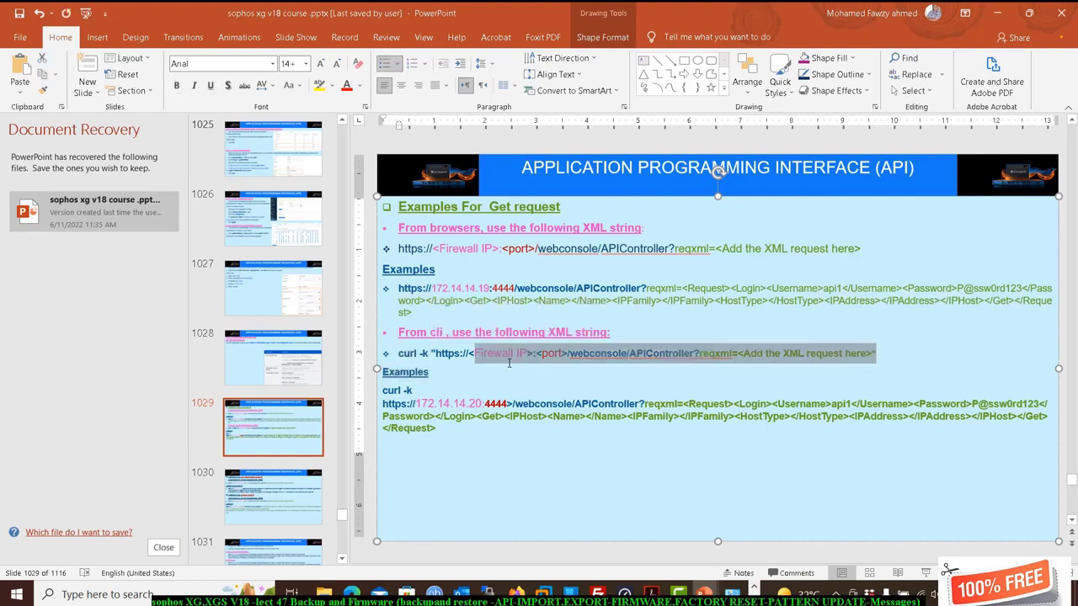
click(712, 363)
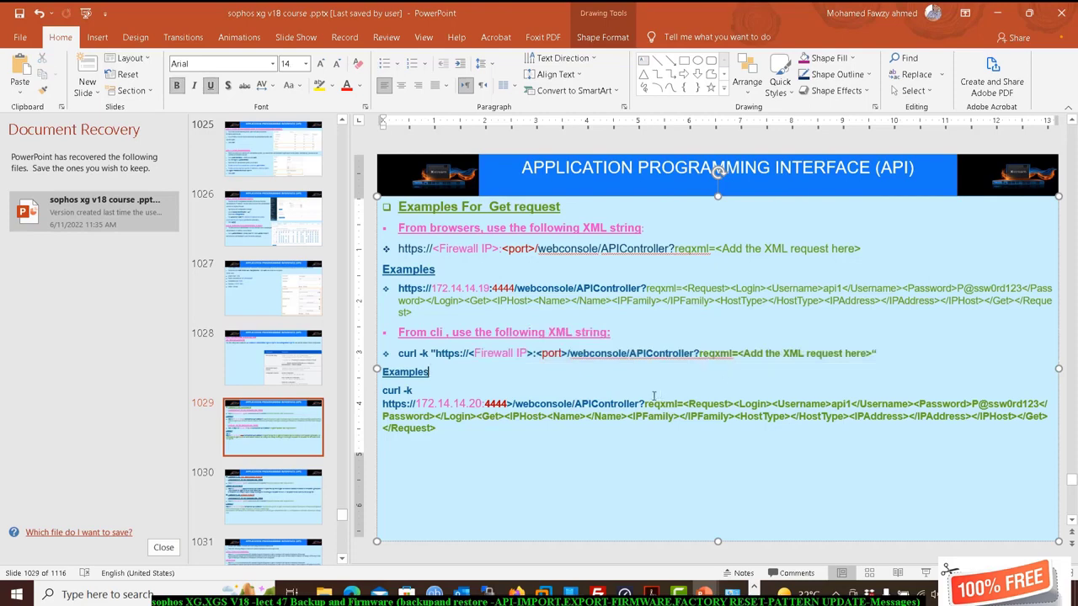
drag(645, 404, 684, 427)
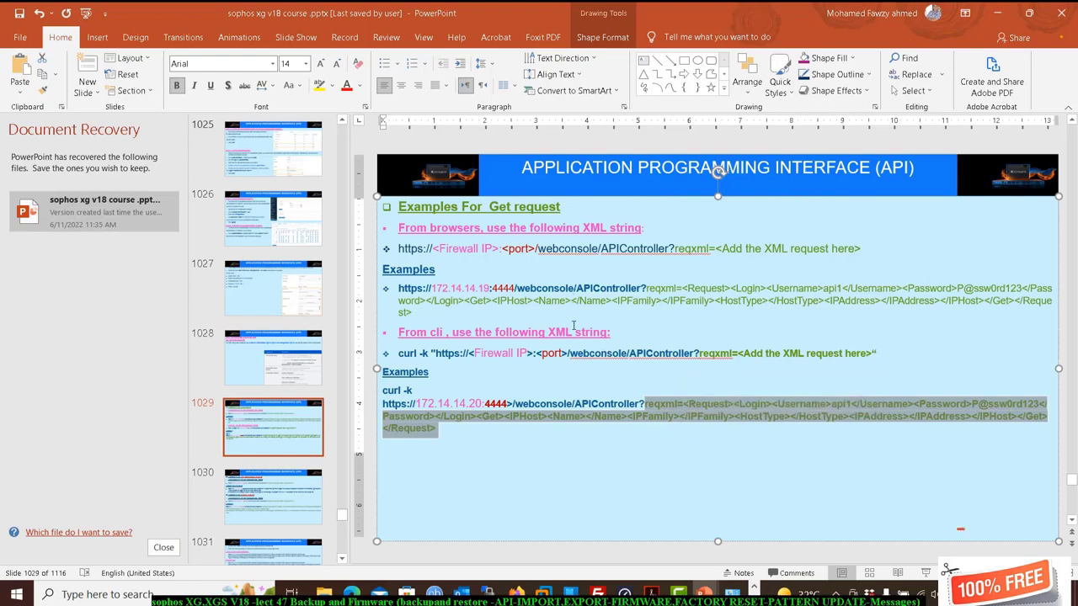
mouse_move(517, 592)
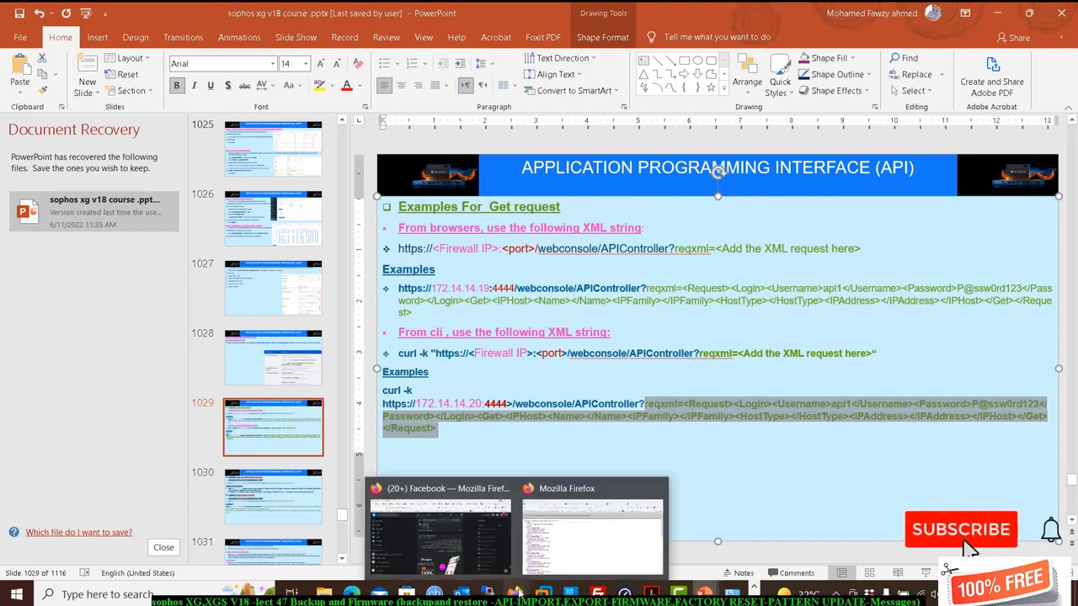
click(592, 527)
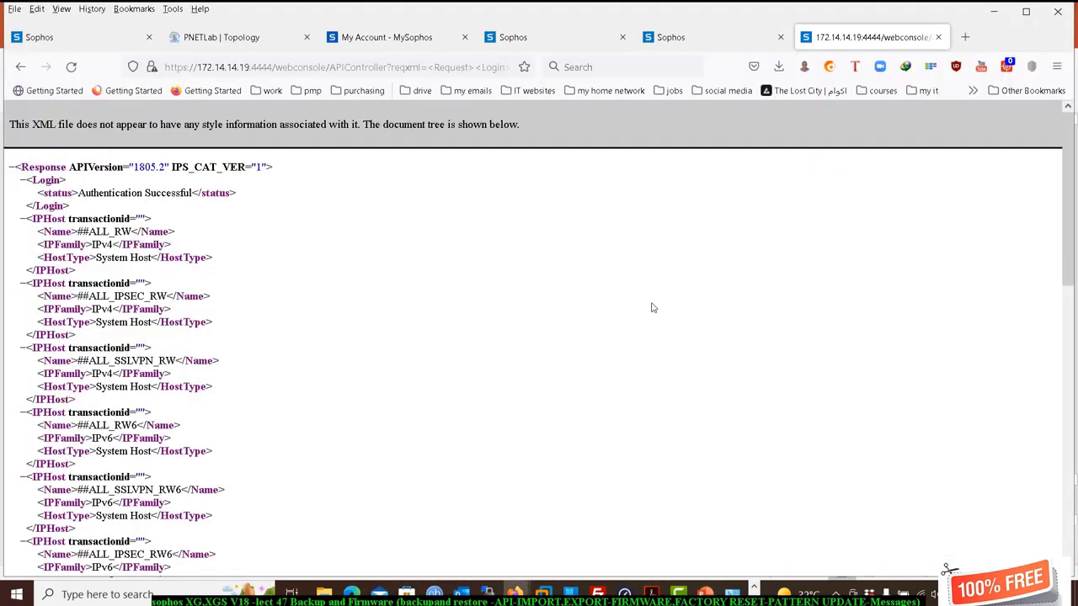
Open a new browser tab, then return to the firewall's Hosts and services page.
click(965, 38)
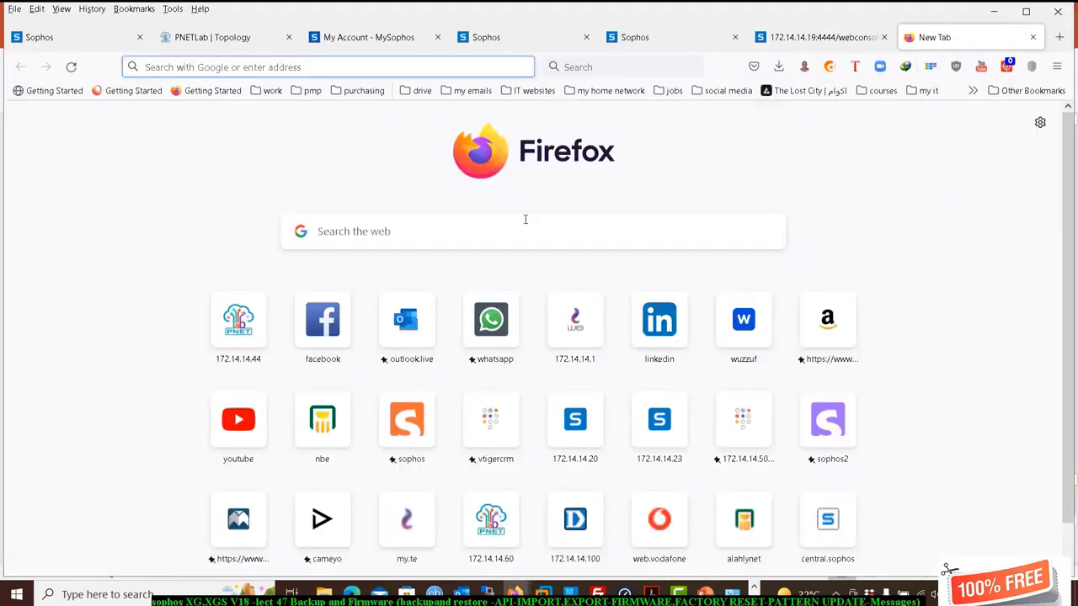
click(370, 38)
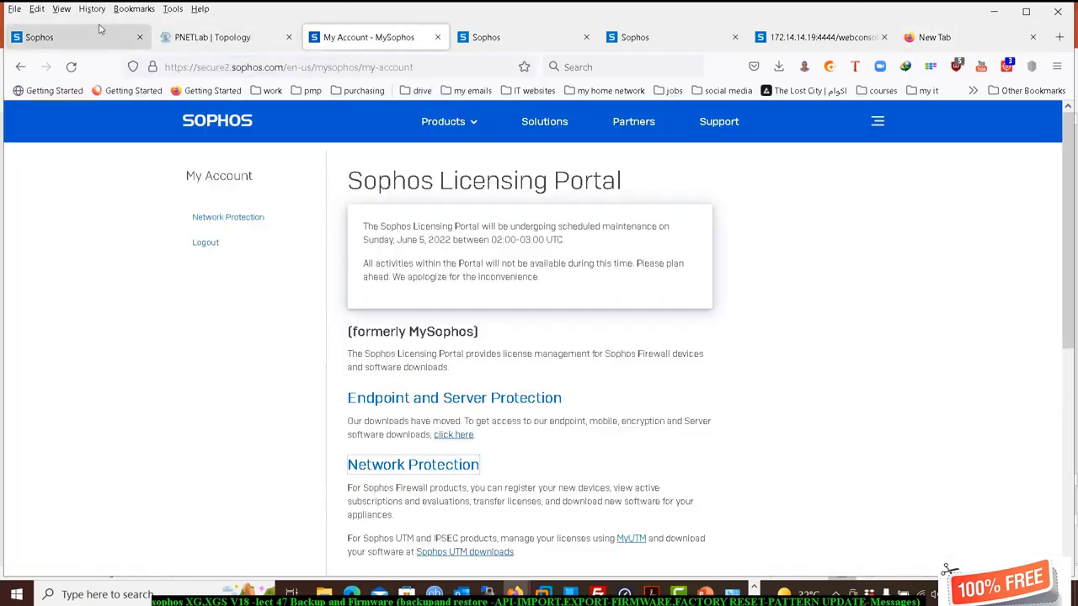
click(76, 37)
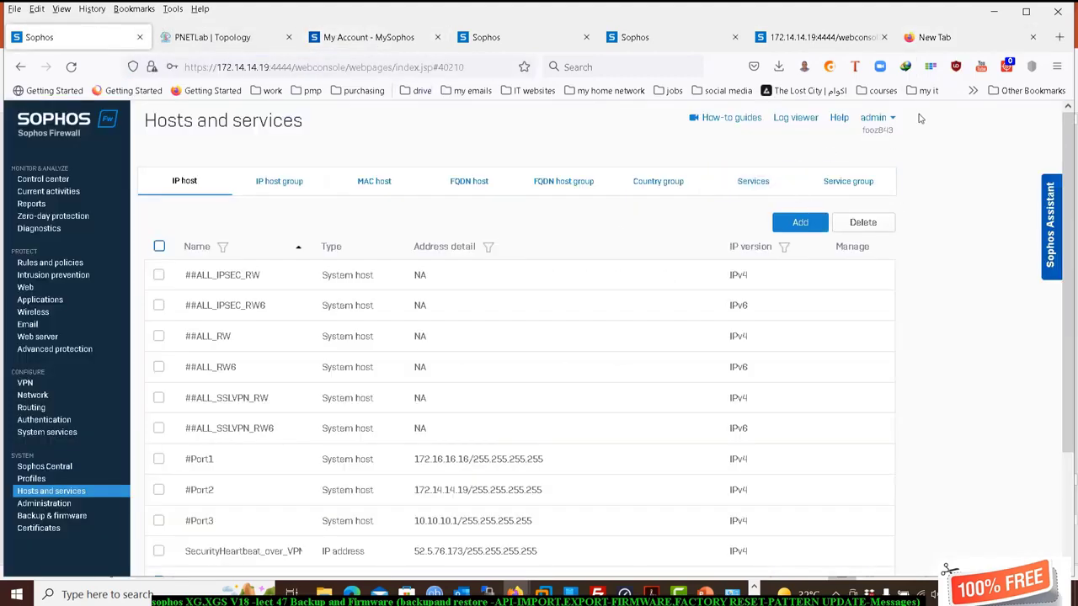
Search the Sophos Assistant for 'api help' and open 'How to use the API - Sophos Firewall'.
click(1053, 226)
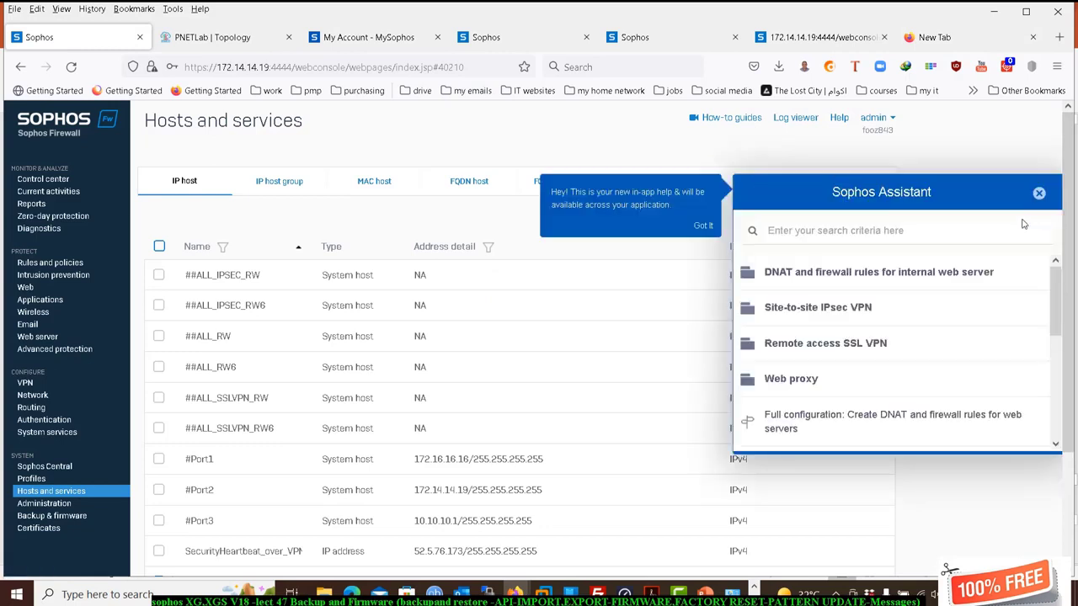
click(898, 230)
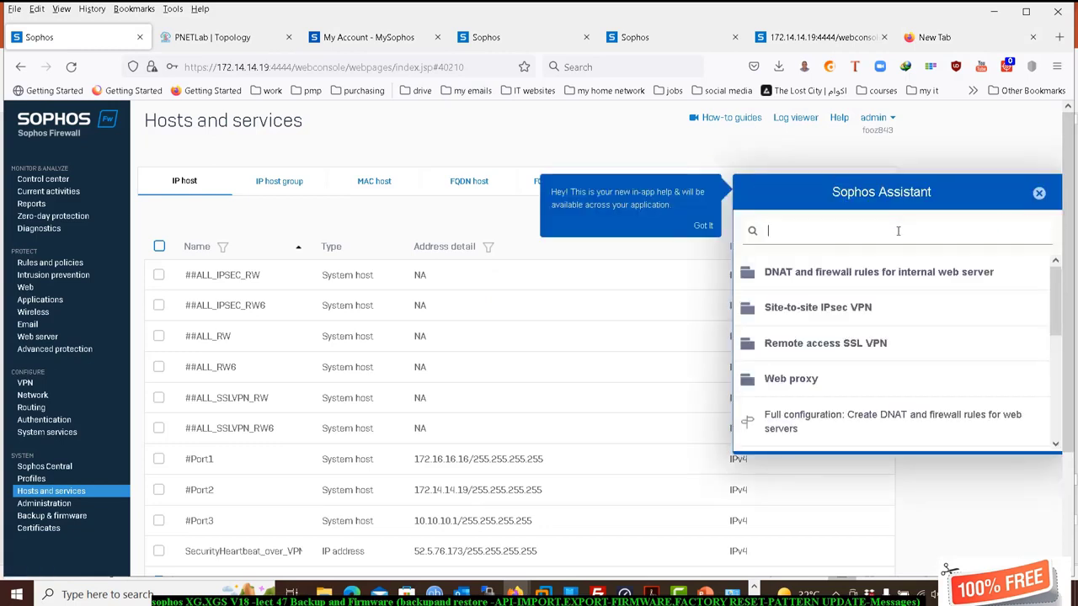
text(api)
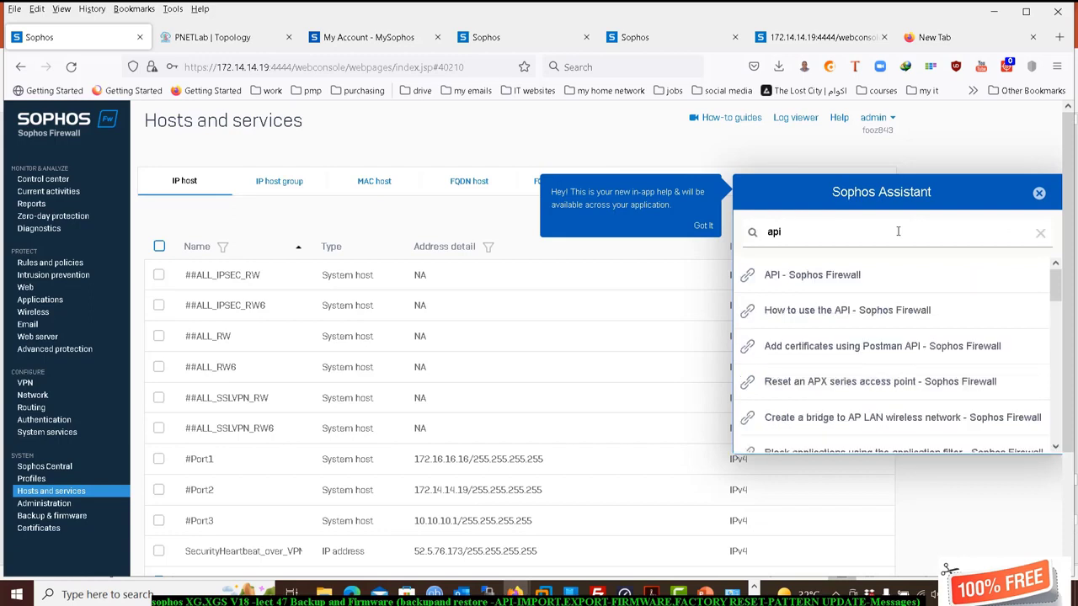
text( help)
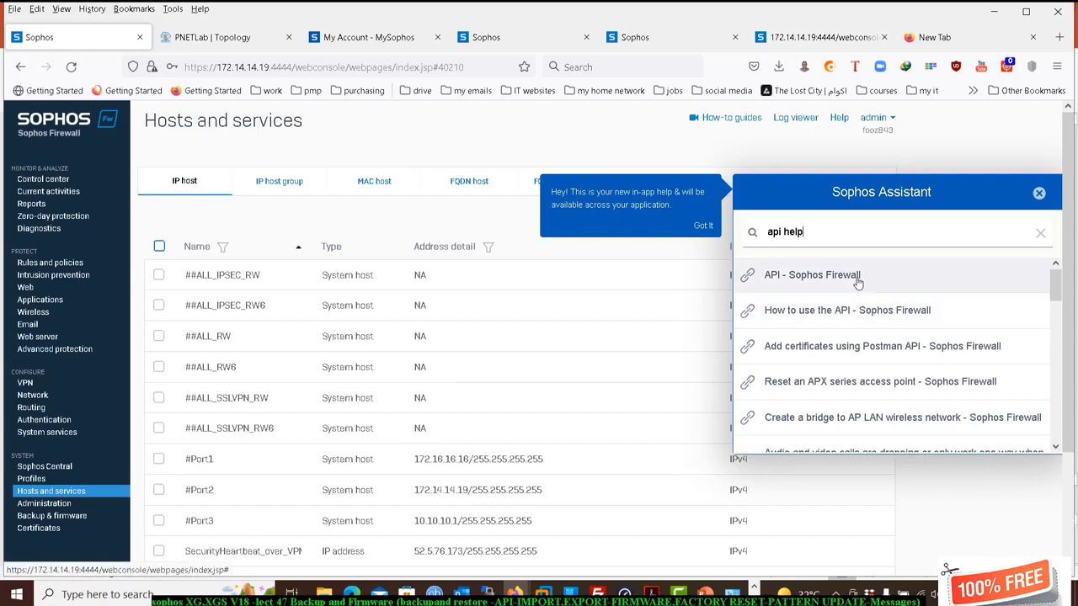
scroll(859, 281, down, 2)
scroll(859, 280, up, 2)
click(867, 312)
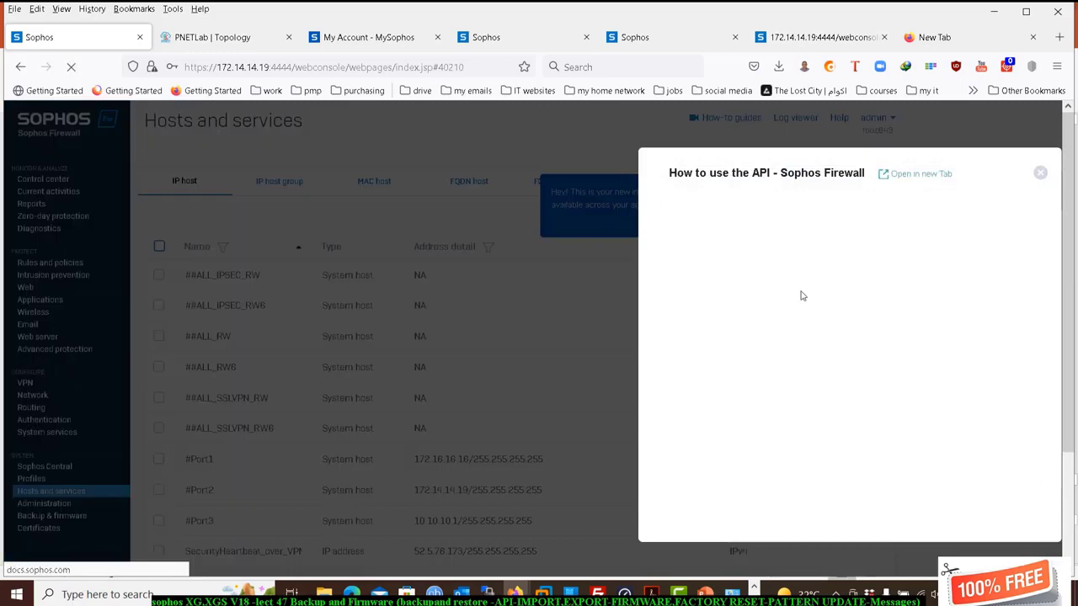
Open the full API help documentation and expand SYSTEM > Profiles in its sidebar.
click(912, 177)
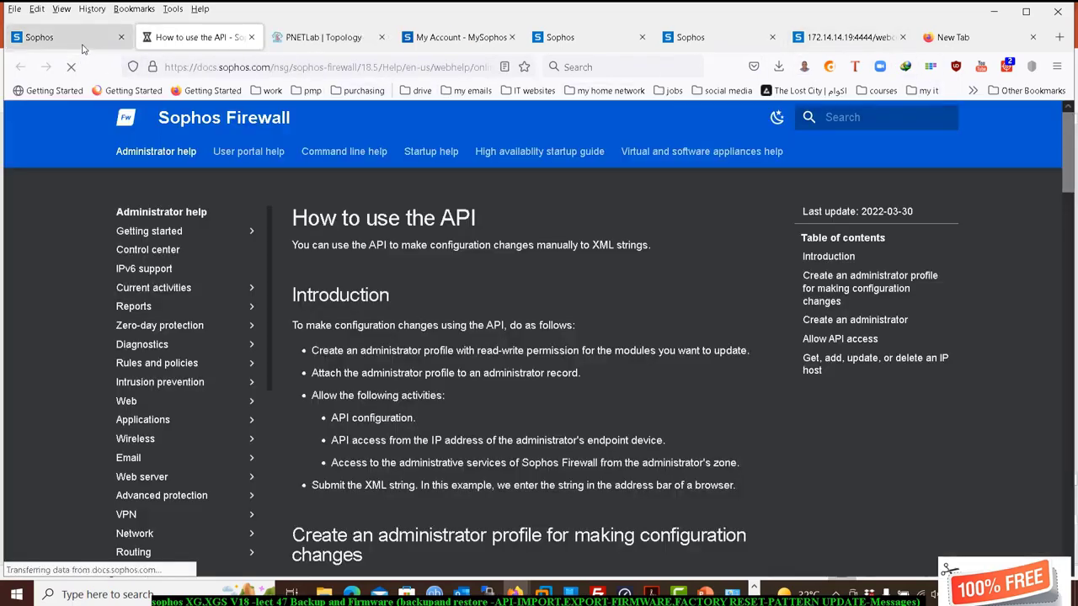
scroll(374, 433, down, 15)
click(345, 443)
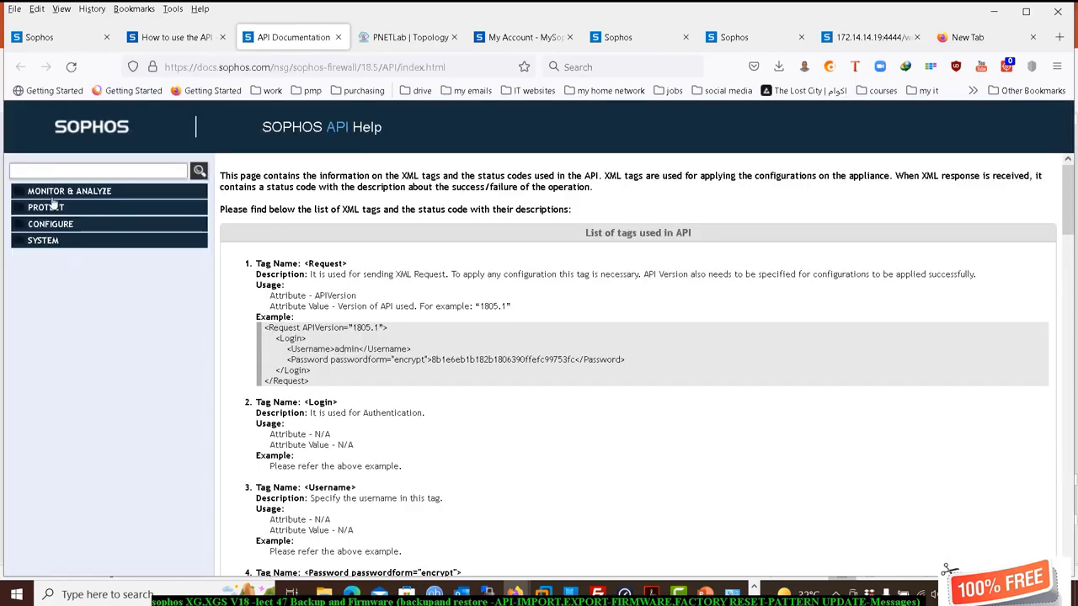
click(46, 194)
click(64, 228)
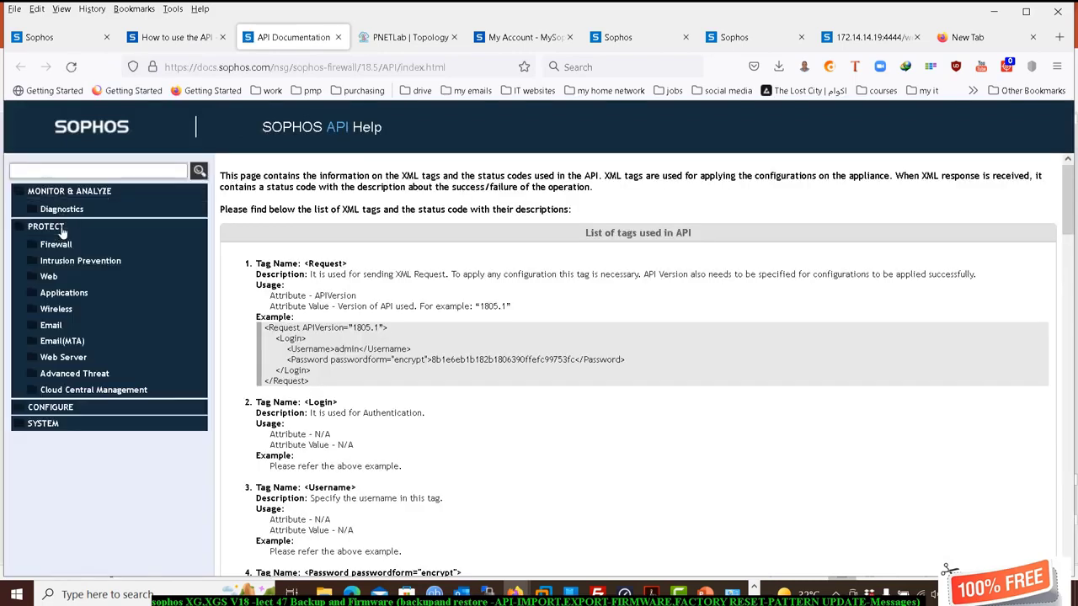
click(63, 411)
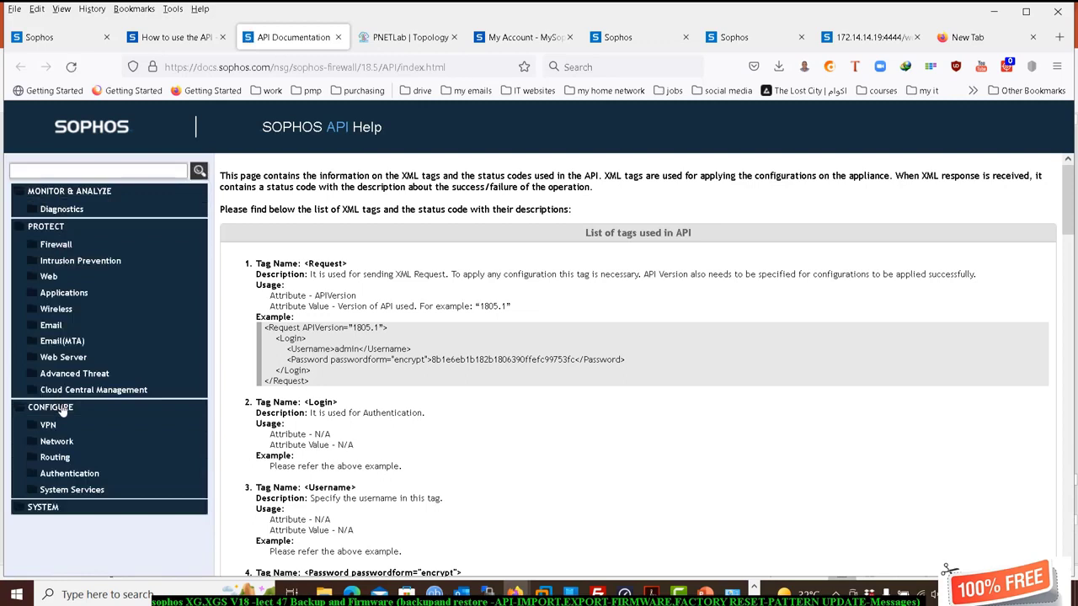
click(65, 509)
scroll(122, 431, down, 1)
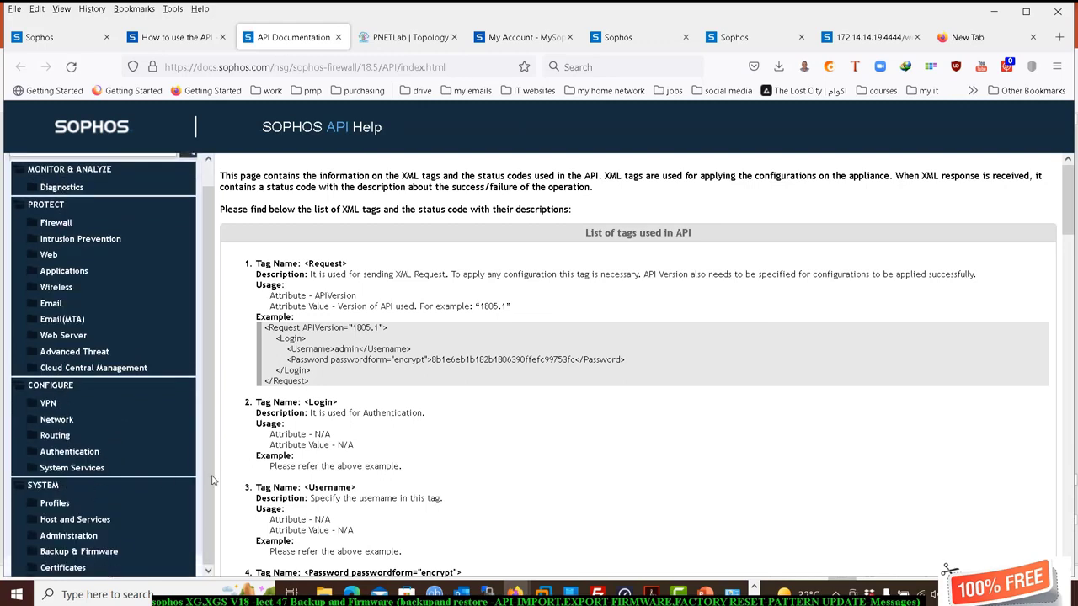
click(74, 507)
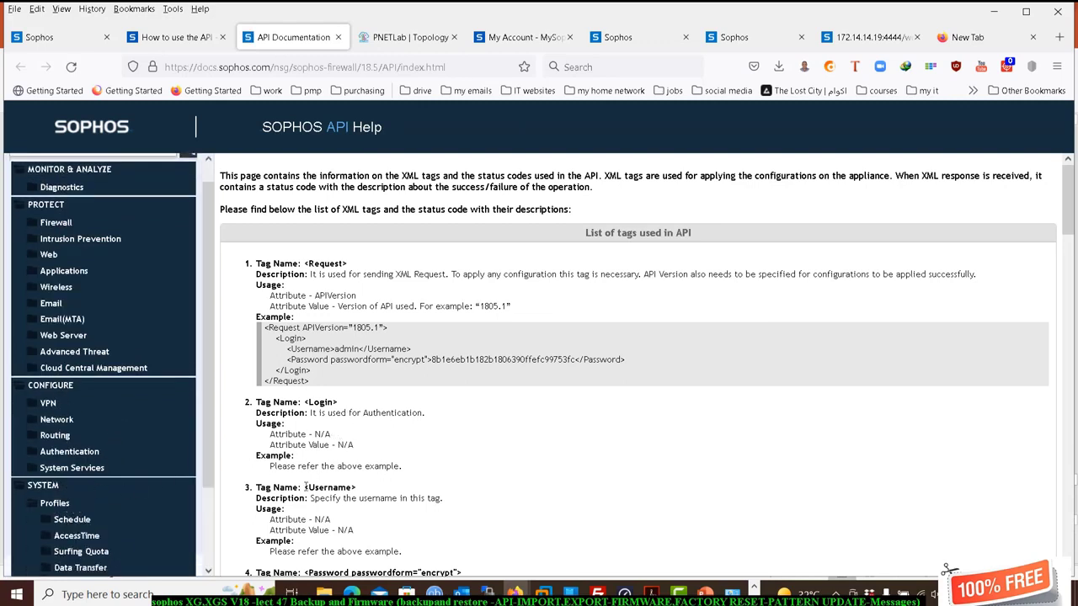
scroll(132, 477, down, 2)
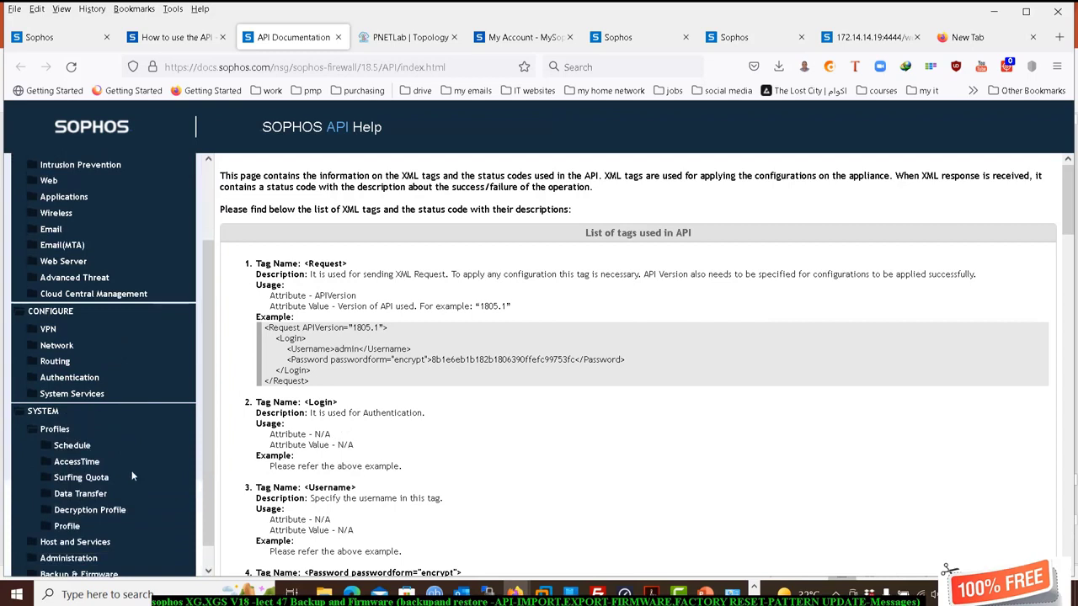
Open the Add/Edit Access Time reference and select its sample XML configuration.
click(83, 463)
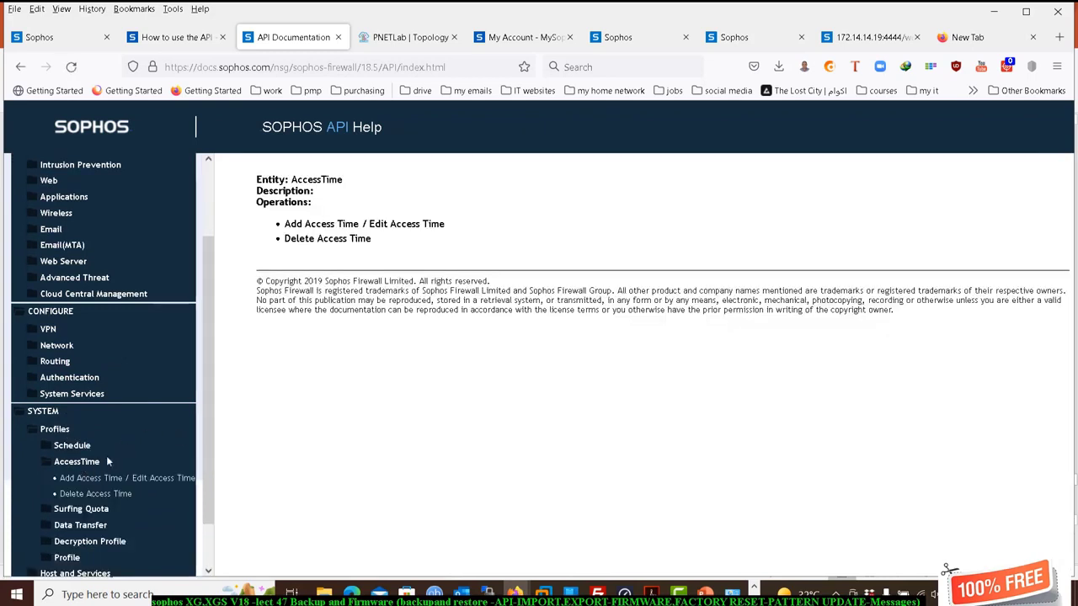
scroll(118, 409, down, 1)
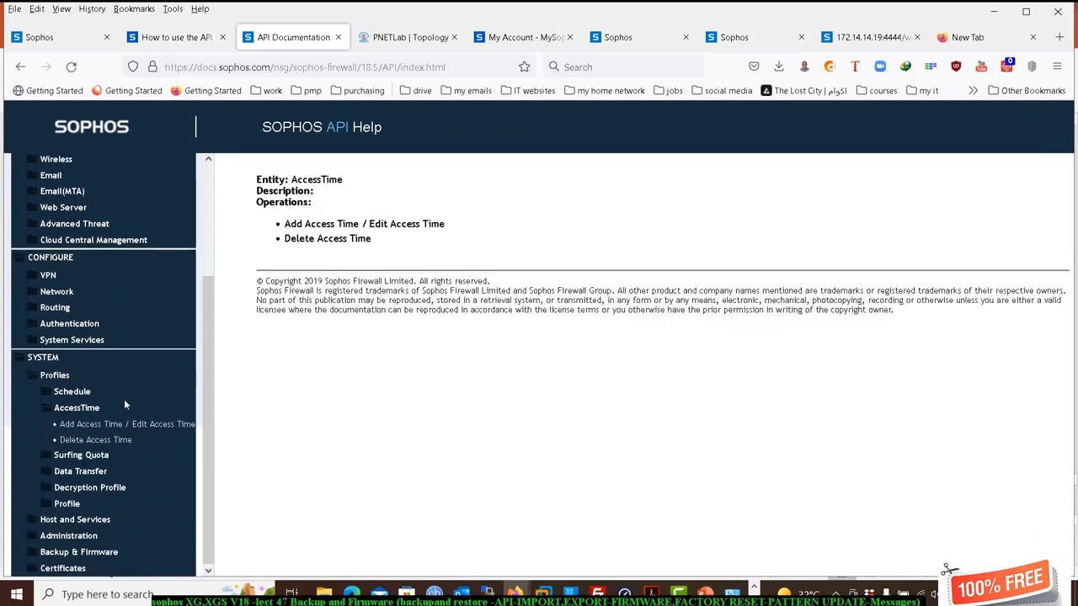
click(334, 228)
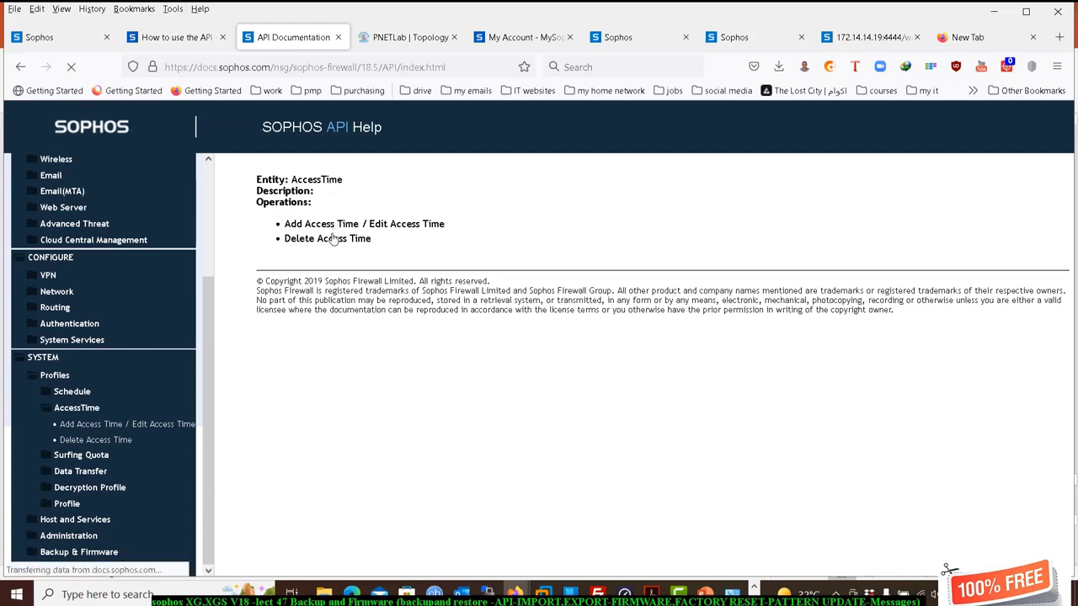
scroll(437, 354, down, 3)
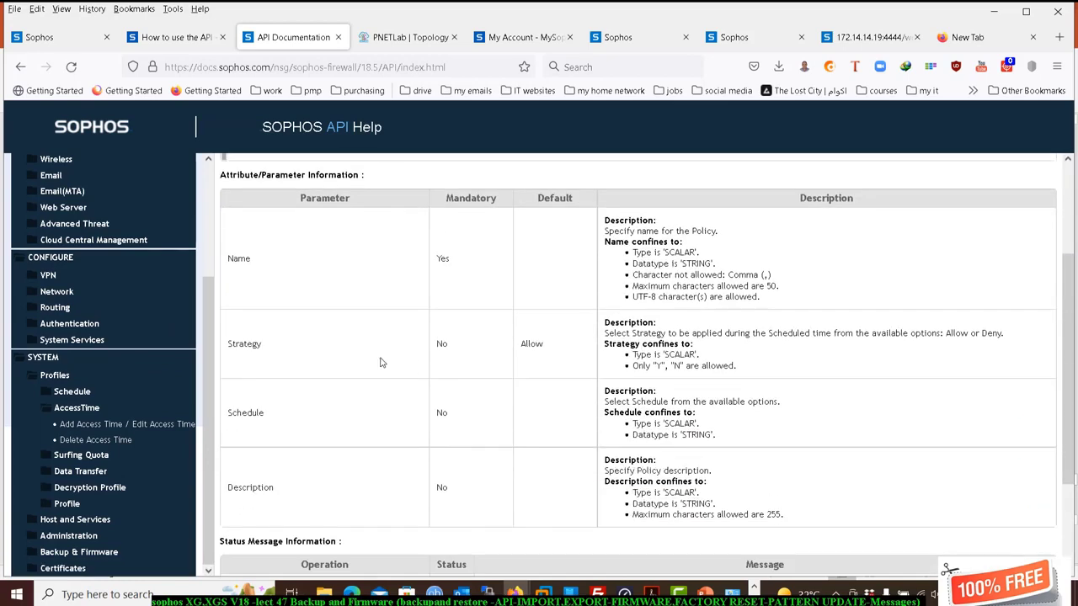
scroll(322, 357, down, 3)
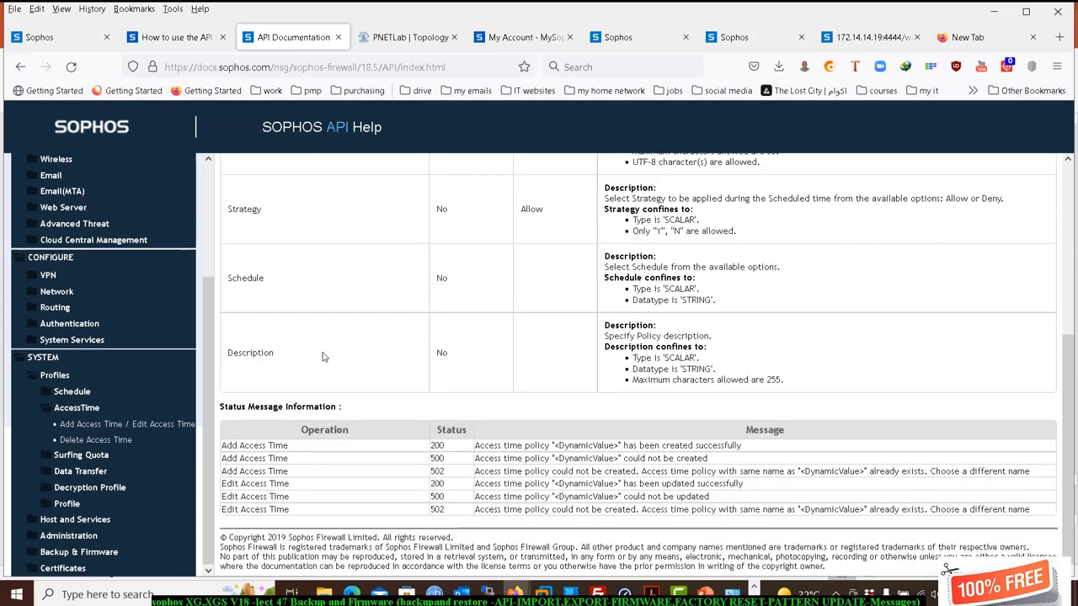
scroll(322, 358, up, 6)
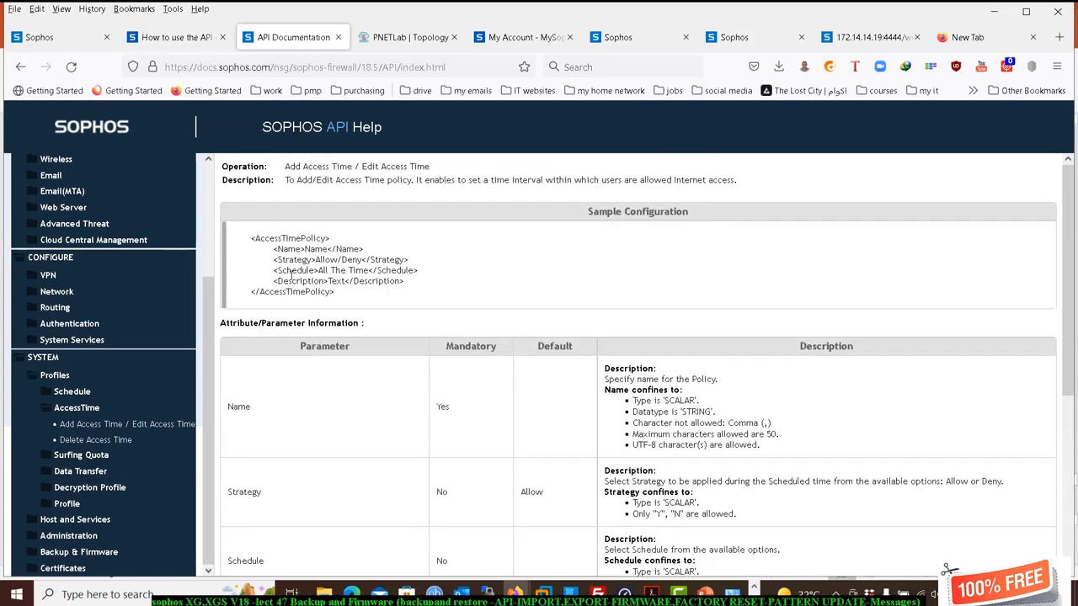
drag(247, 237, 373, 296)
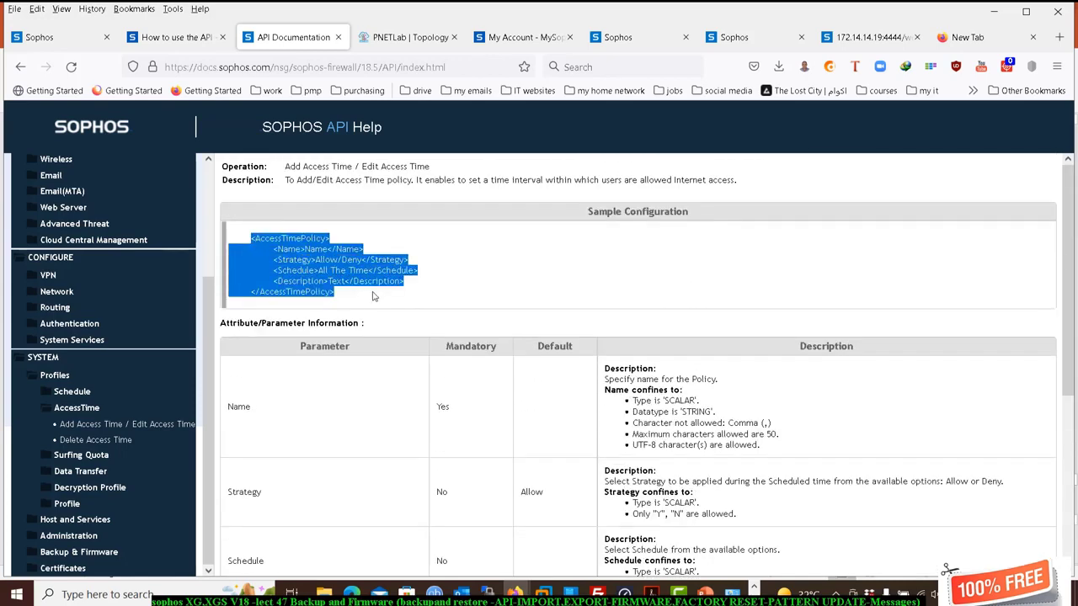
click(548, 287)
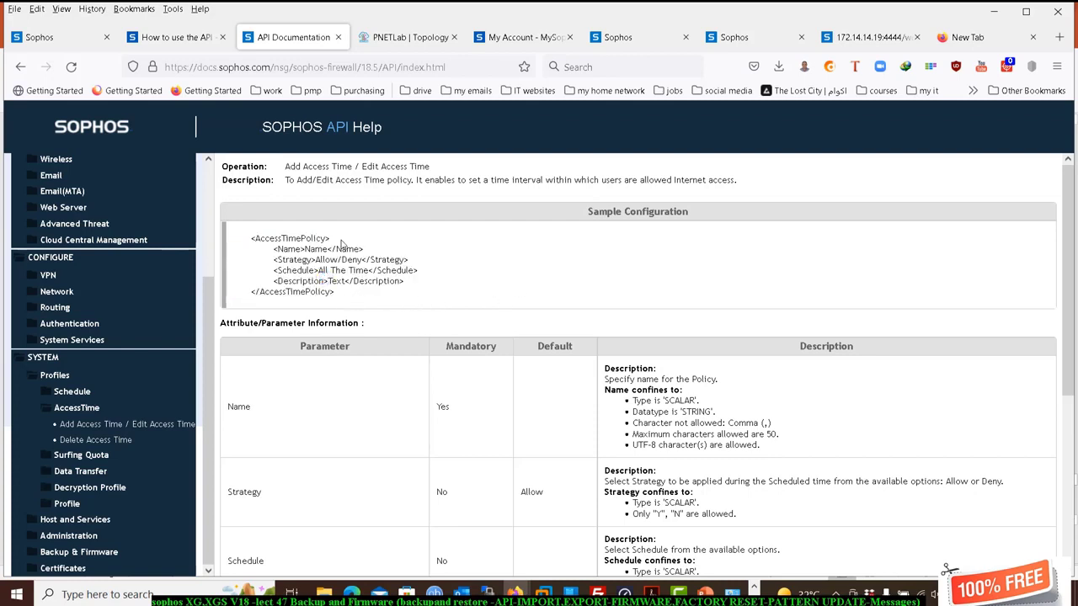
Open the Add/Edit Surfing Quota Policy reference and select its sample XML configuration.
click(95, 459)
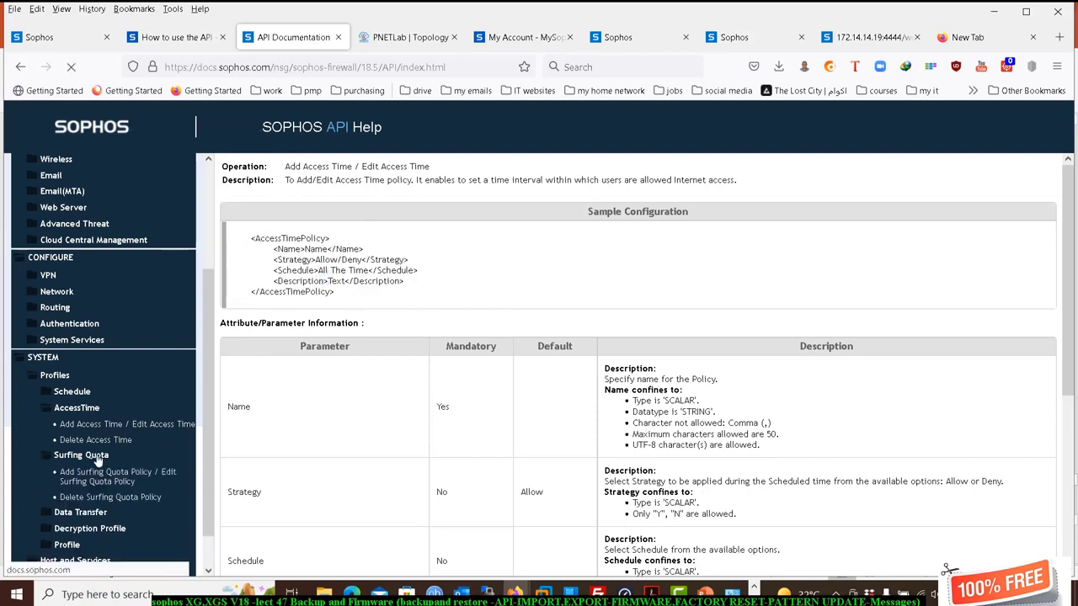
click(129, 477)
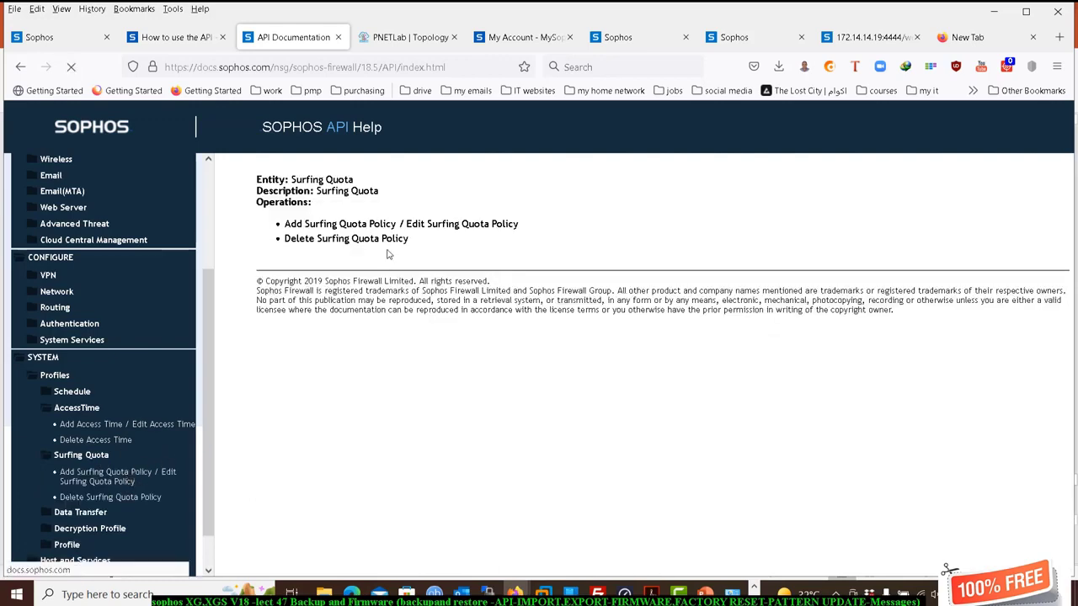
scroll(413, 288, down, 2)
scroll(413, 287, down, 1)
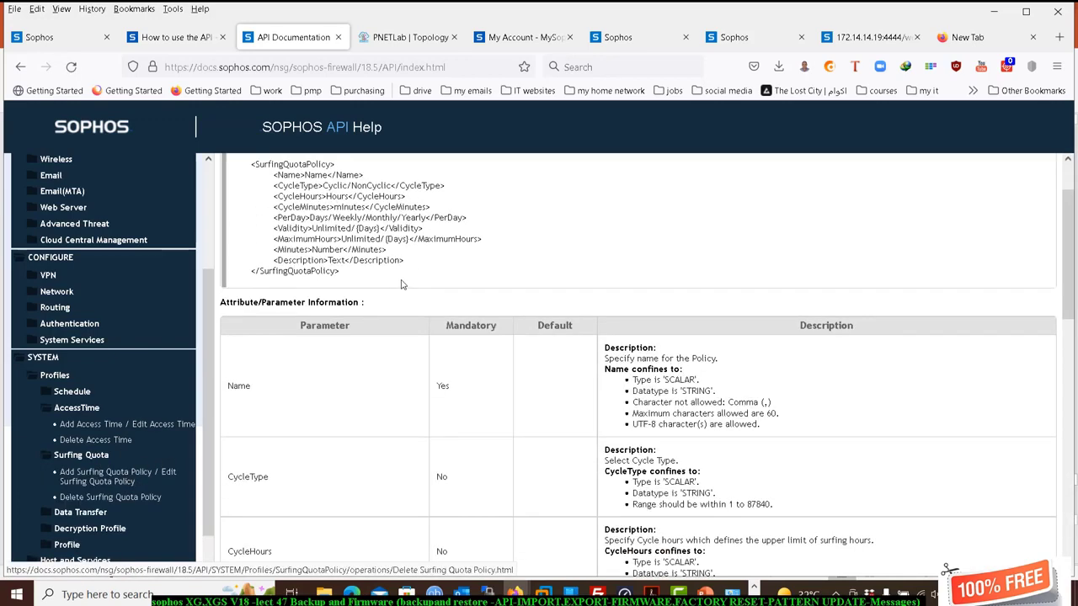
drag(349, 281, 255, 160)
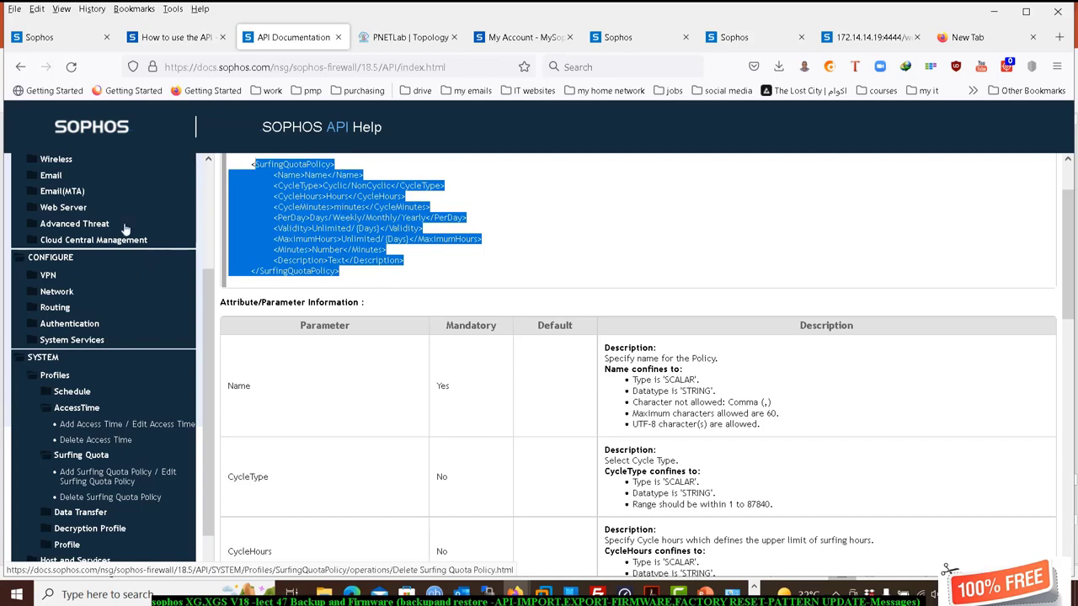
scroll(107, 280, up, 3)
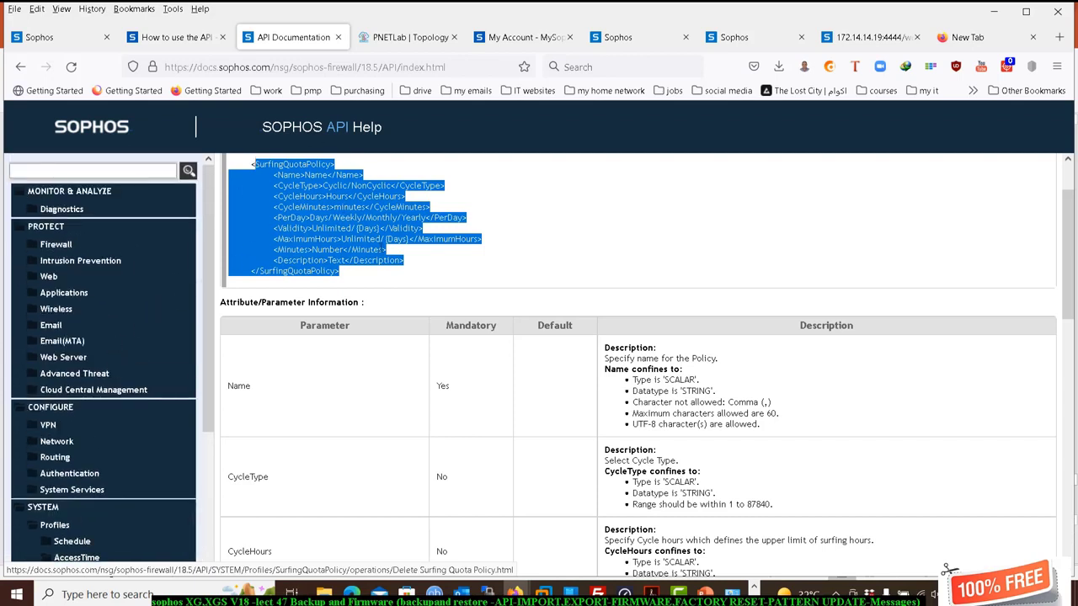
click(320, 215)
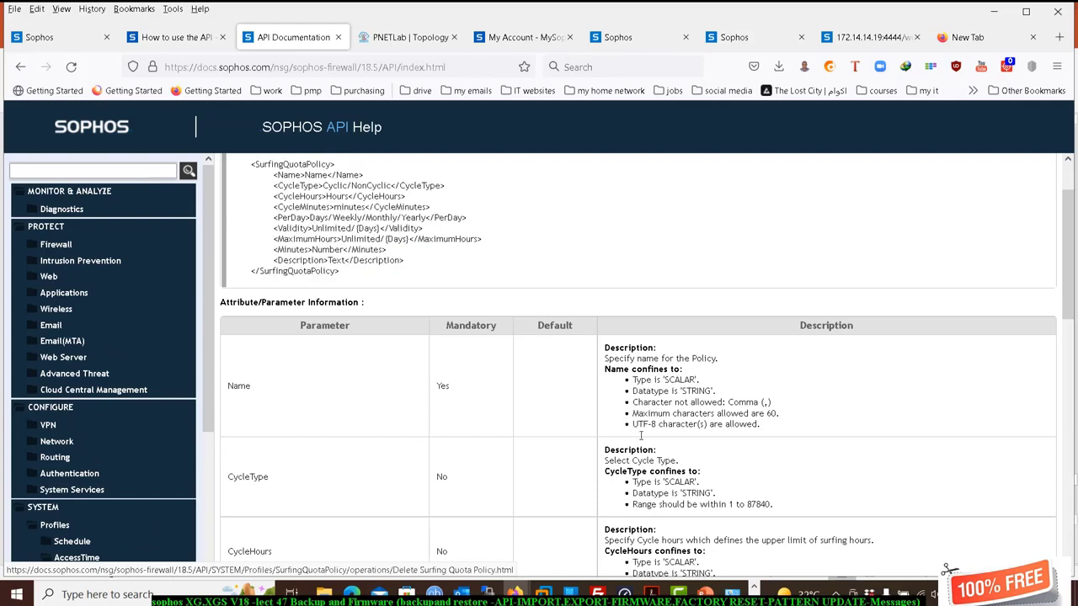
mouse_move(704, 593)
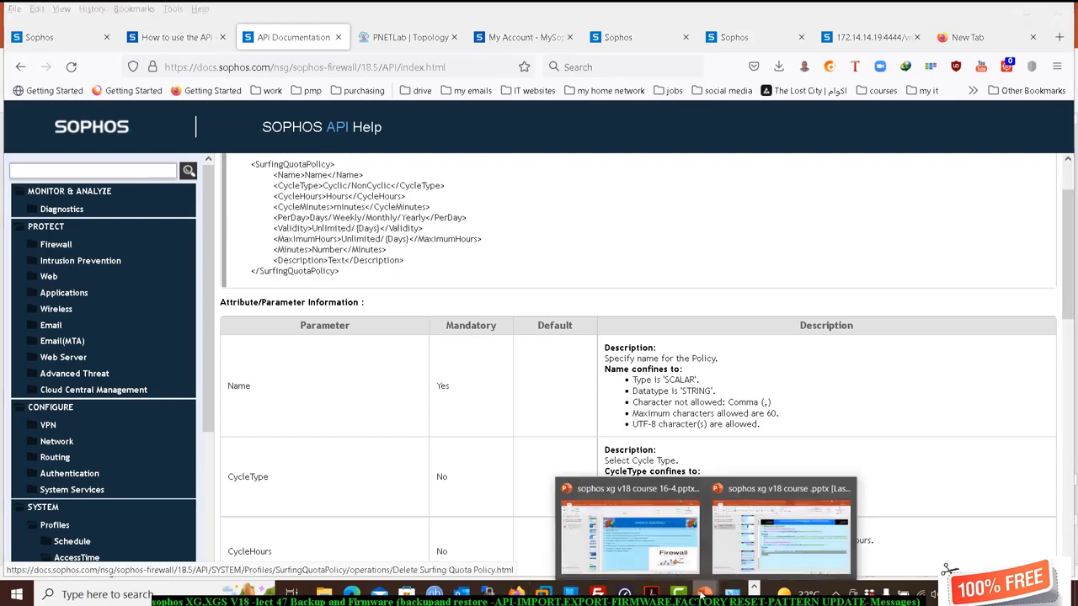
click(781, 543)
On slide 1030, change the Set request URL's IP from 172.14.14.20 to 172.14.14.19.
scroll(451, 465, down, 2)
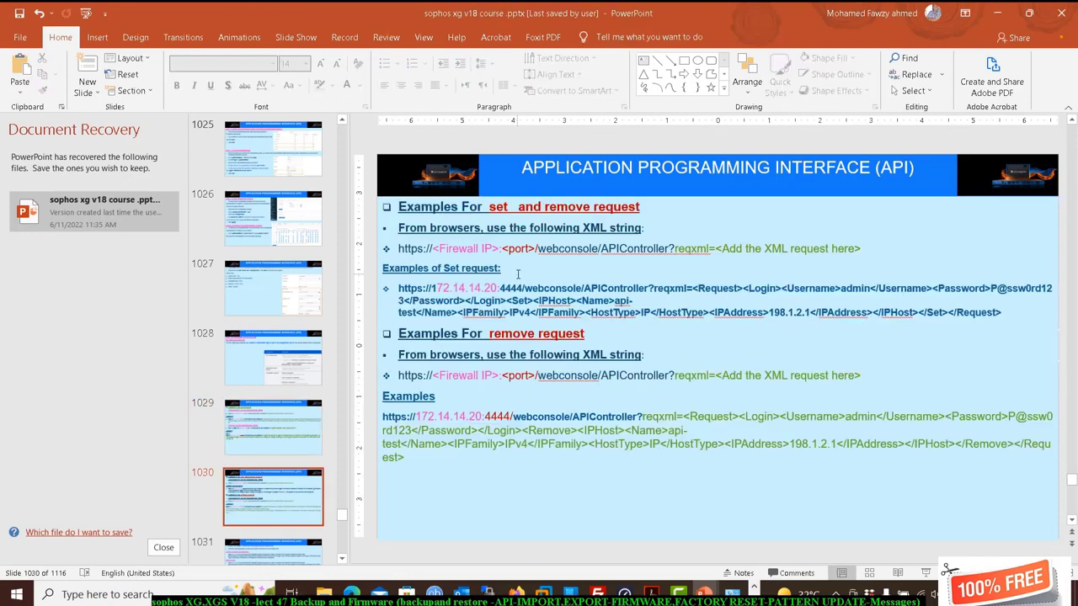
click(261, 448)
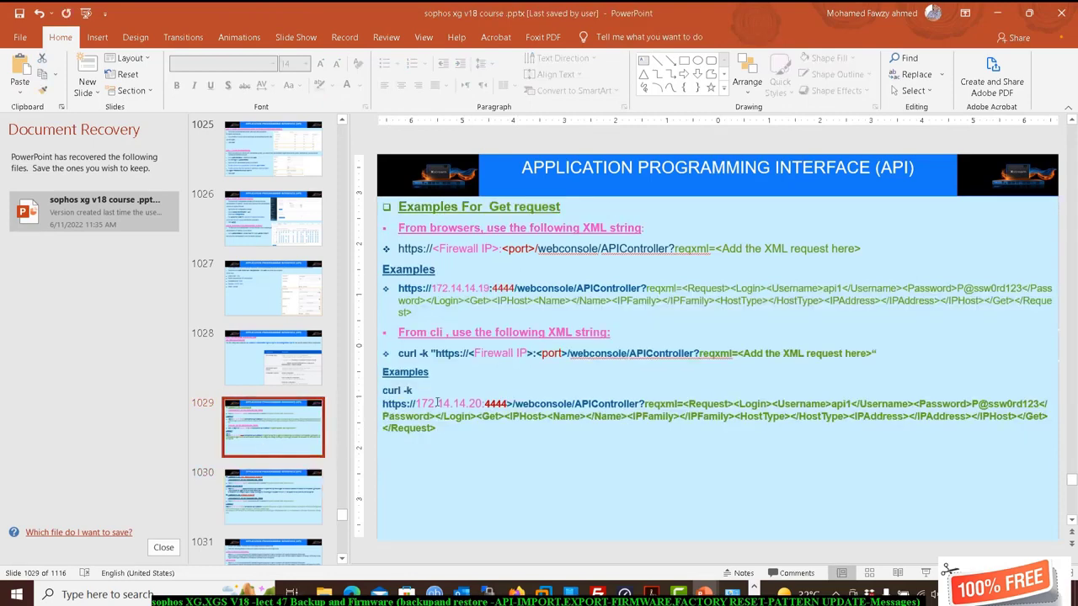
click(298, 502)
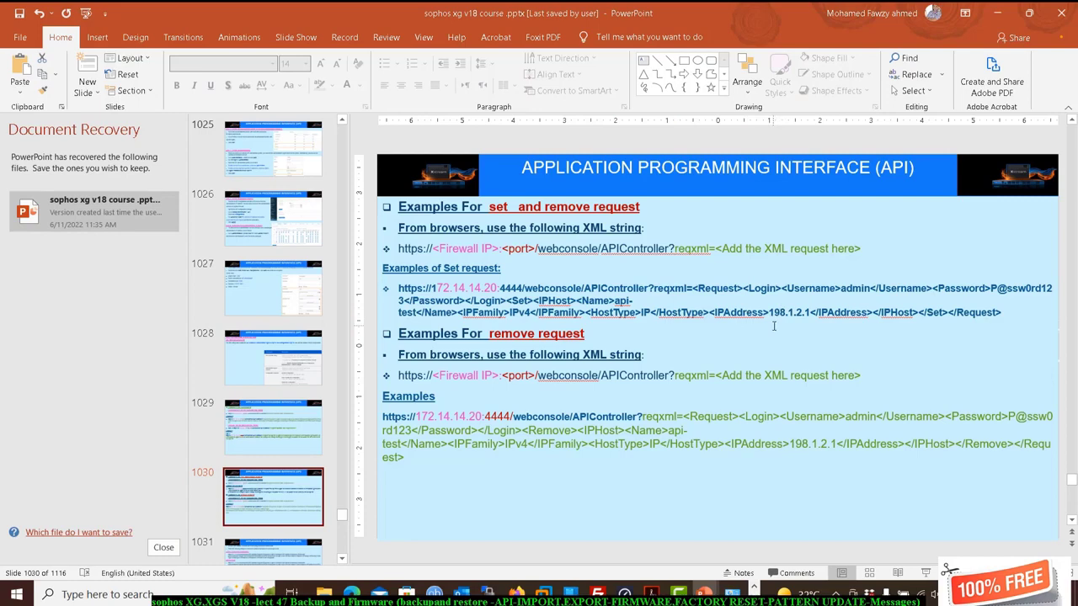
click(496, 288)
key(BackSpace)
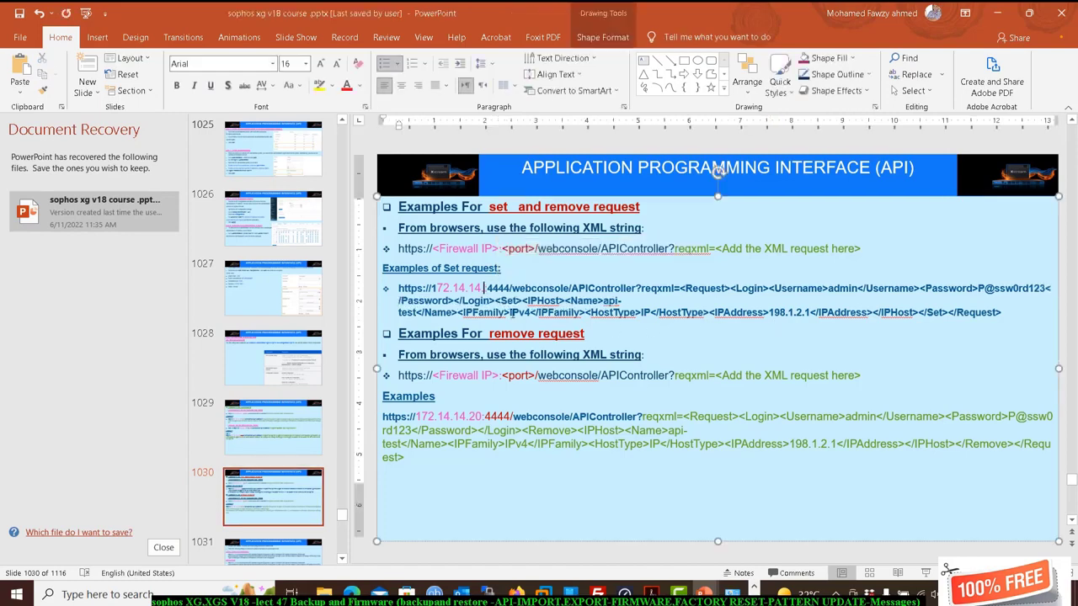
text(19:)
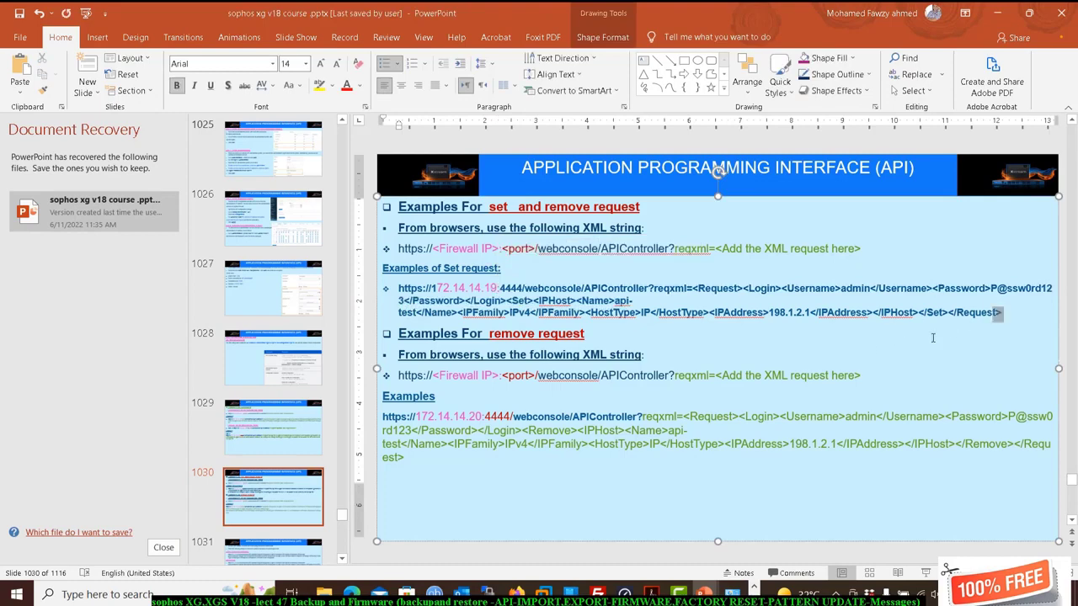
Copy the Set request URL and return to the Firefox API documentation.
drag(1000, 312, 402, 290)
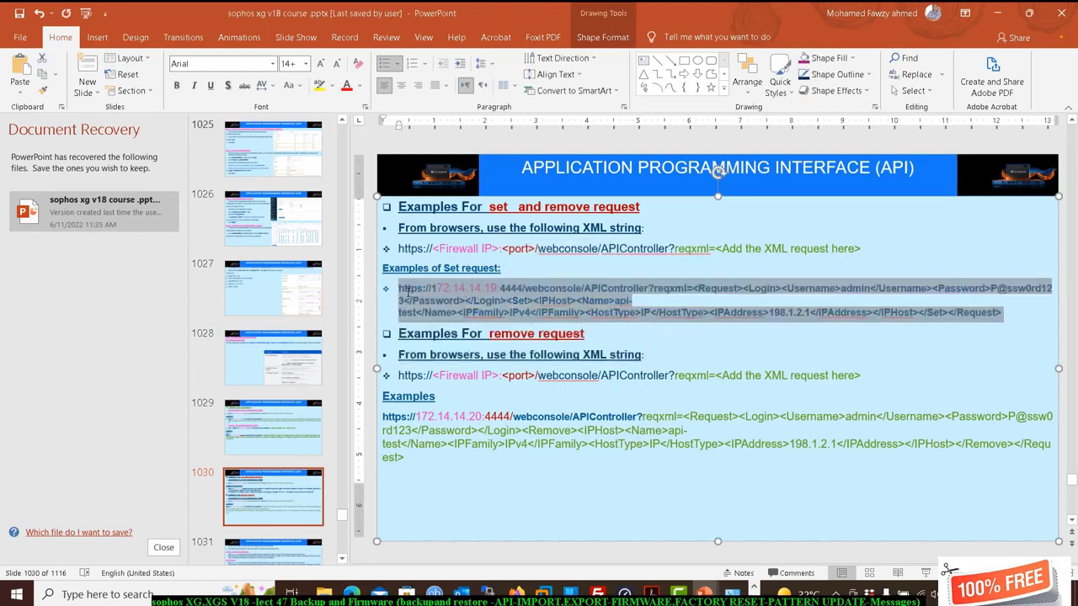
right_click(408, 290)
click(438, 304)
mouse_move(518, 594)
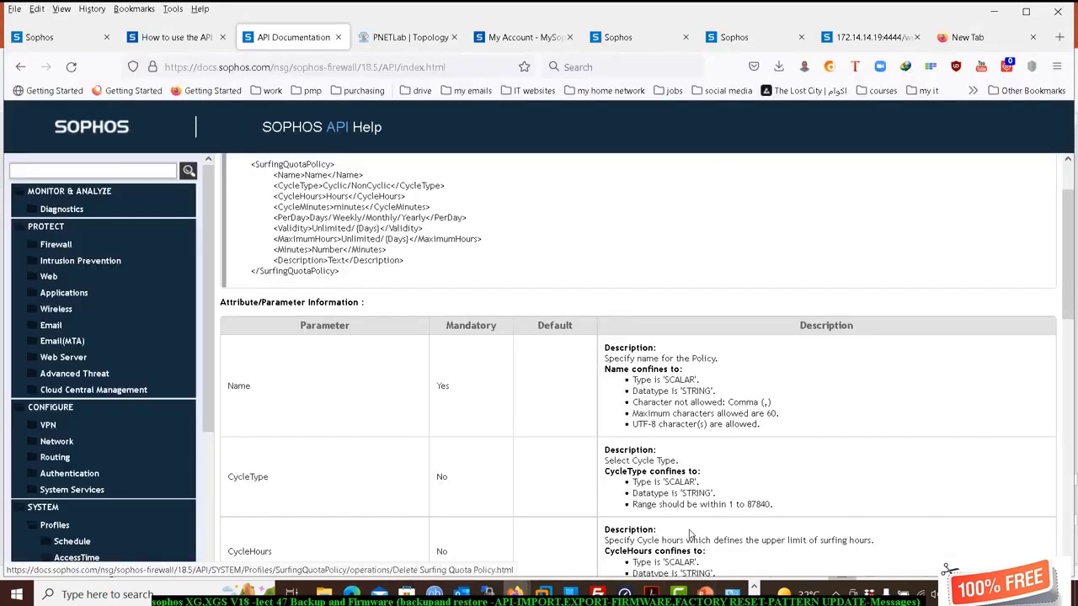
click(591, 554)
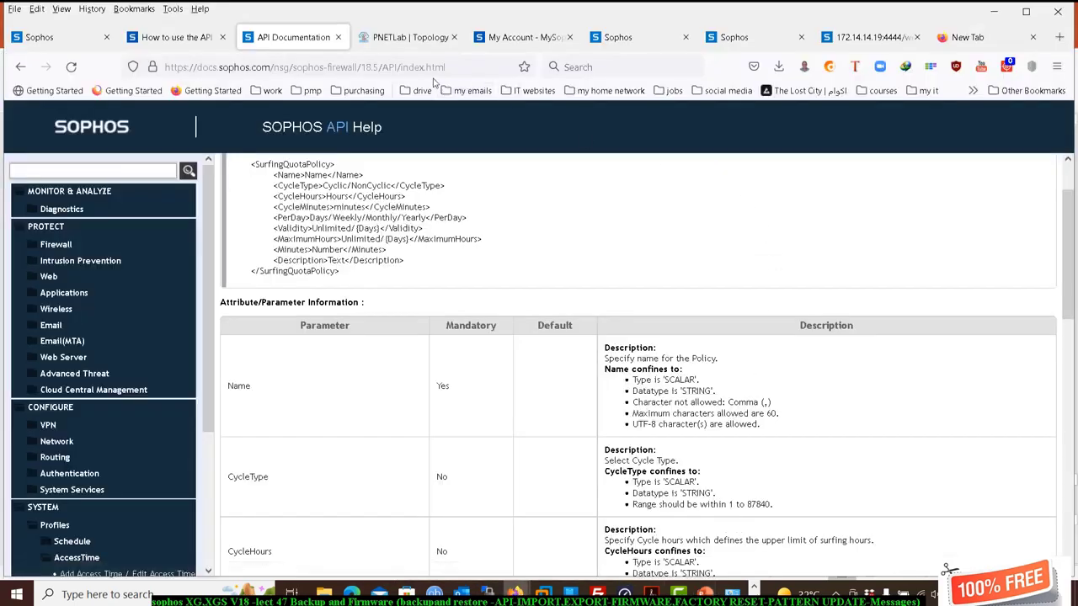
Paste the copied Set request URL into the address bar and send it to 172.14.14.19.
click(427, 68)
right_click(427, 68)
click(463, 194)
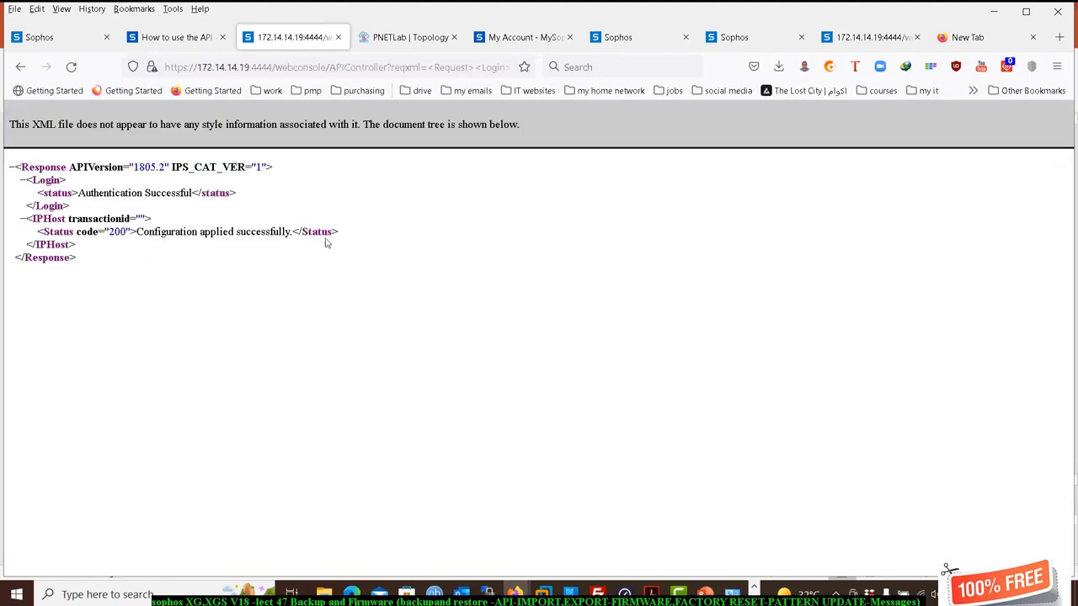
Close the Sophos Assistant panel on the firewall's Hosts and services tab.
click(613, 38)
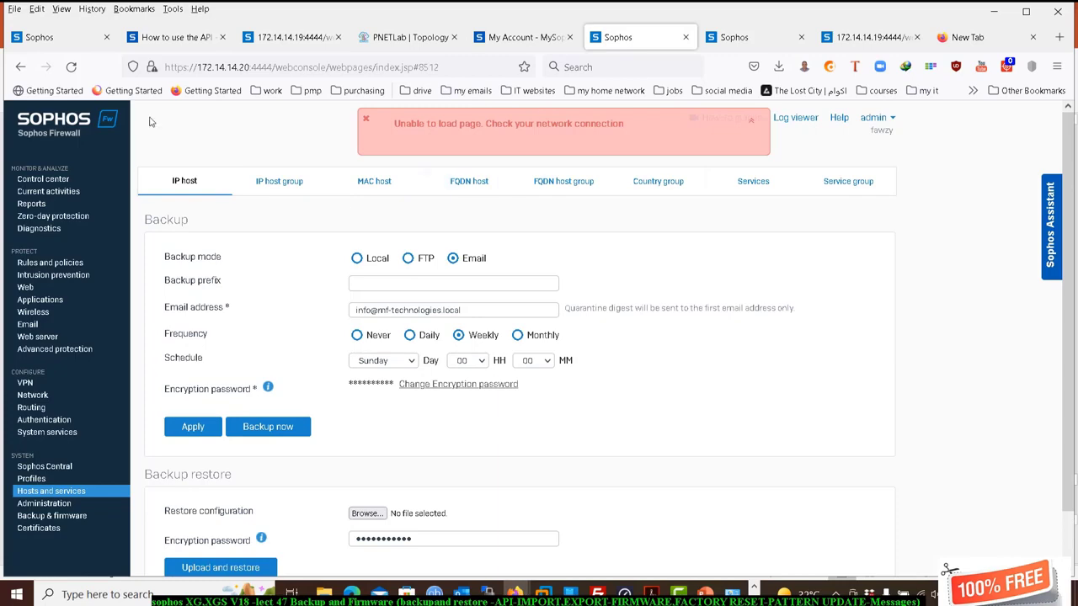
click(70, 42)
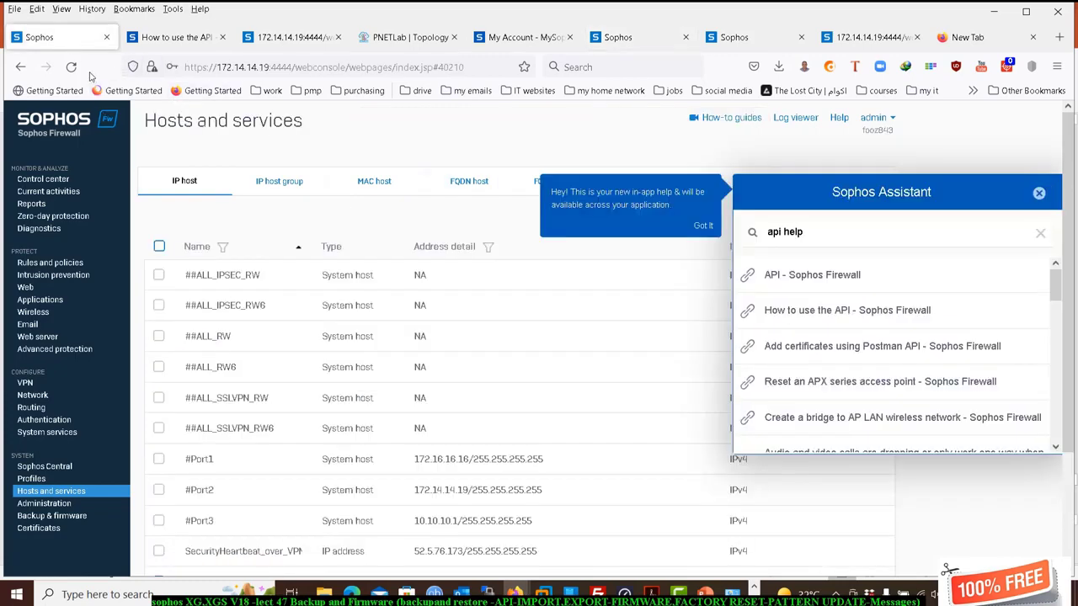
click(1039, 193)
click(292, 41)
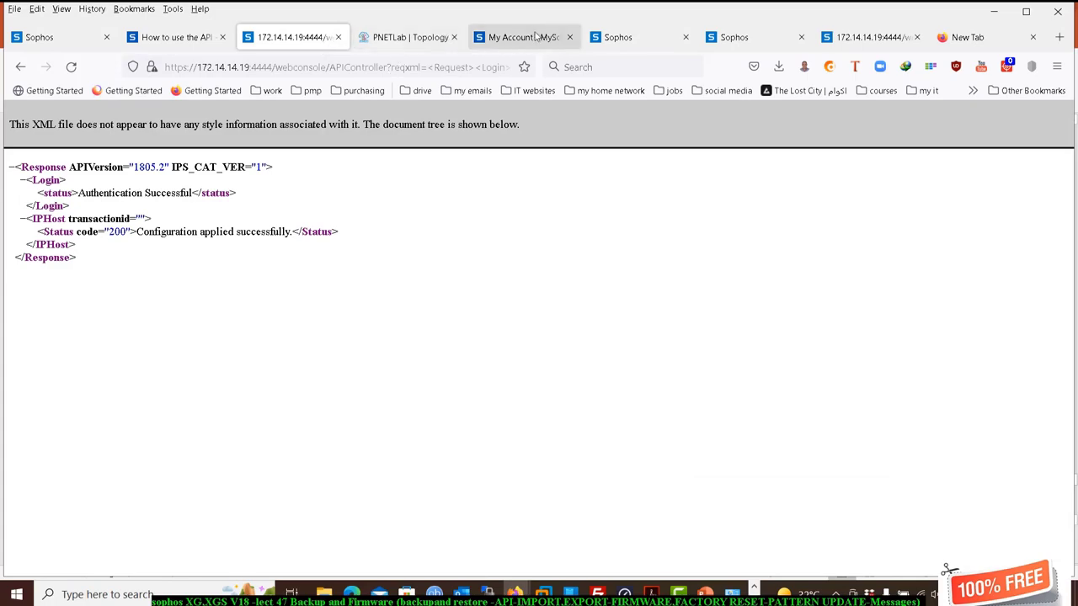
Close the other firewall's Backup tab and the 172.14.14.22 Control center tab.
click(539, 37)
click(627, 41)
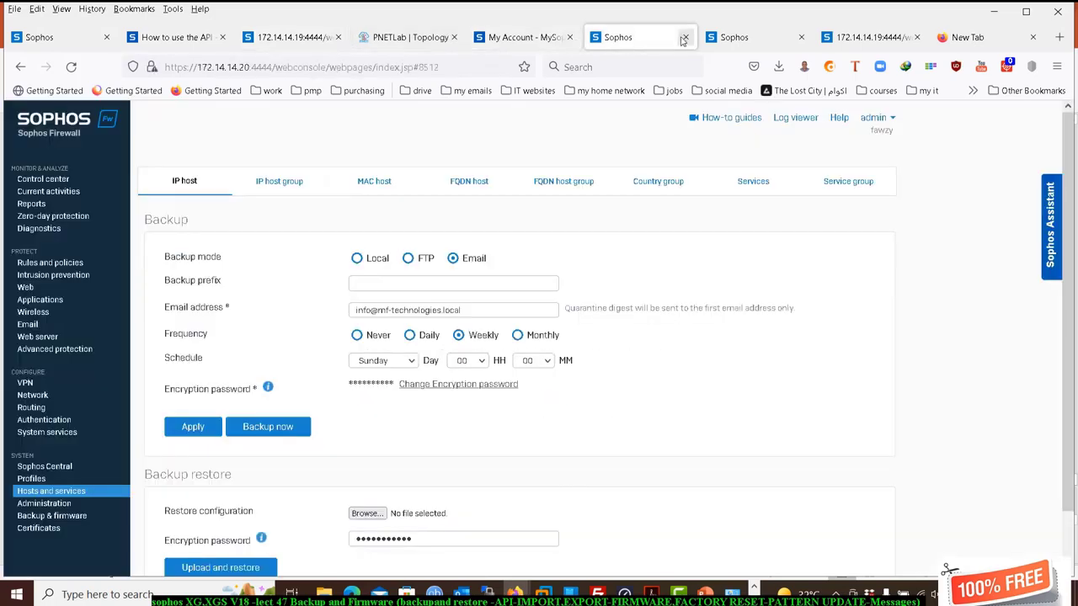
click(685, 37)
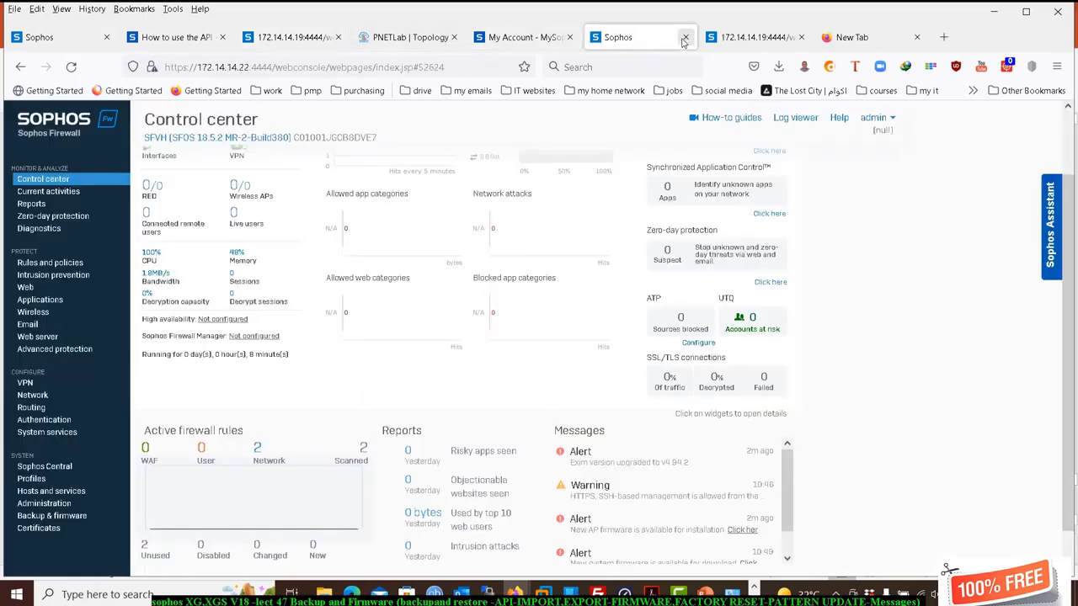
click(686, 40)
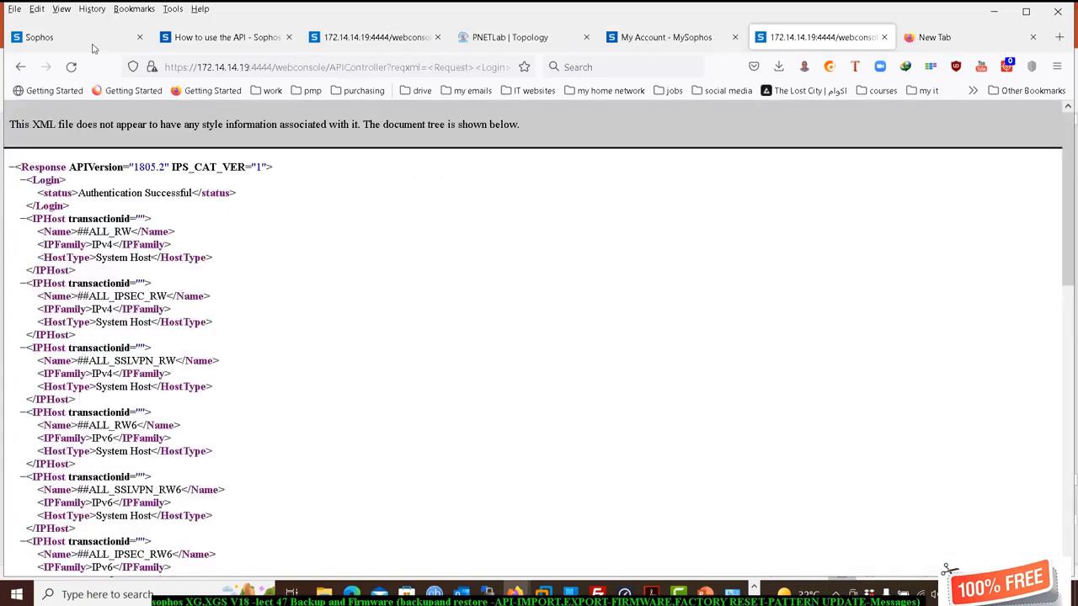
Reload Hosts and services via Control center and find the api-test host at 198.1.2.1.
click(92, 42)
scroll(156, 282, down, 3)
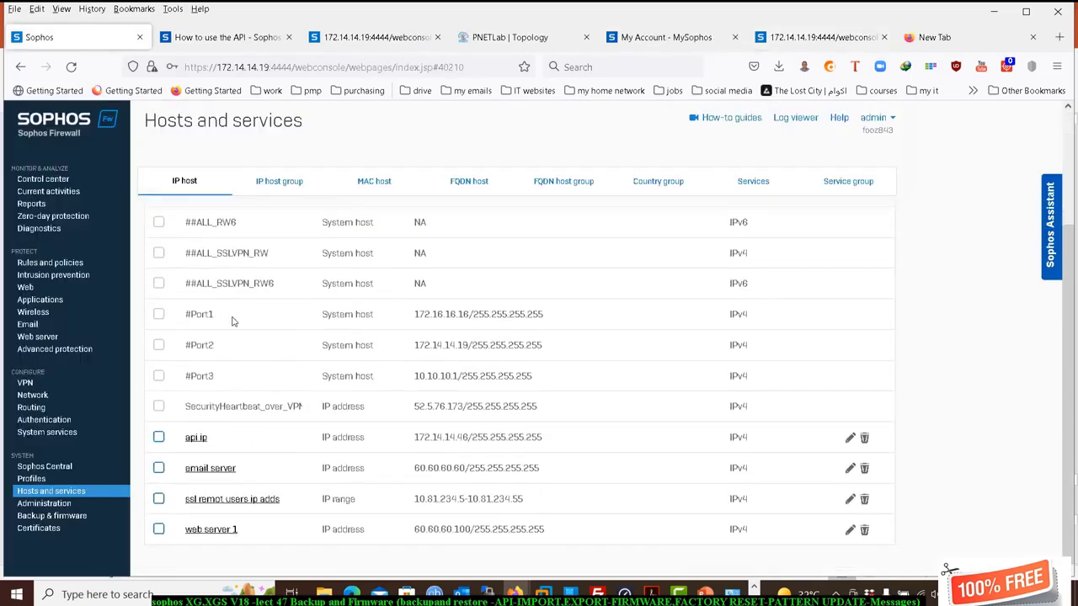
scroll(376, 436, up, 3)
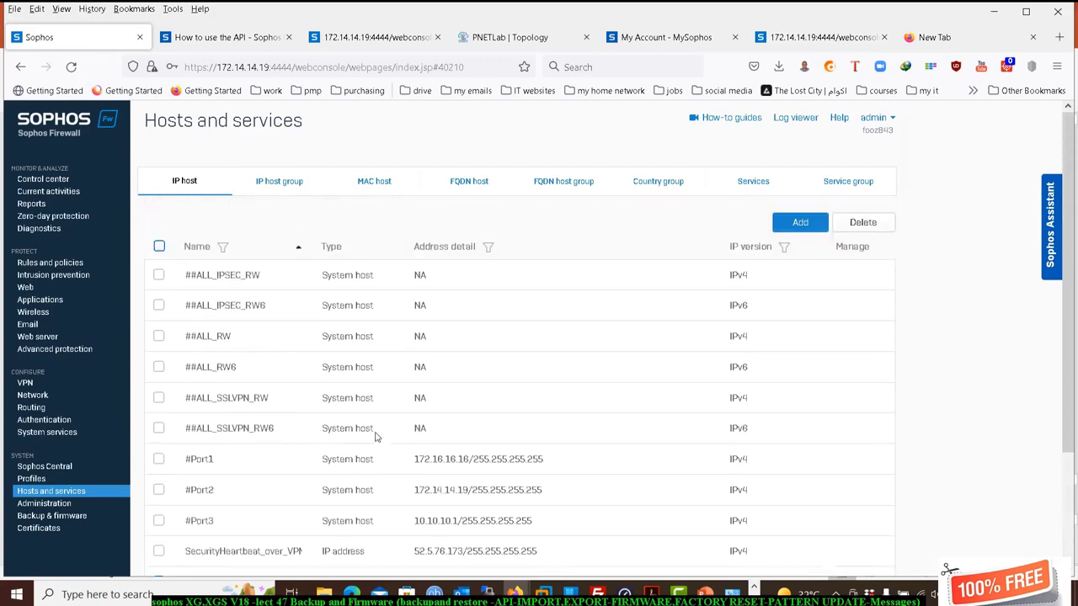
scroll(379, 429, down, 2)
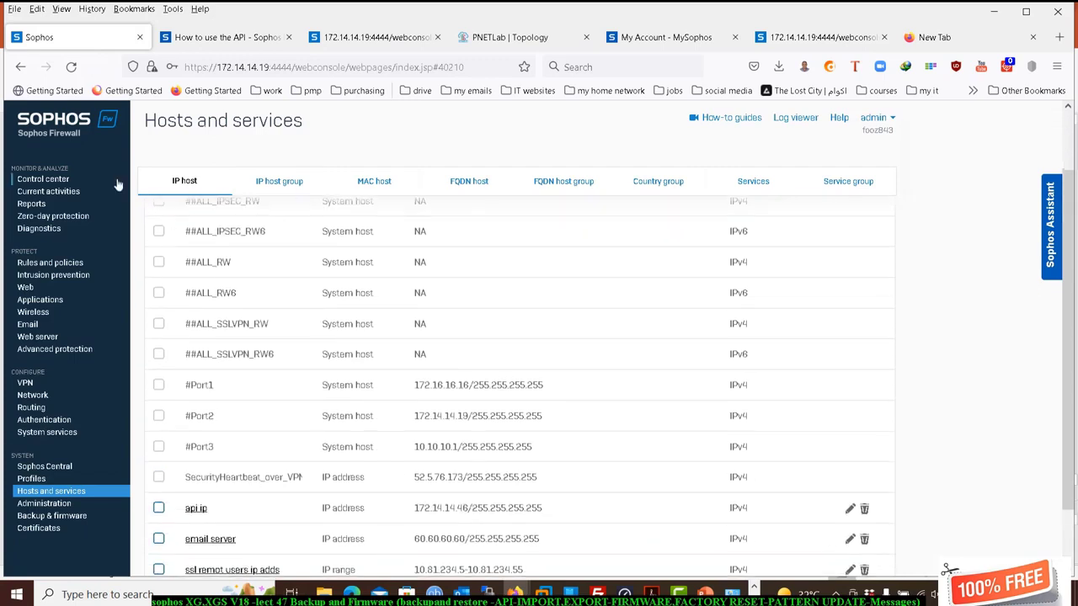
click(71, 66)
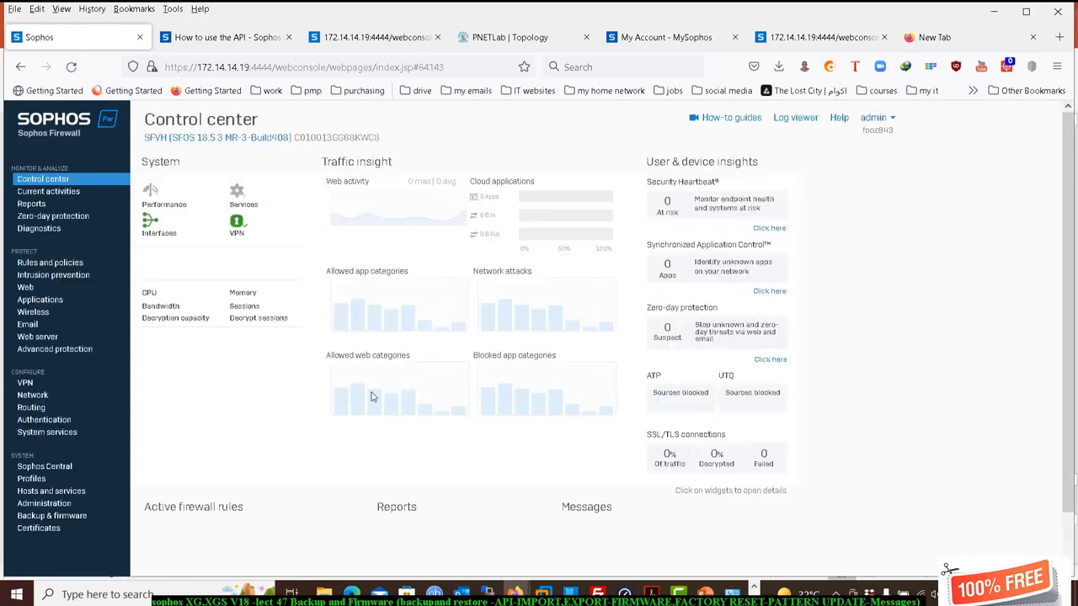
click(48, 495)
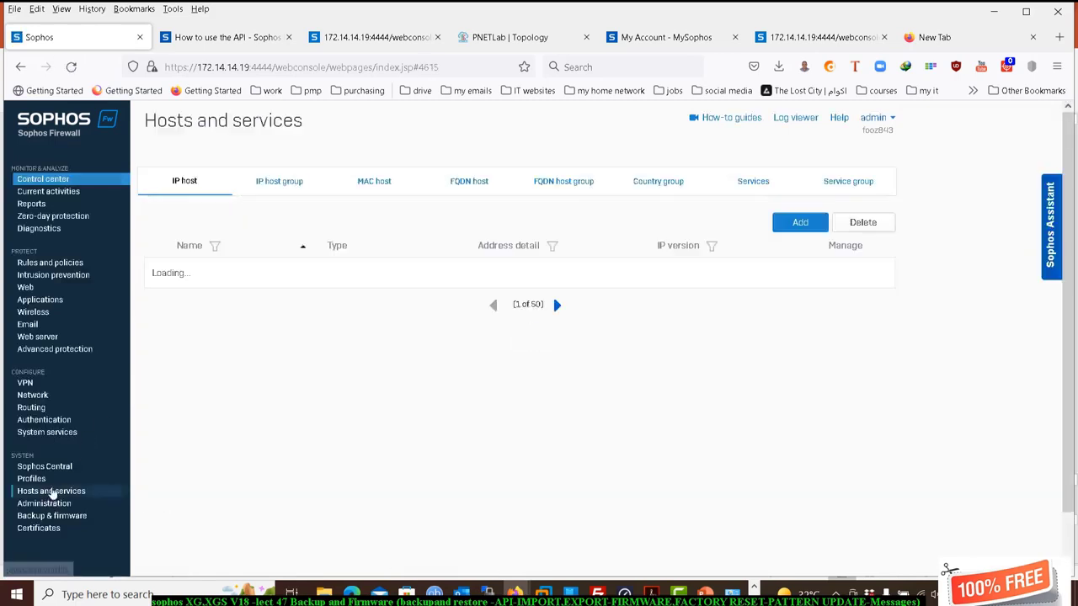
scroll(436, 425, down, 4)
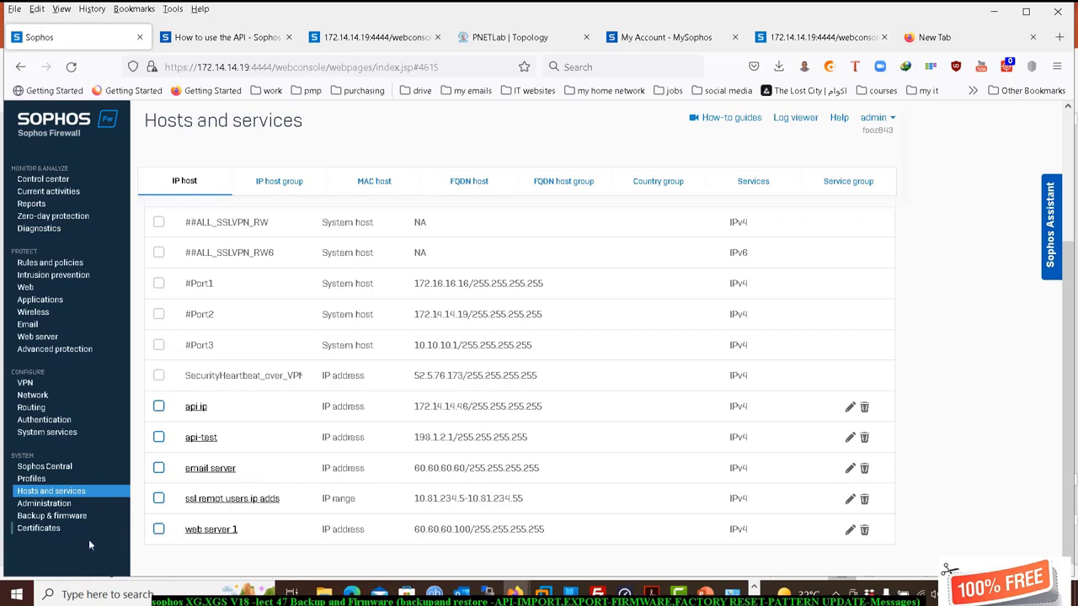
Export the full configuration from Backup & firmware > Import export.
click(63, 520)
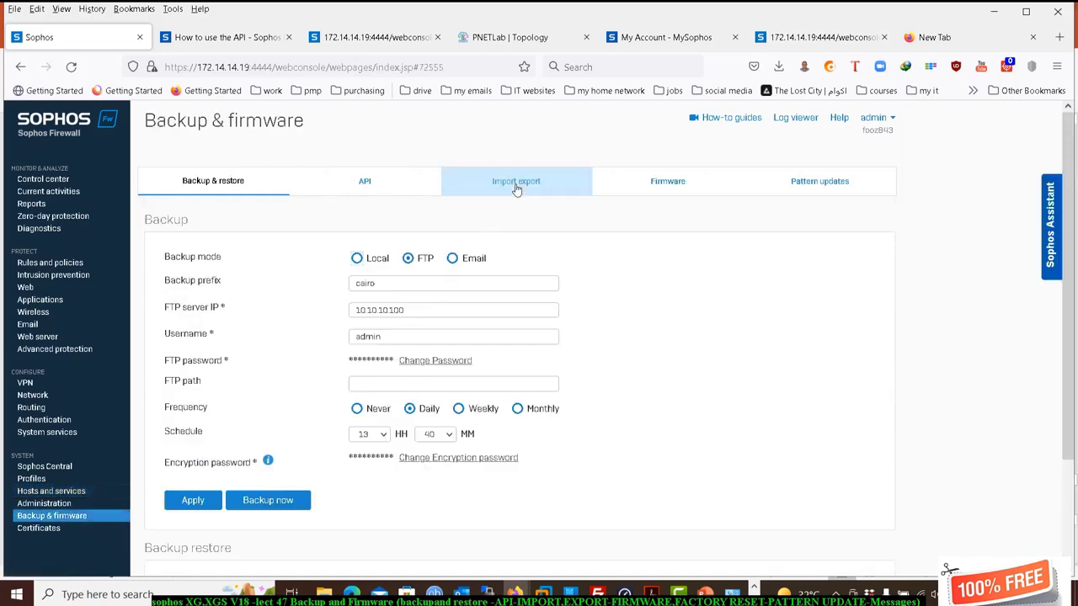
click(516, 183)
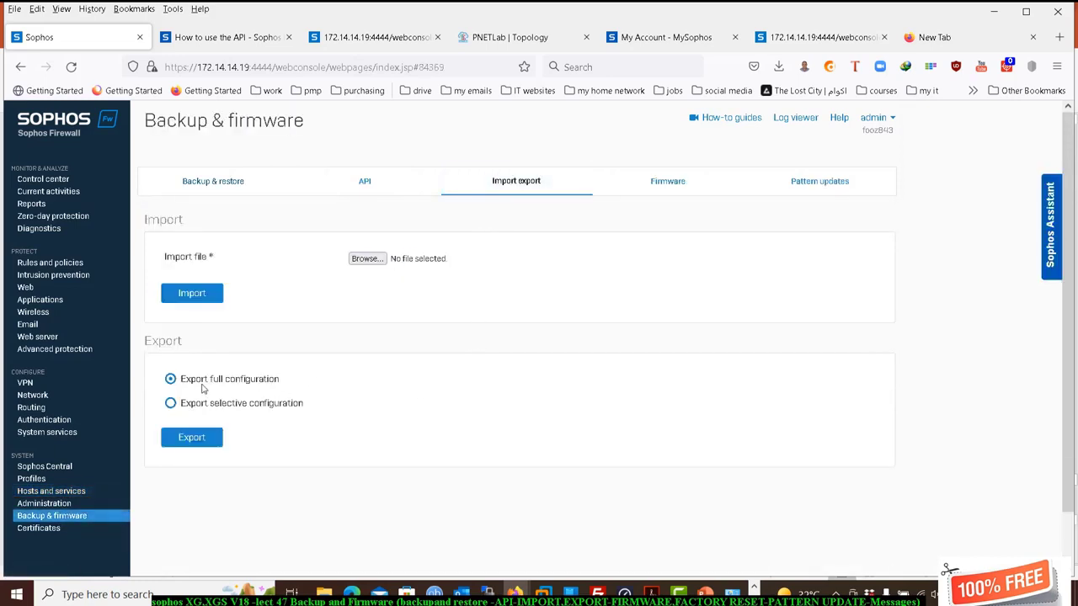
click(205, 439)
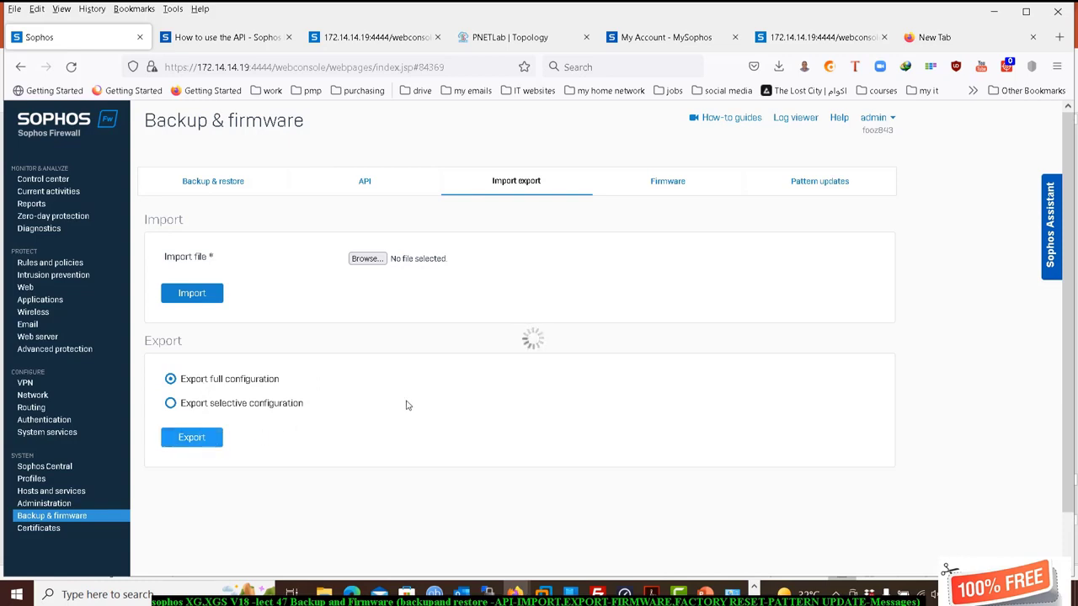
In File Explorer, go to my data (E:) and select the exported configuration archive.
click(324, 594)
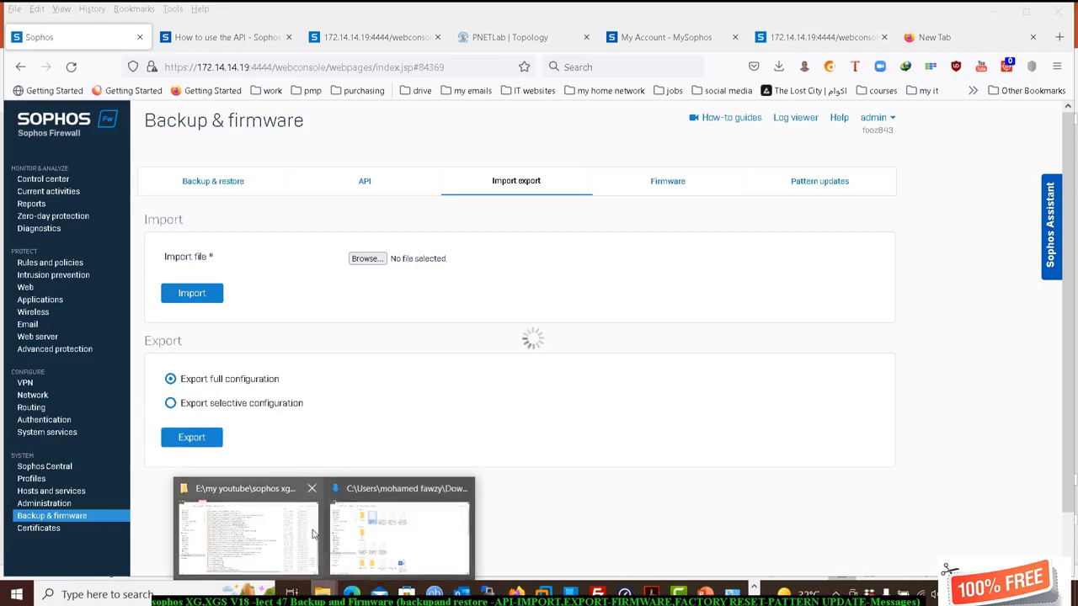
click(396, 535)
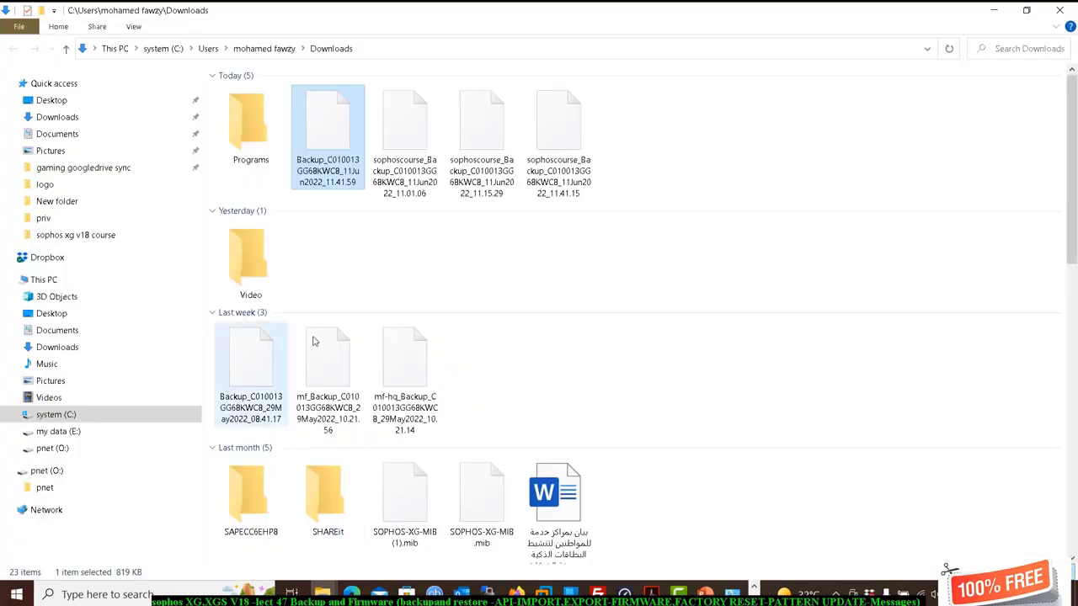
click(107, 437)
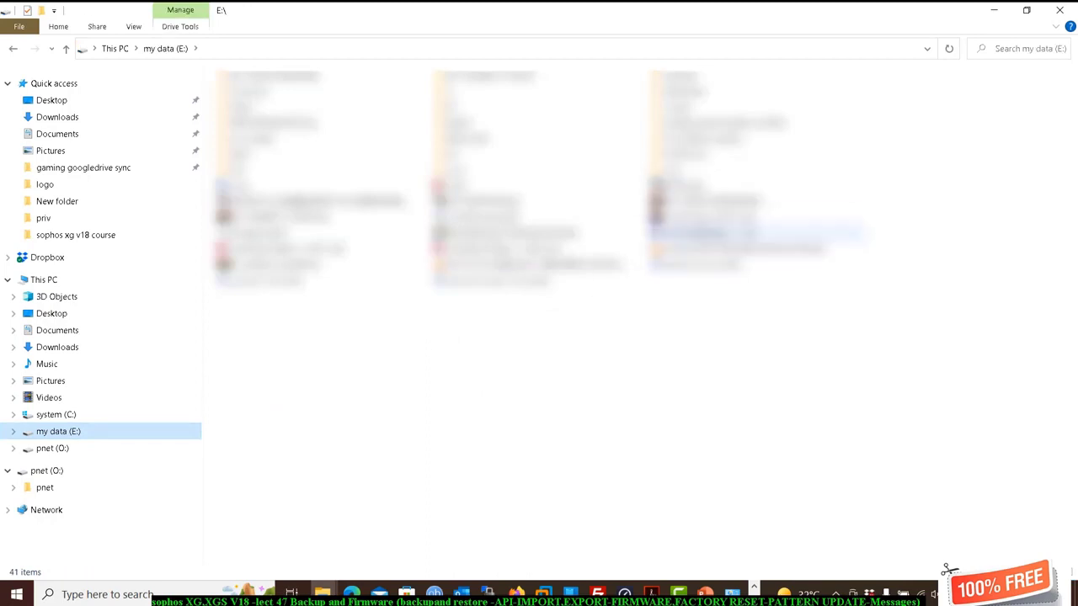
click(712, 200)
Open the TAR archive in WinRAR, dismiss the trial notice, and inspect Entities.xml.
double_click(712, 200)
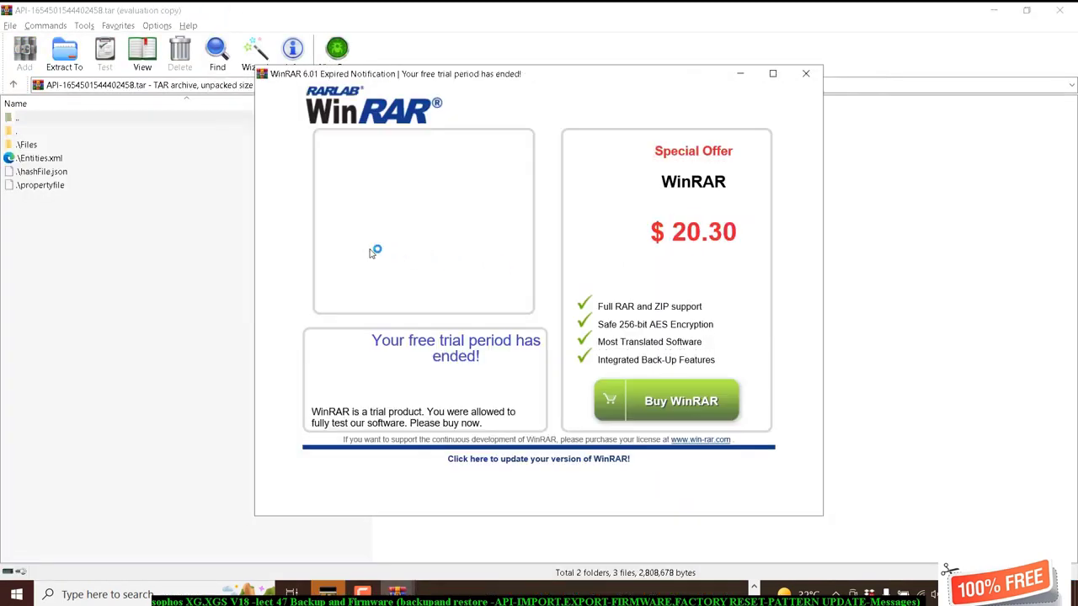
click(806, 73)
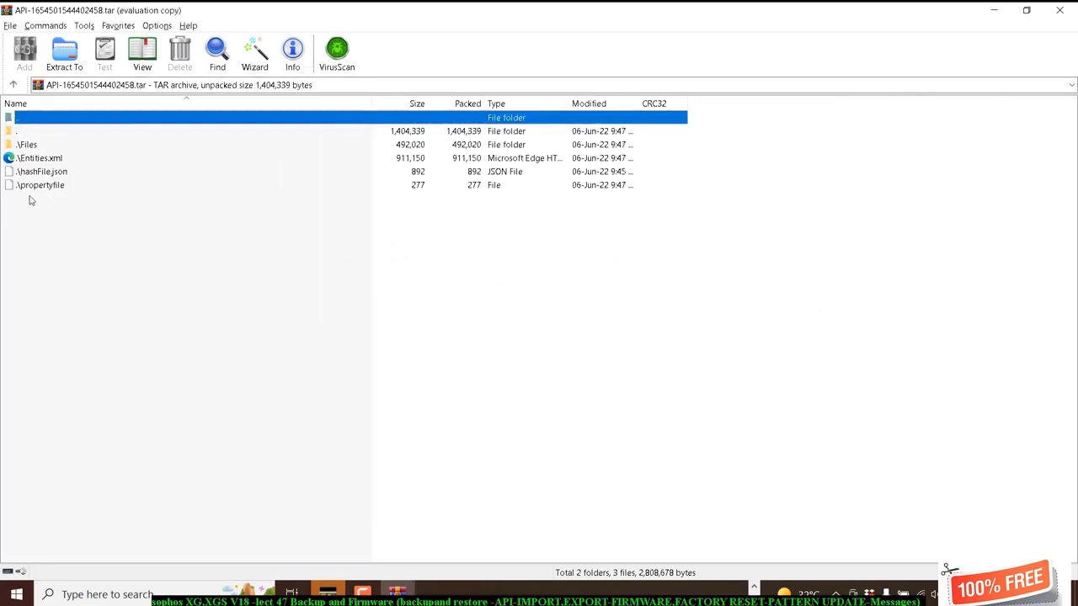
click(49, 160)
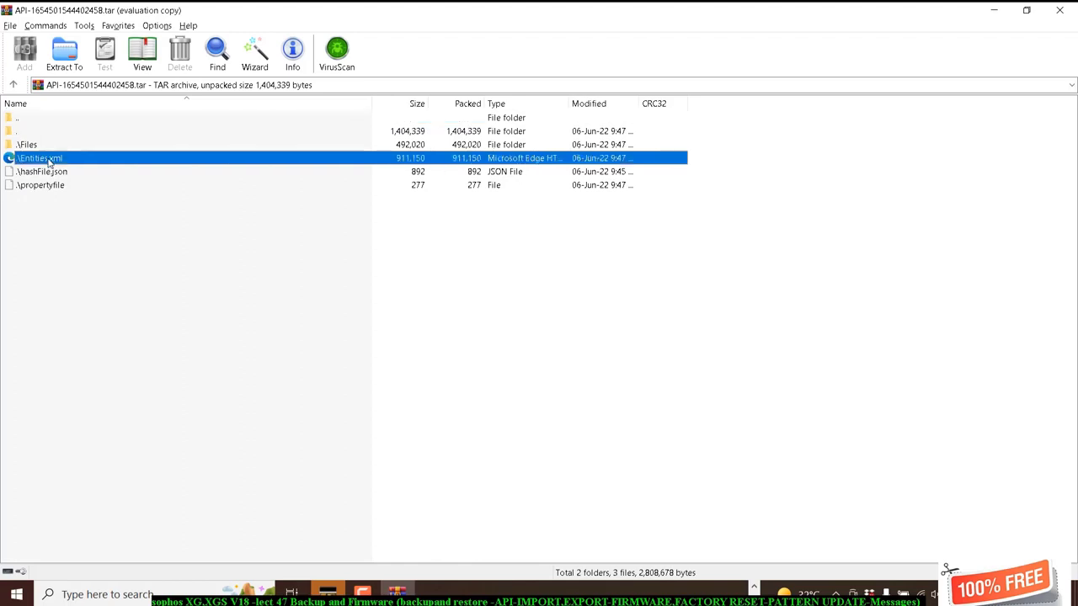
right_click(49, 160)
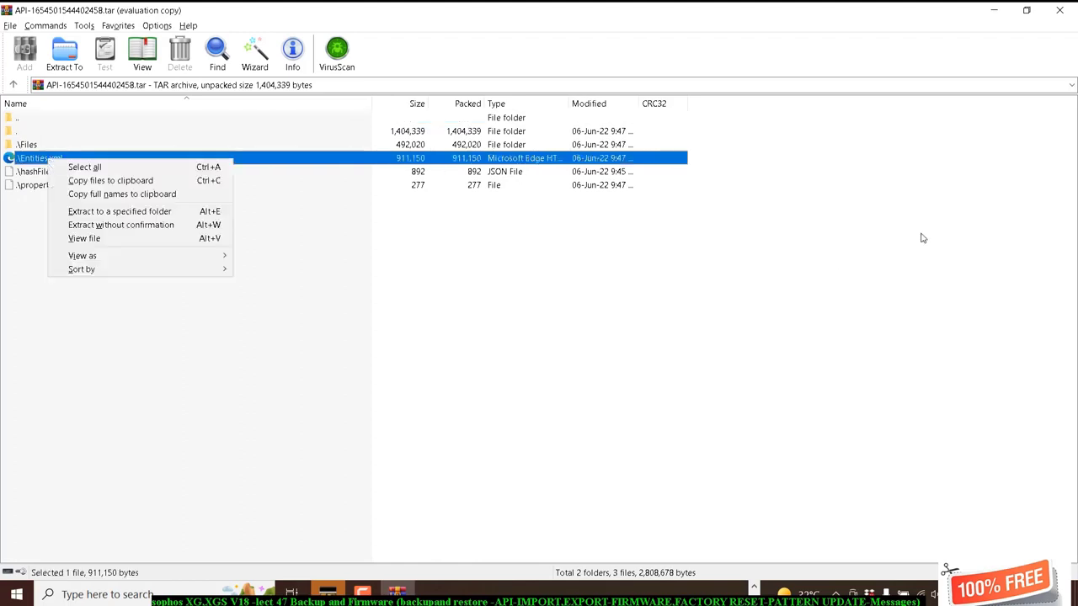
click(977, 12)
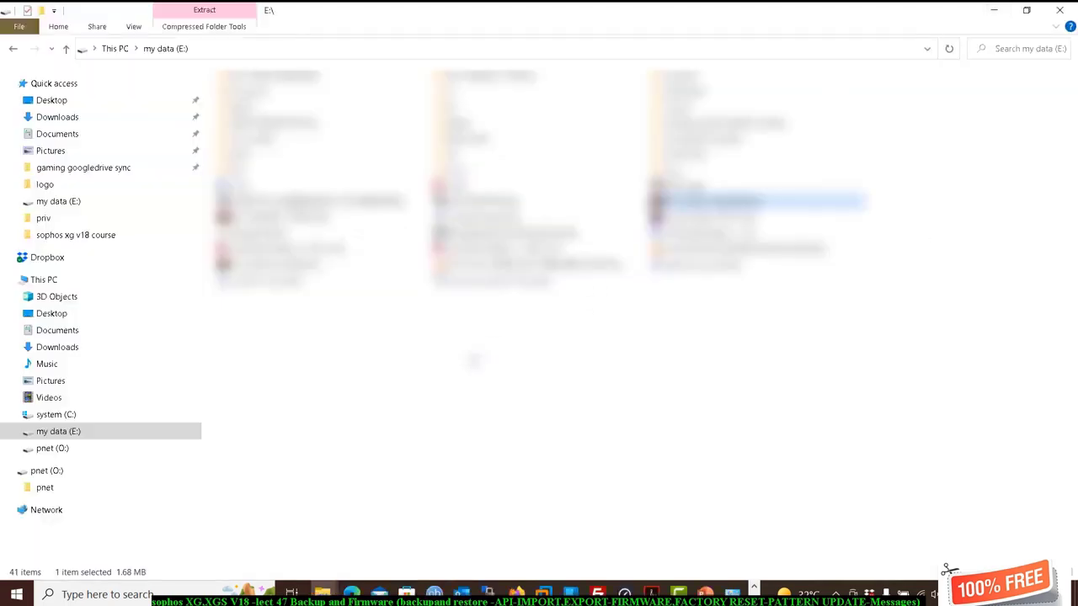
click(387, 339)
double_click(269, 75)
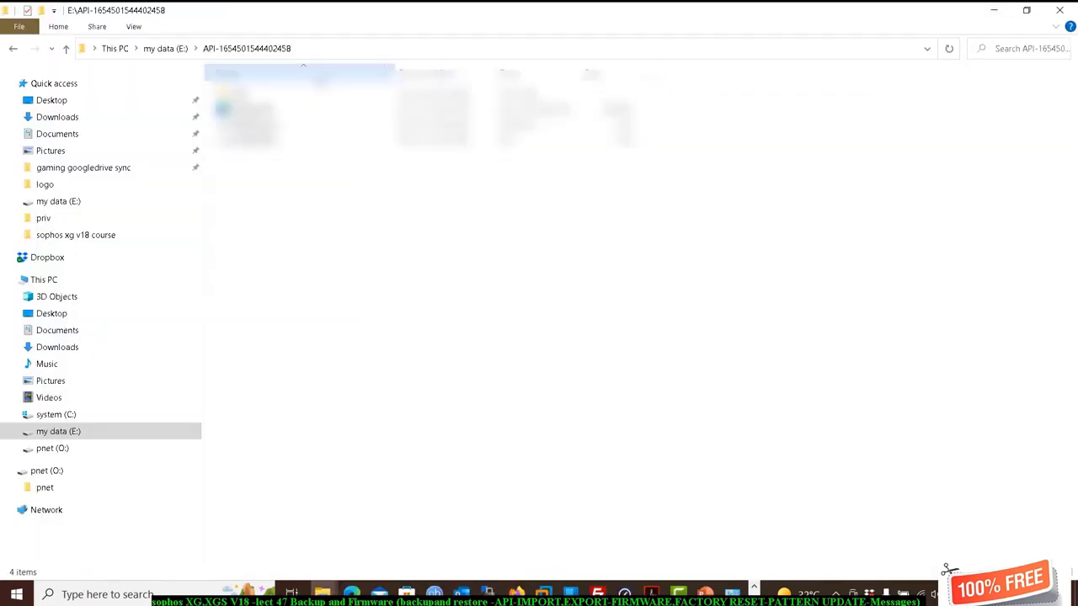
click(253, 108)
right_click(255, 111)
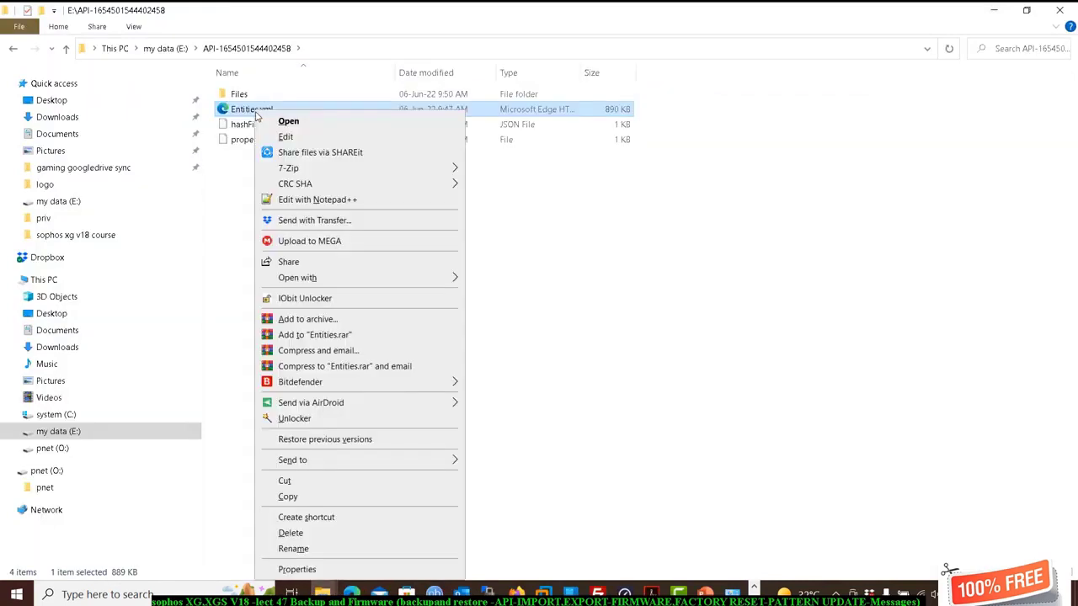
View Entities.xml's FirewallRule and ProtocolSecurity entries in Notepad++, then minimize the editor.
click(352, 202)
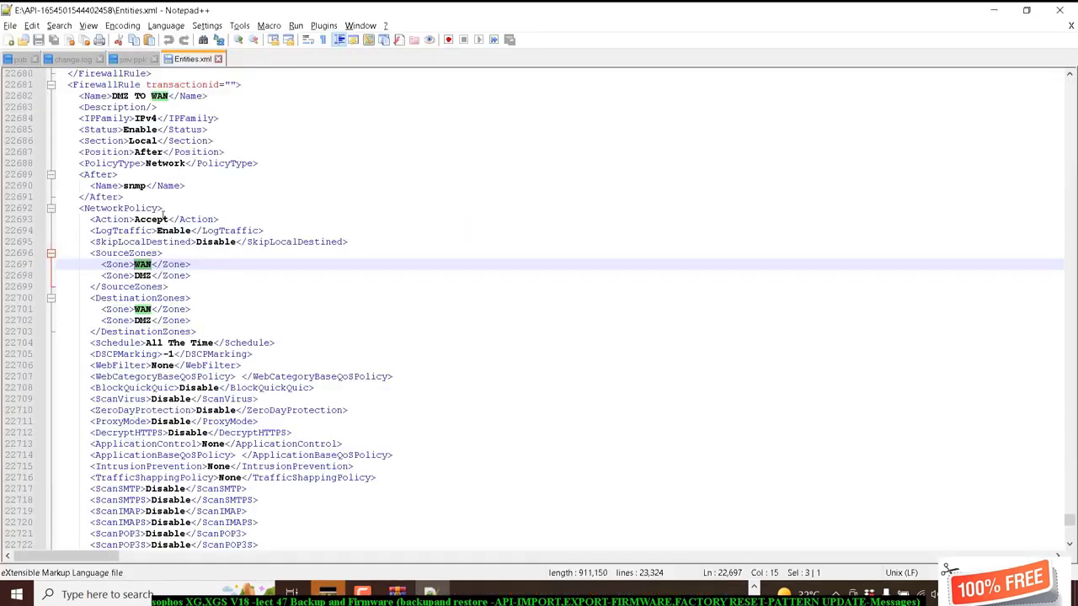
scroll(166, 187, up, 16)
scroll(166, 185, up, 20)
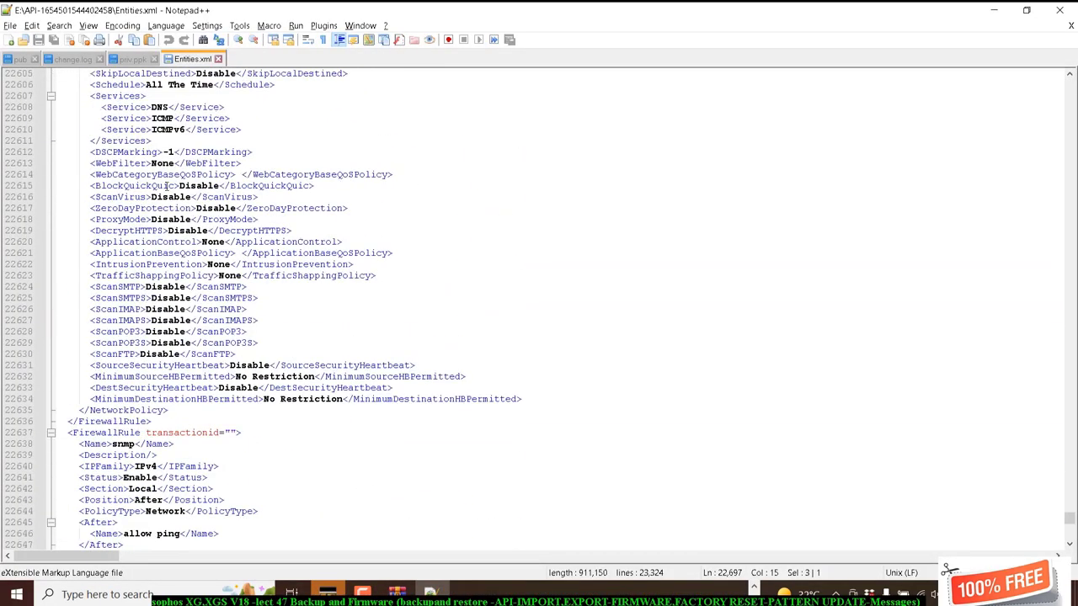
scroll(168, 185, up, 20)
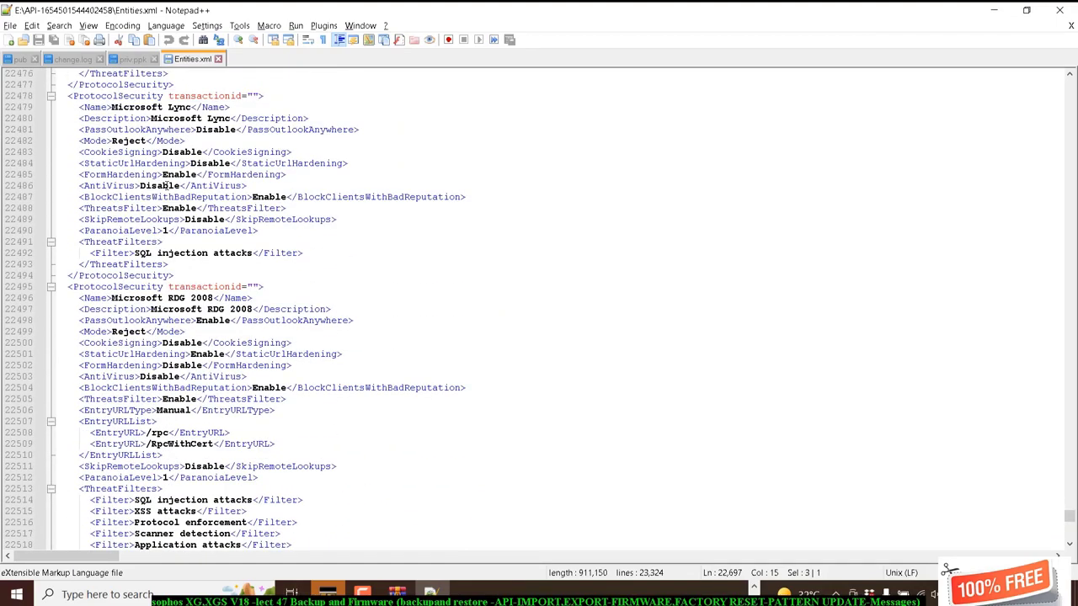
scroll(166, 185, down, 5)
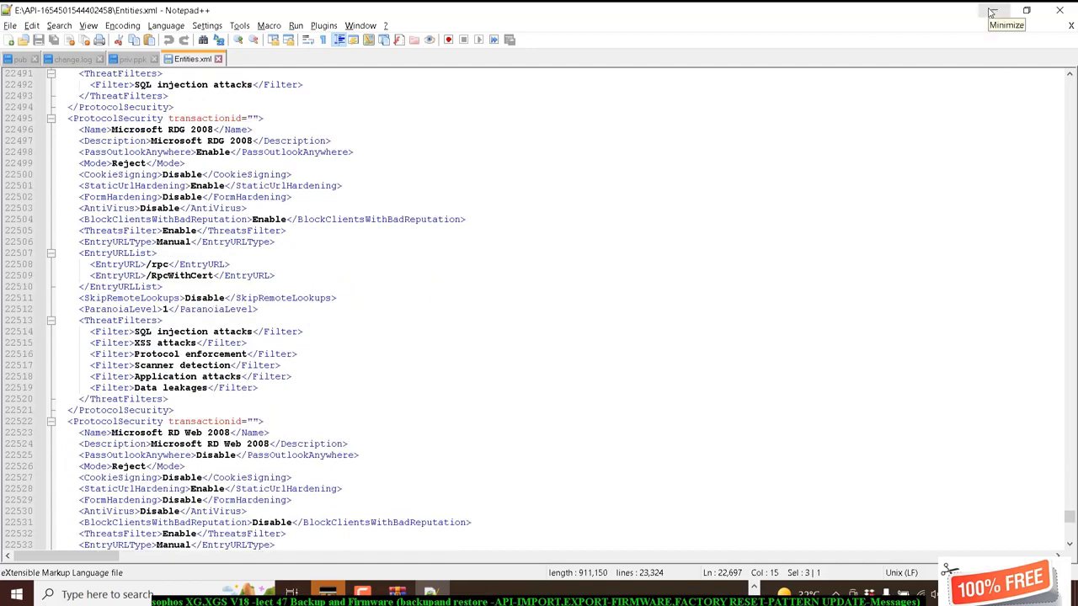
click(992, 12)
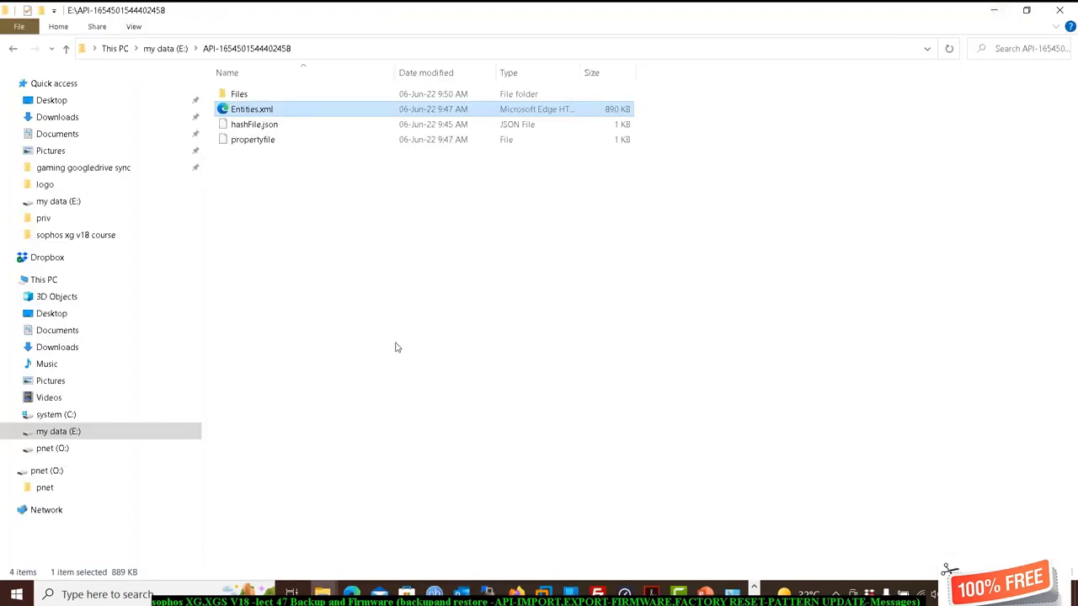
Back in the firewall console, reload the page, dismiss the error, and pick an import file.
click(520, 593)
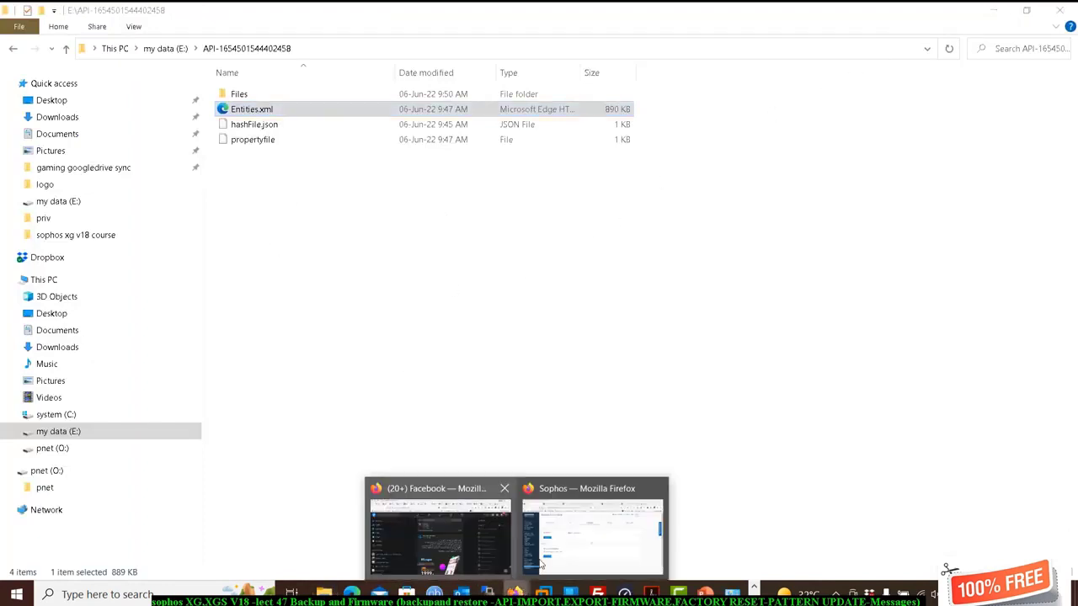
click(565, 559)
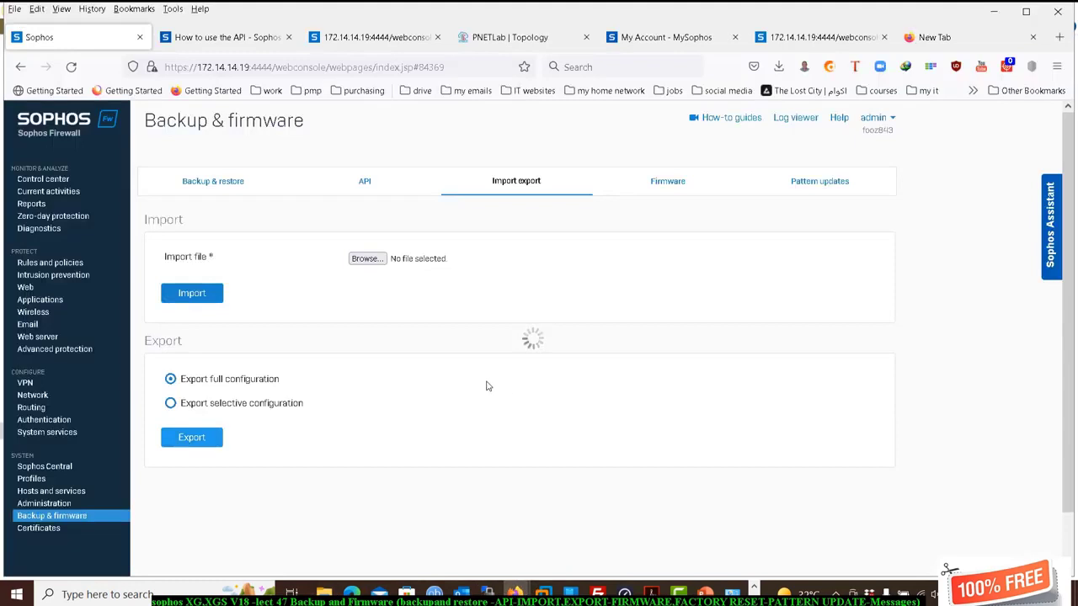
click(71, 66)
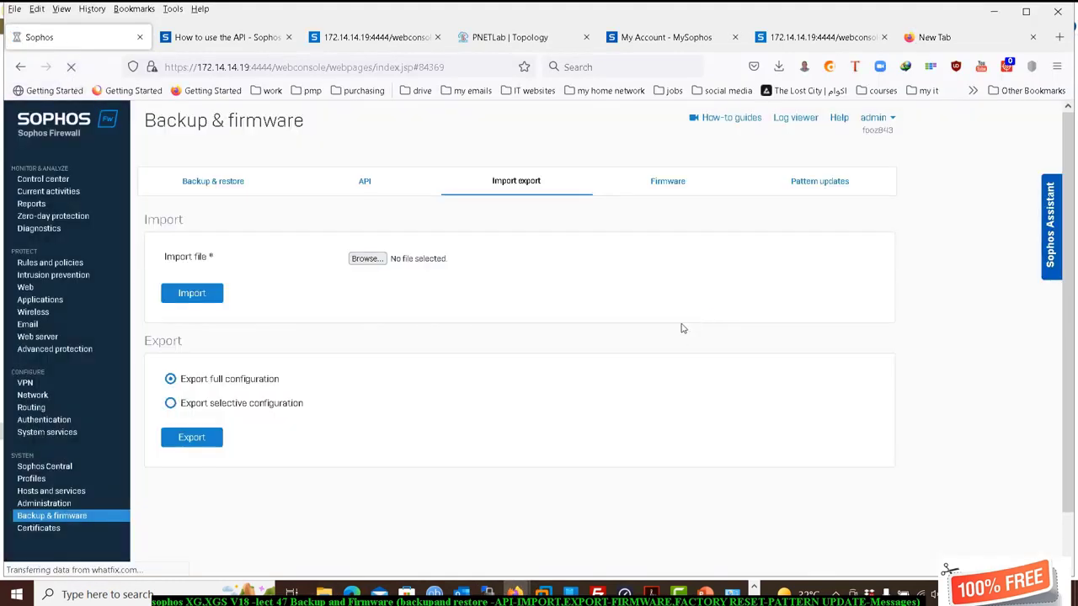
click(709, 313)
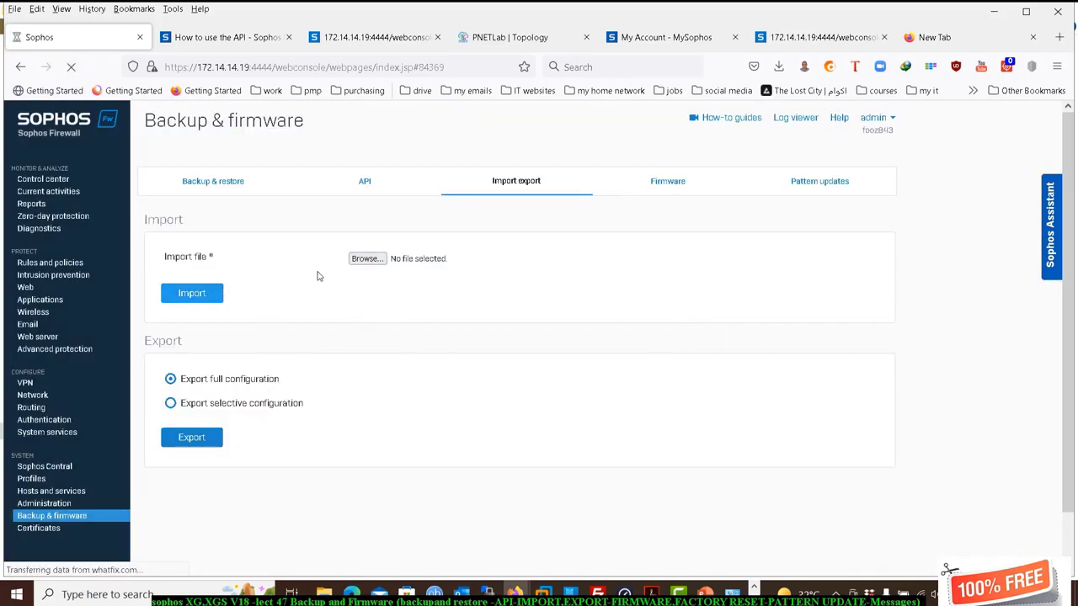
click(367, 258)
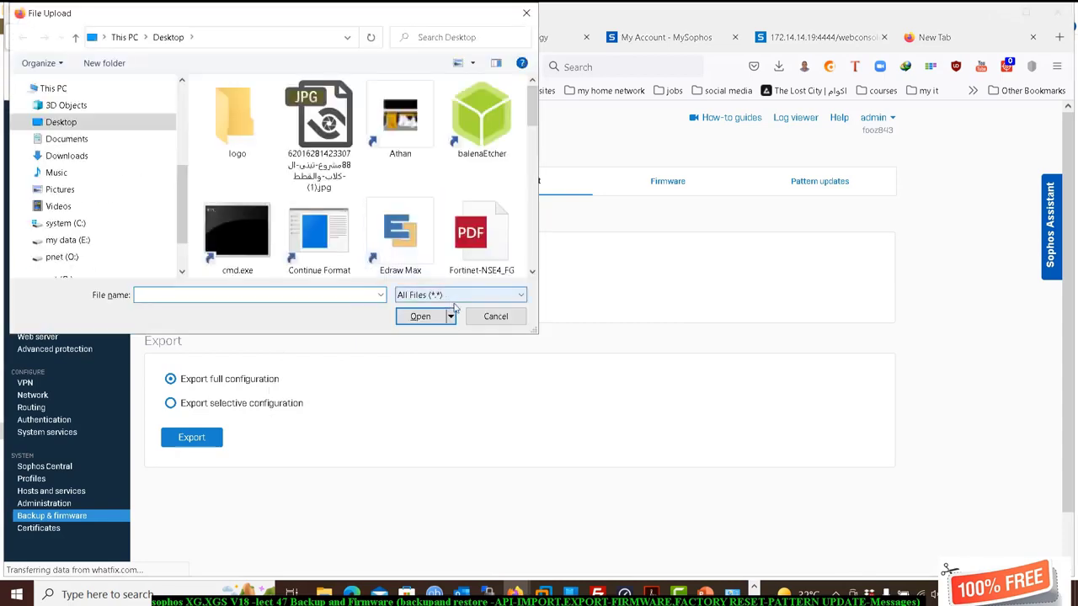
Cancel the import file selection and return to the Control center dashboard.
click(495, 315)
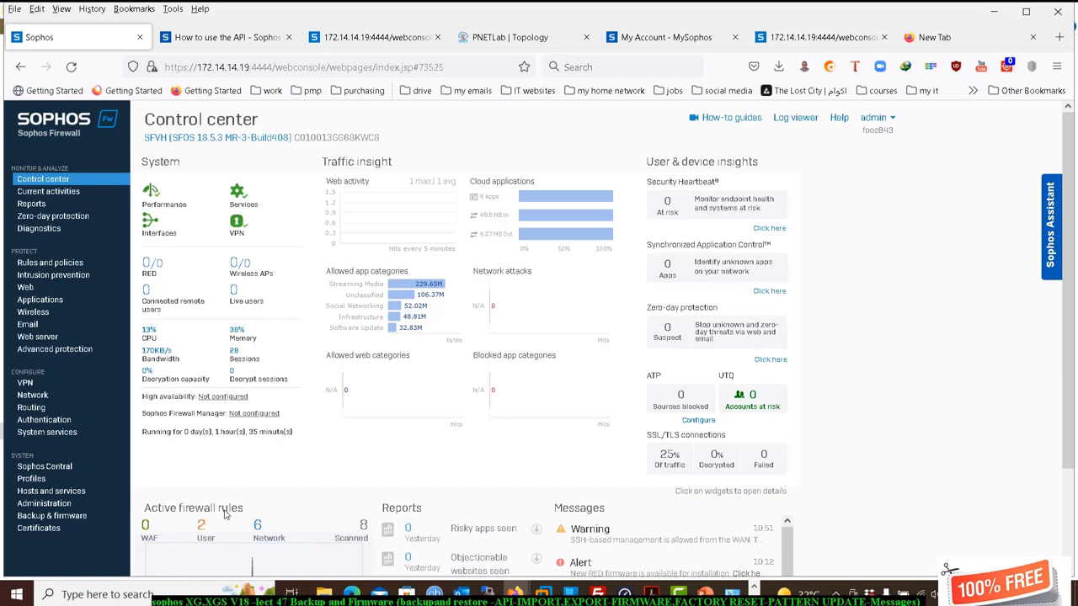
Go to Backup & firmware via Hosts and services and show the Import export tab.
click(76, 492)
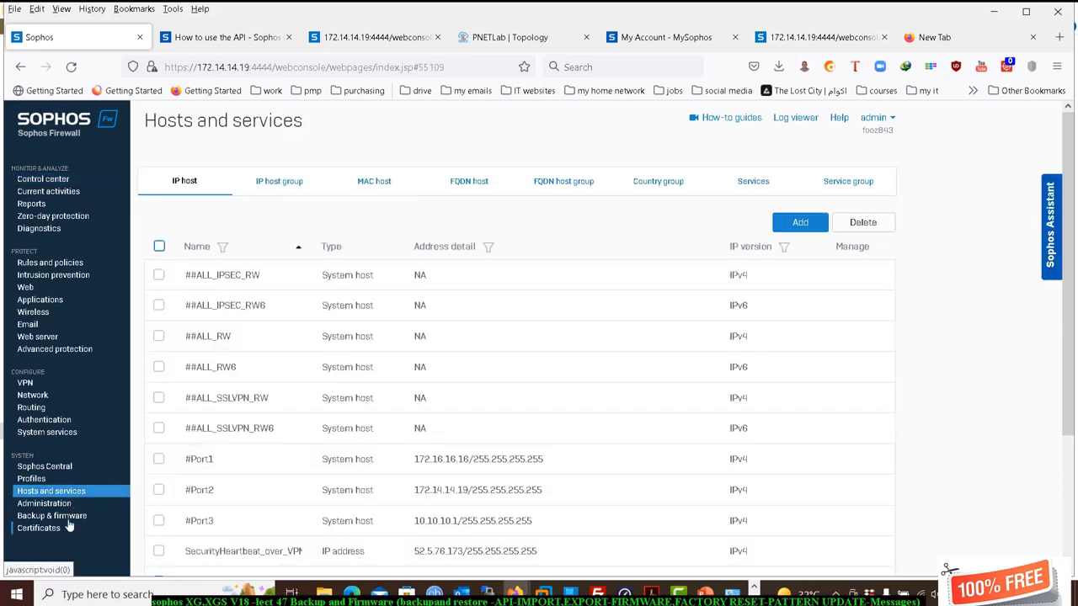
click(69, 519)
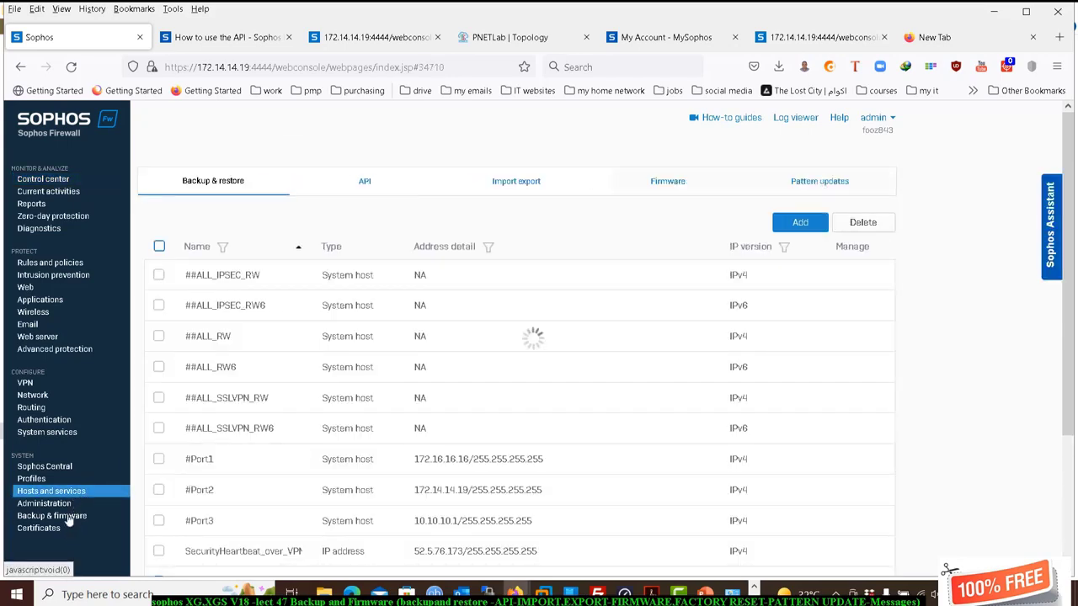
click(522, 183)
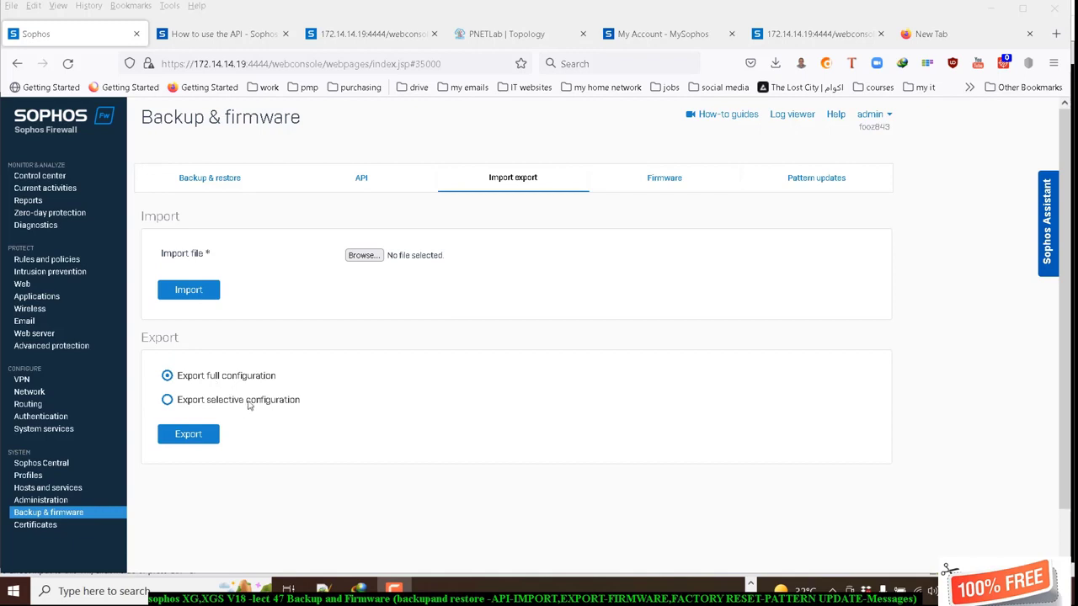
click(239, 406)
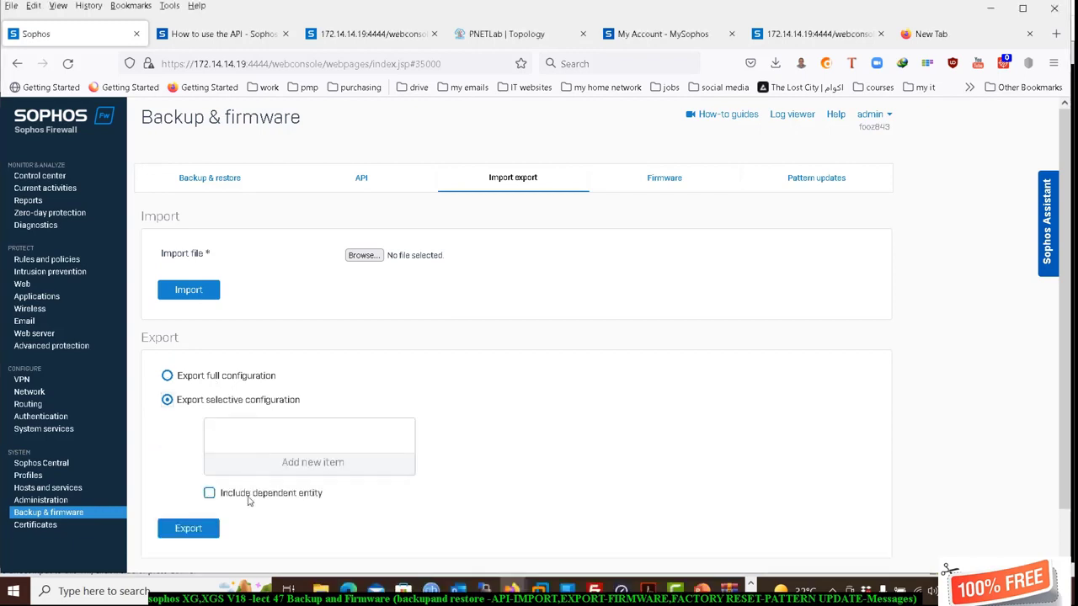
click(312, 462)
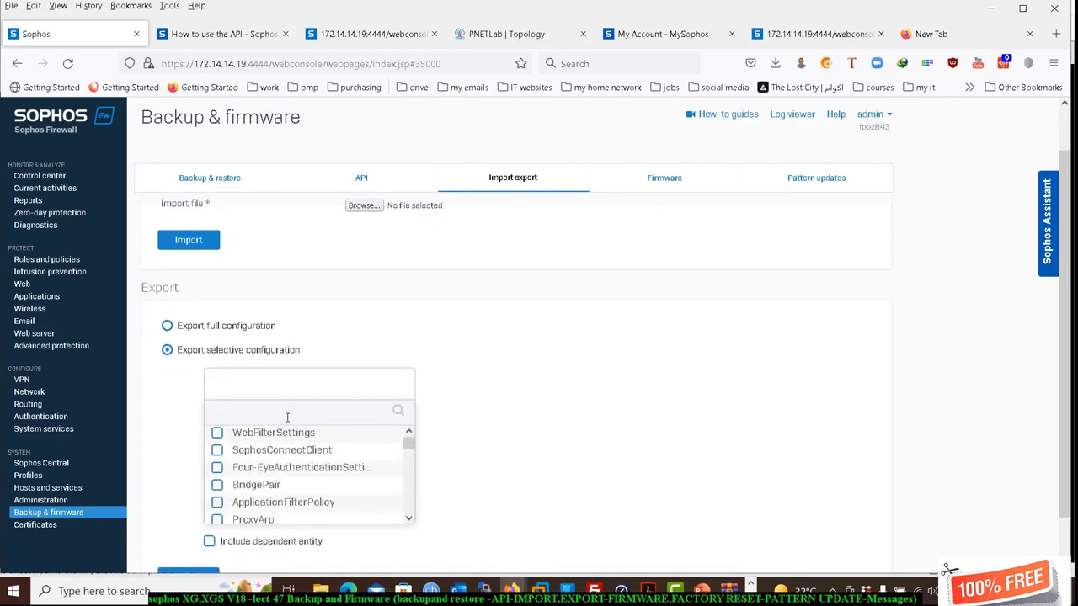
text(user)
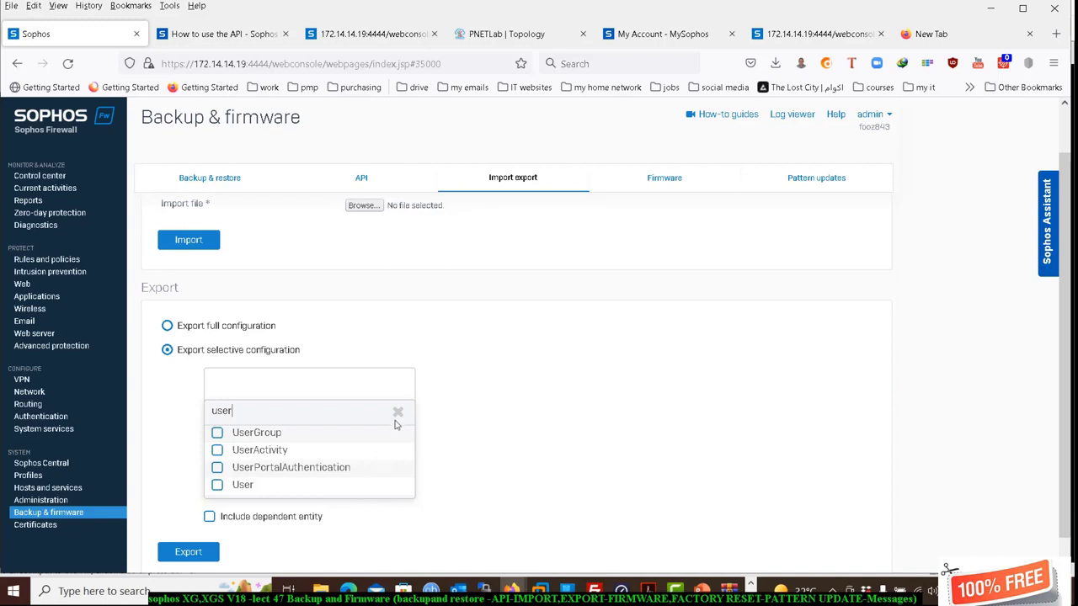
click(485, 383)
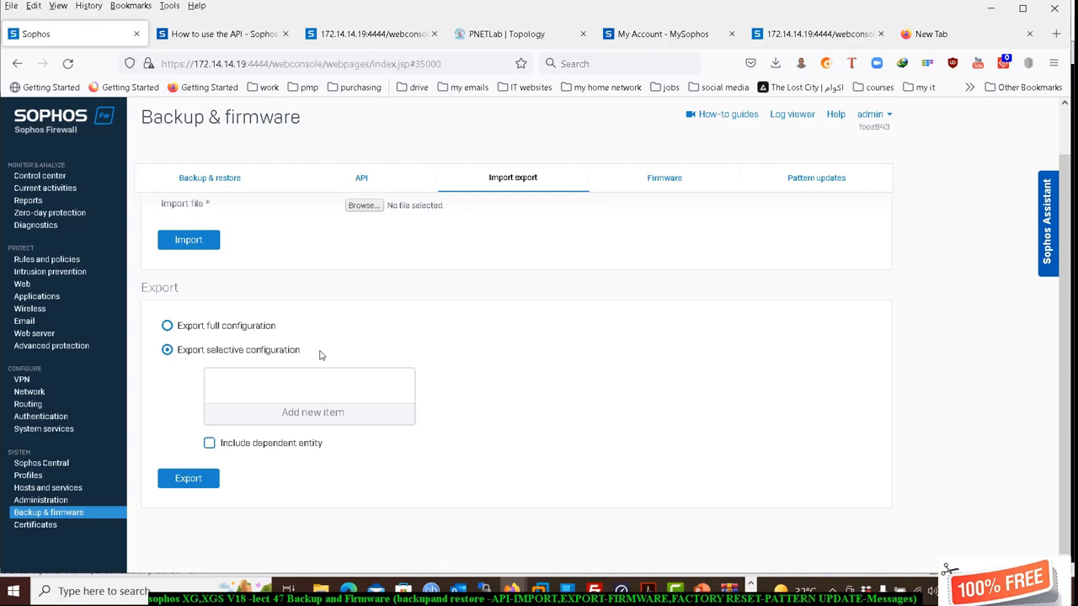
click(252, 326)
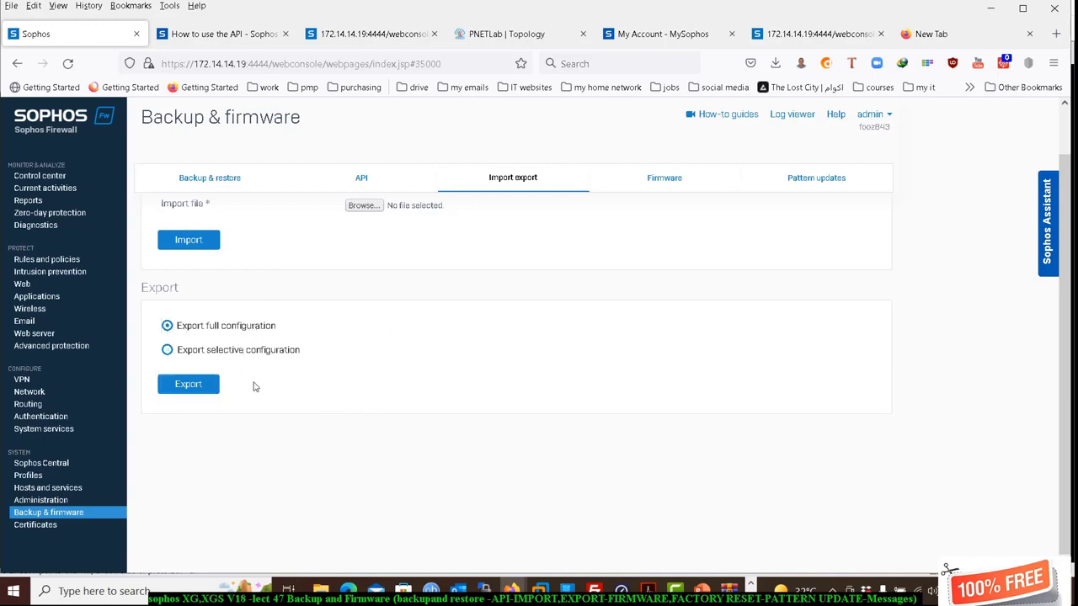
Close the old archive and open API-1654943488423997.tar from the download folder in WinRAR.
click(731, 592)
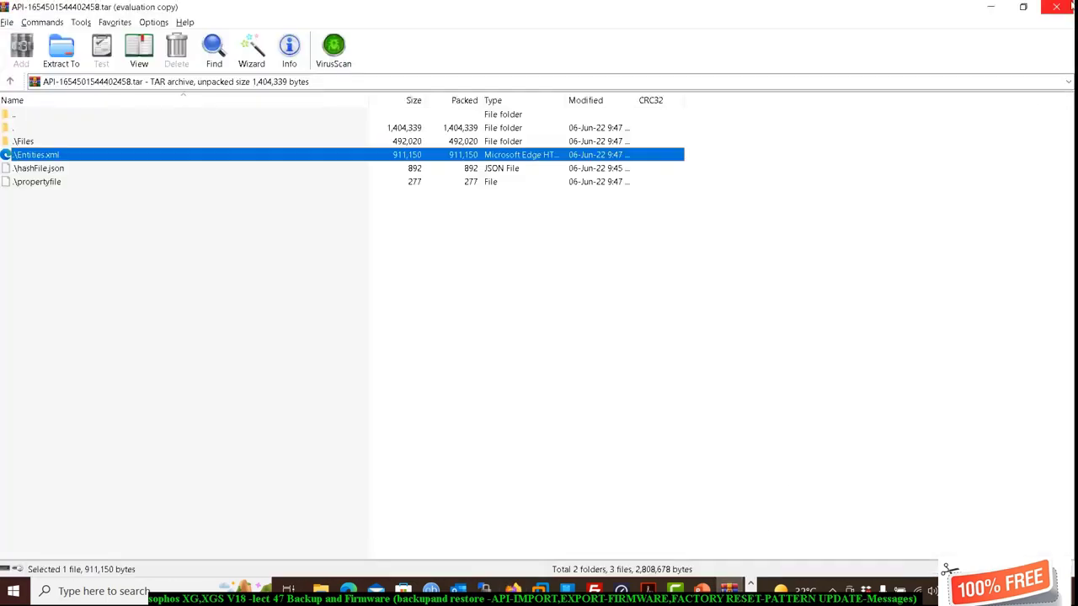
click(1053, 8)
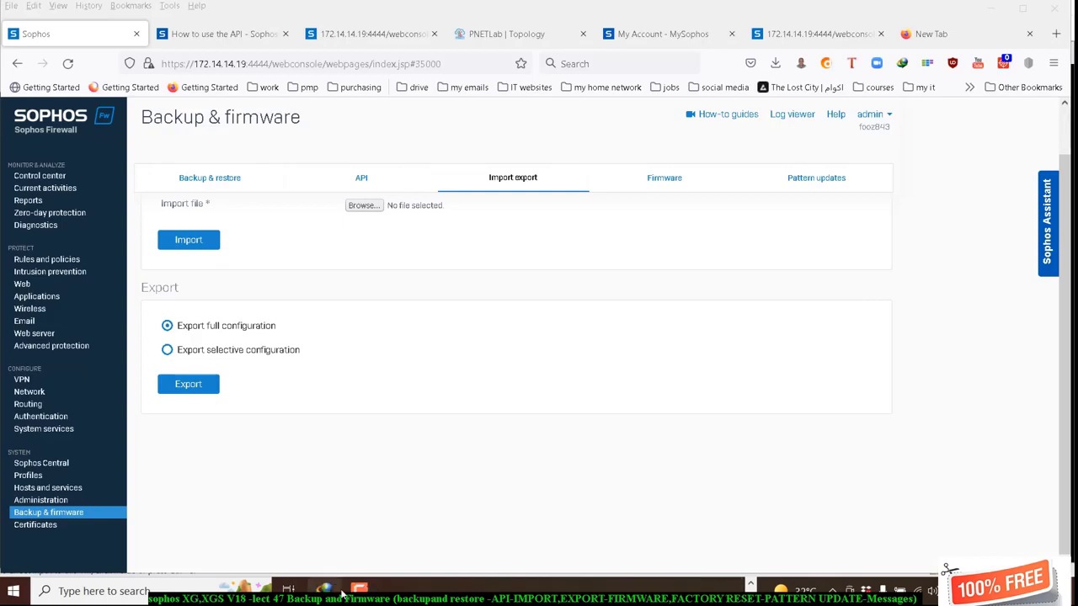
click(324, 589)
click(558, 338)
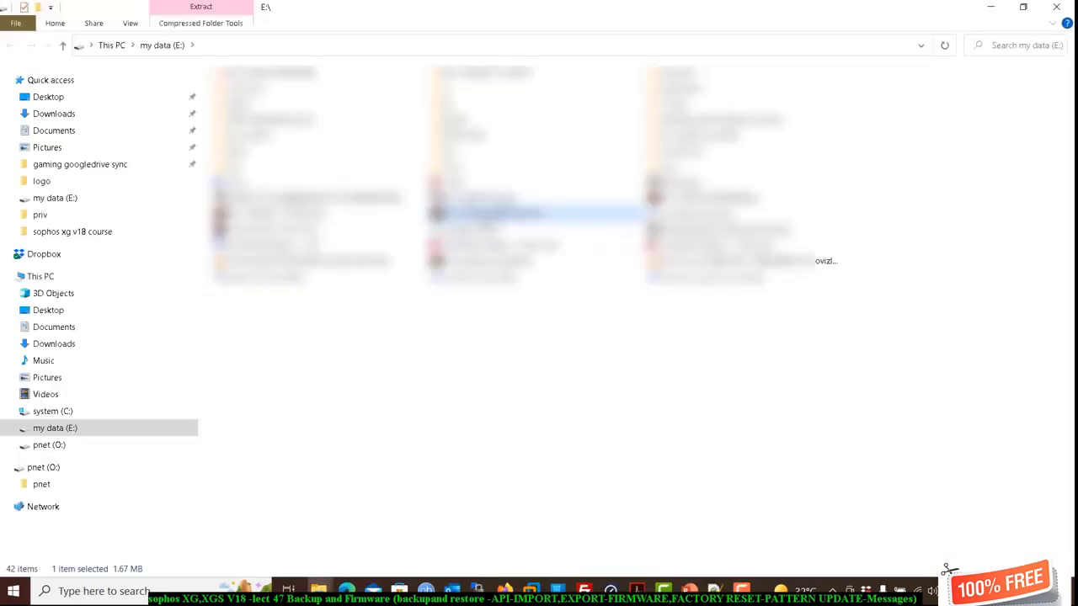
double_click(481, 215)
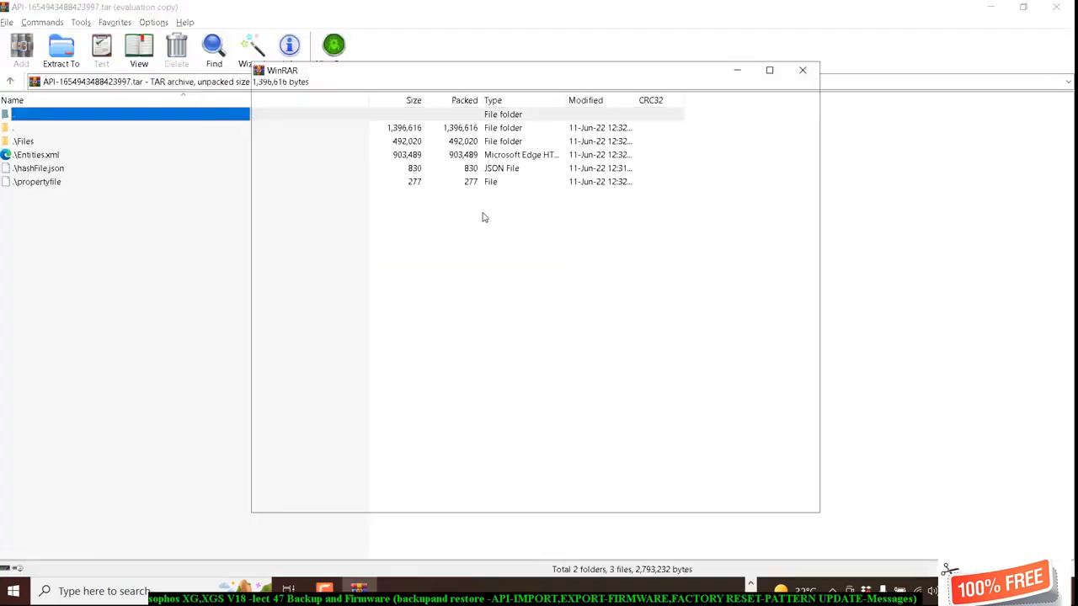
Dismiss the trial notice and inspect the Entities.xml file and Files folder in the archive.
click(805, 70)
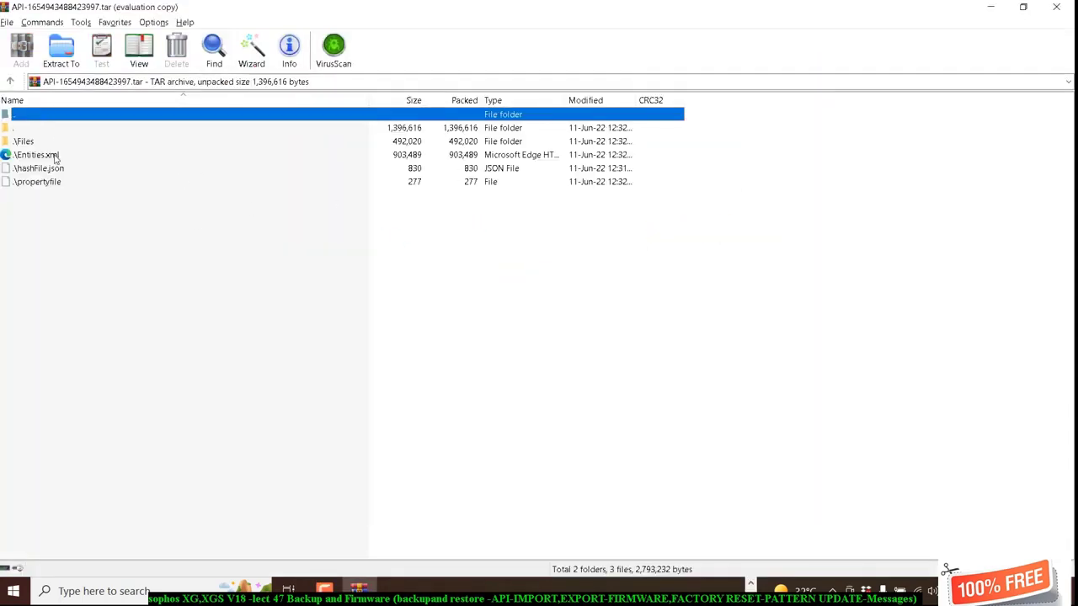
click(52, 155)
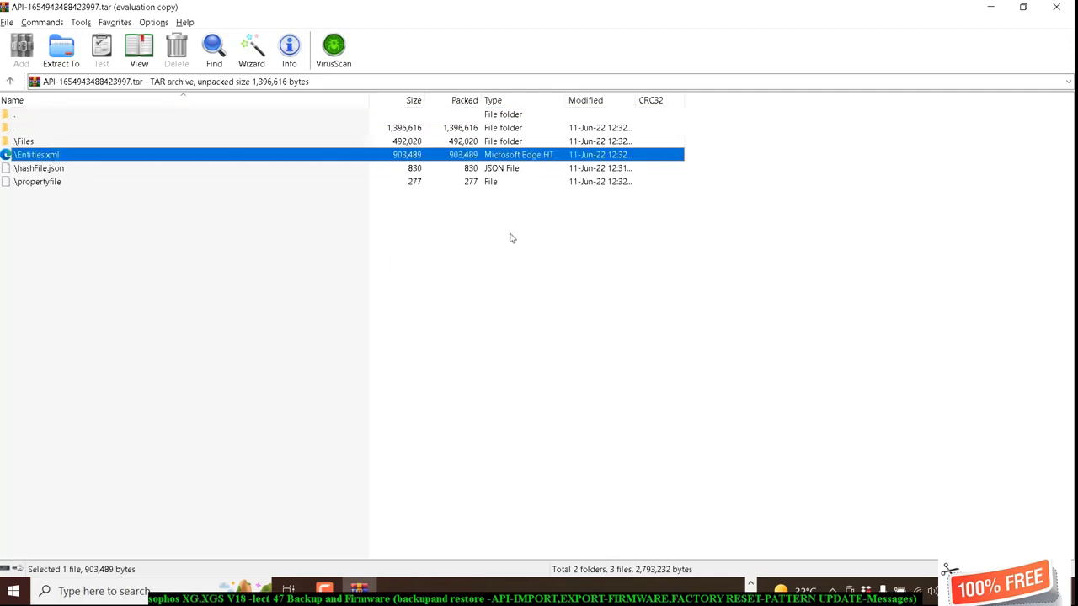
click(563, 325)
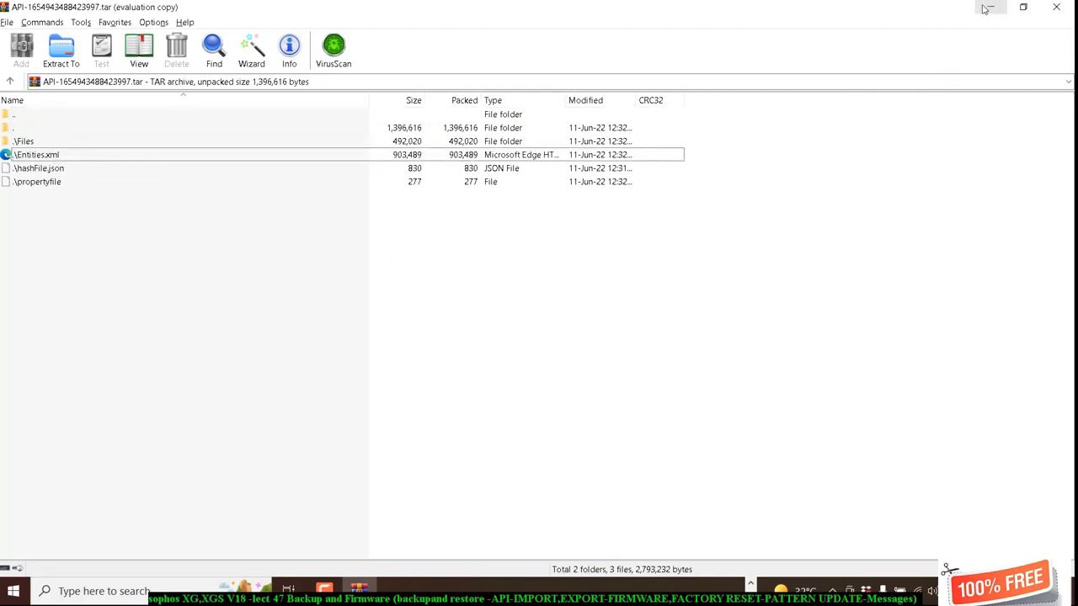
click(82, 146)
click(87, 157)
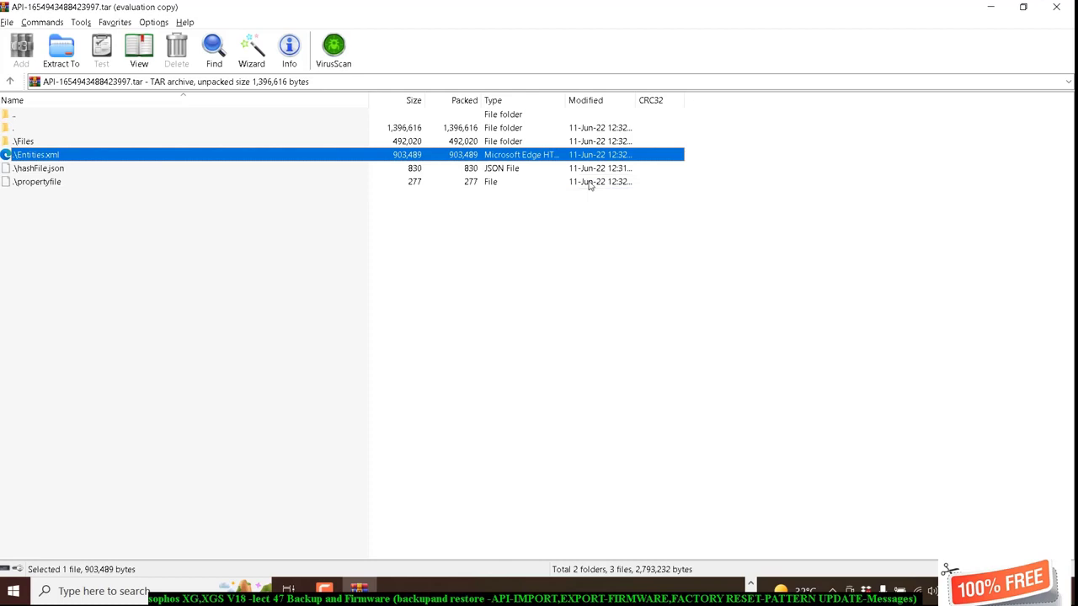
Minimize WinRAR and Explorer, then present the IMPORT EXPORT slide full screen in PowerPoint.
click(990, 7)
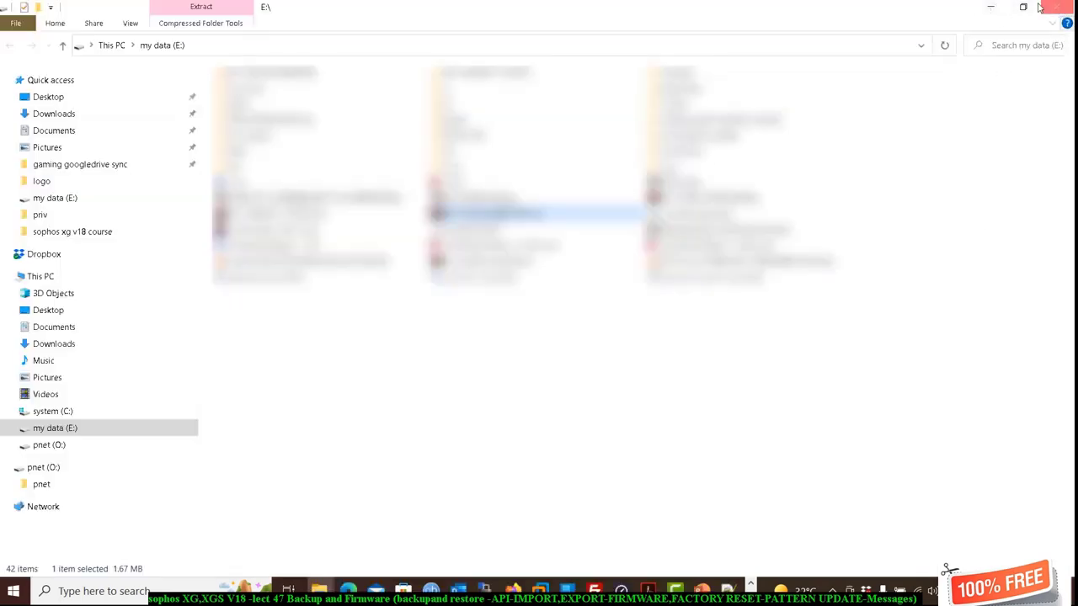
click(991, 7)
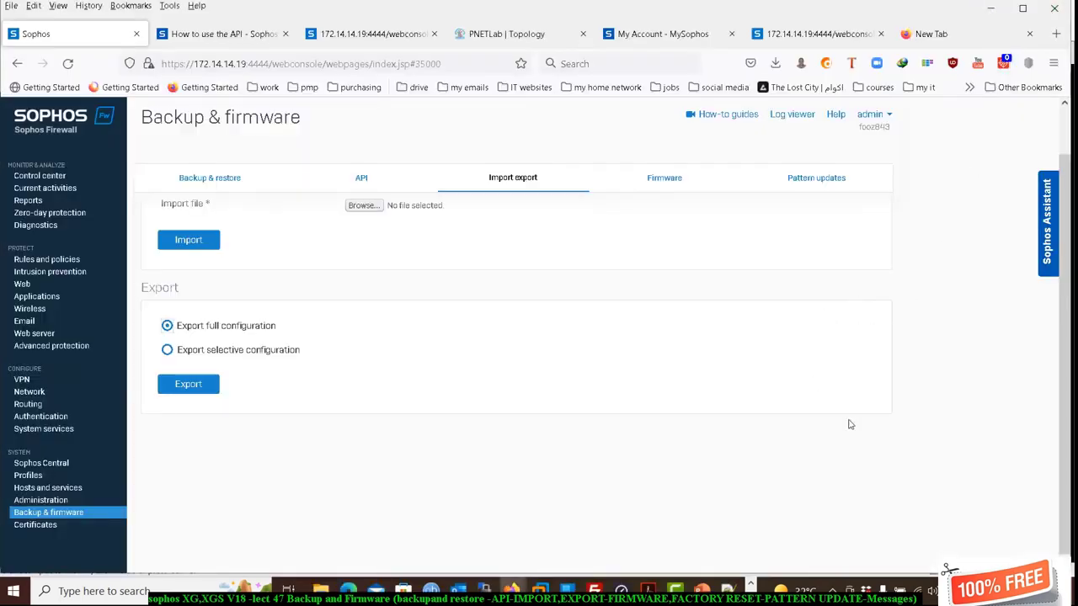
click(704, 592)
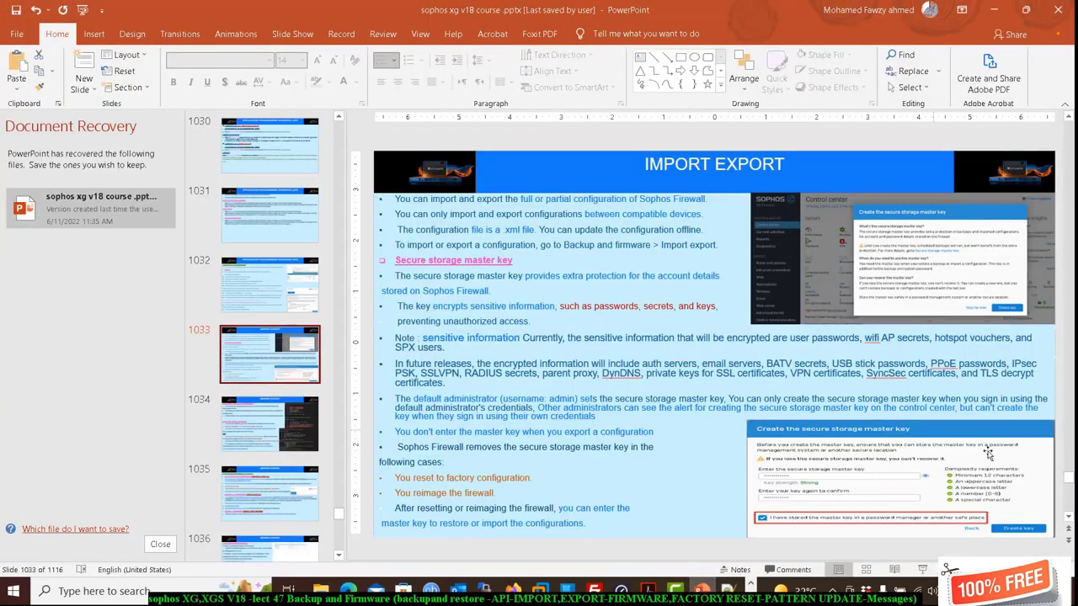
click(923, 570)
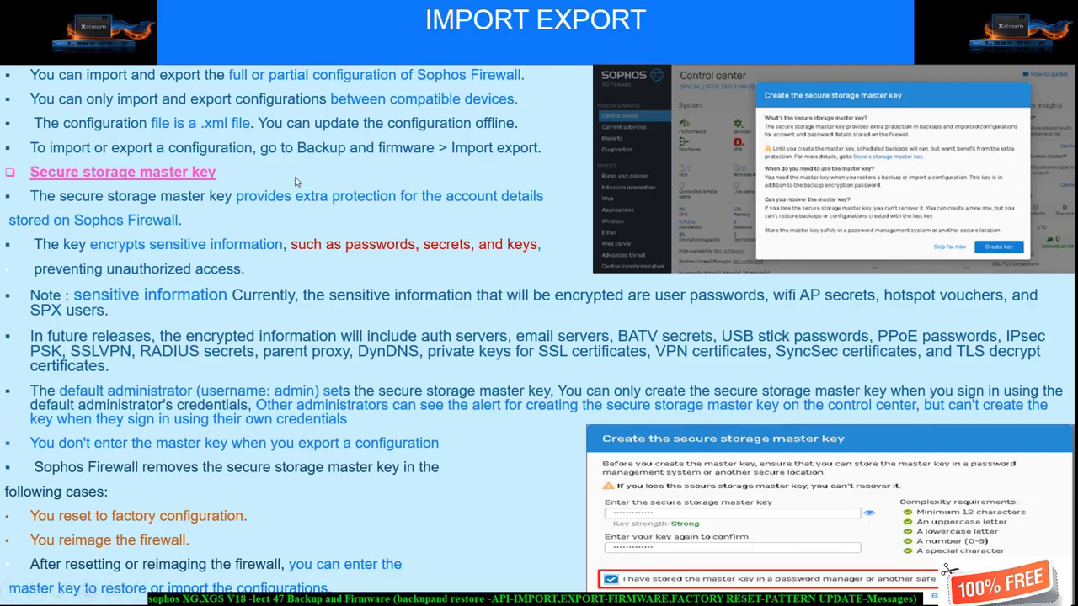
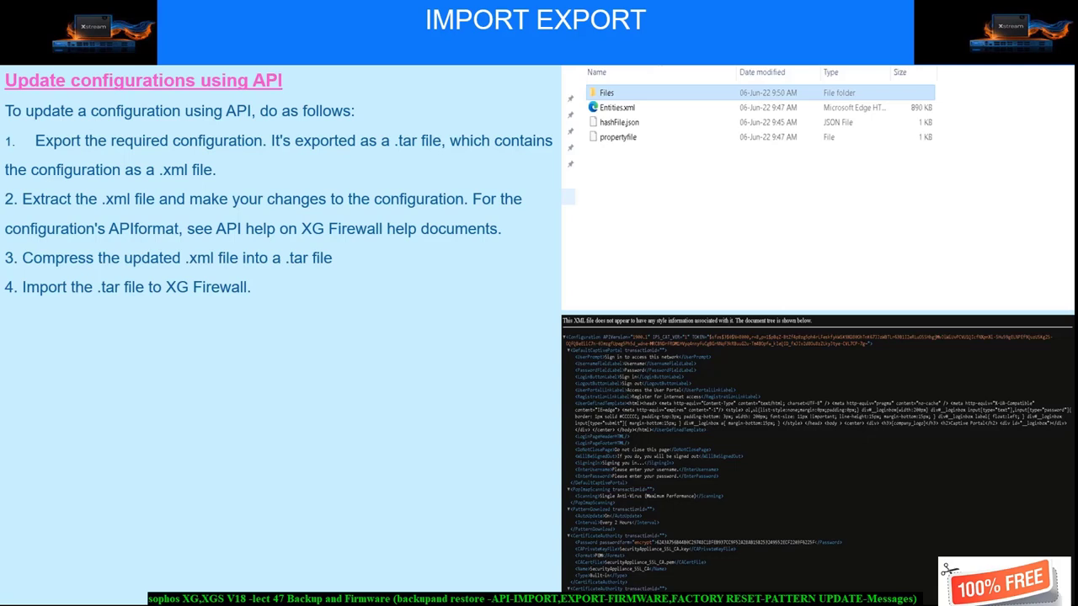
Advance to the Export slide, exit the slideshow, and bring up the Sophos Import export page.
key(Right)
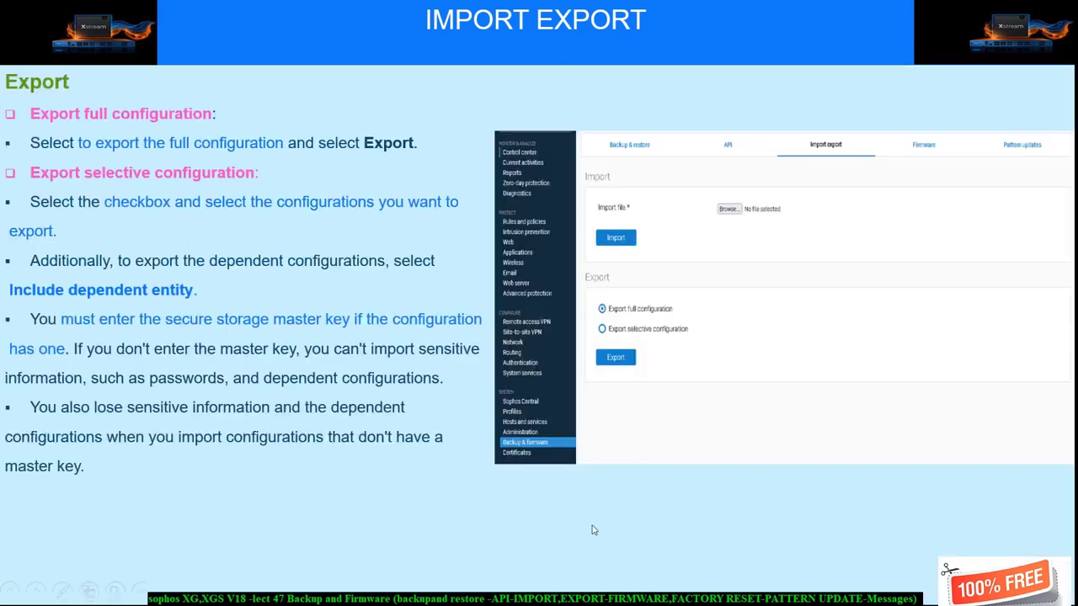
key(Escape)
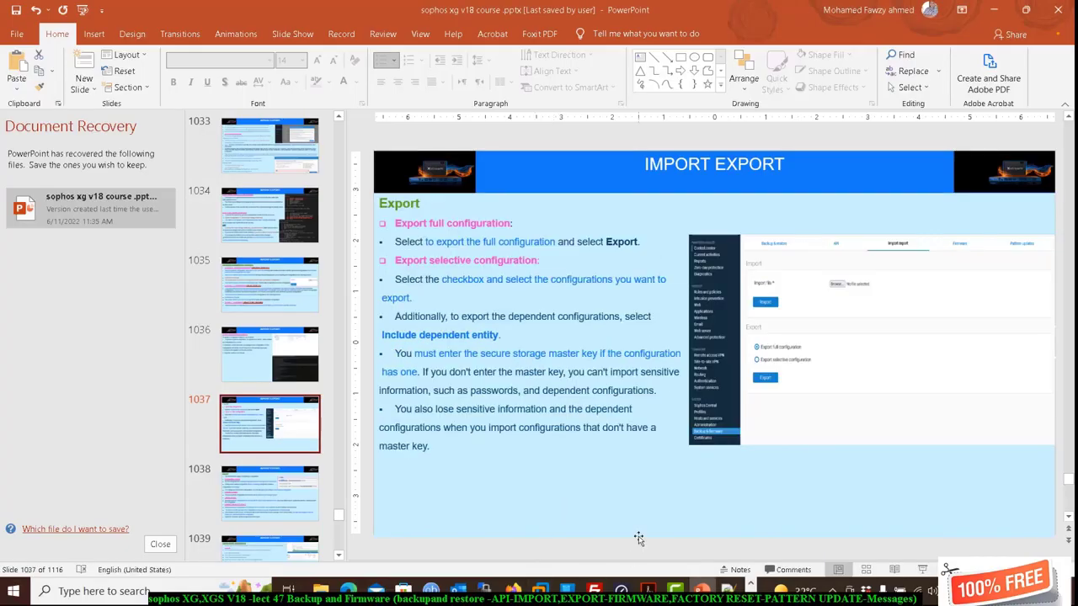
mouse_move(540, 590)
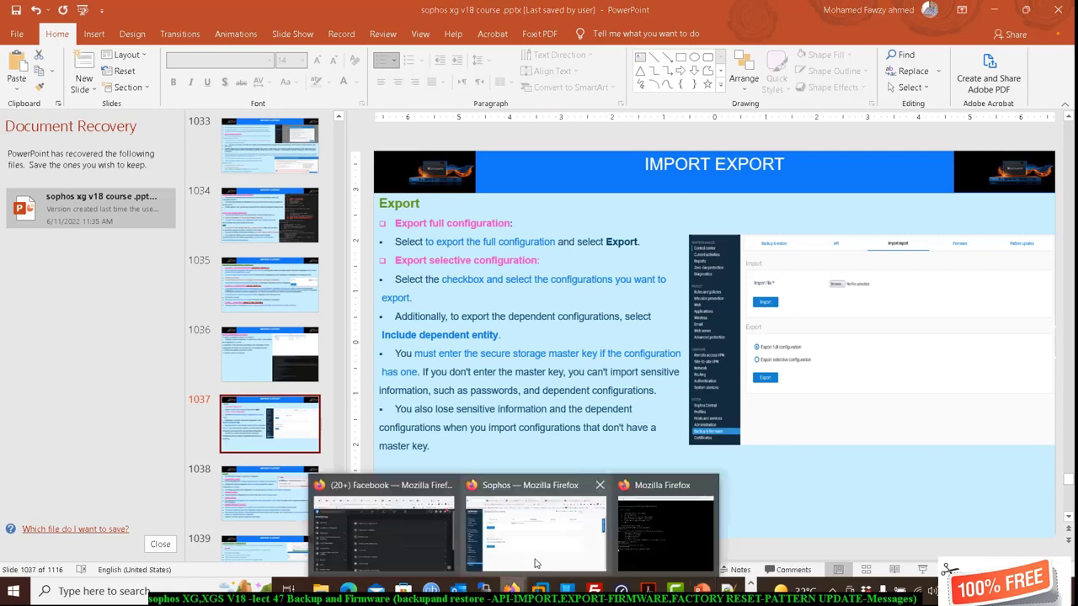
click(536, 563)
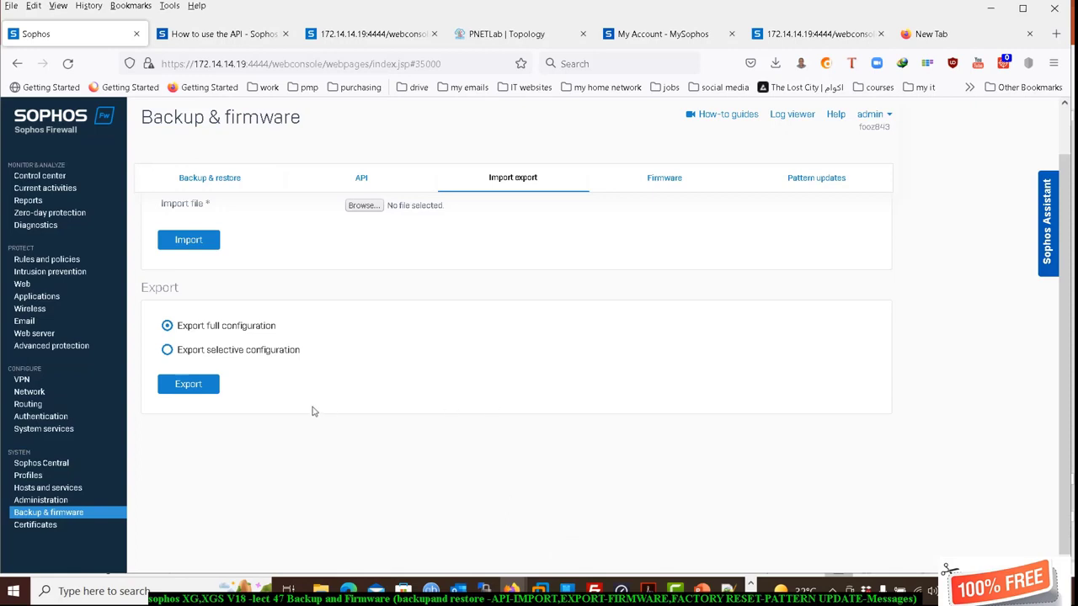
Switch the export mode to Export selective configuration and open the entity list.
scroll(295, 381, up, 1)
click(208, 401)
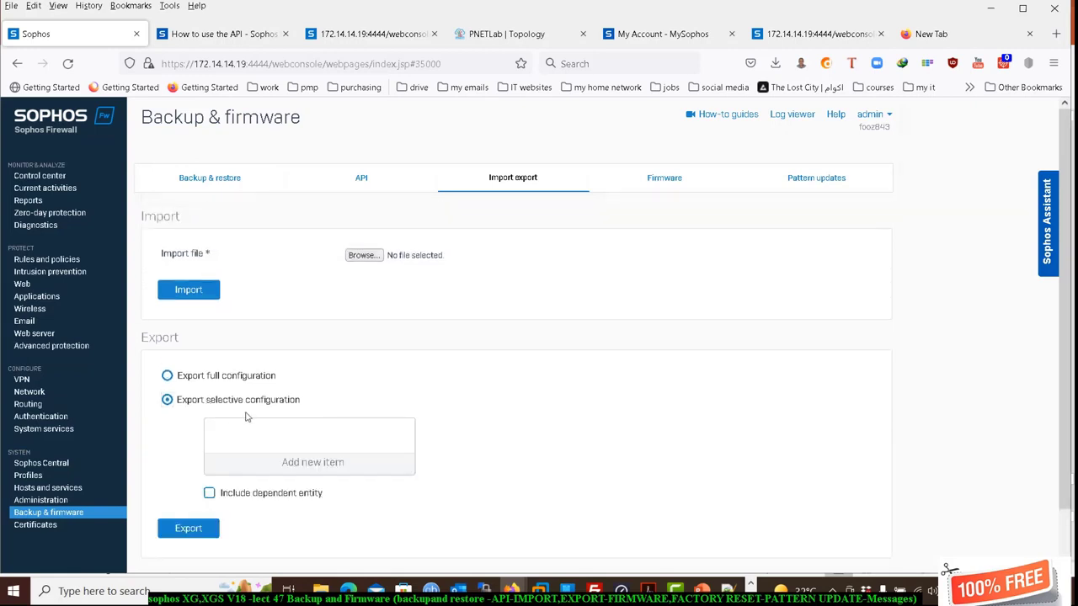
click(284, 462)
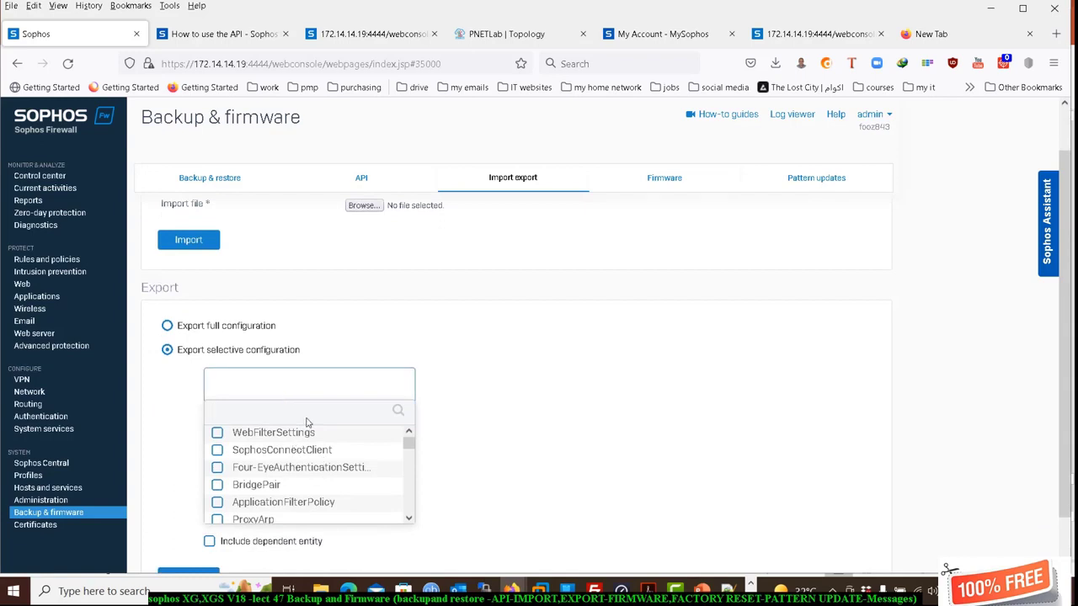
Search the entities for 'net' and 'vpn', then close the list without selecting any.
key(ctrl+f)
text(net)
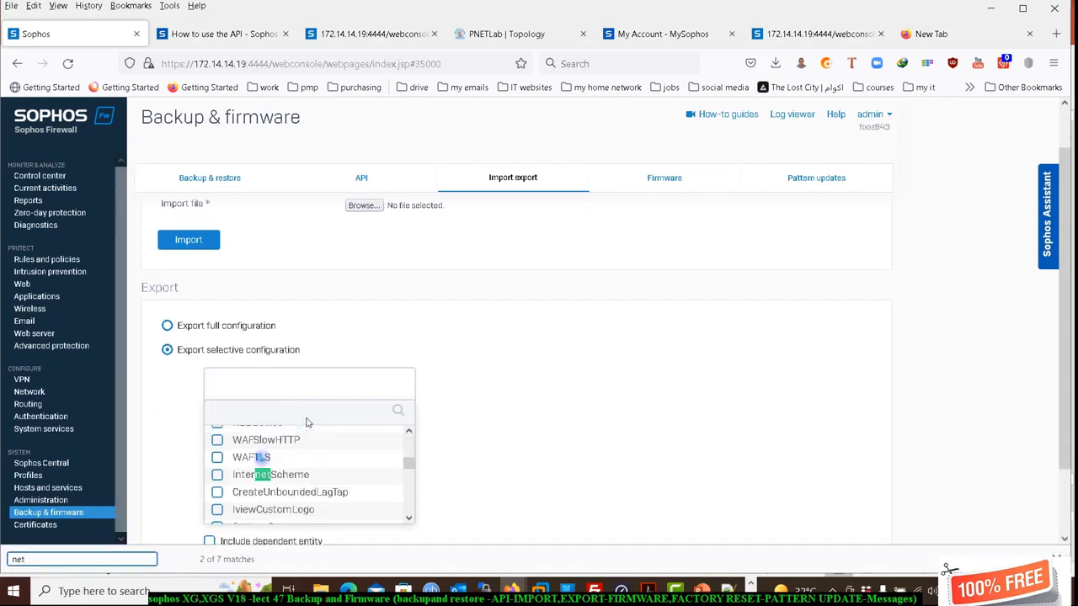
key(Escape)
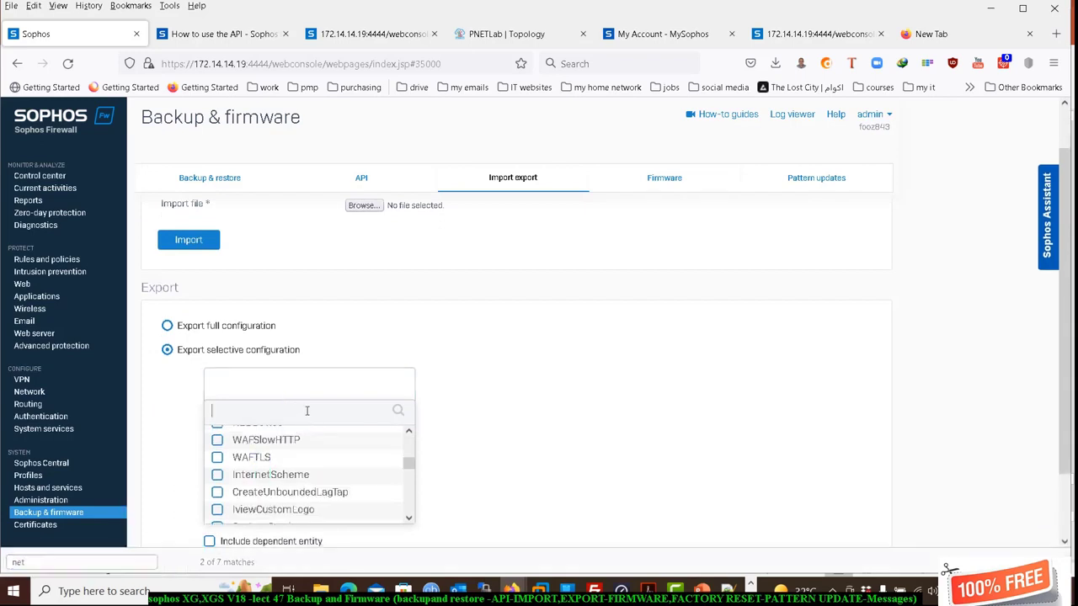
text(netq)
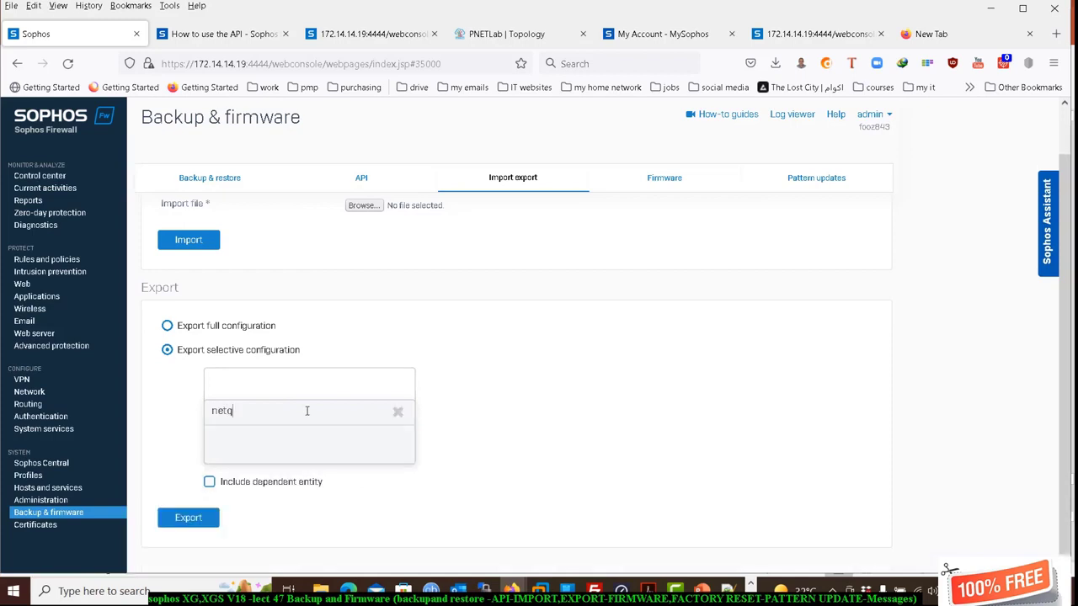
key(BackSpace)
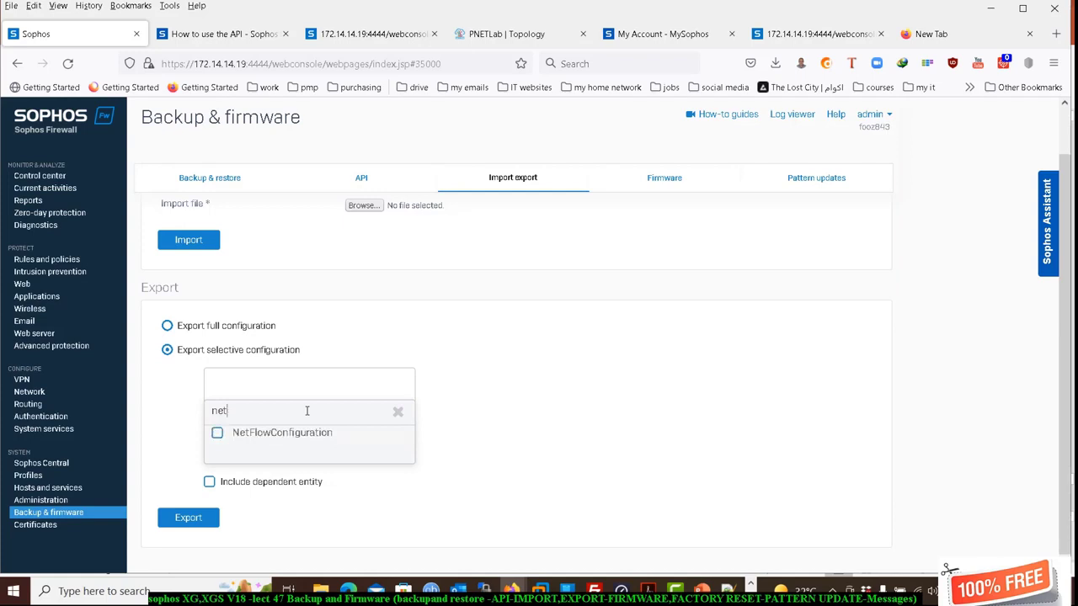
key(BackSpace)
key(BackSpace)
key(BackSpace)
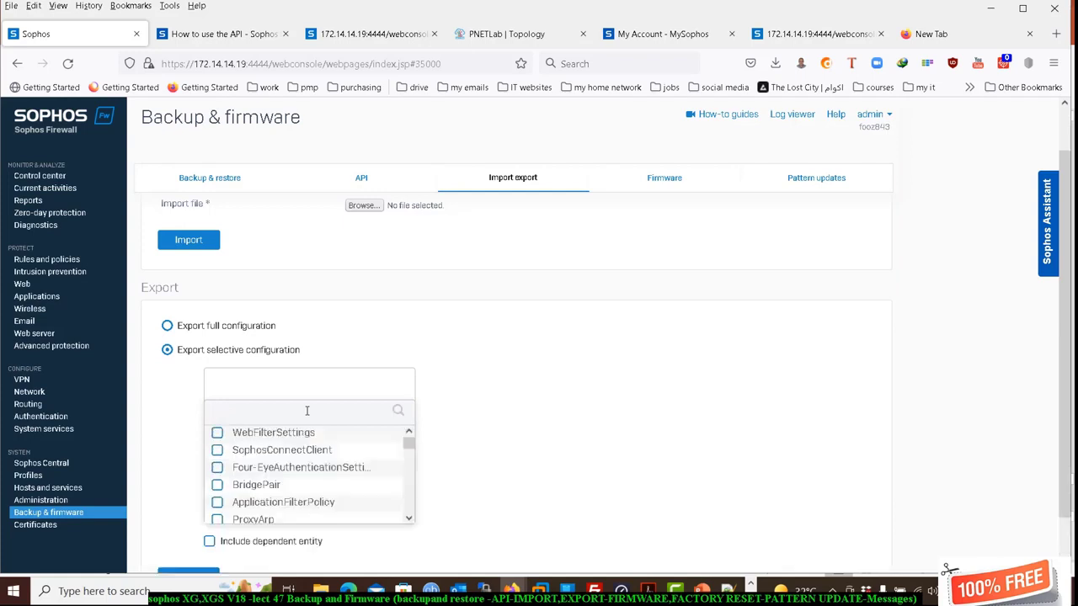
text(vpn)
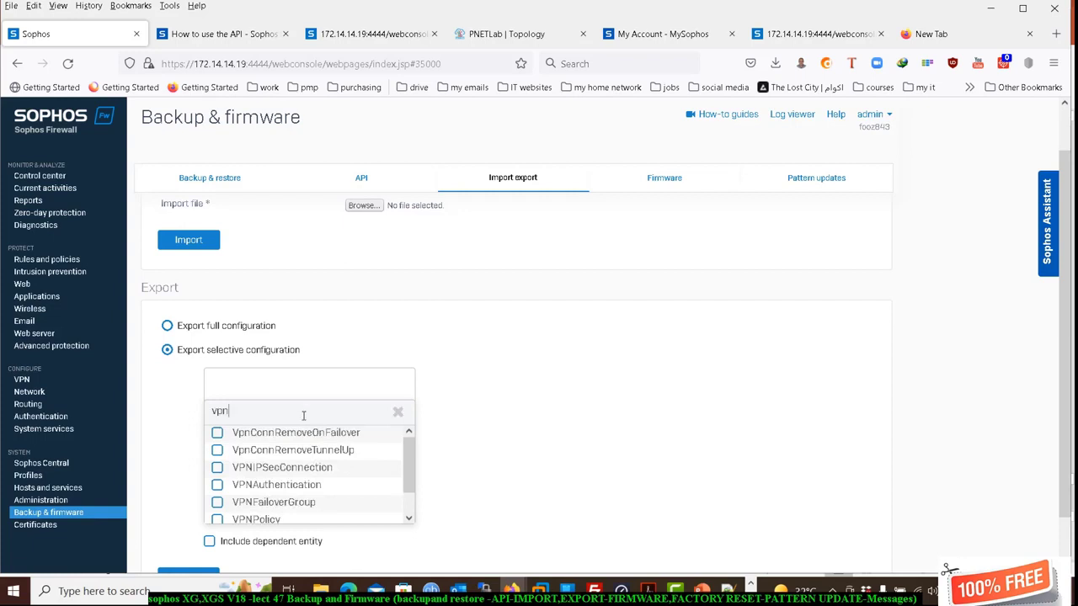
scroll(320, 469, down, 1)
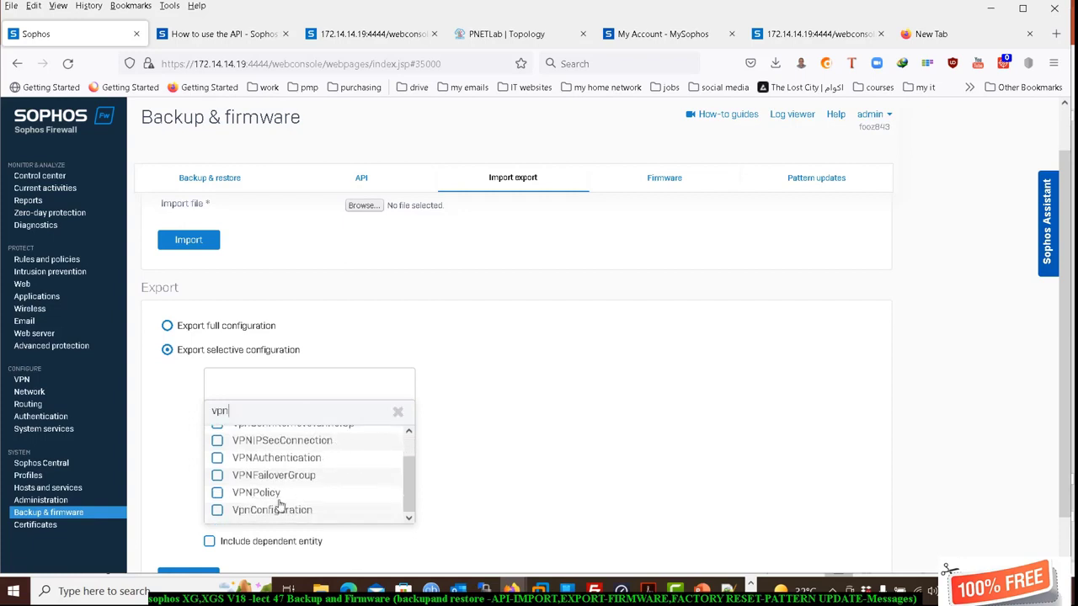
scroll(304, 495, up, 1)
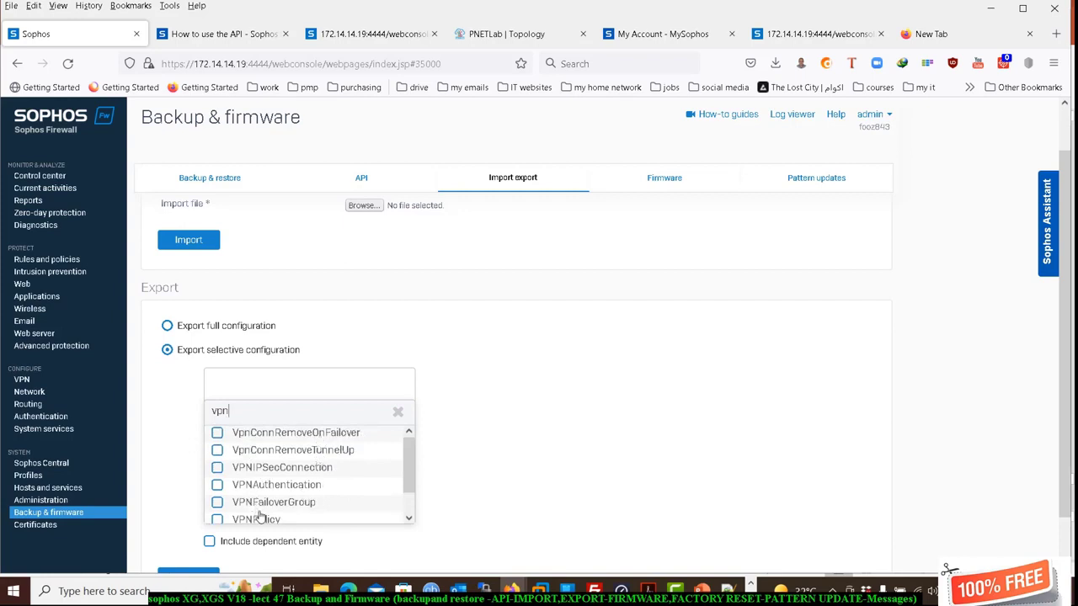
click(574, 469)
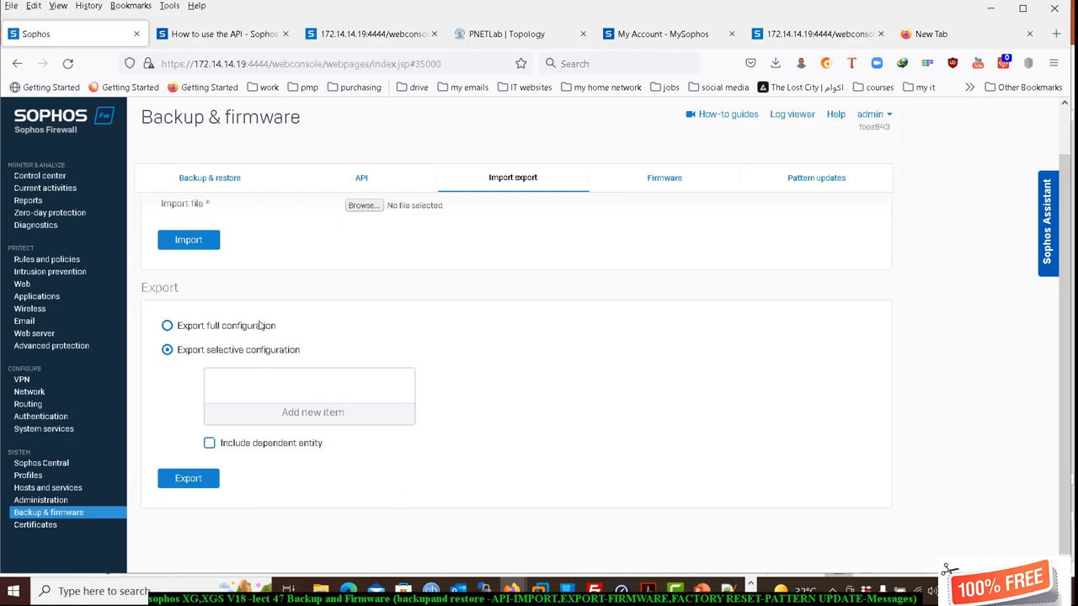
scroll(253, 303, up, 1)
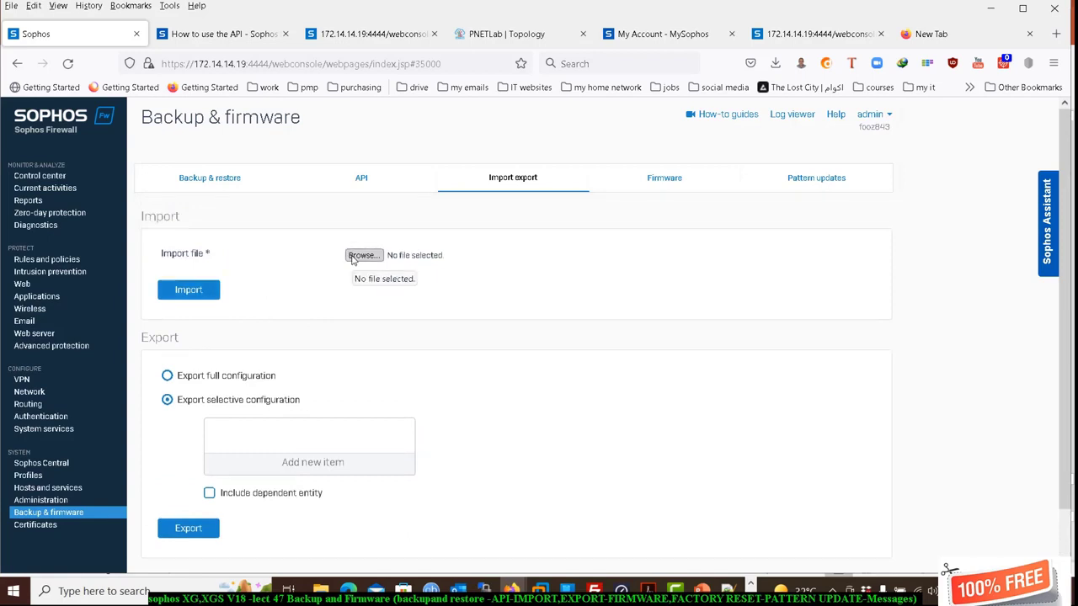
click(220, 292)
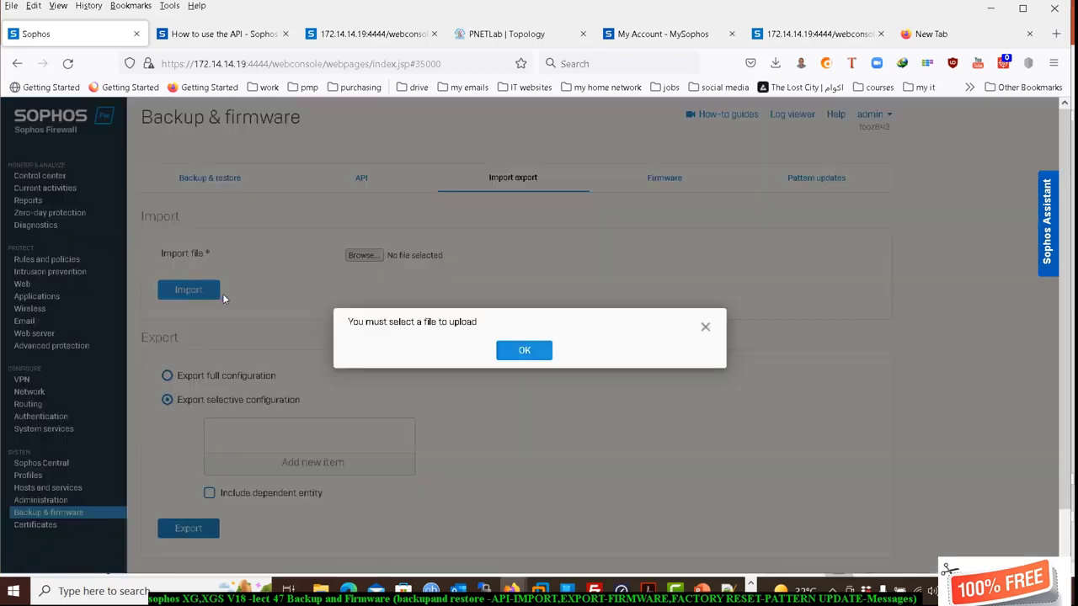
click(706, 327)
click(363, 254)
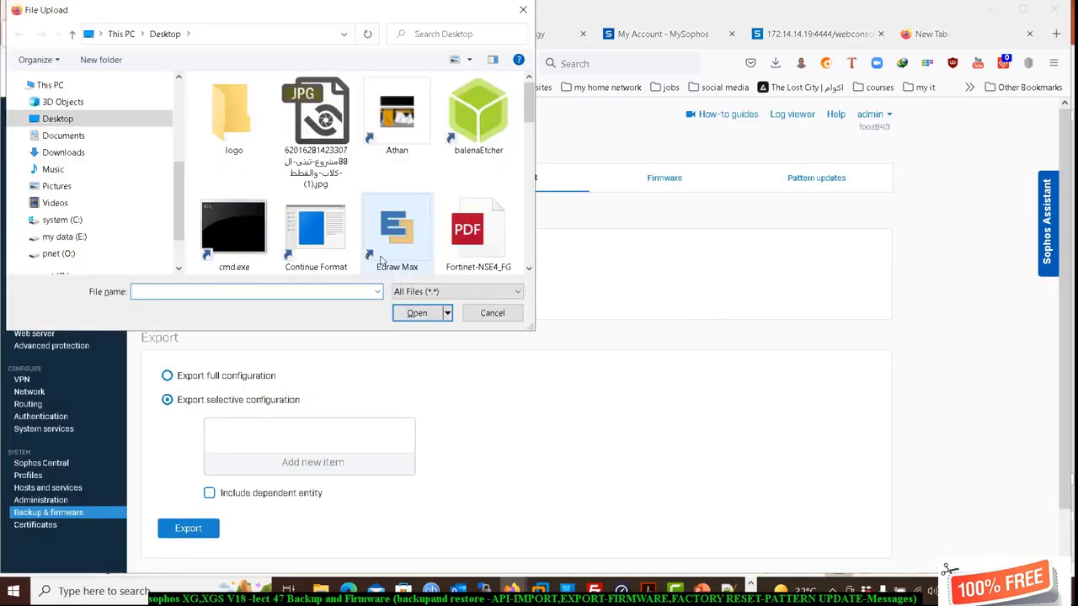
click(80, 236)
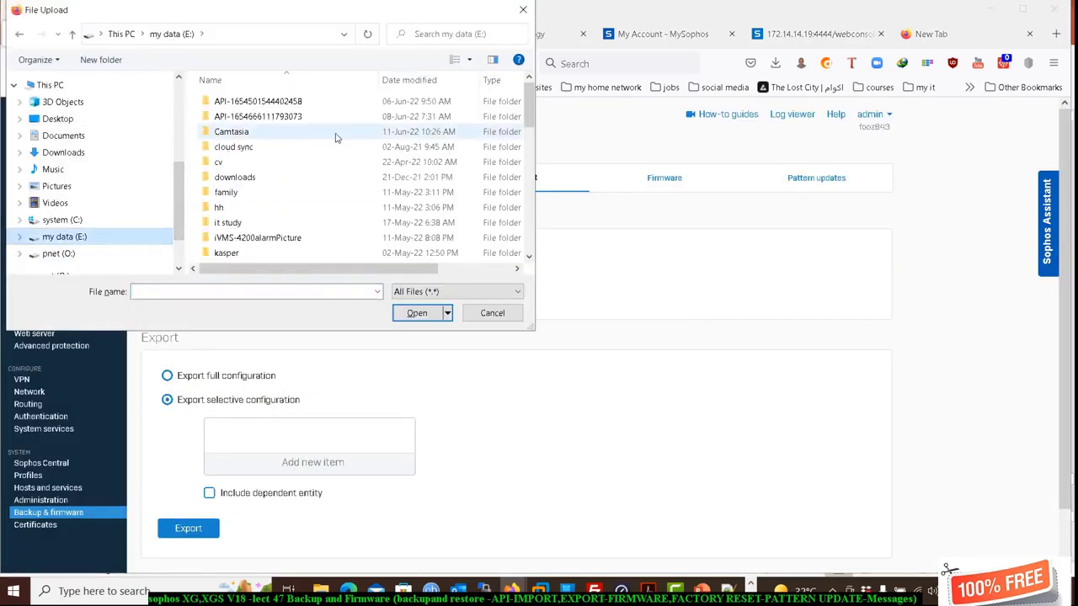
click(315, 104)
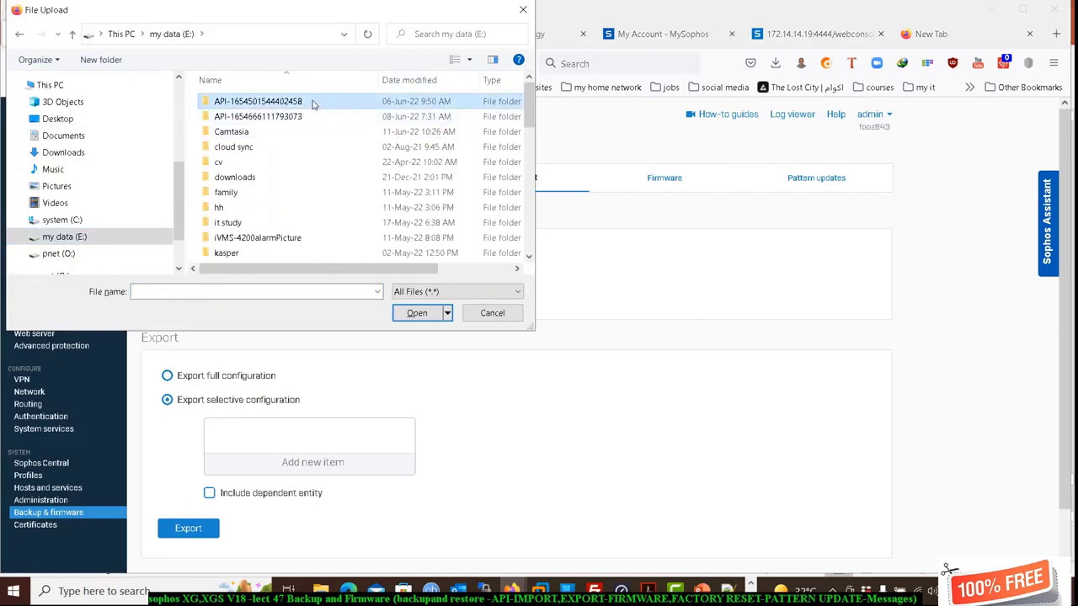
click(413, 313)
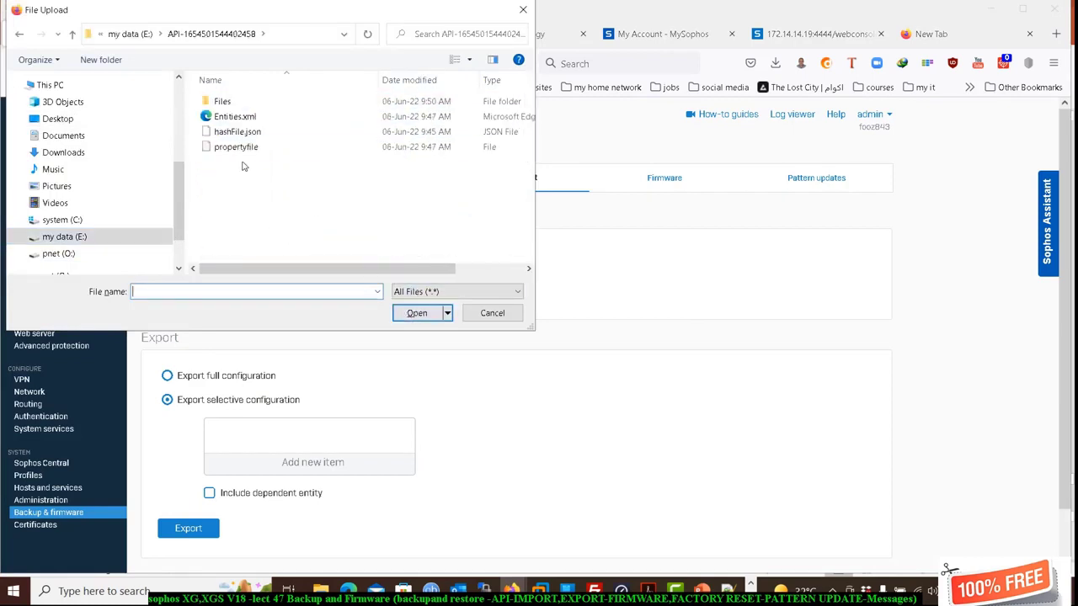
click(229, 118)
click(415, 312)
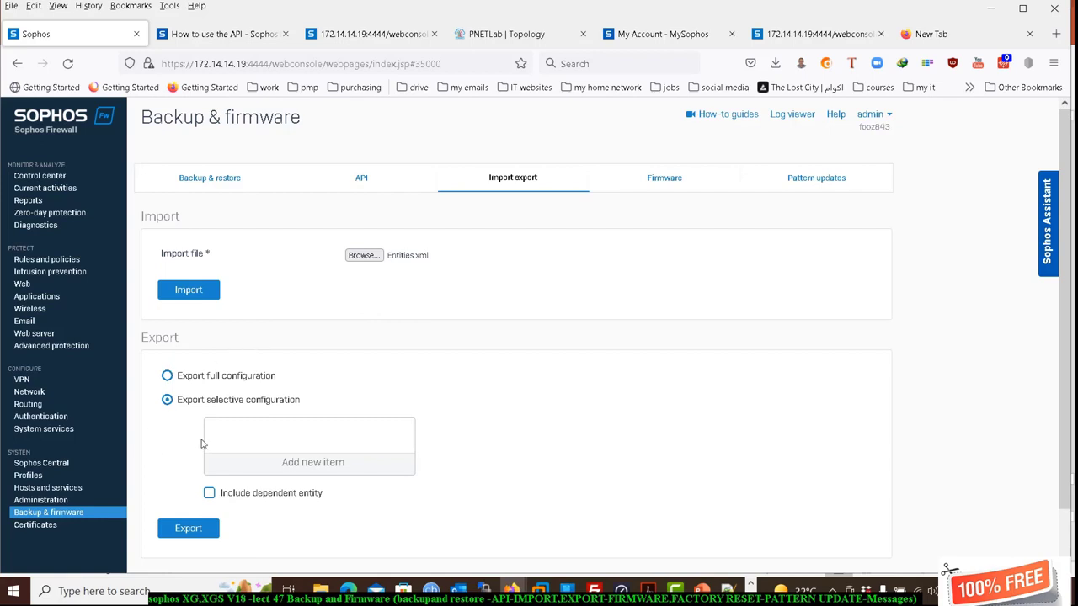
Open the export entity list and try searching 'ap' and 'access' before clearing the search.
click(259, 470)
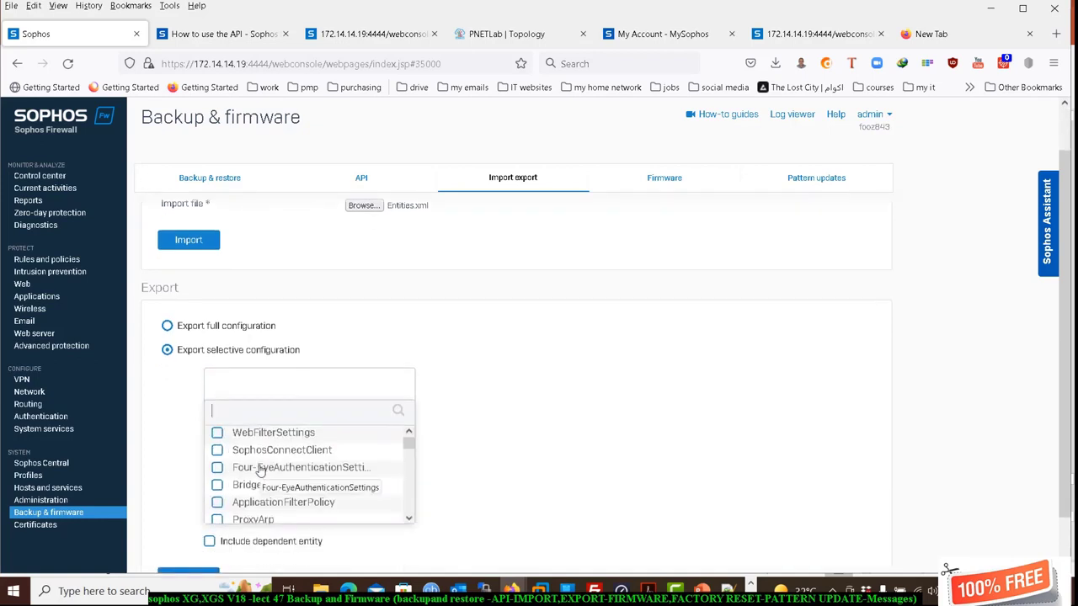
text(ap)
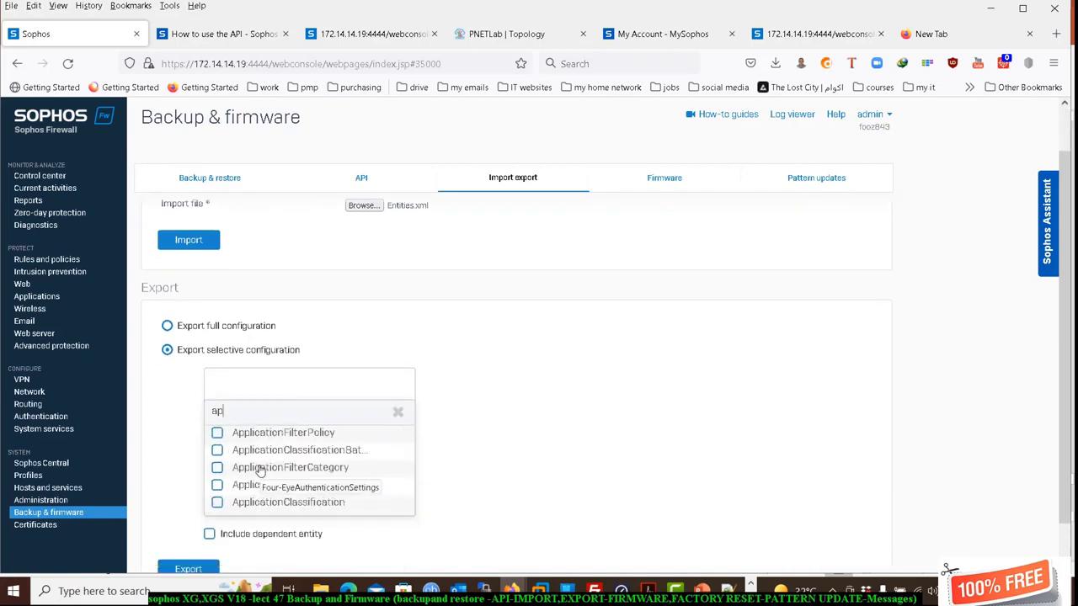
key(BackSpace)
text(cess)
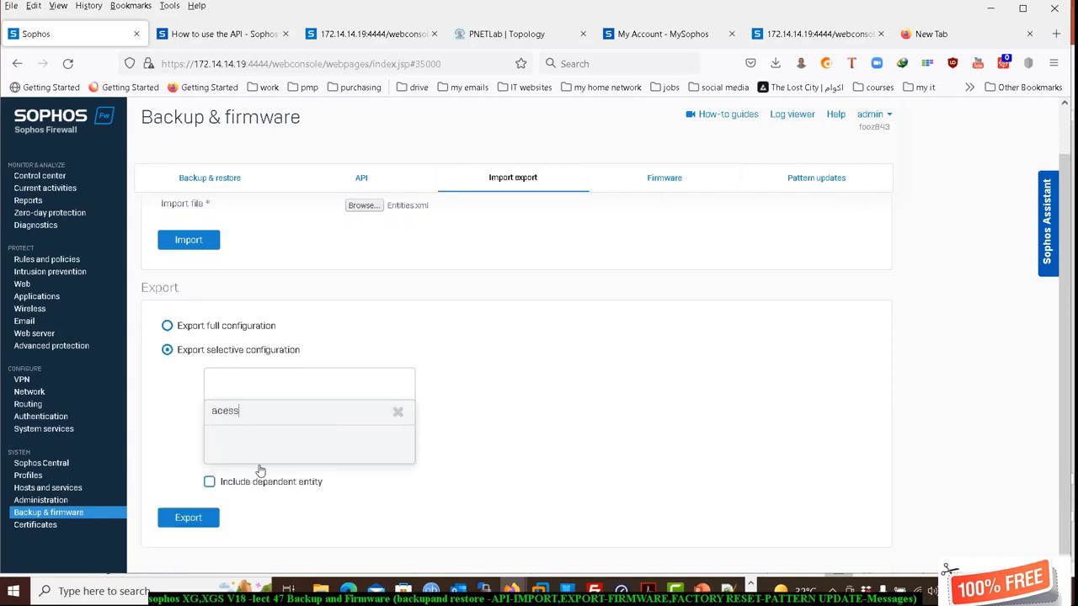
key(BackSpace)
key(BackSpace)
key(BackSpace)
key(BackSpace)
key(BackSpace)
Tick Hotspot in the entity list and apply it as the single selected item.
scroll(263, 470, down, 3)
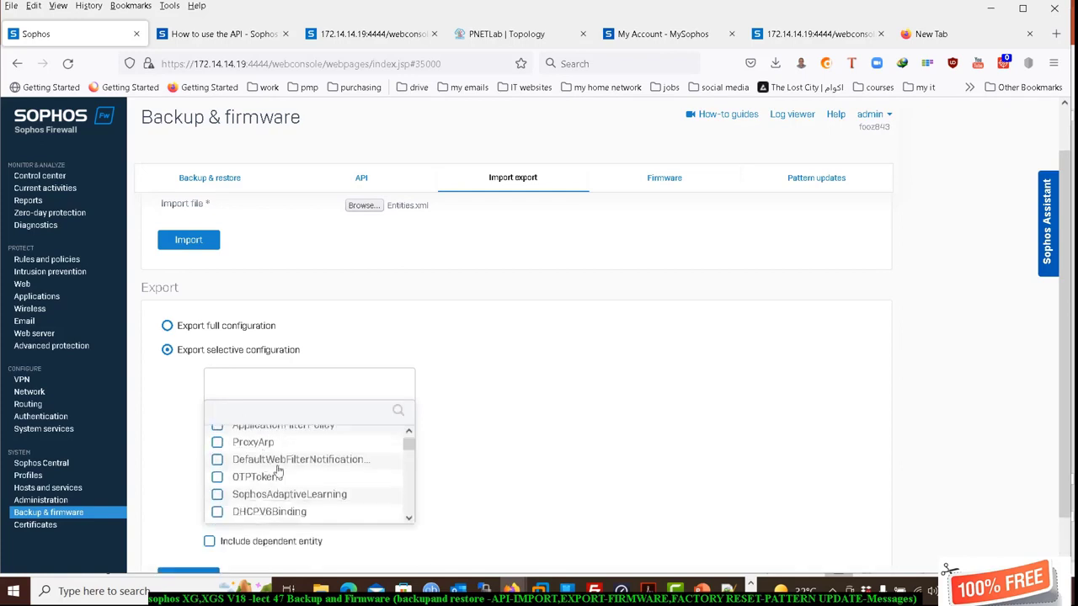
scroll(278, 471, down, 4)
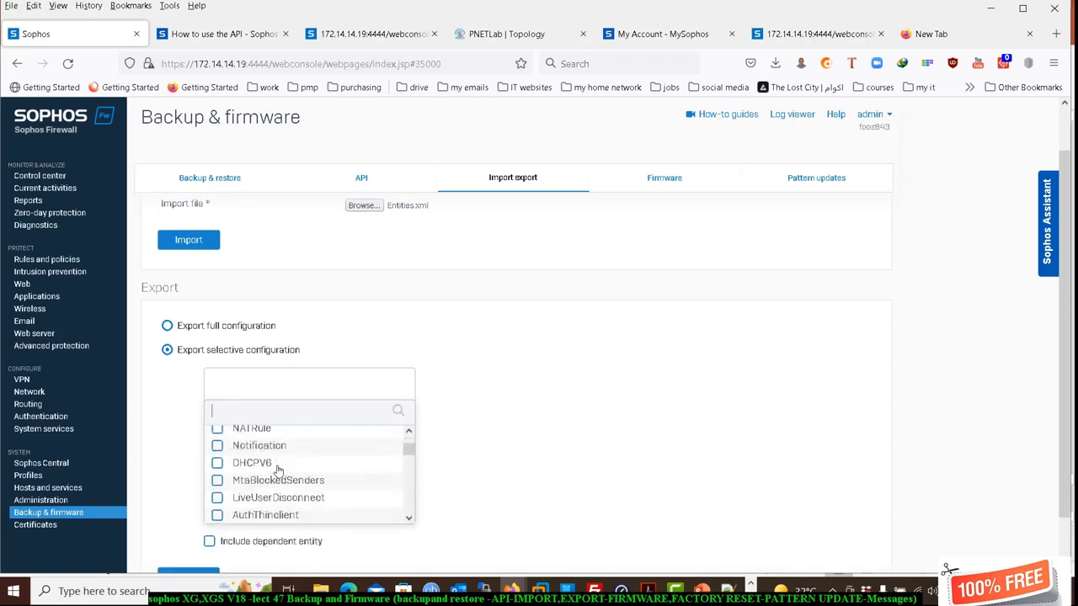
scroll(278, 472, down, 2)
scroll(278, 472, down, 3)
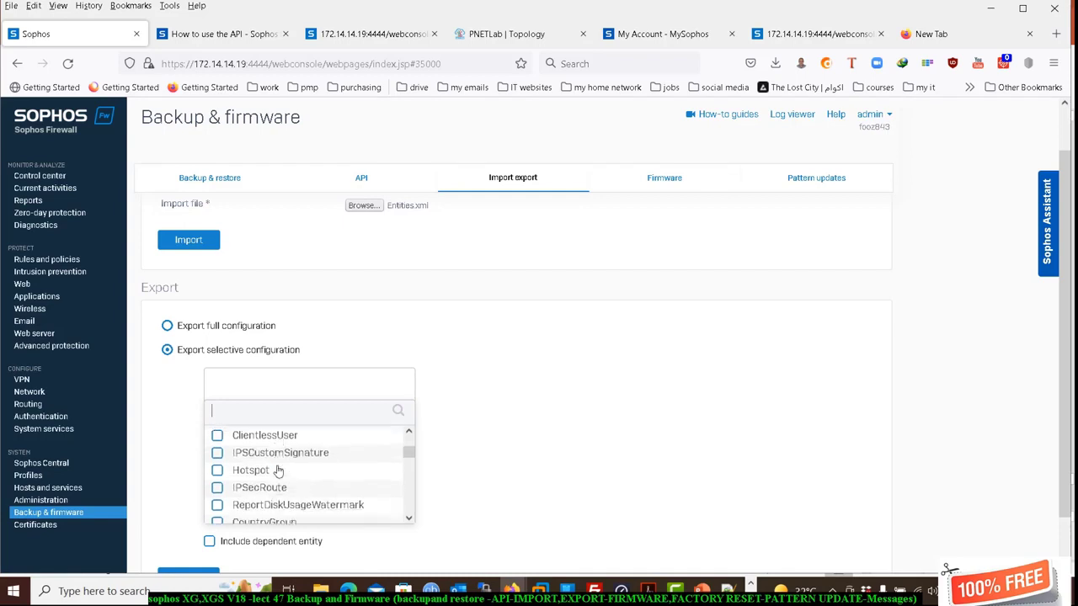
scroll(279, 495, up, 2)
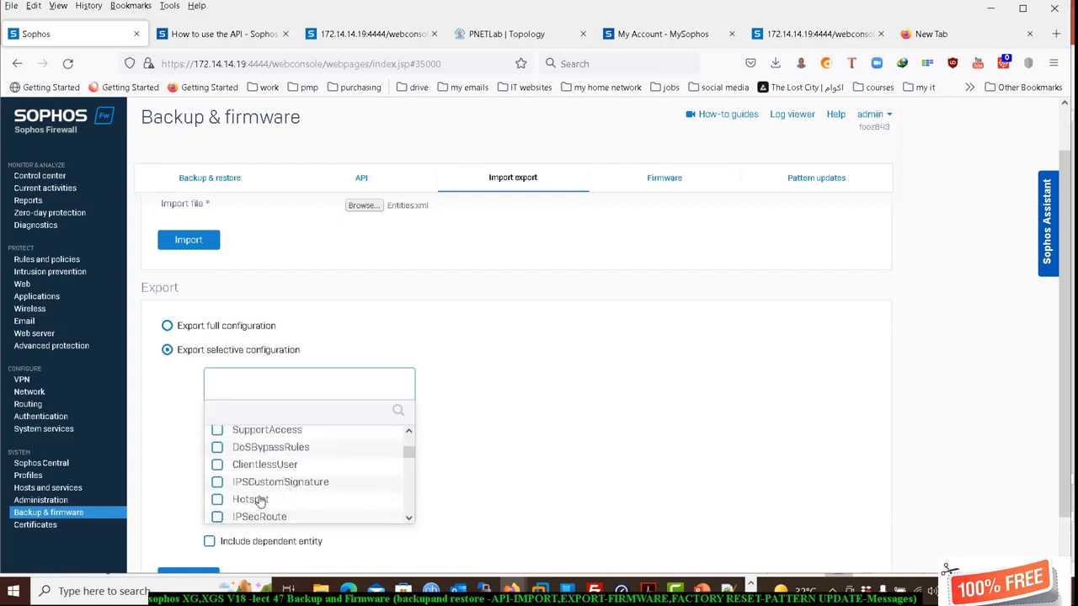
click(263, 501)
click(328, 537)
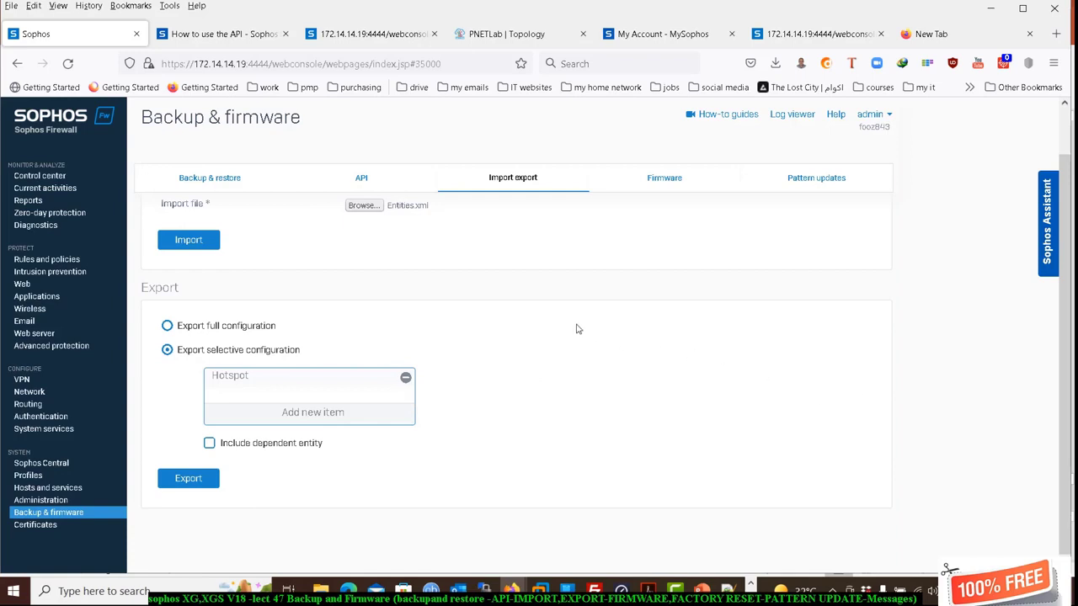
scroll(577, 330, up, 1)
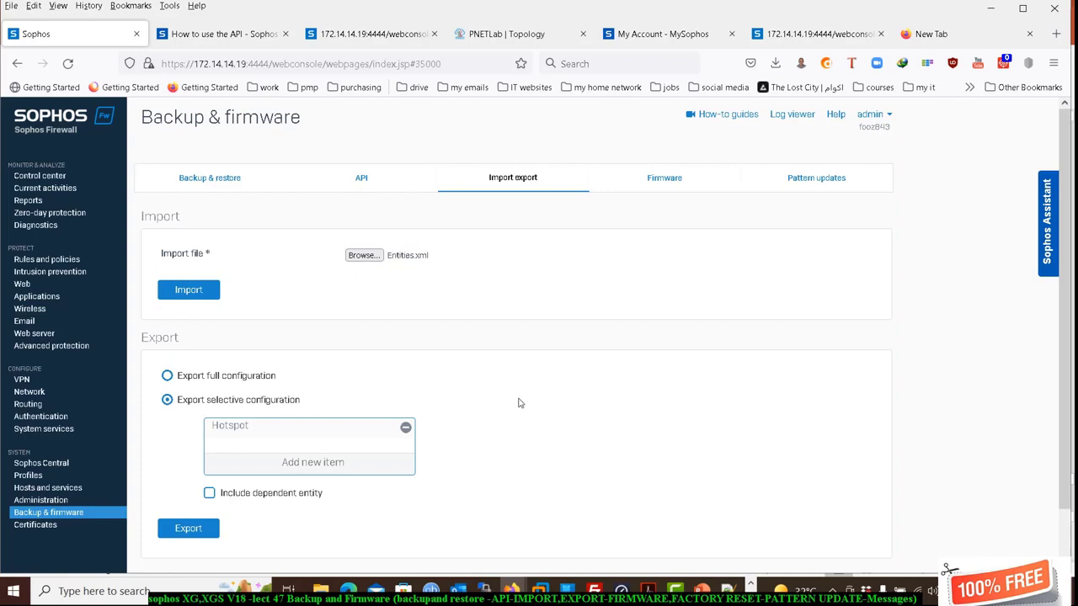
Show the Firmware tab with active SFOS 18.5.3 MR-3-Build408 and available 19.0.0 GA-Build317.
click(665, 178)
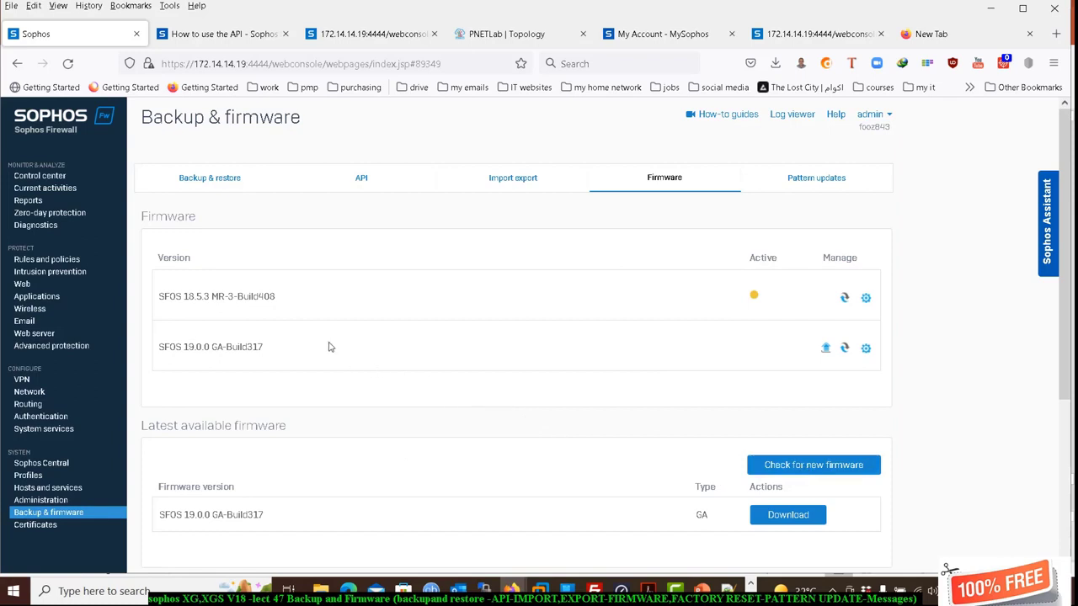
Review the Hotfix and Factory reset sections, then check for new firmware: no upgrades available.
scroll(363, 345, down, 3)
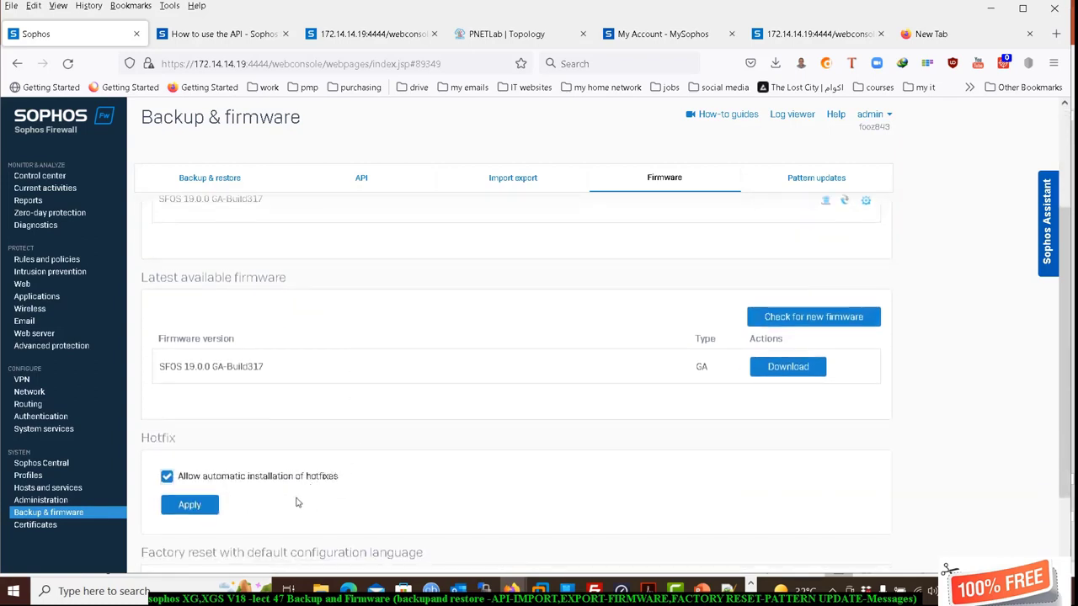
scroll(285, 491, down, 2)
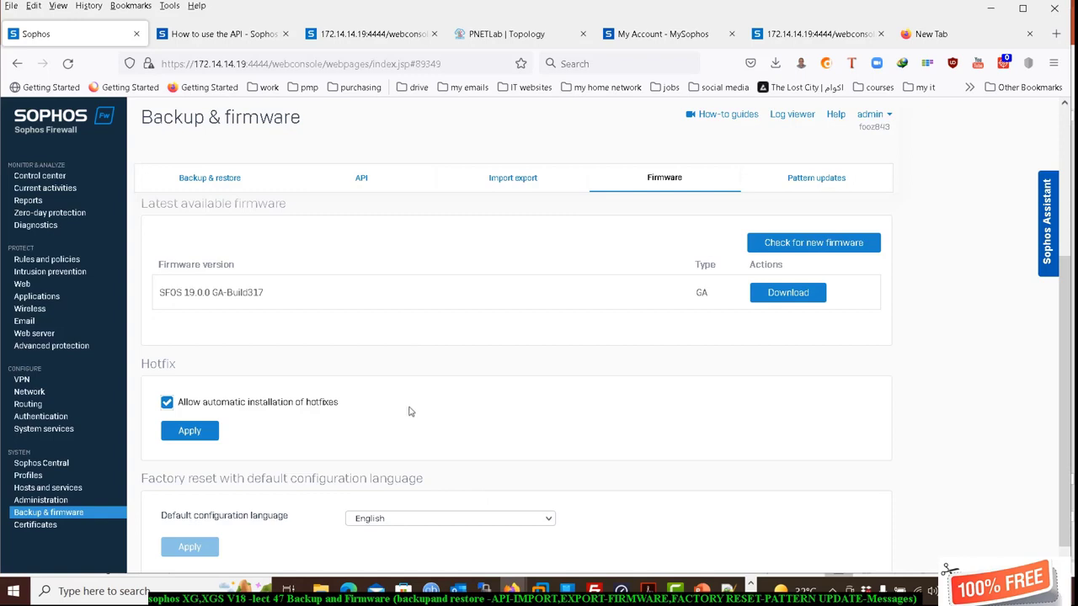
scroll(425, 417, up, 2)
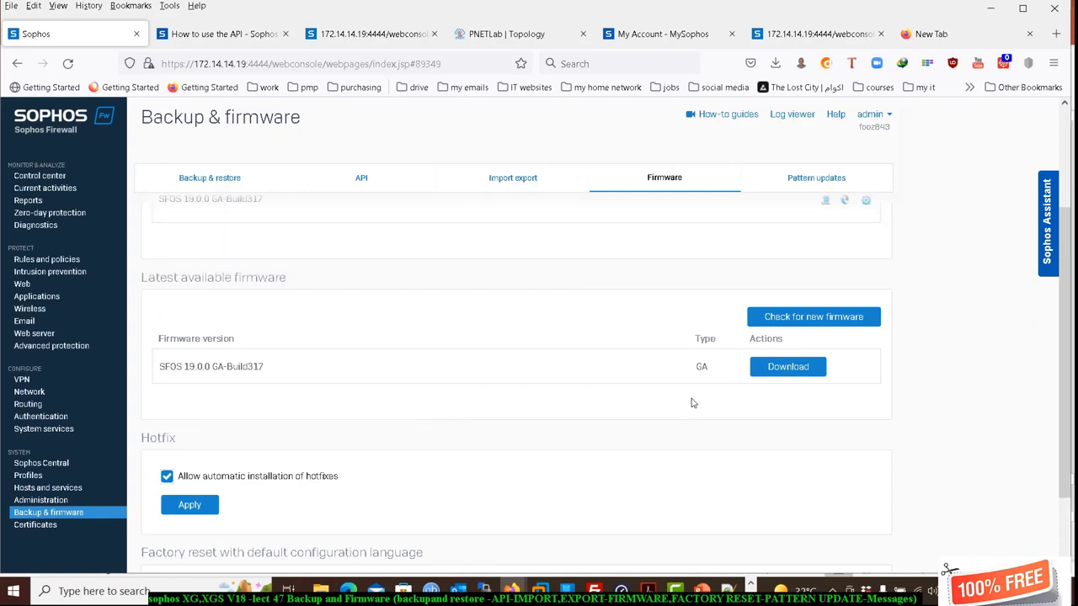
click(795, 312)
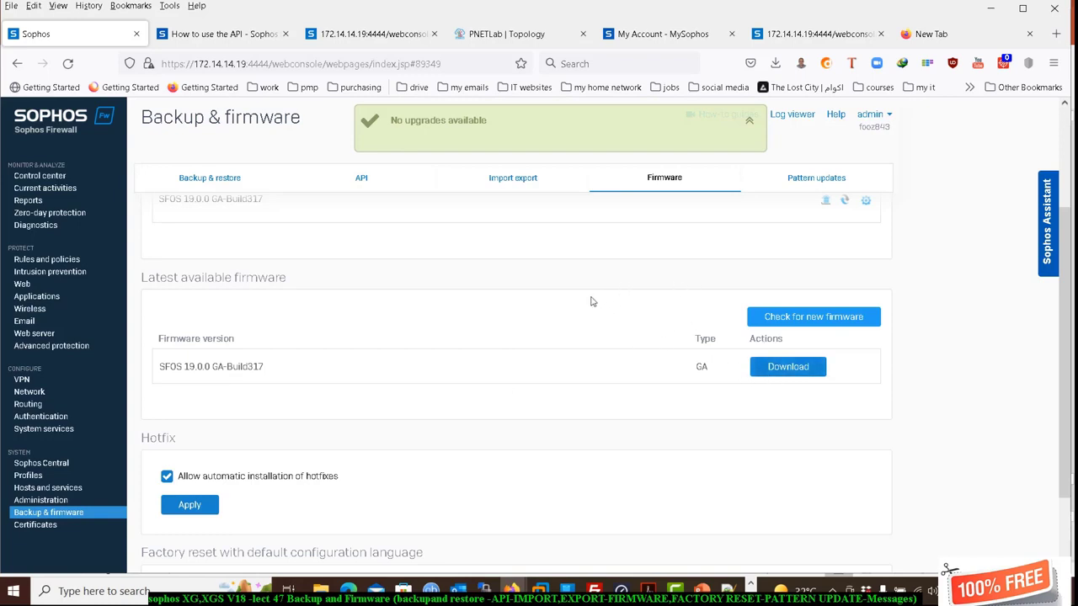
Download SFOS 19.0.0 GA-Build317 and watch it progress to 24% in the Firmware list.
click(777, 375)
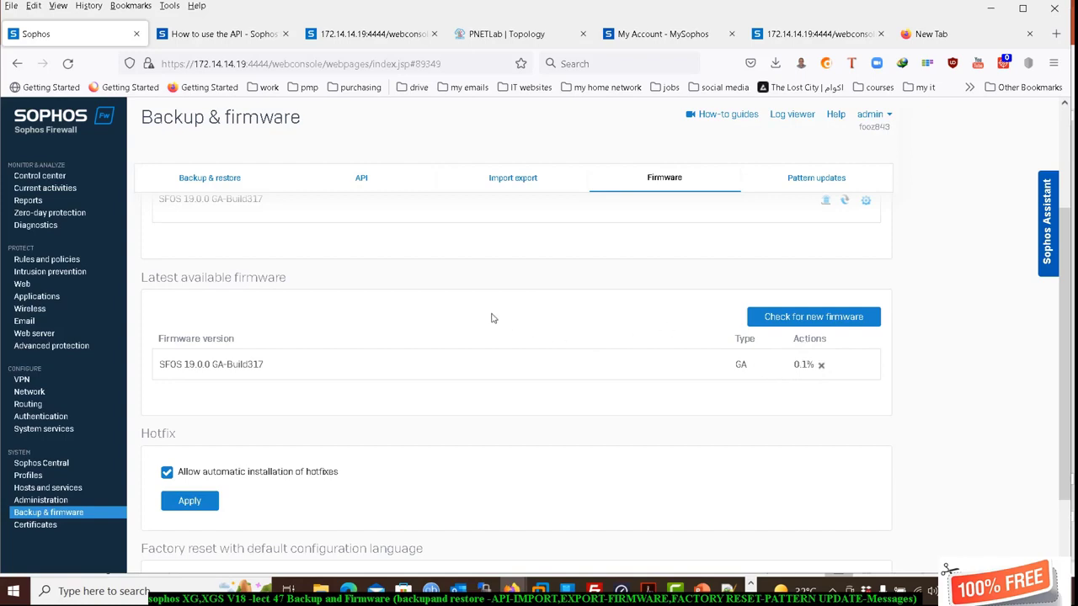
scroll(478, 305, up, 3)
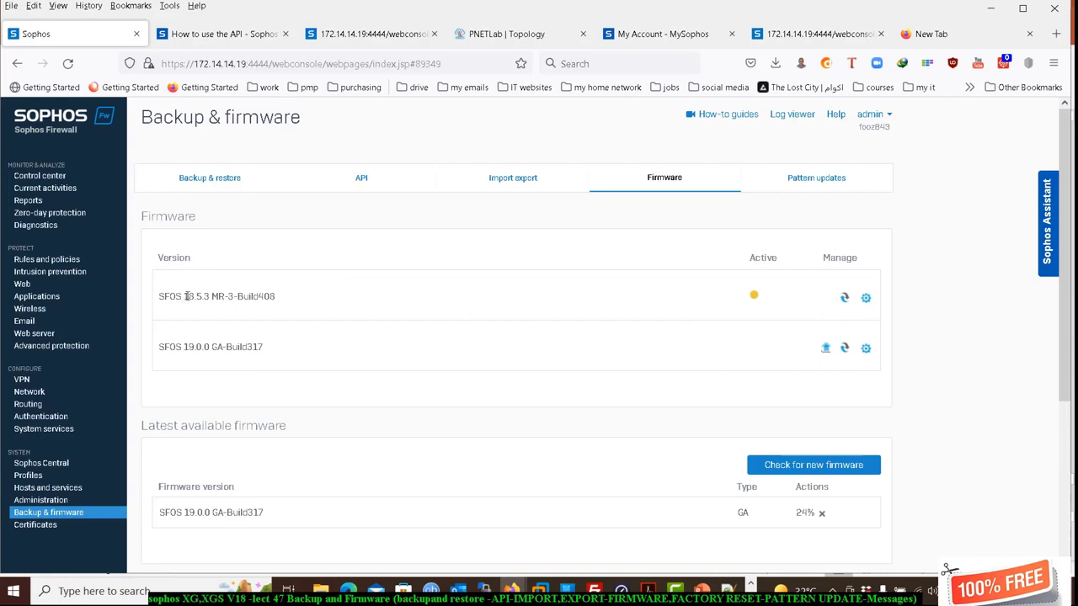
Highlight the active version 18.5.3 MR-3-Build408 while the 19.0.0 download climbs to 83%.
drag(187, 295, 296, 300)
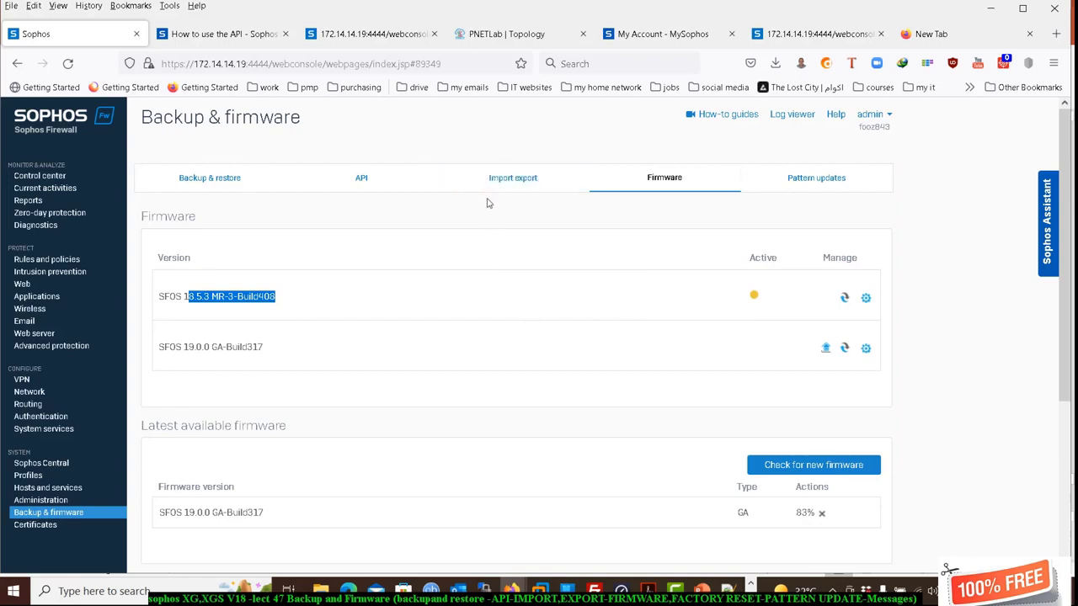
In MySophos, go to Network Protection > View Devices to list the registered SFV4C6-HU device.
click(640, 35)
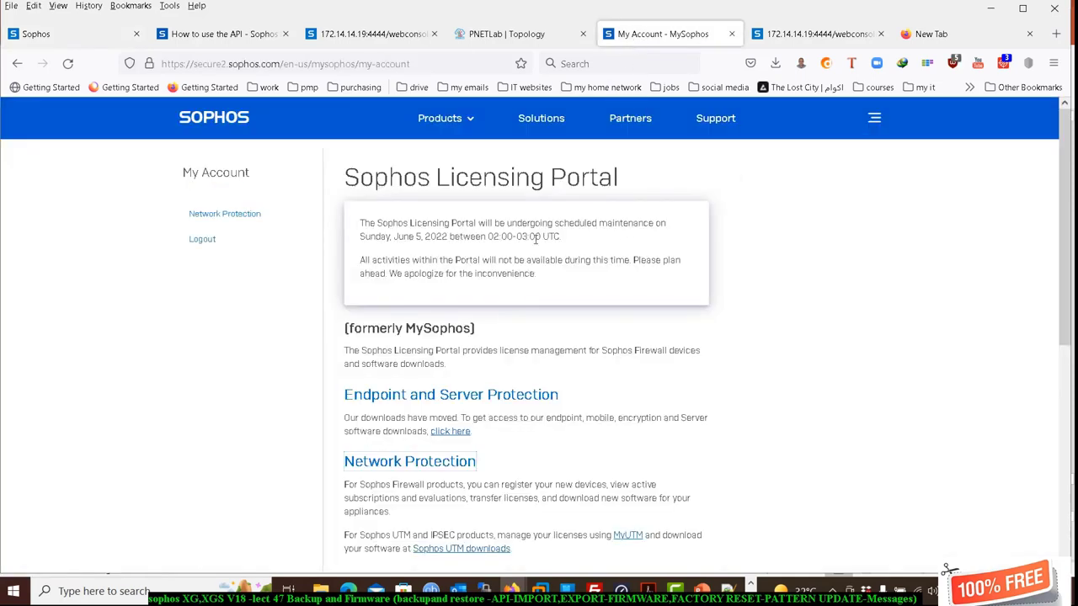
click(234, 216)
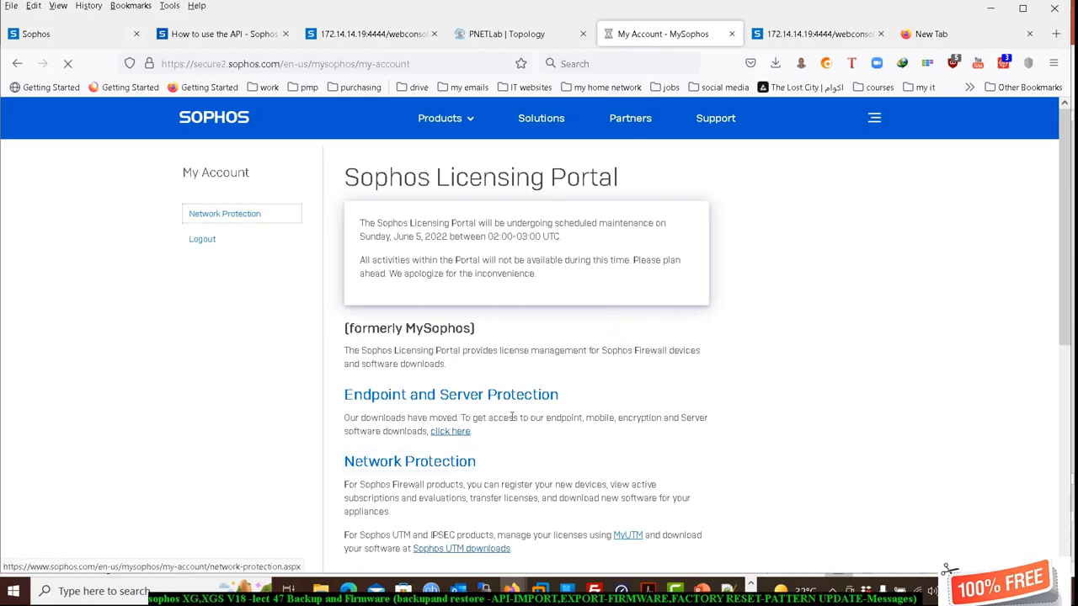
scroll(613, 327, down, 2)
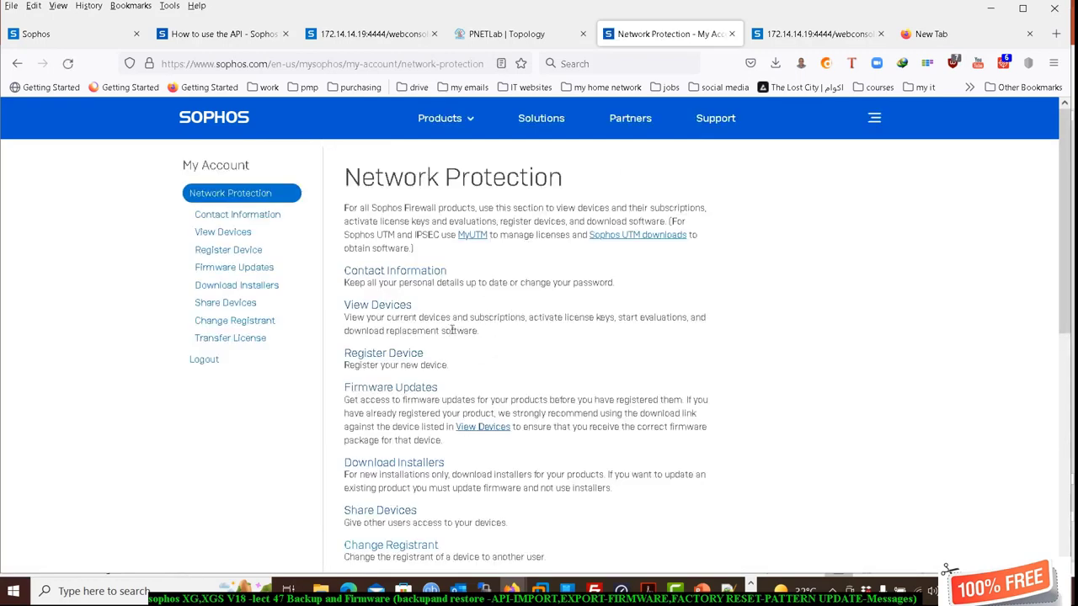
click(224, 233)
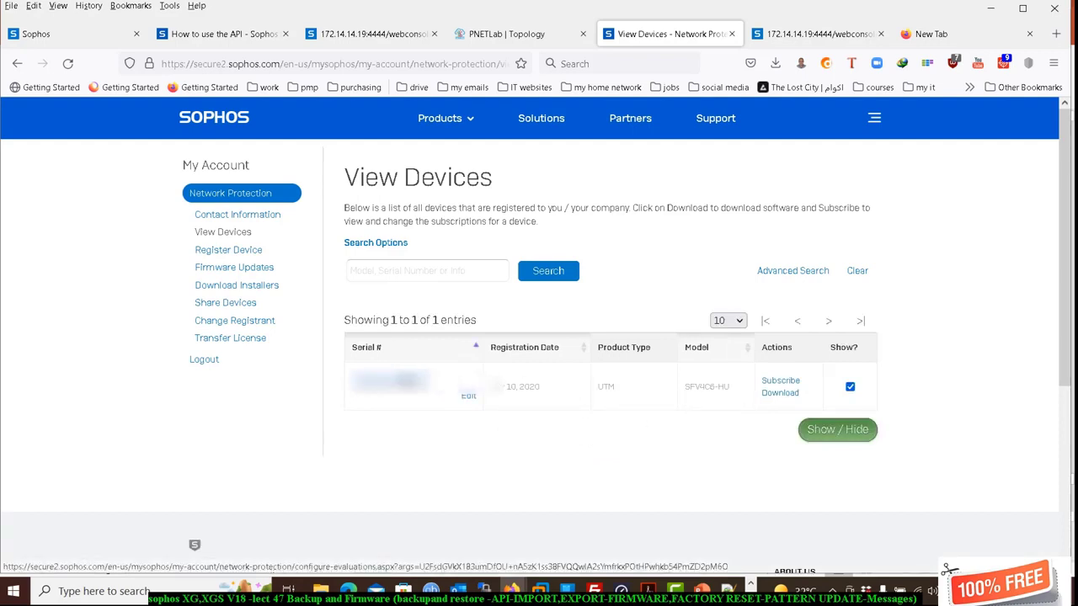
Check the MySophos firmware downloads page and devices list, then return to the firewall's Firmware tab.
click(260, 276)
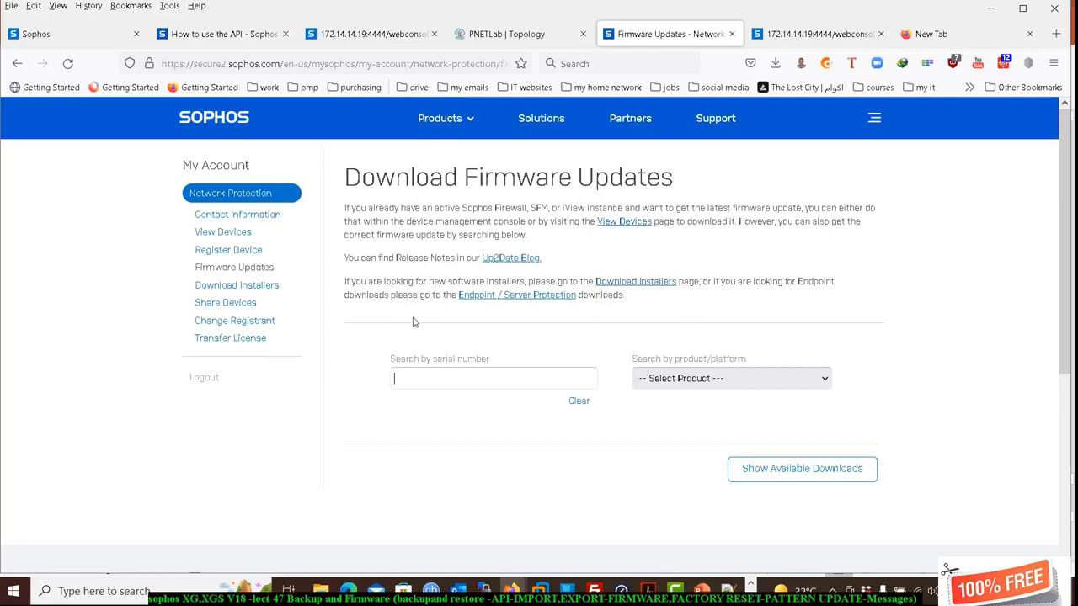
click(78, 34)
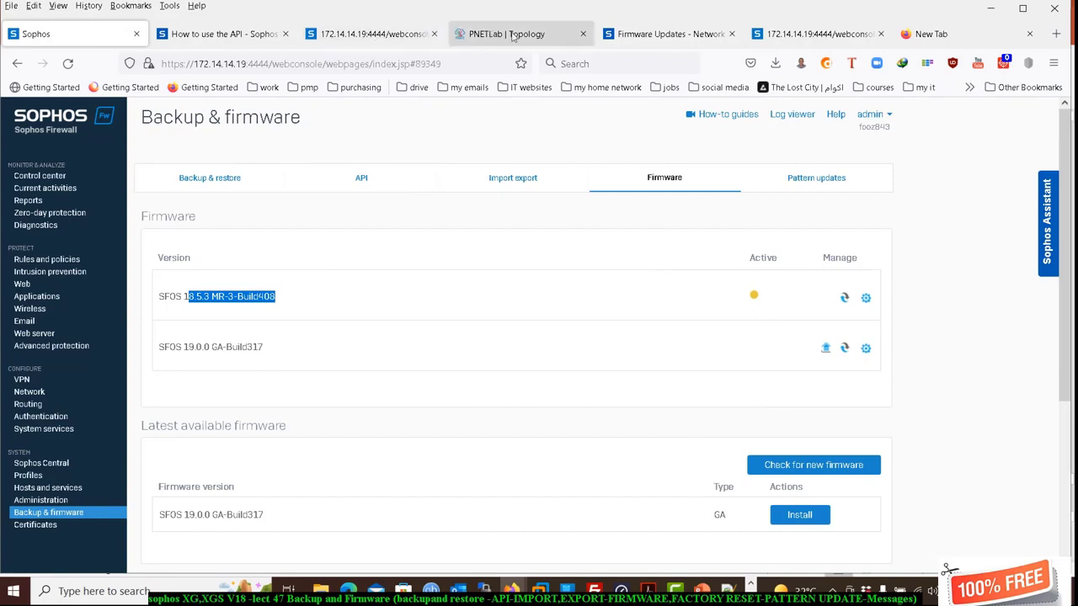
click(633, 37)
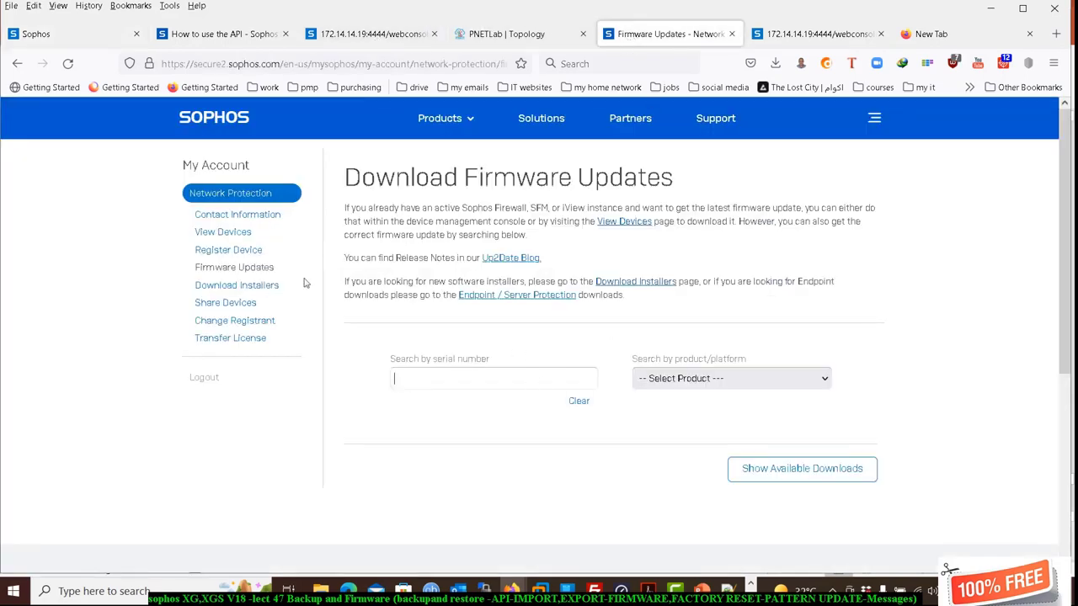
click(255, 235)
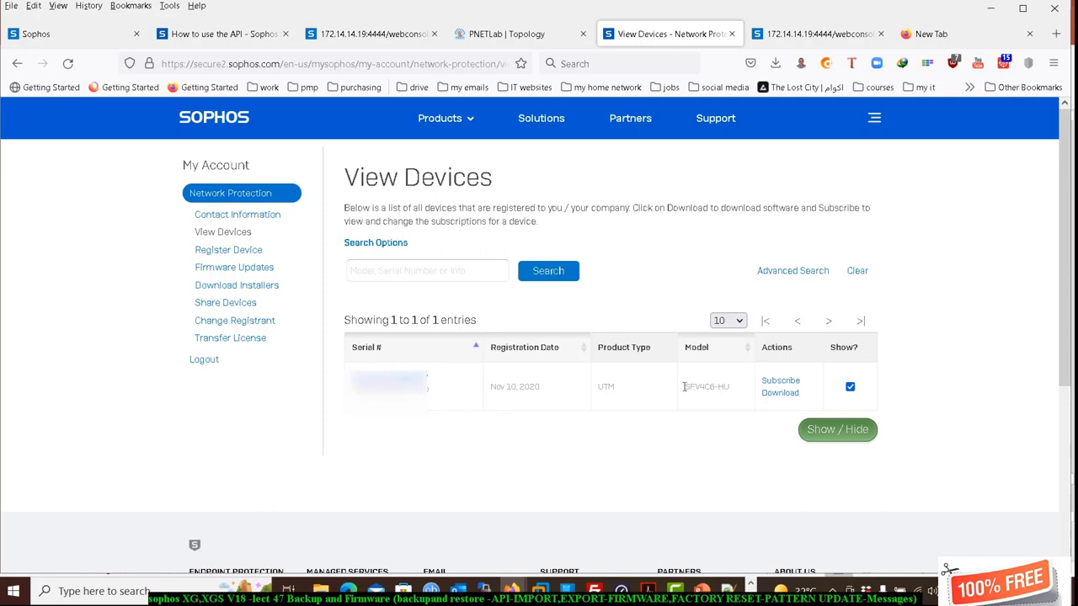
click(93, 38)
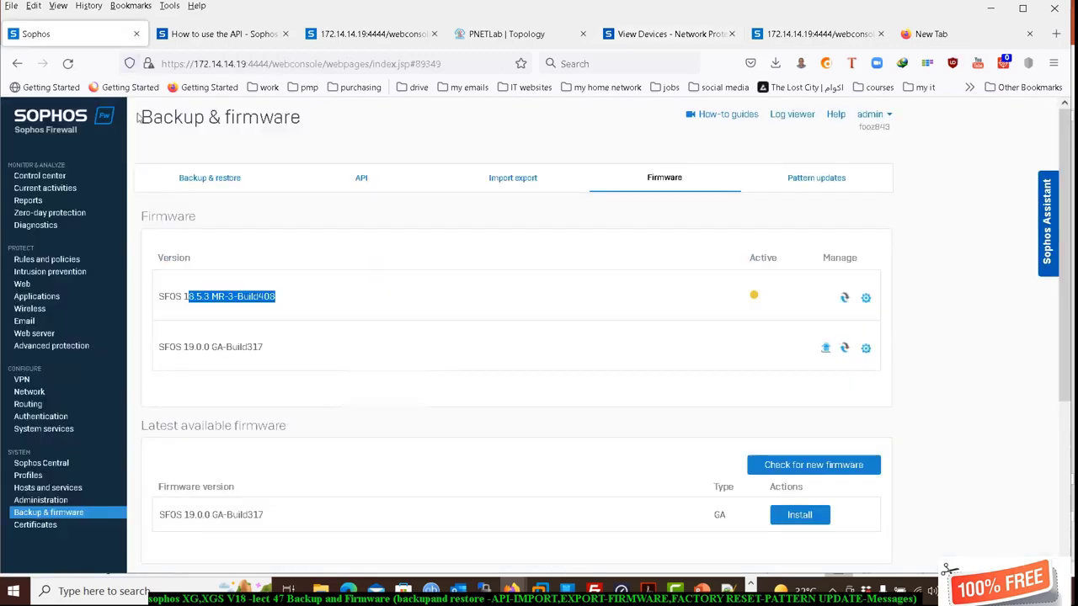
click(66, 178)
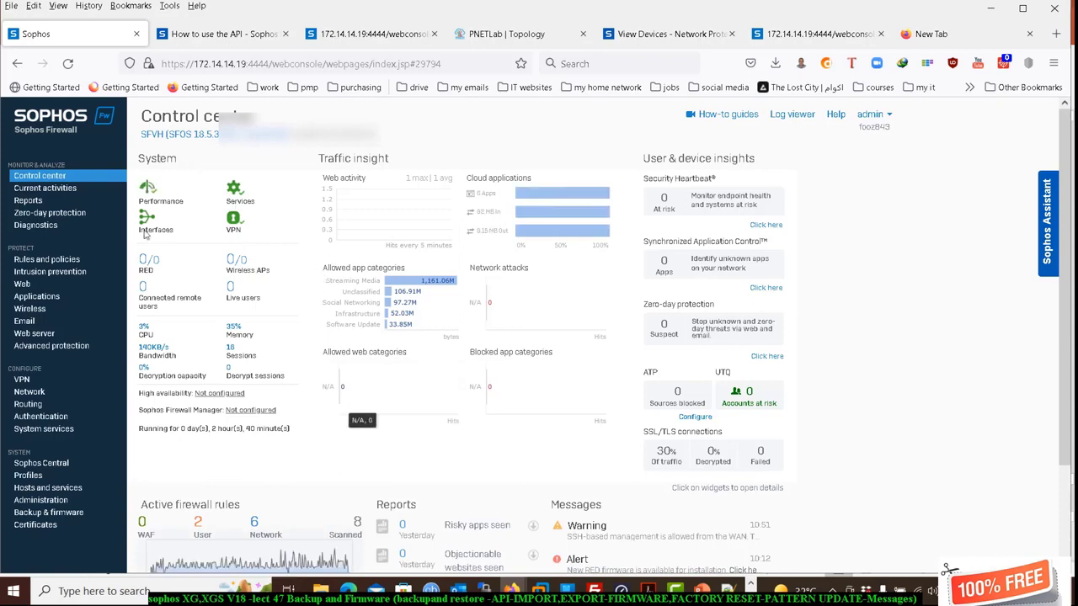
click(53, 514)
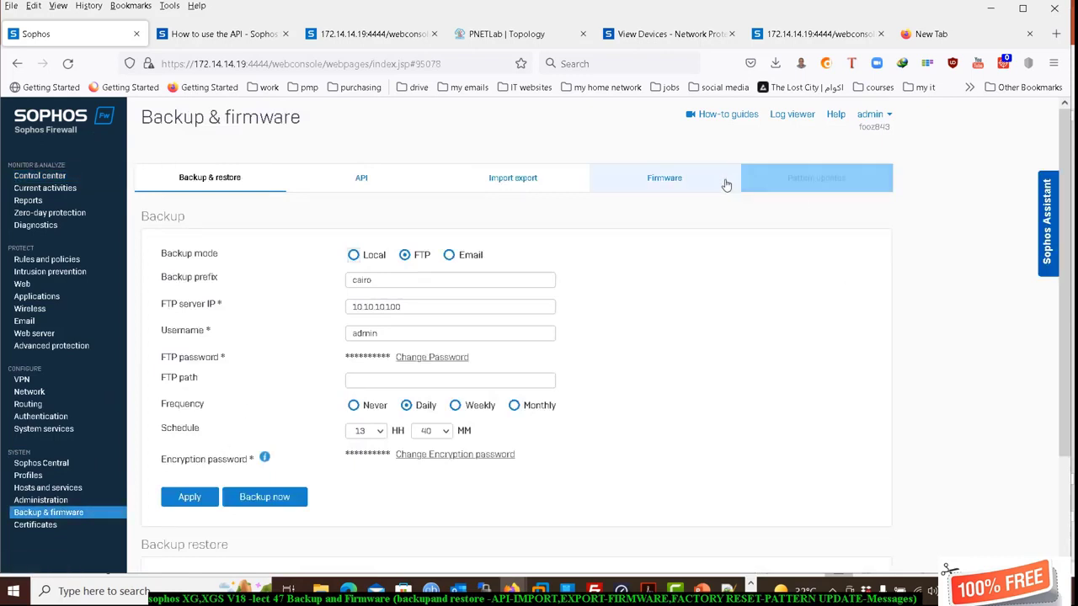
click(685, 177)
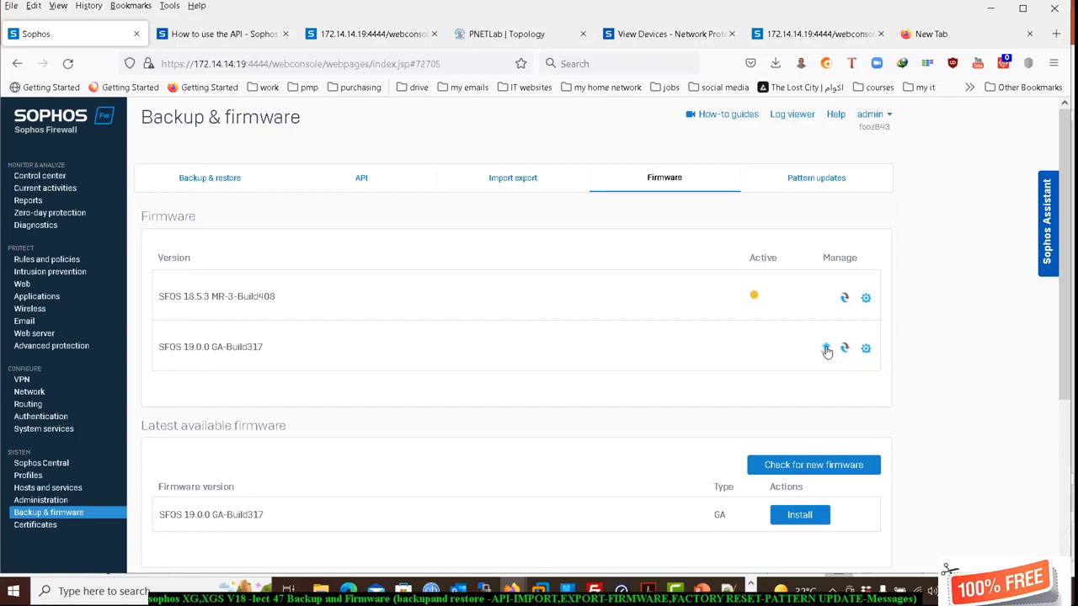
click(827, 351)
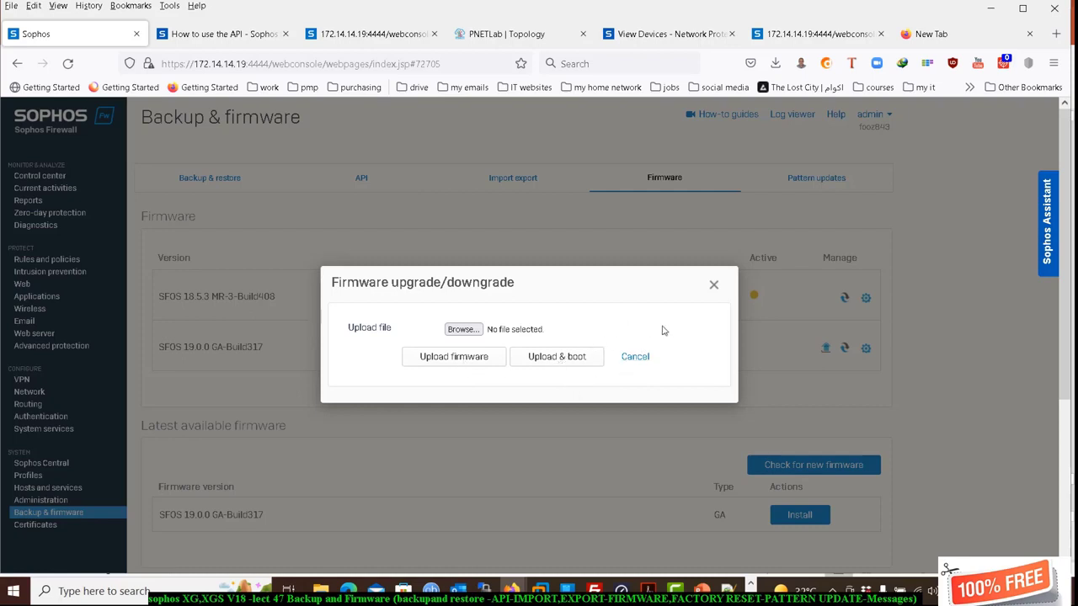
click(714, 287)
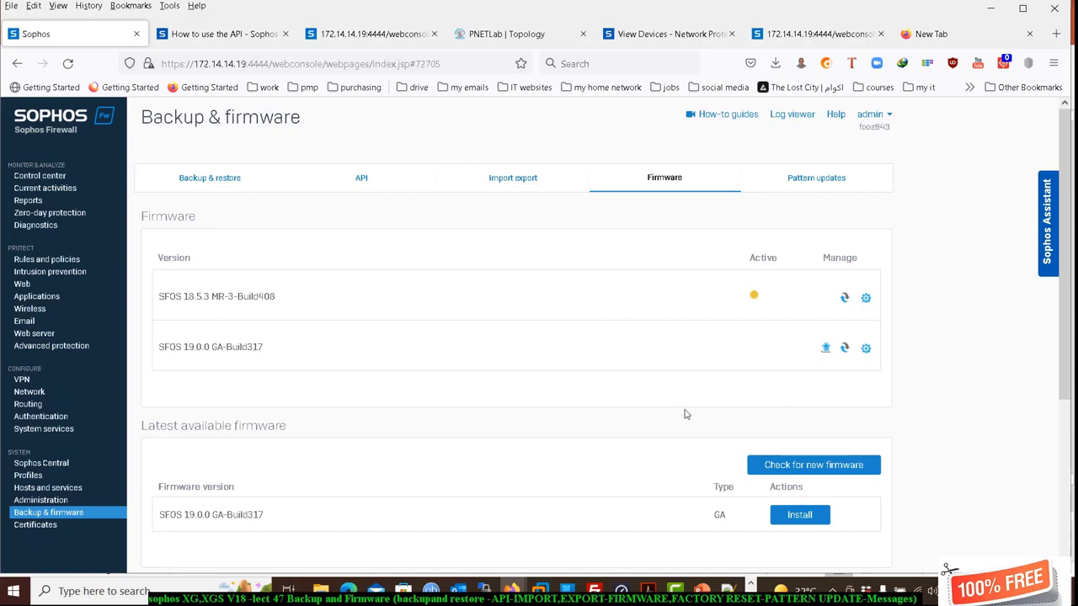
scroll(669, 377, down, 1)
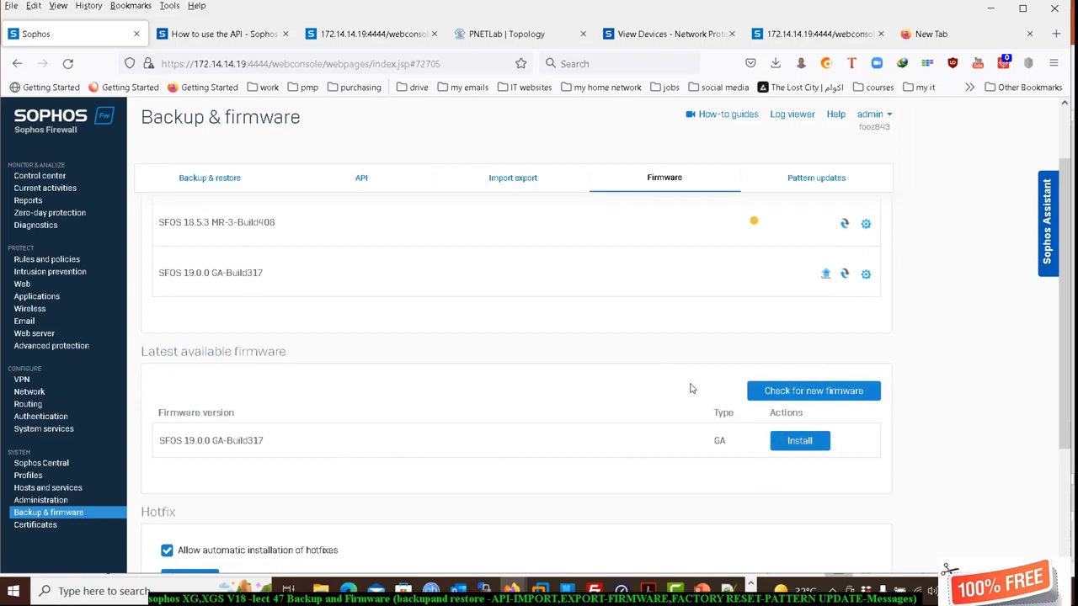
scroll(700, 371, down, 1)
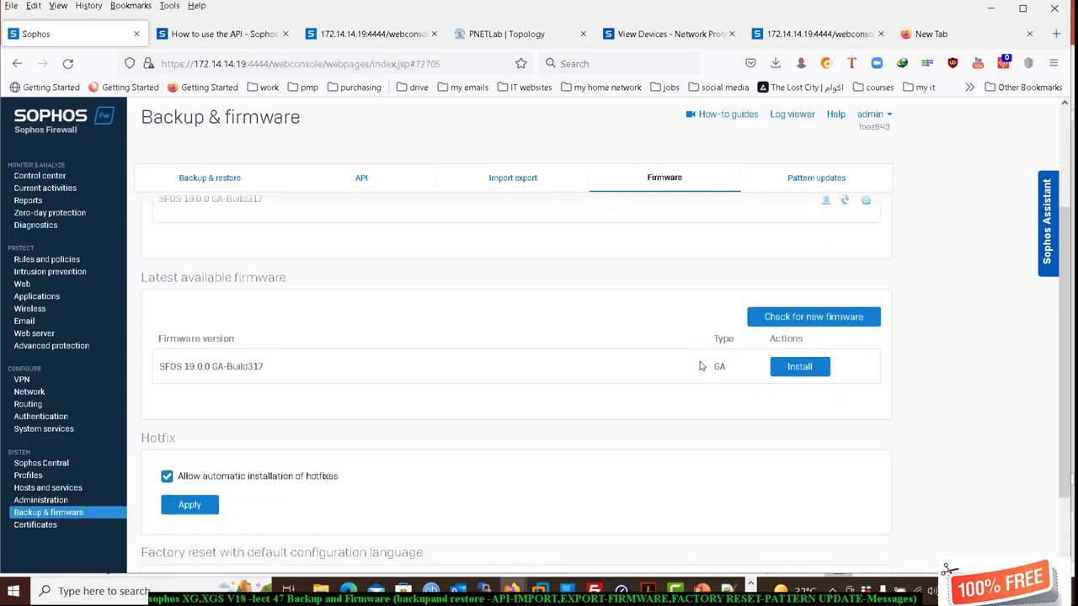
scroll(700, 366, down, 1)
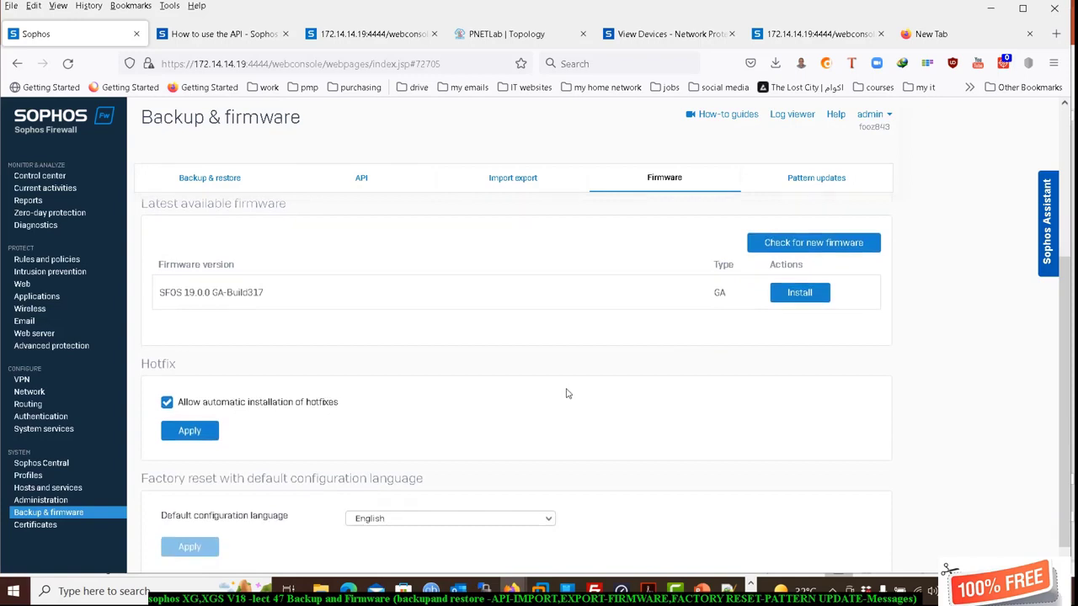
scroll(556, 418, up, 3)
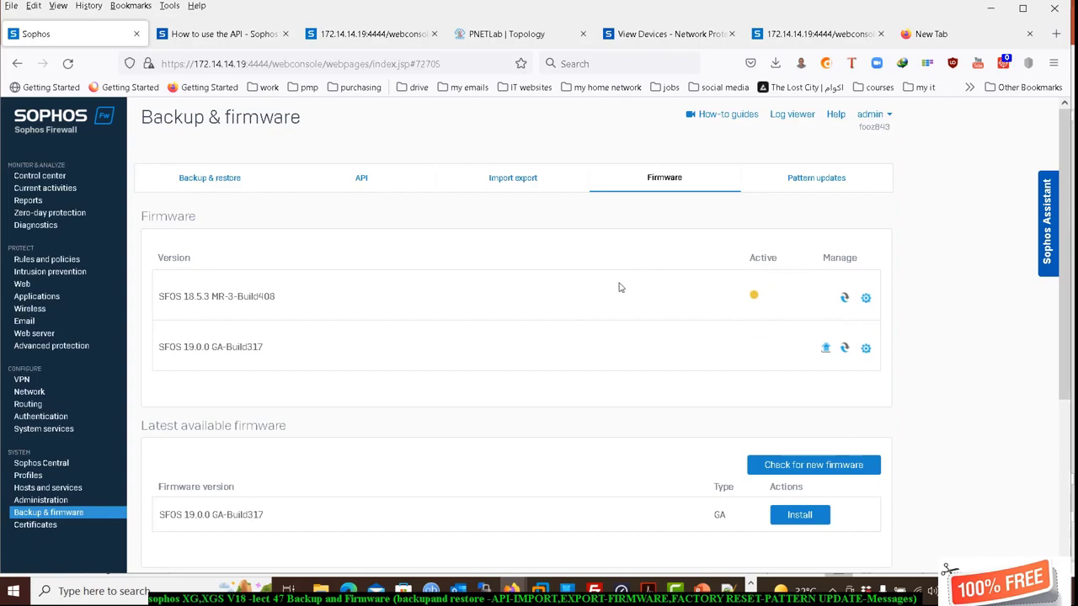
Open the registered device's Download Firmware dialog listing SFOS 18.5.3 MR-3 and 19.0.0 GA builds.
click(346, 32)
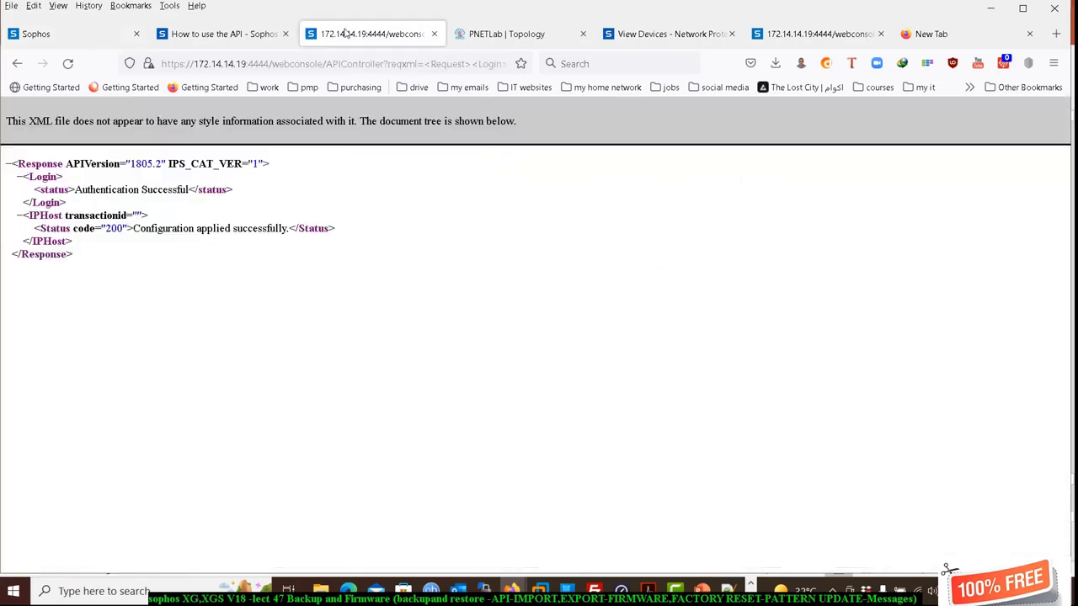
click(667, 38)
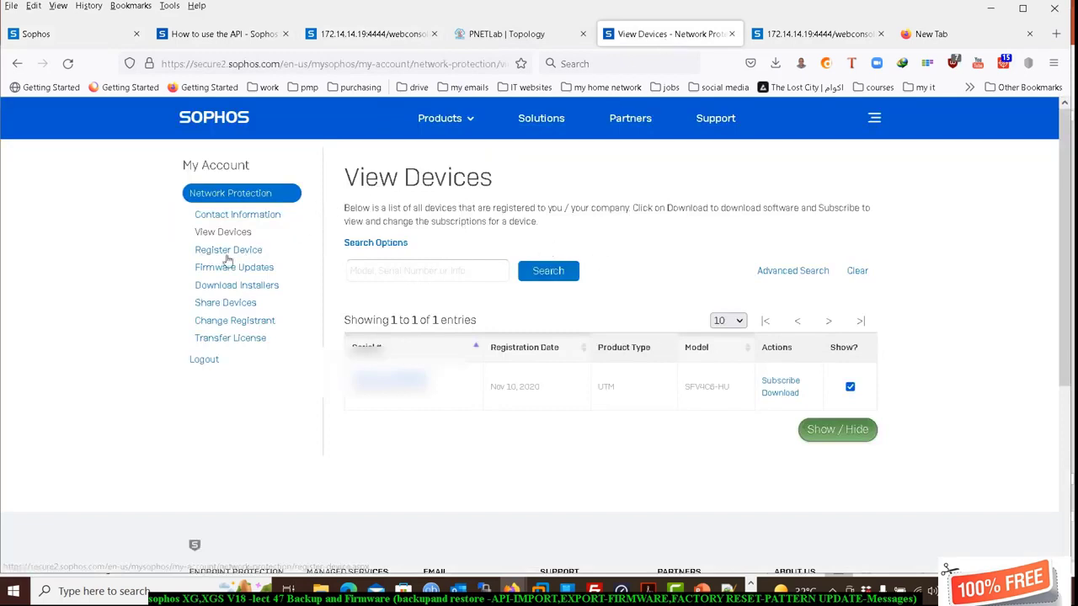
mouse_move(476, 411)
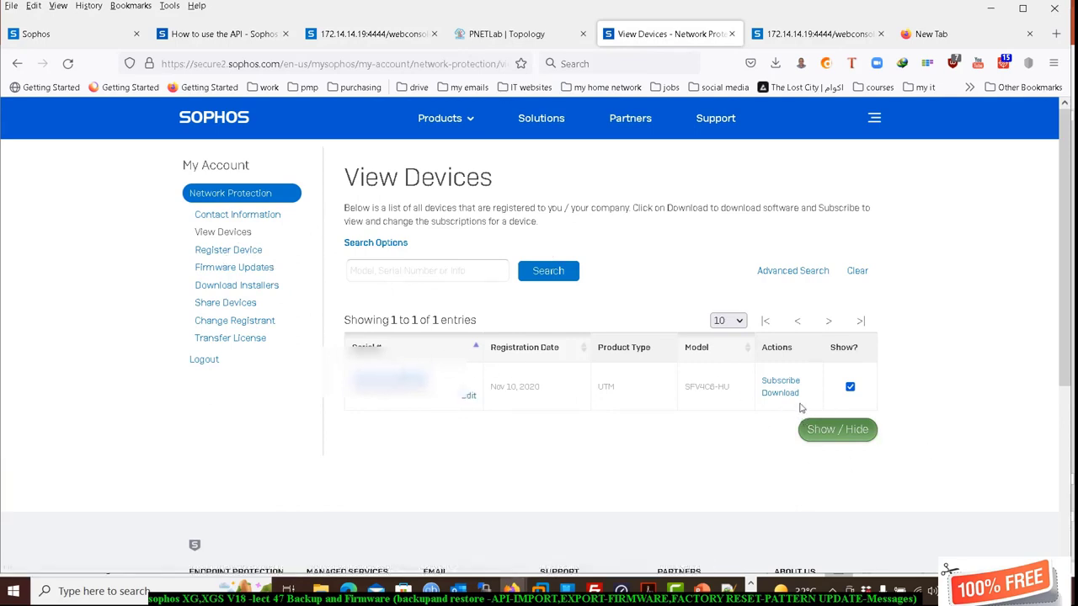
click(766, 394)
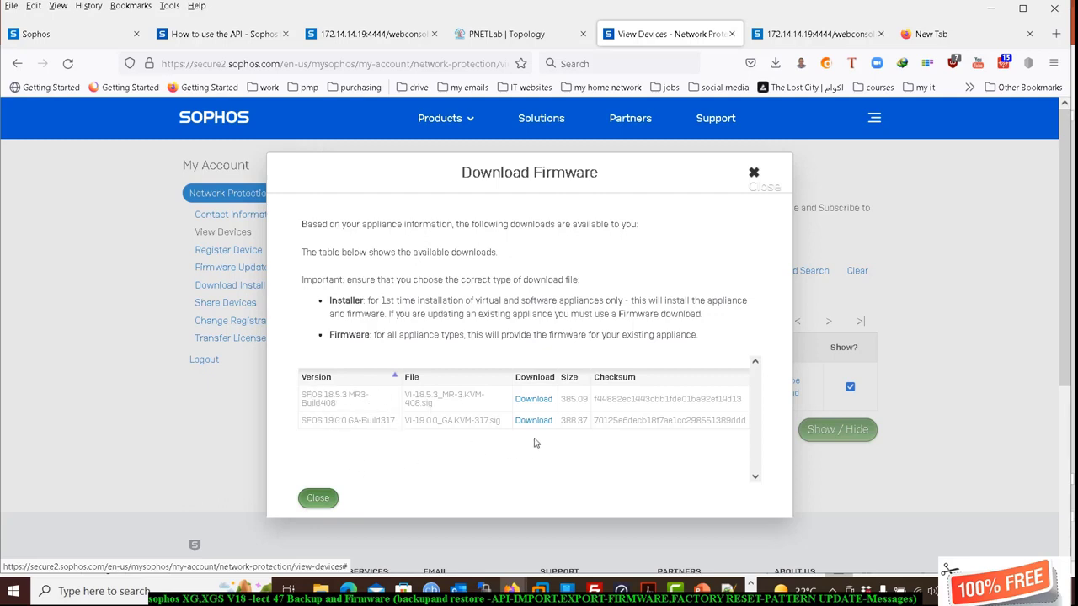
Choose the SFOS 19.0.0 GA-Build317 download and compare against the firewall's Backup & firmware page.
click(543, 425)
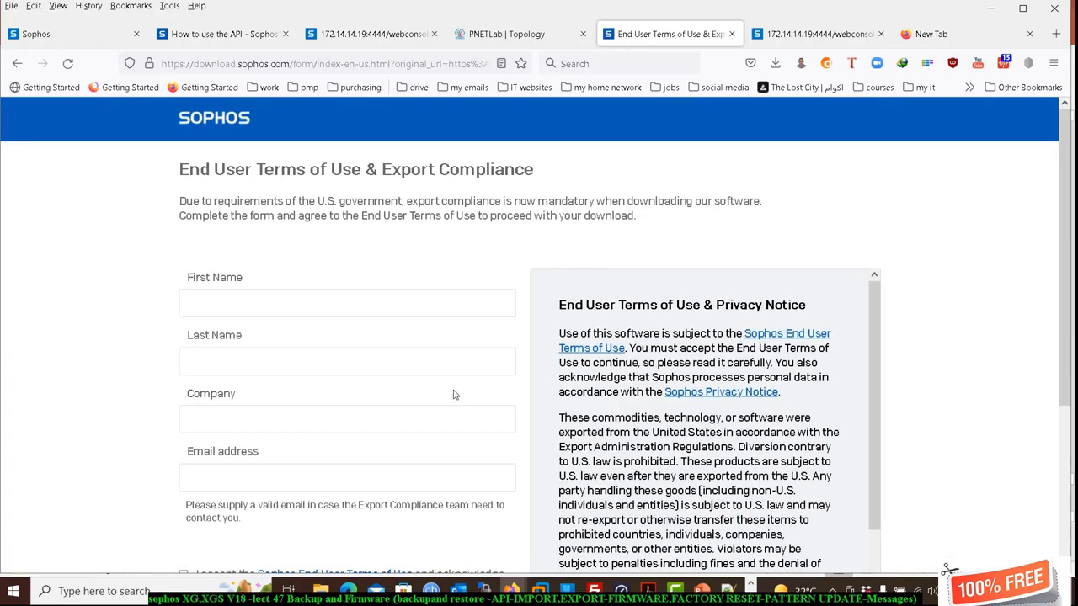
scroll(359, 291, down, 3)
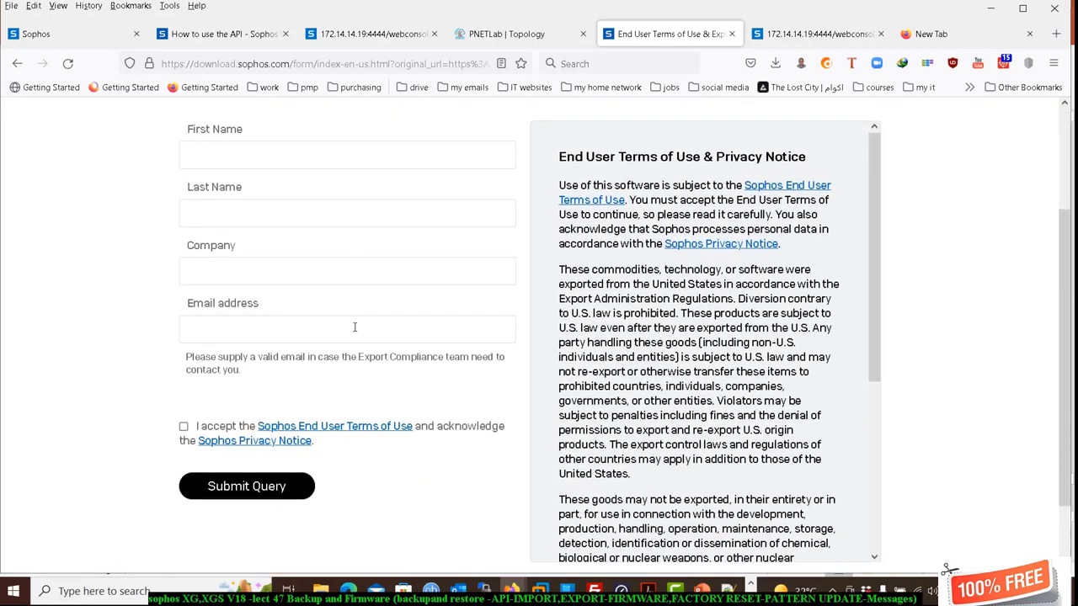
scroll(354, 327, up, 3)
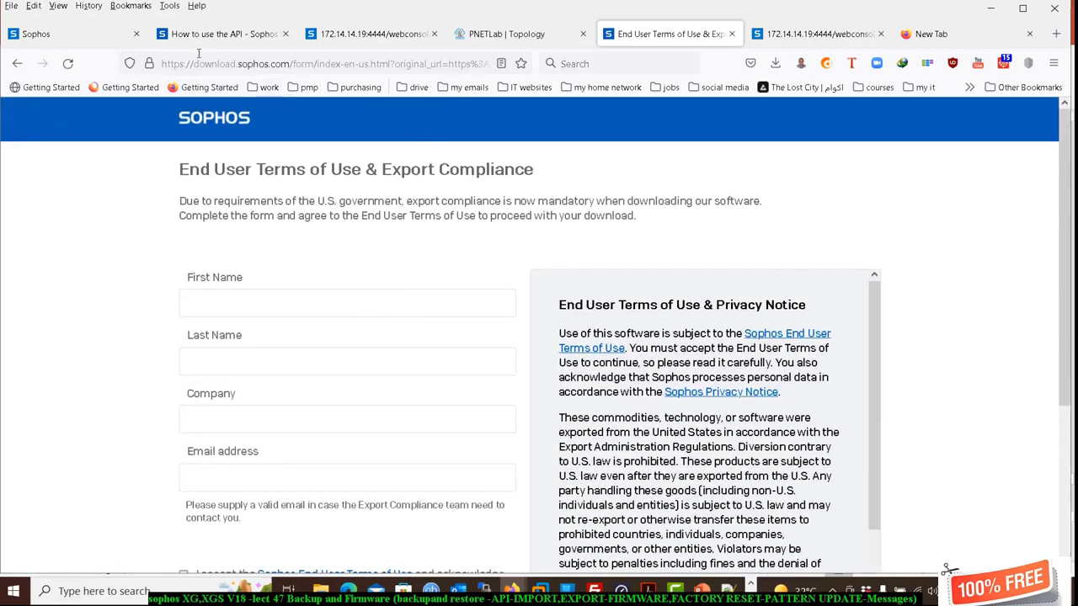
click(92, 33)
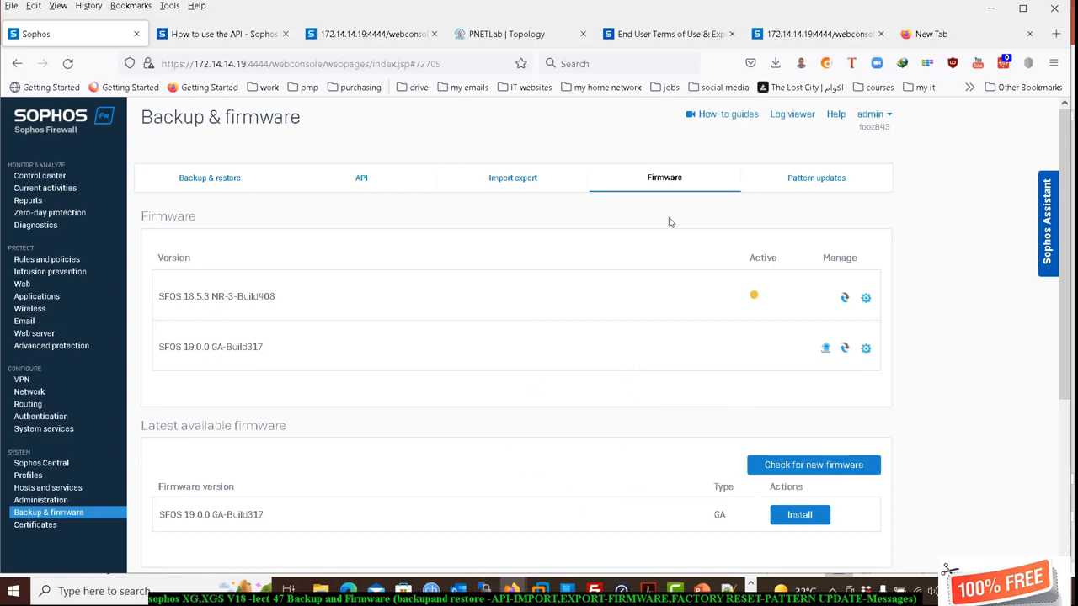
click(762, 35)
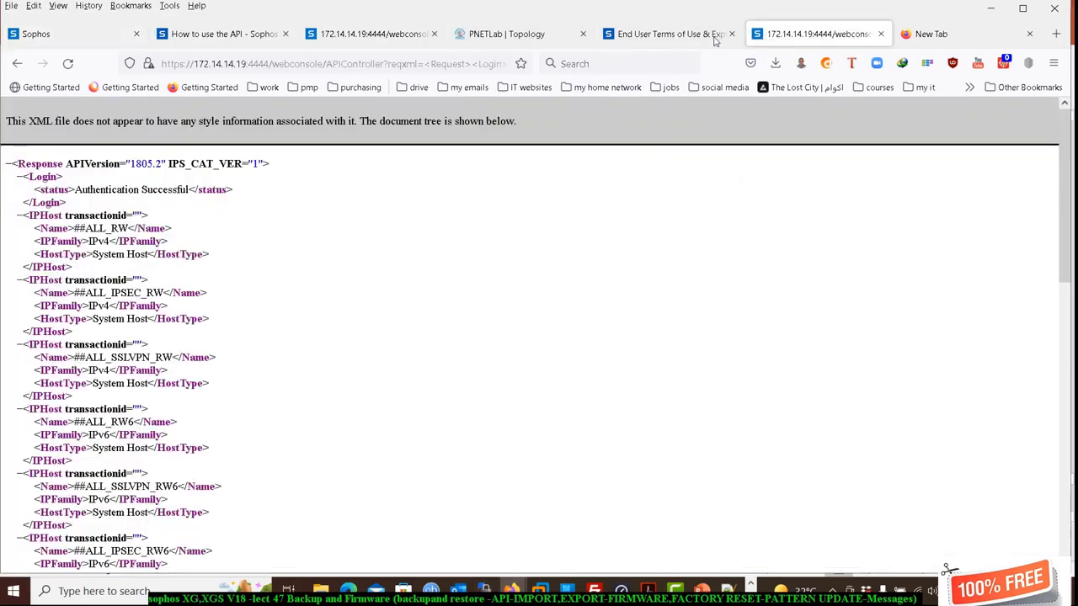
click(676, 36)
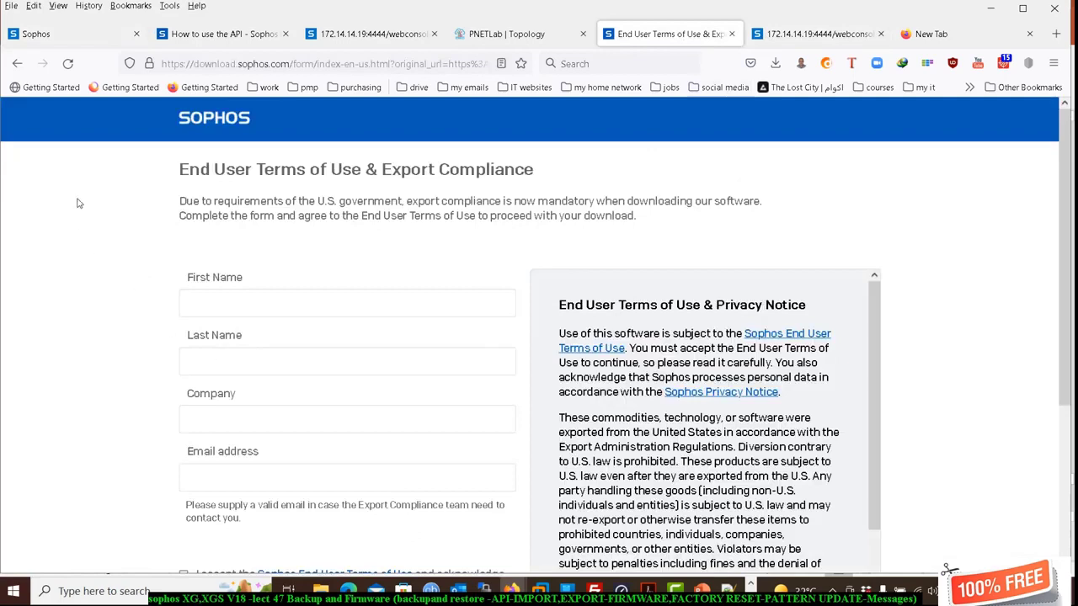
Reopen the device's firmware downloads and pick SFOS 19.0.0 GA-Build317 again to reach the terms form.
click(17, 63)
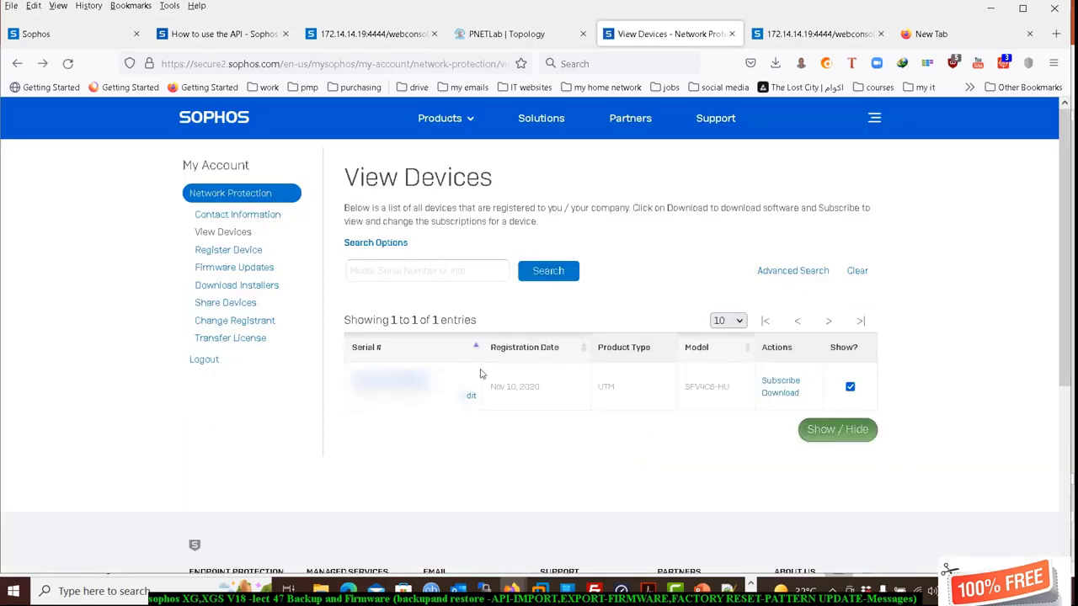
click(226, 44)
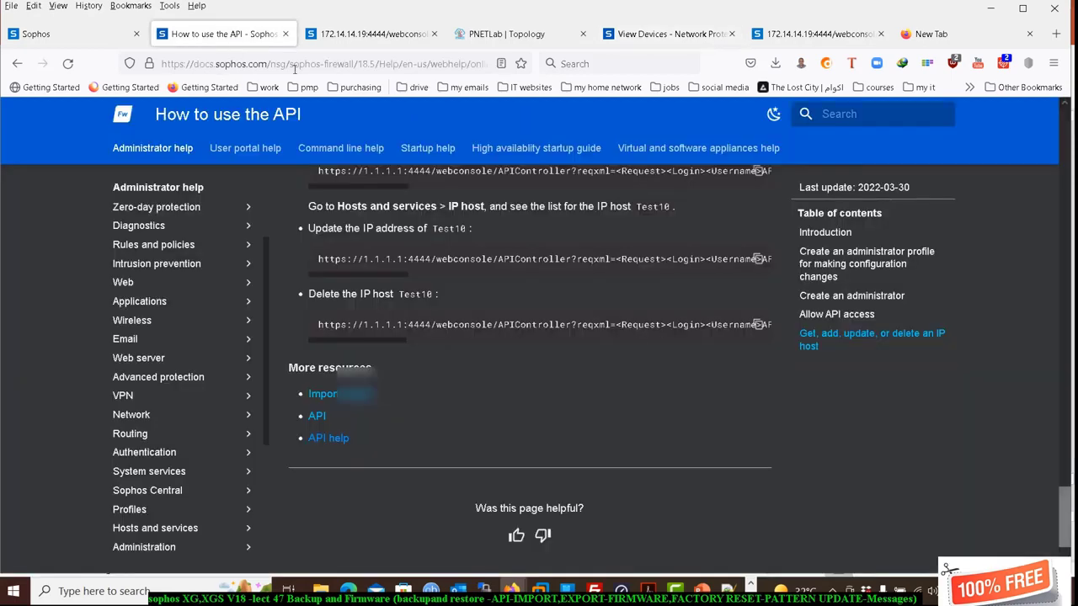
click(627, 35)
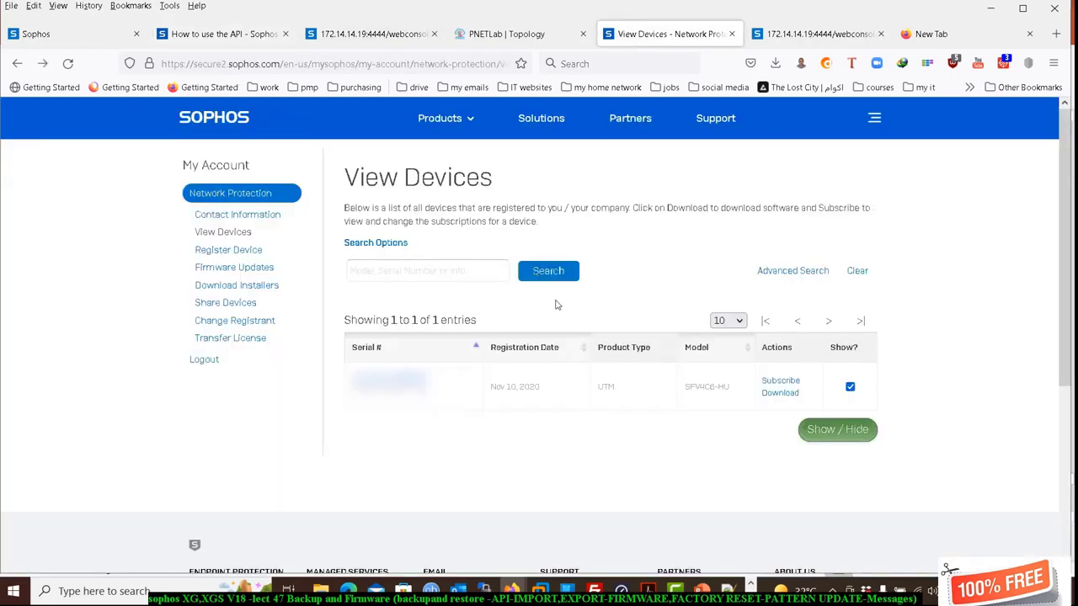
click(778, 393)
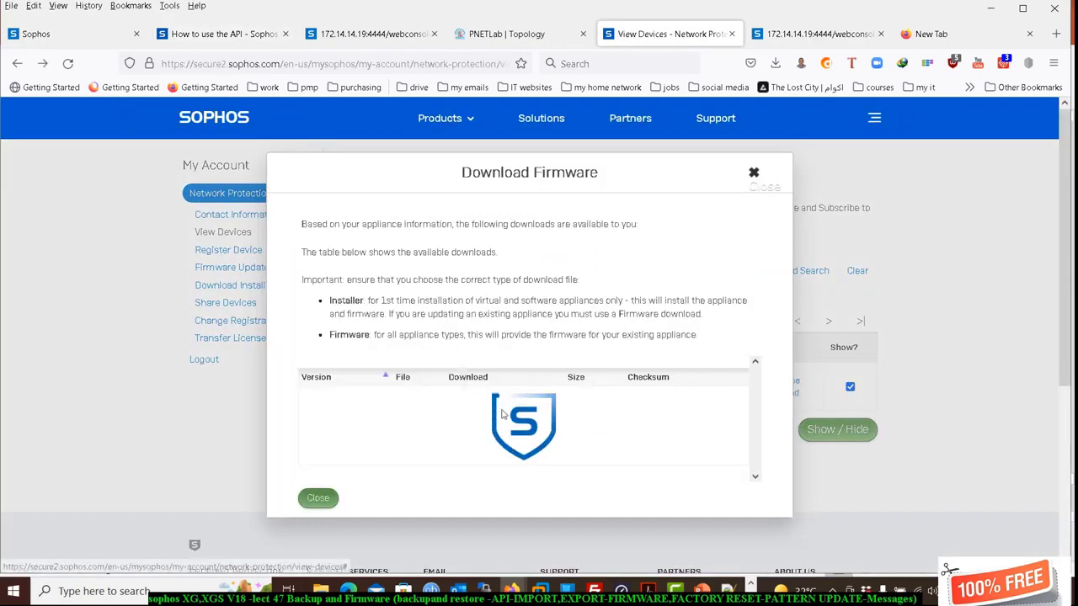
click(545, 426)
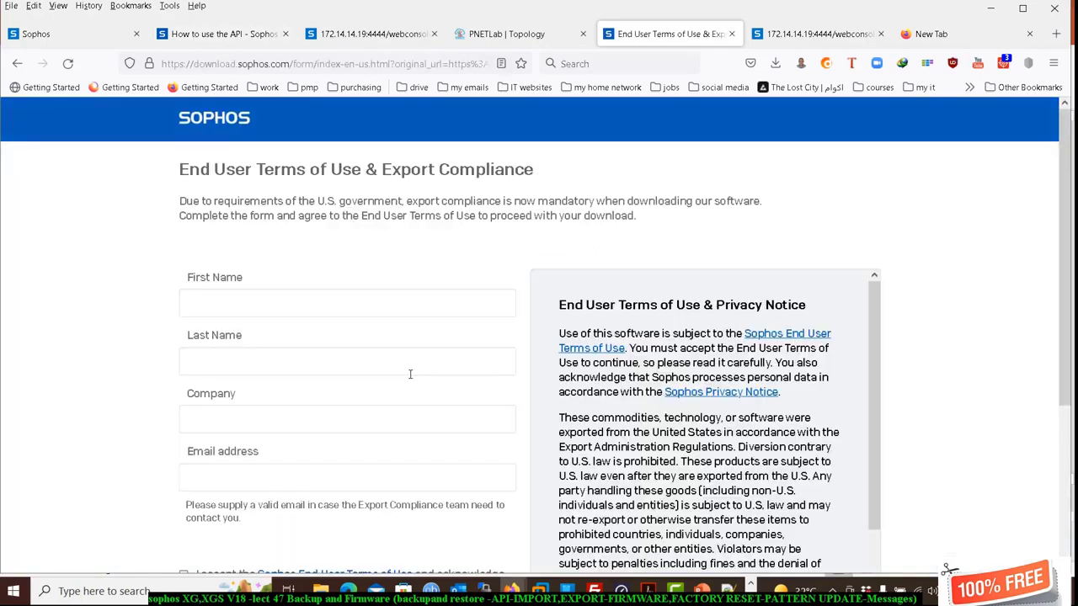
scroll(410, 374, down, 3)
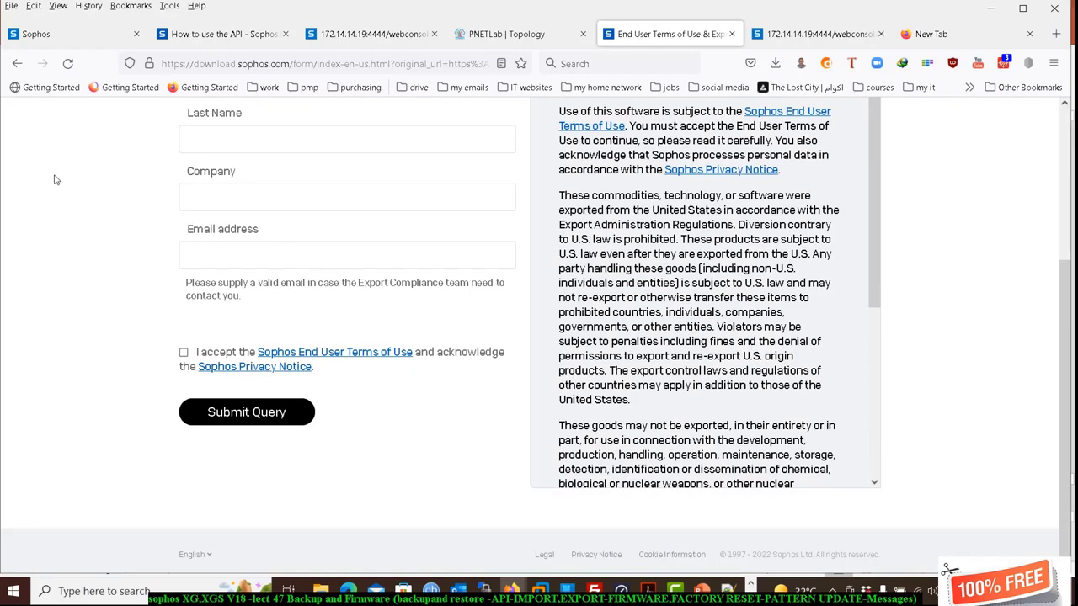
scroll(126, 194, up, 3)
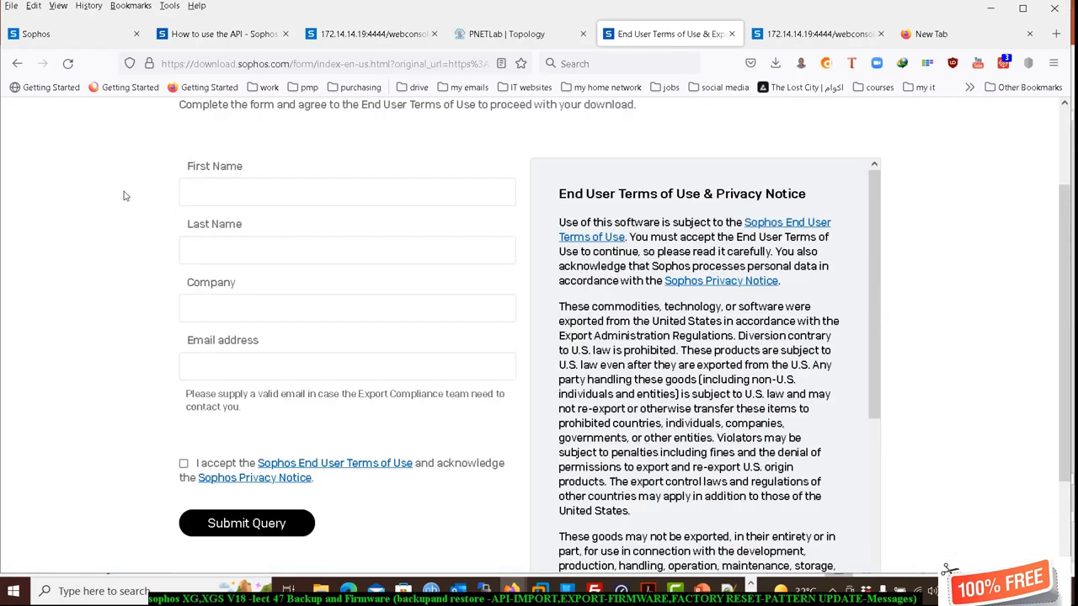
Return to the firewall's Firmware tab listing SFOS 18.5.3 MR-3-Build408 and 19.0.0 GA-Build317.
click(81, 39)
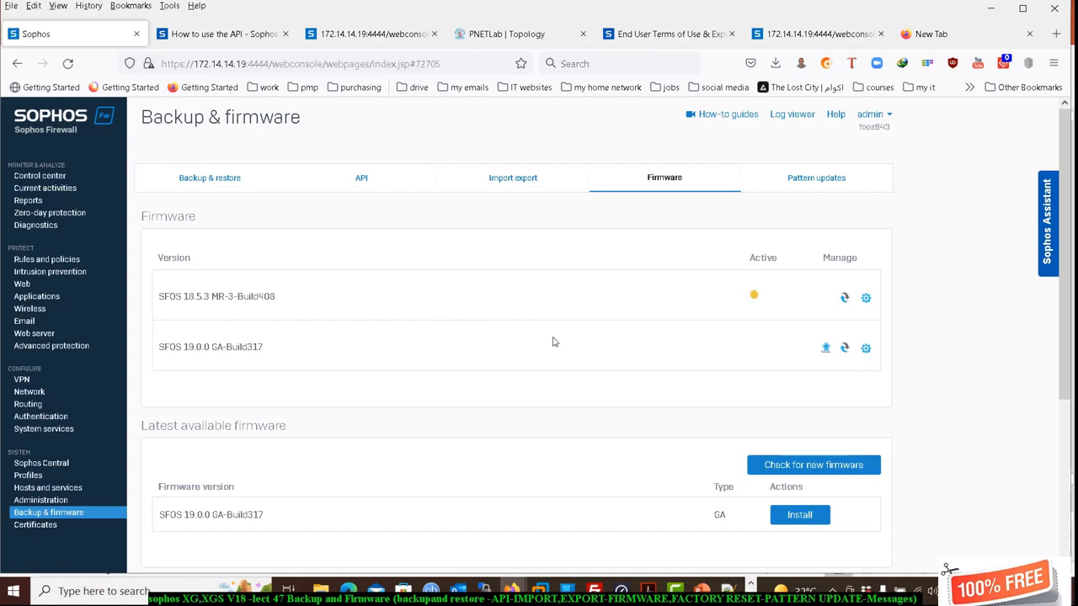
mouse_move(534, 591)
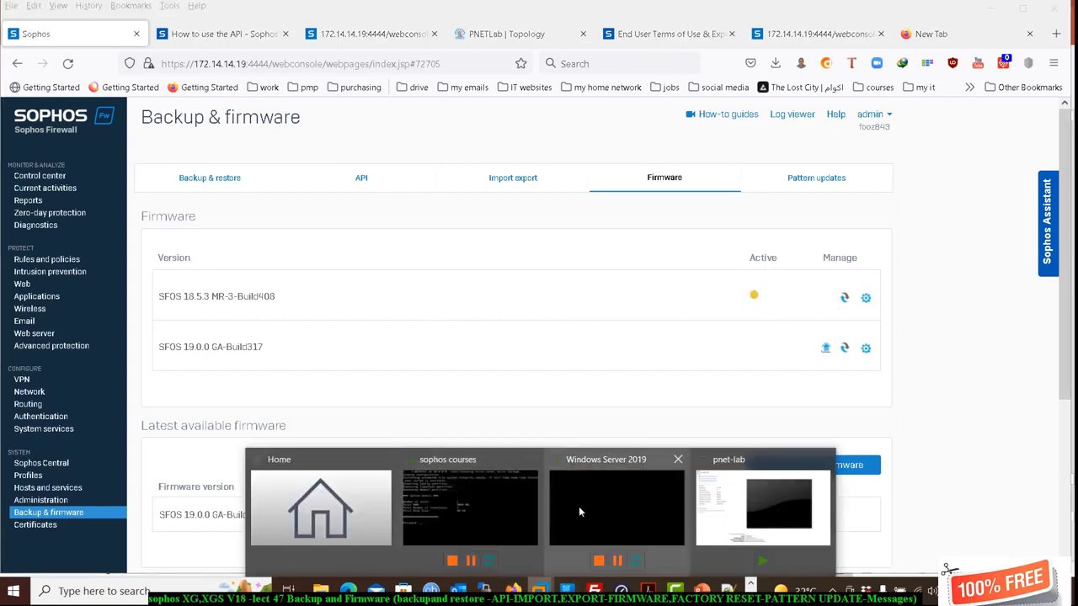
Restart the sophos courses VM using Restart Guest from VMware's power menu.
click(502, 524)
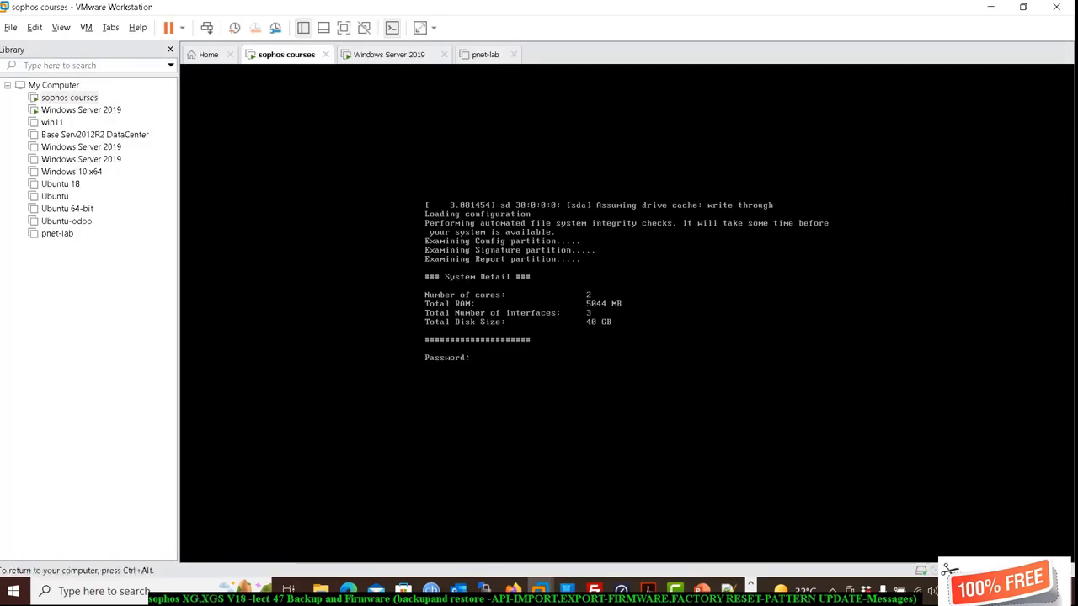
key(ctrl+alt)
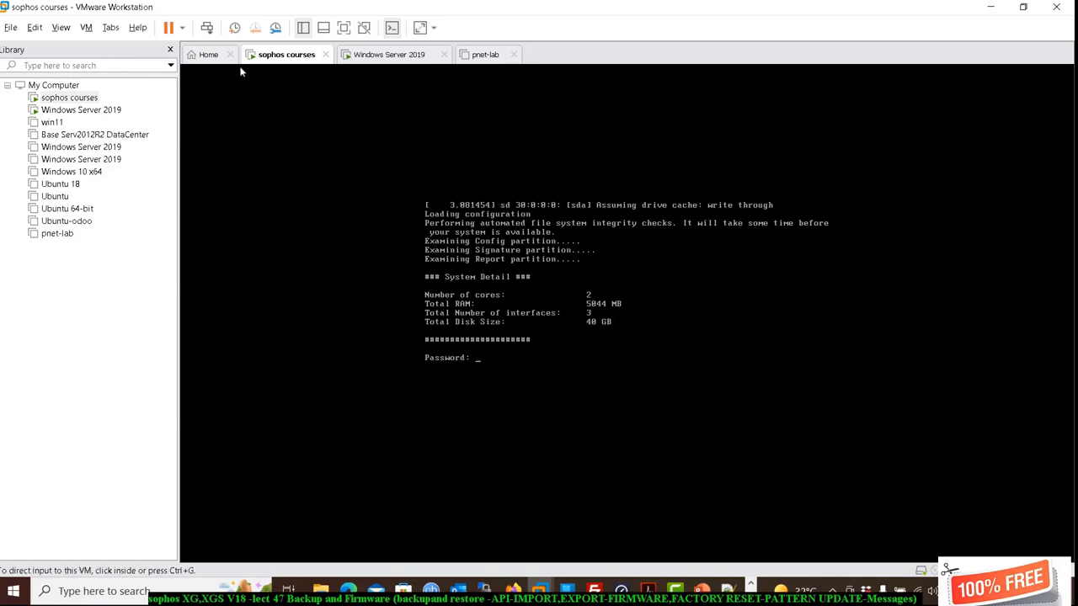
click(183, 29)
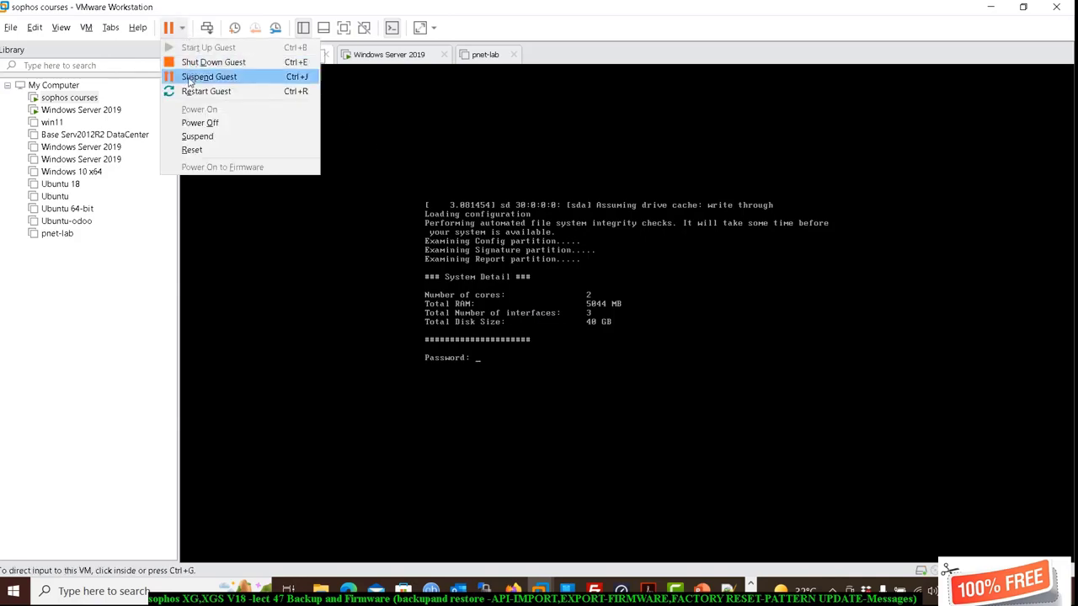
click(210, 92)
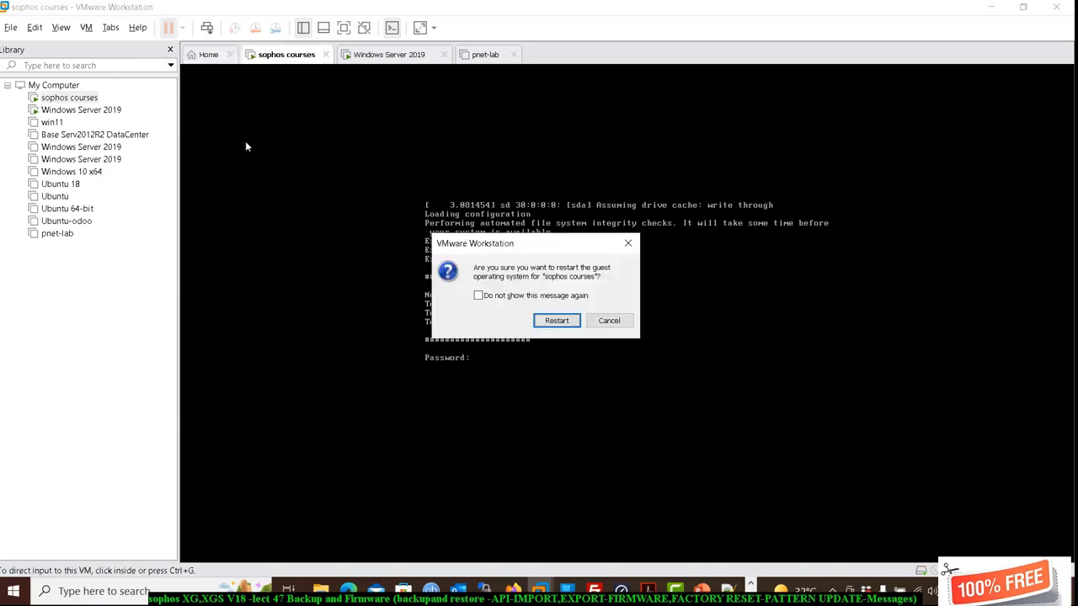
click(556, 320)
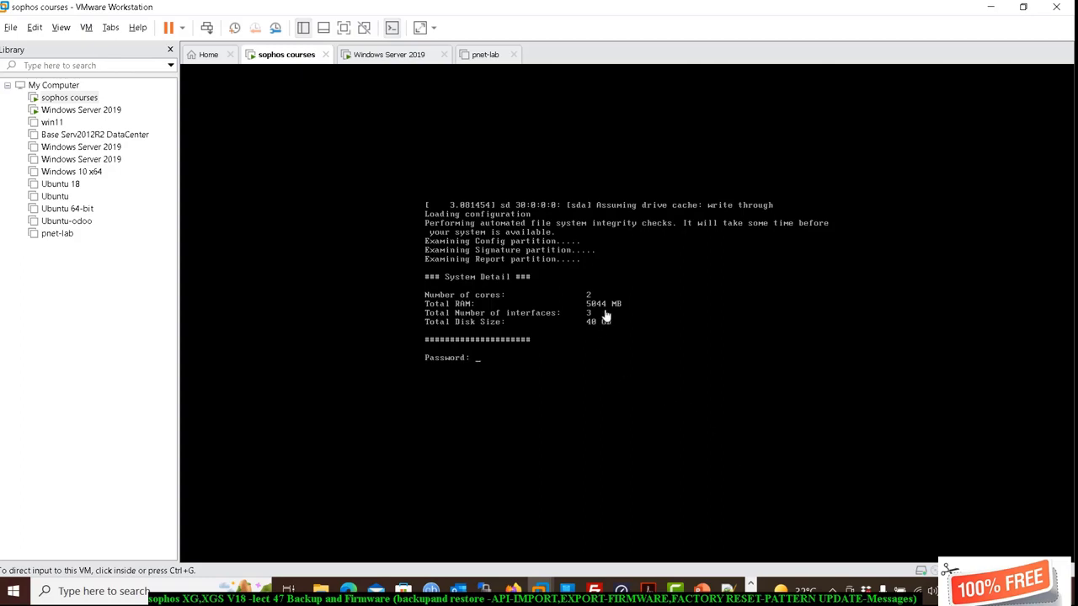
click(183, 30)
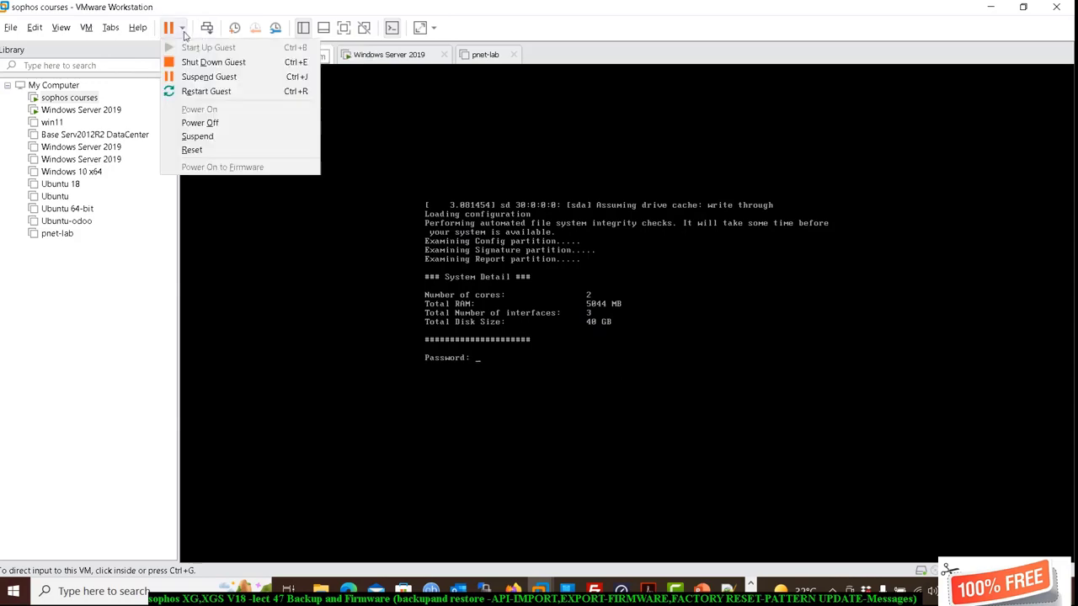
click(208, 93)
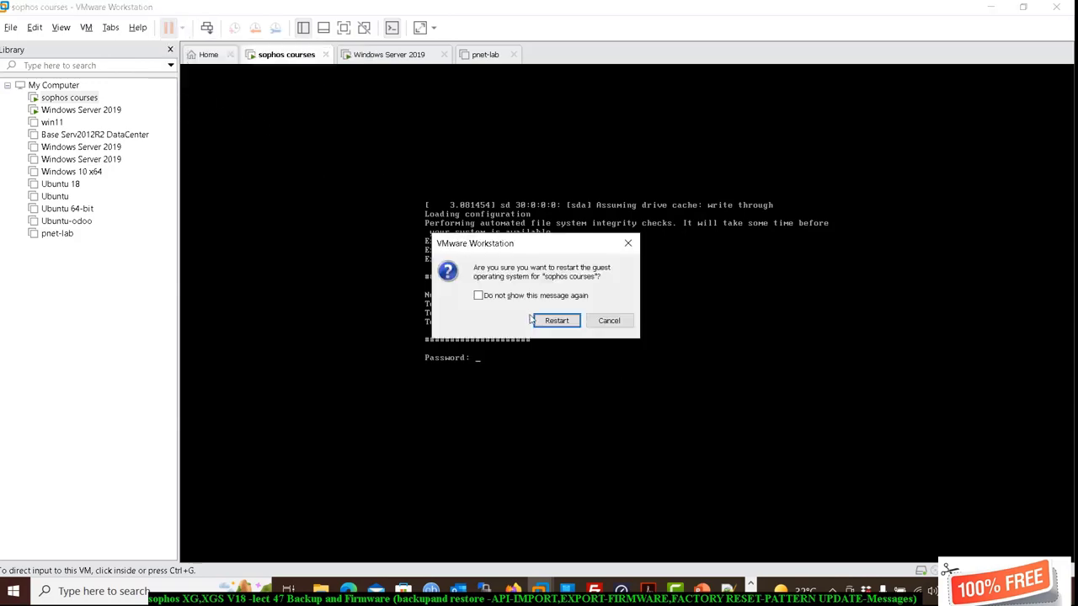
Confirm the restart and boot SFLoader from the GRUB menu to reach the Firmware Loader.
click(610, 323)
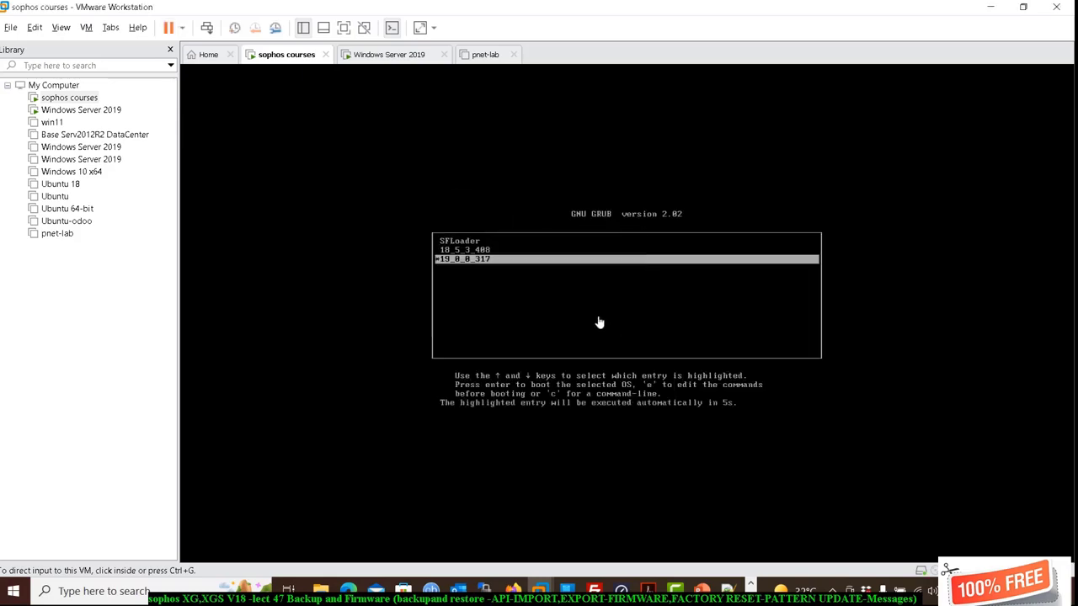
click(500, 259)
key(Up)
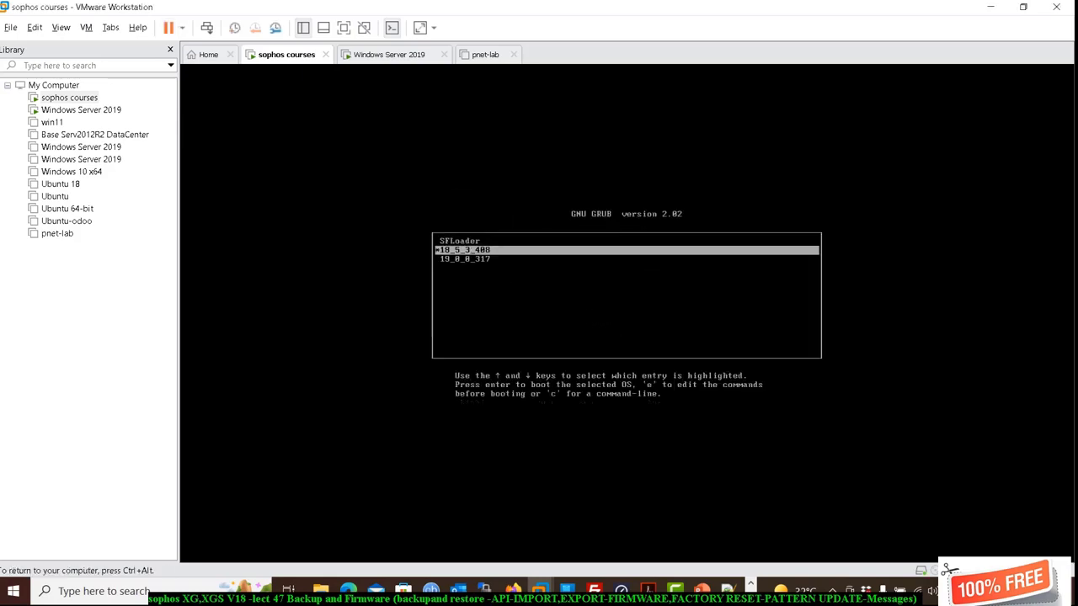
key(Up)
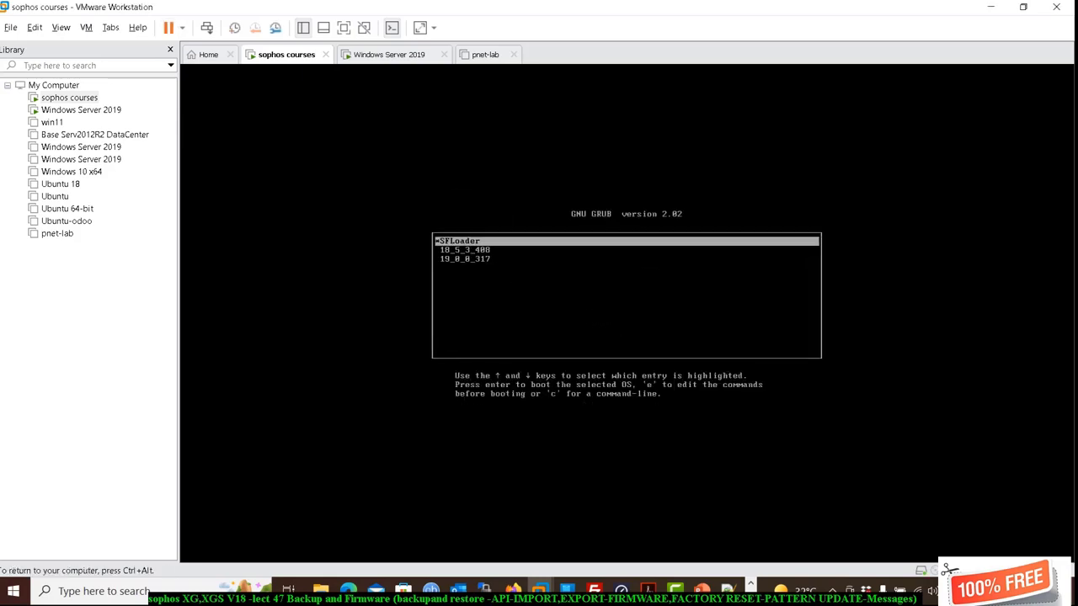
key(Return)
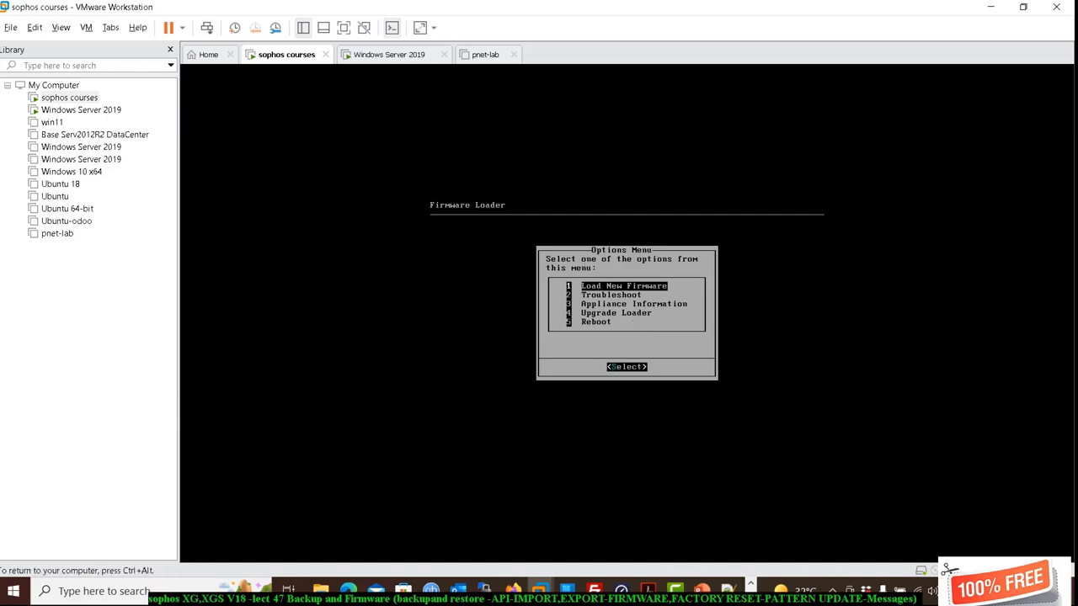
Select Load New Firmware over Network Device on Port2 with Manual IP Settings.
key(Return)
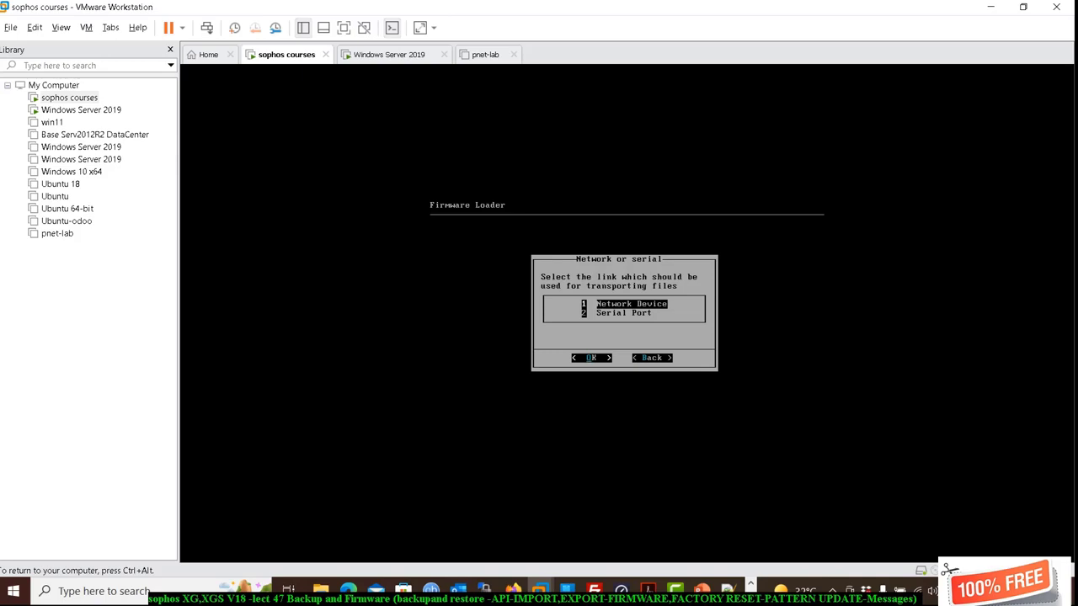
key(Return)
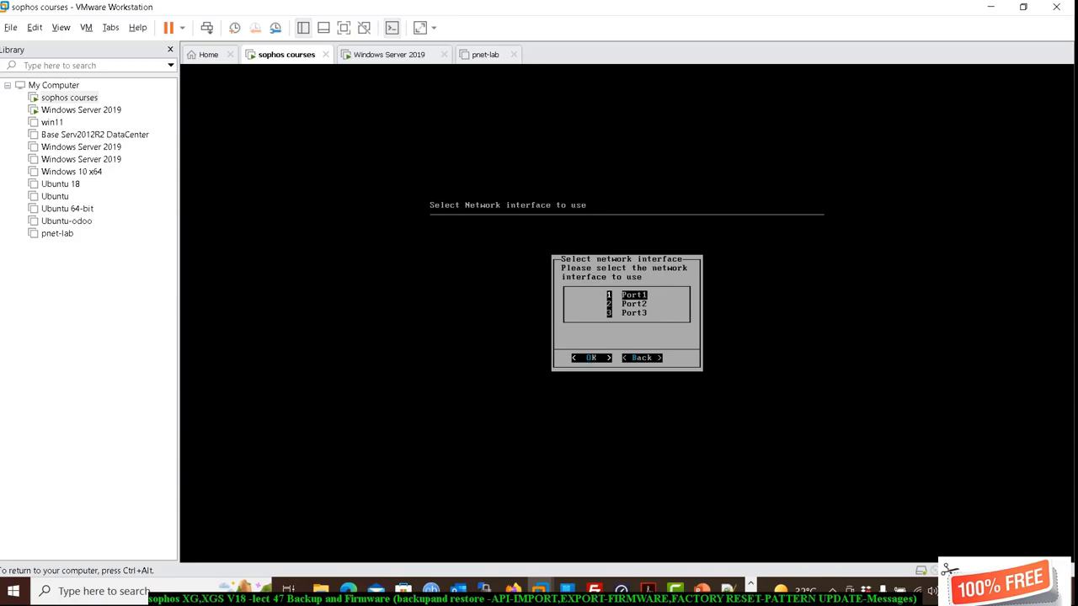
key(Down)
key(Return)
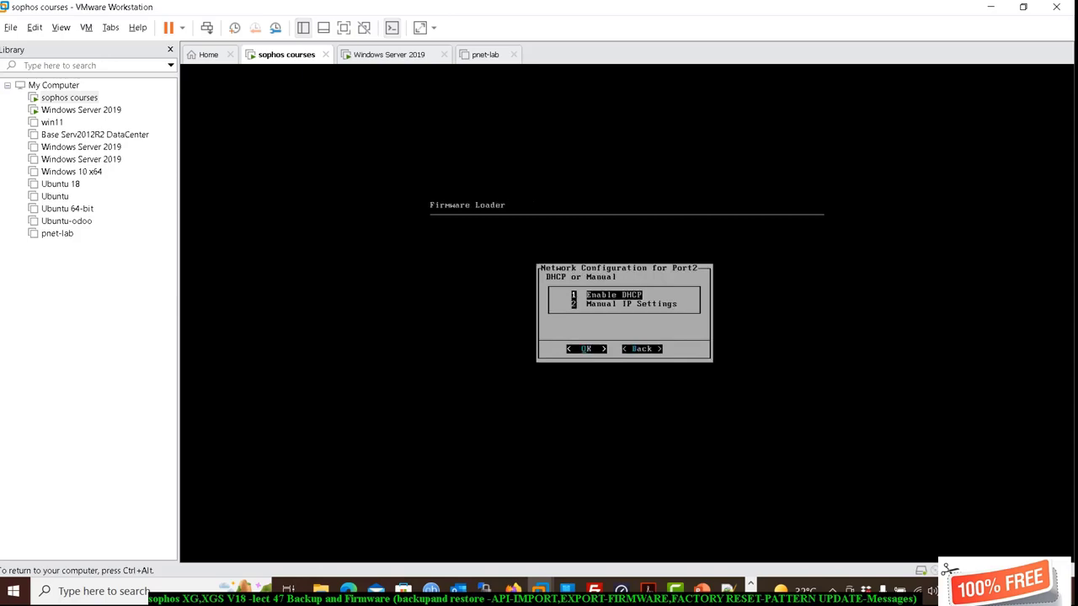
key(Down)
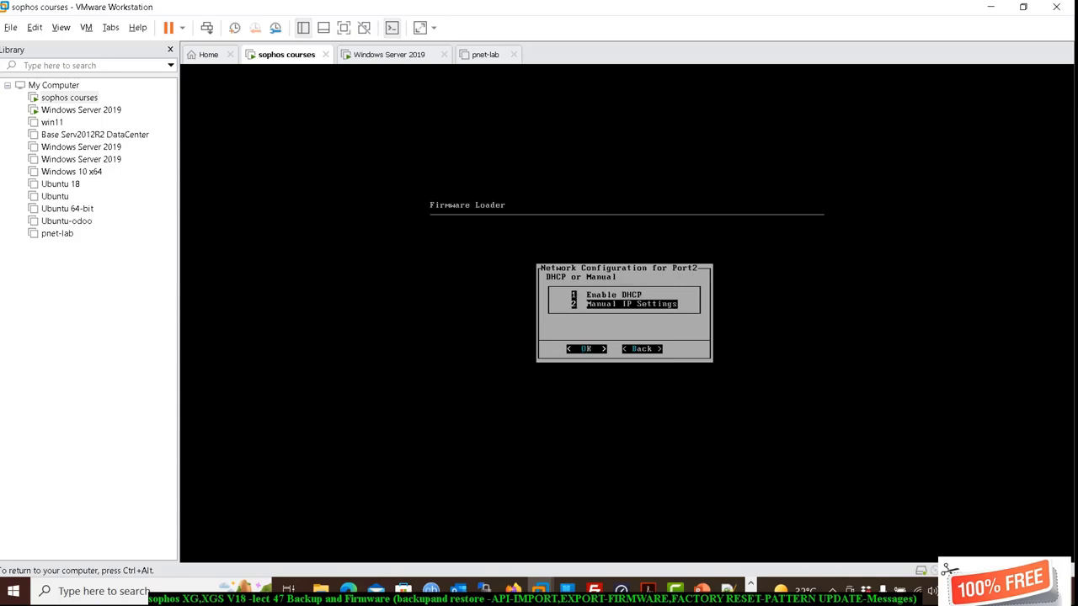
key(Return)
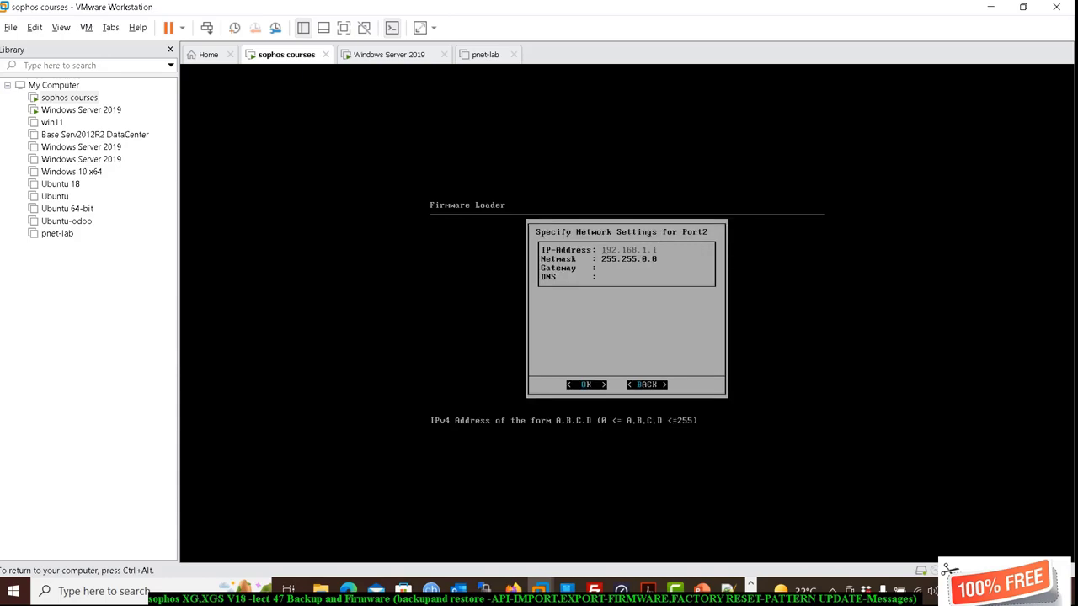
Replace the default Port2 IP with 172 values and correct the netmask to 255.255.255.0.
text(172)
key(Delete)
key(Delete)
key(Delete)
key(Delete)
key(Delete)
key(Delete)
key(Delete)
text(0)
key(Down)
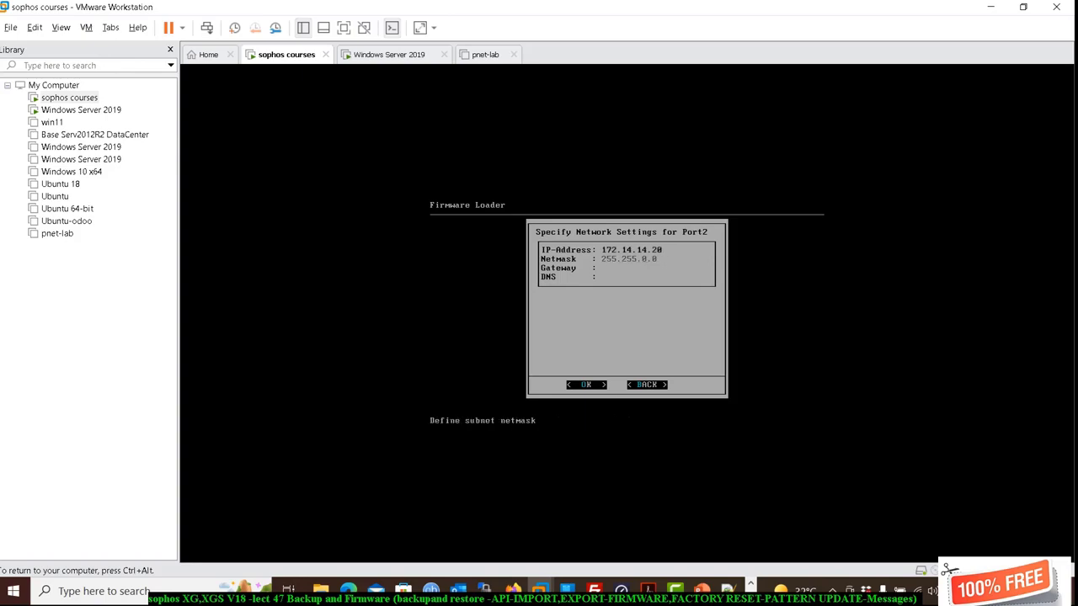
key(BackSpace)
key(BackSpace)
Fix the Port2 IP to 172.14.14.20, skip the gateway, and accept the settings.
key(Down)
key(Down)
key(Down)
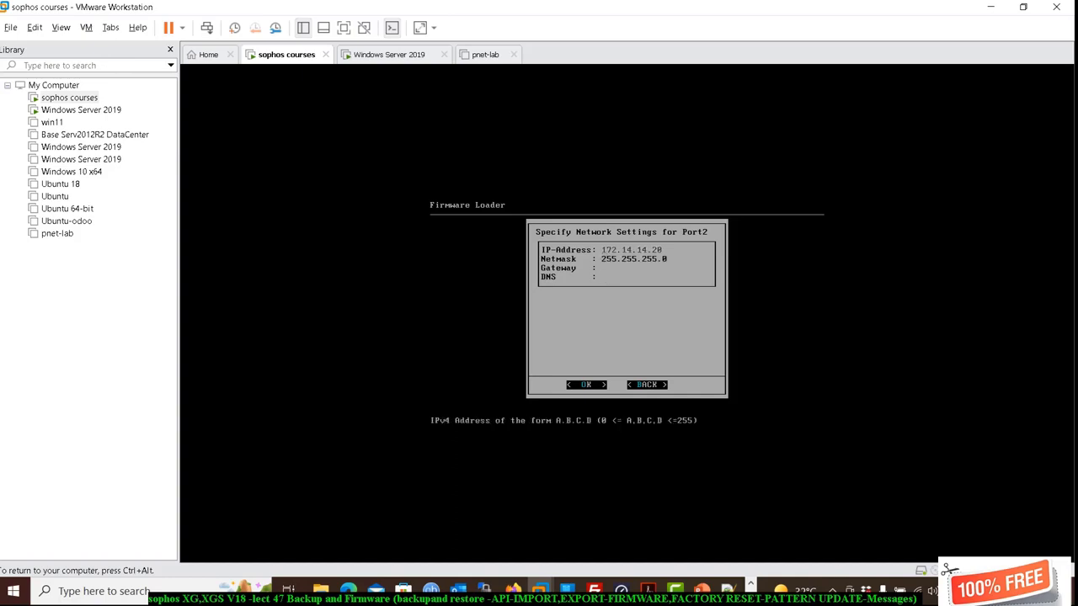
text(o)
key(Delete)
key(Delete)
key(Delete)
text(17)
key(Down)
key(Down)
key(Down)
key(Down)
key(Down)
key(Up)
key(Down)
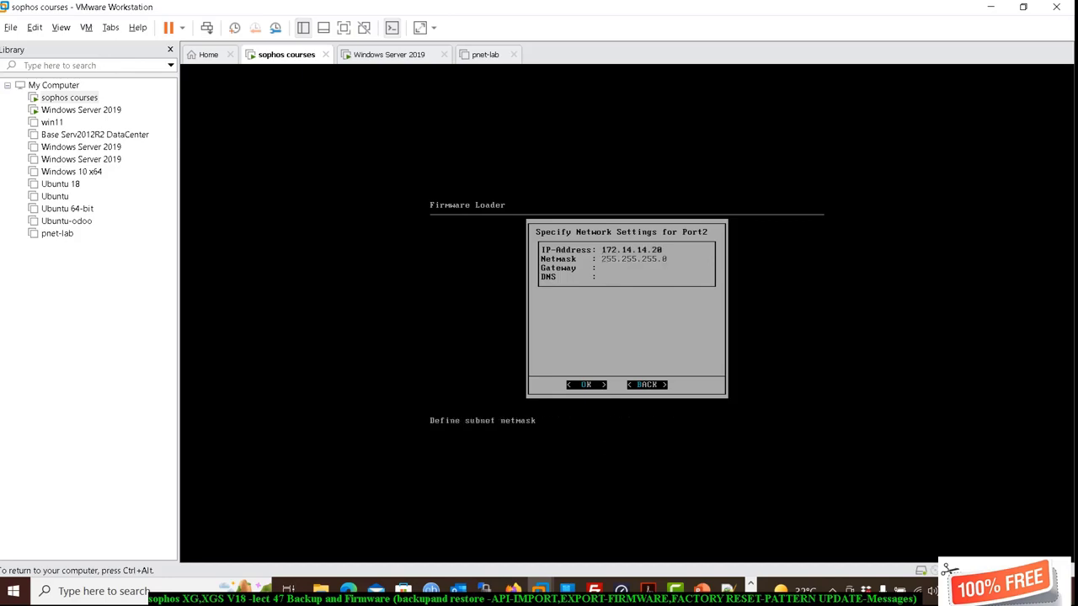
key(Down)
key(Down)
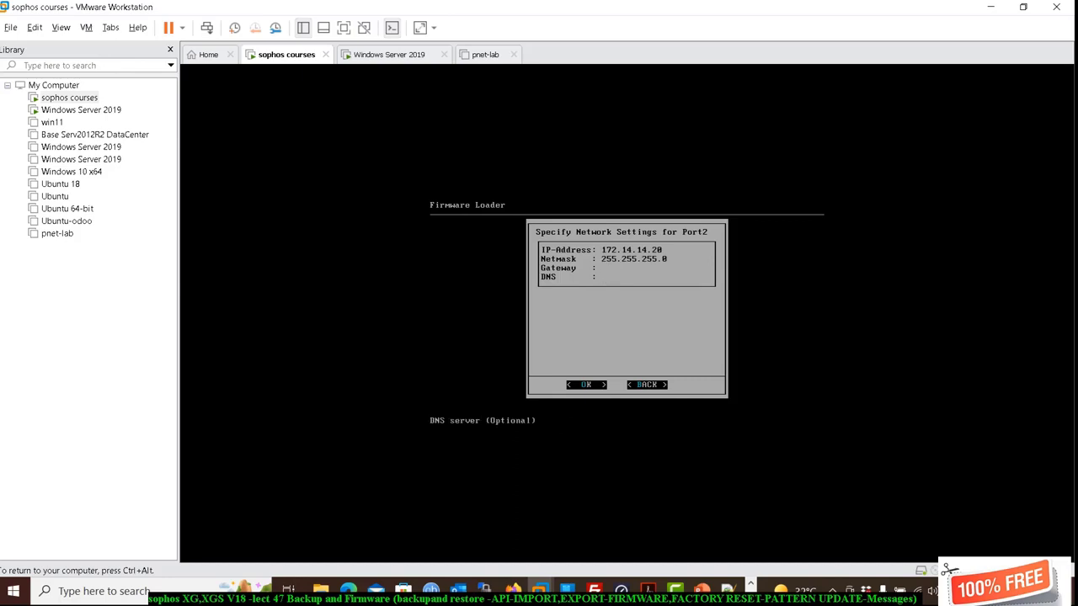
key(Return)
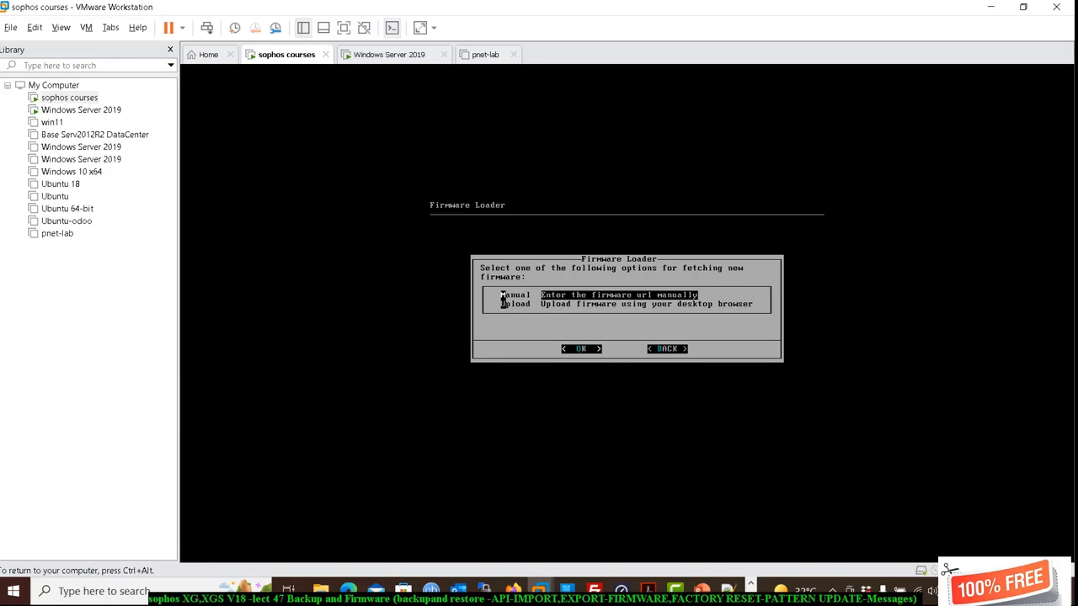
Pick browser Upload in the Firmware Loader and bring the Sophos Firefox window forward.
key(Down)
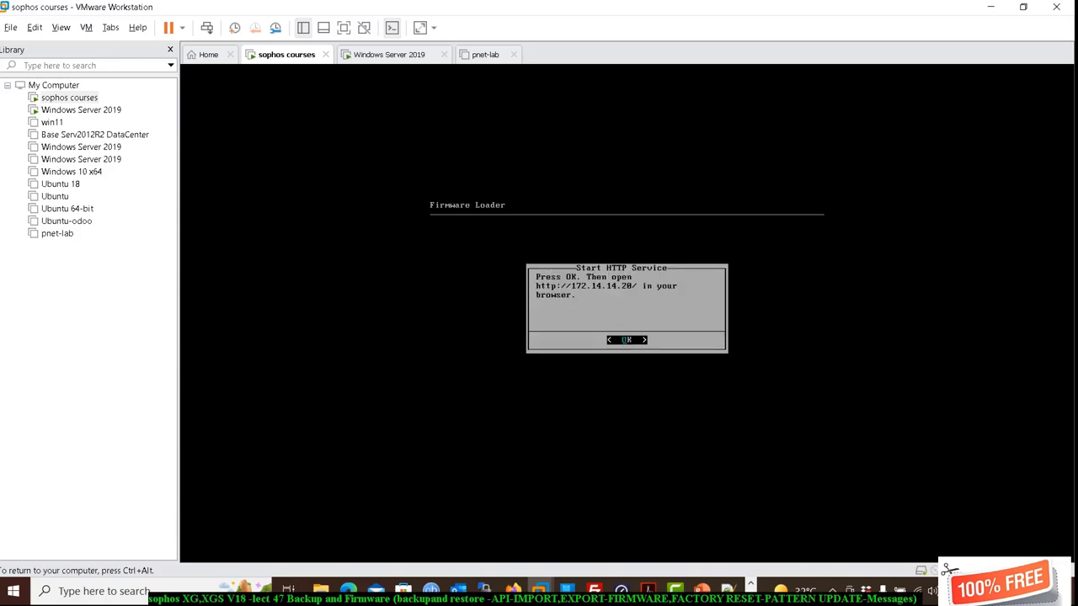
click(513, 589)
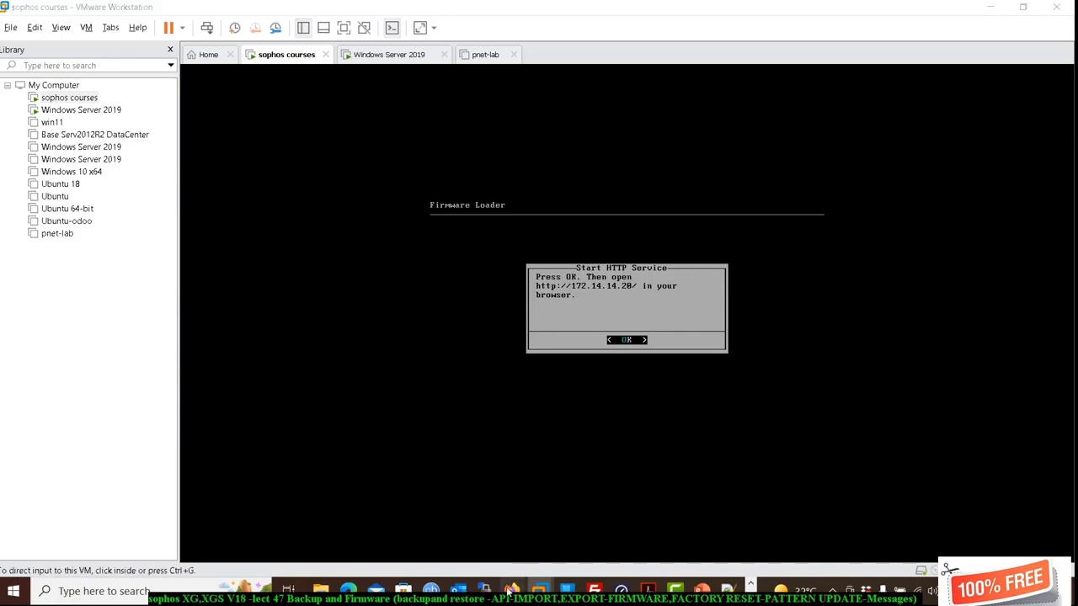
click(542, 516)
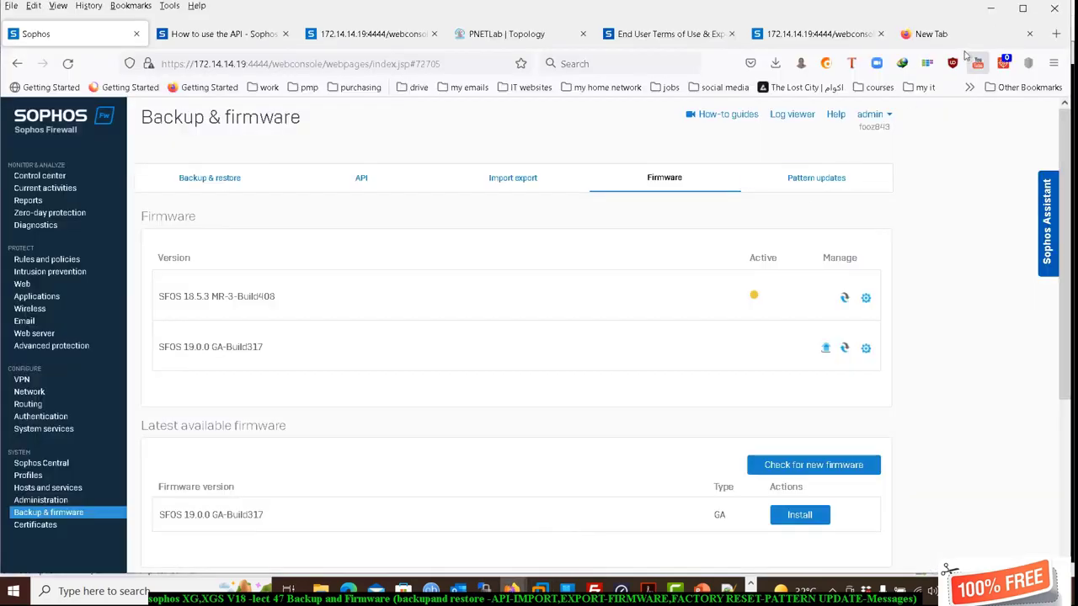
click(931, 34)
text(htt)
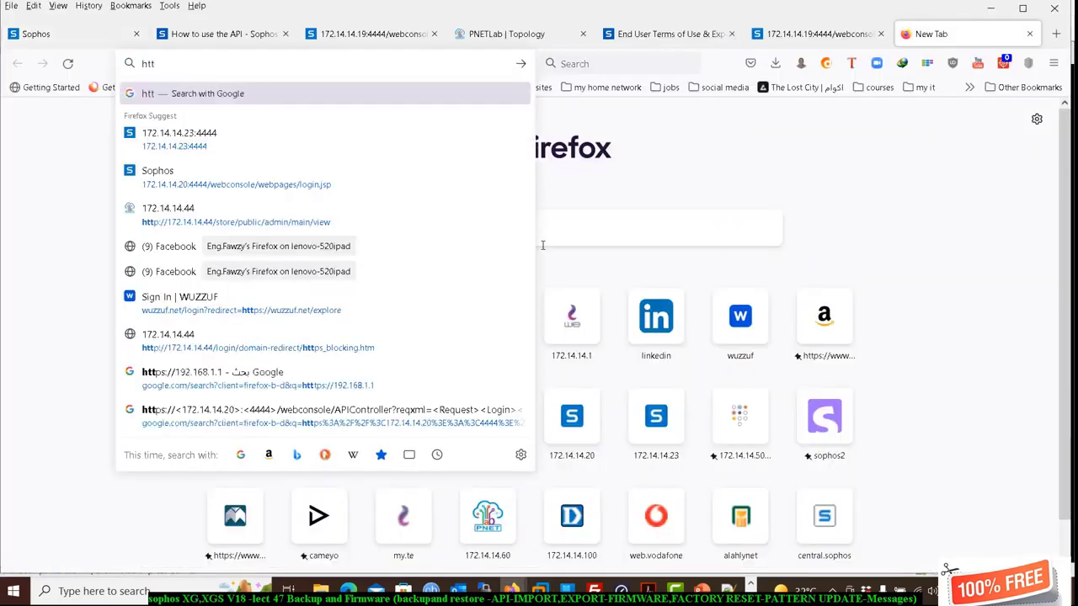
text(p://)
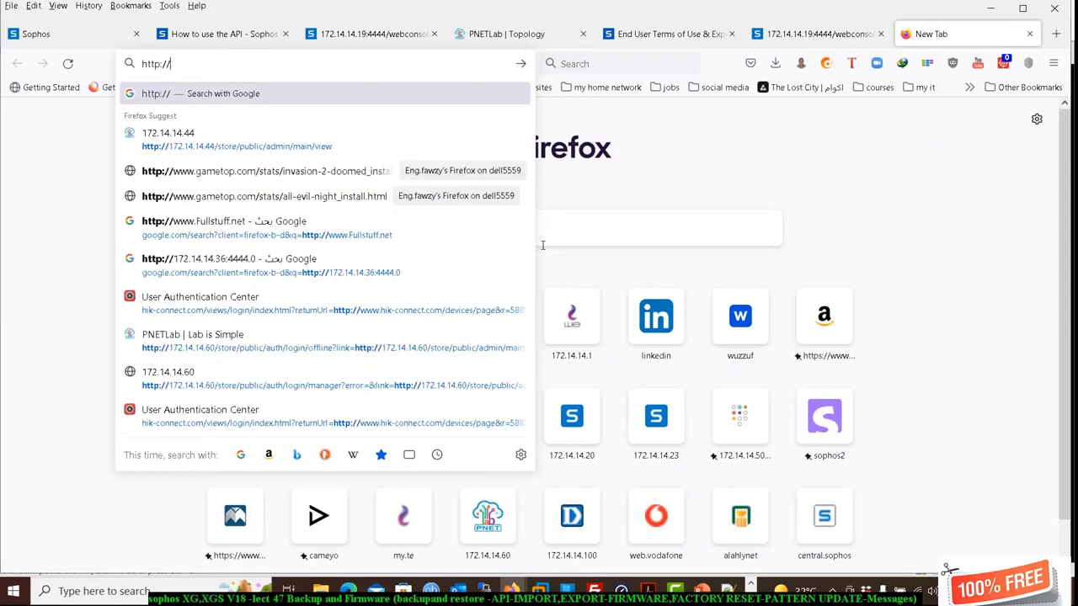
text(172.14.)
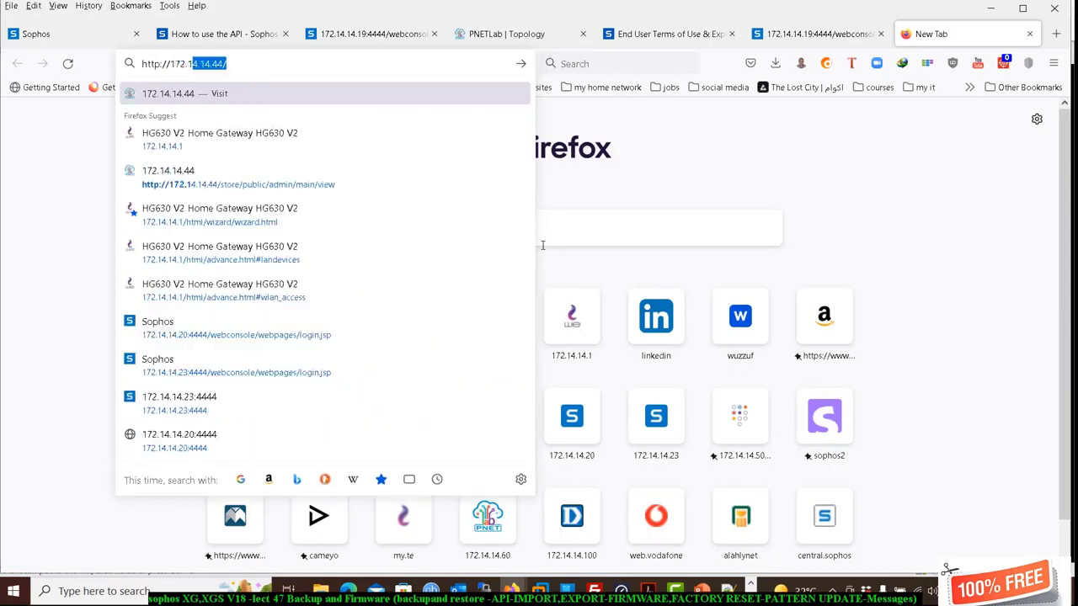
text(20)
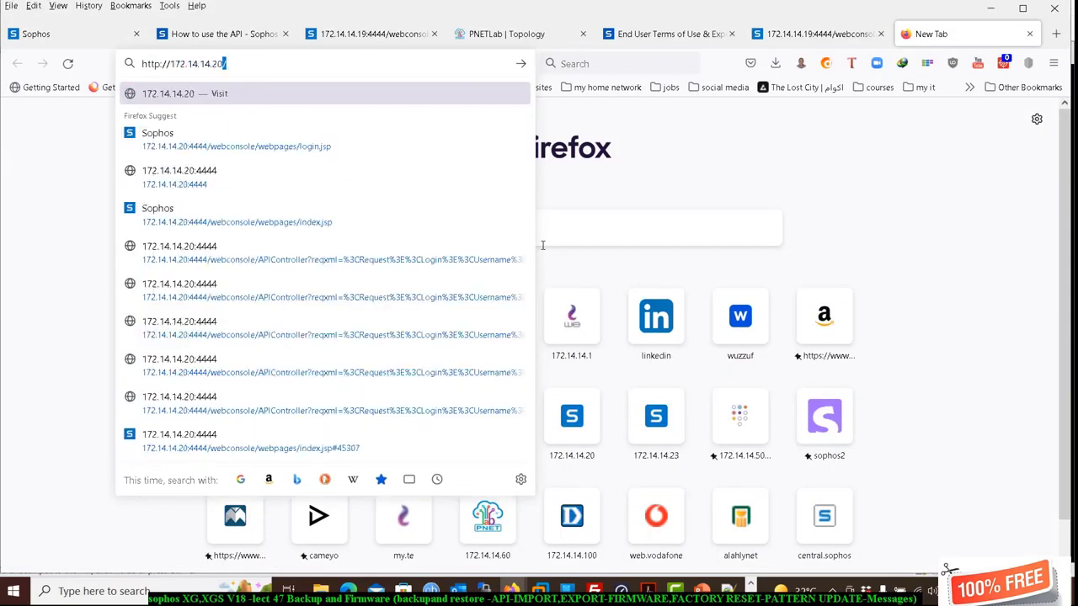
key(Return)
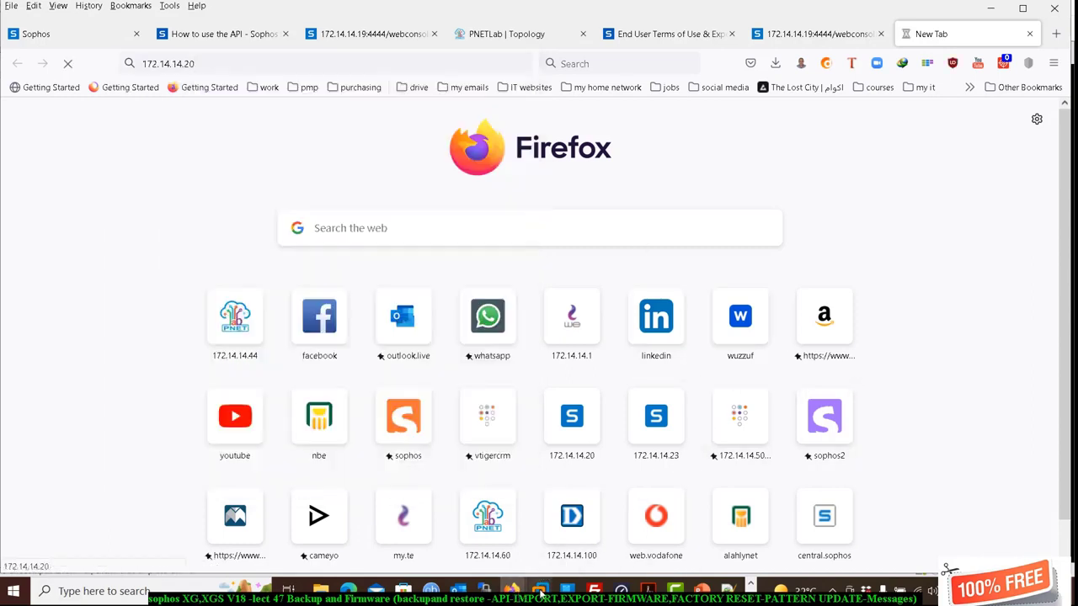
Start the loader's HTTP upload service in the VM, then return to Firefox's failed 172.14.14.20 page.
mouse_move(539, 591)
click(480, 521)
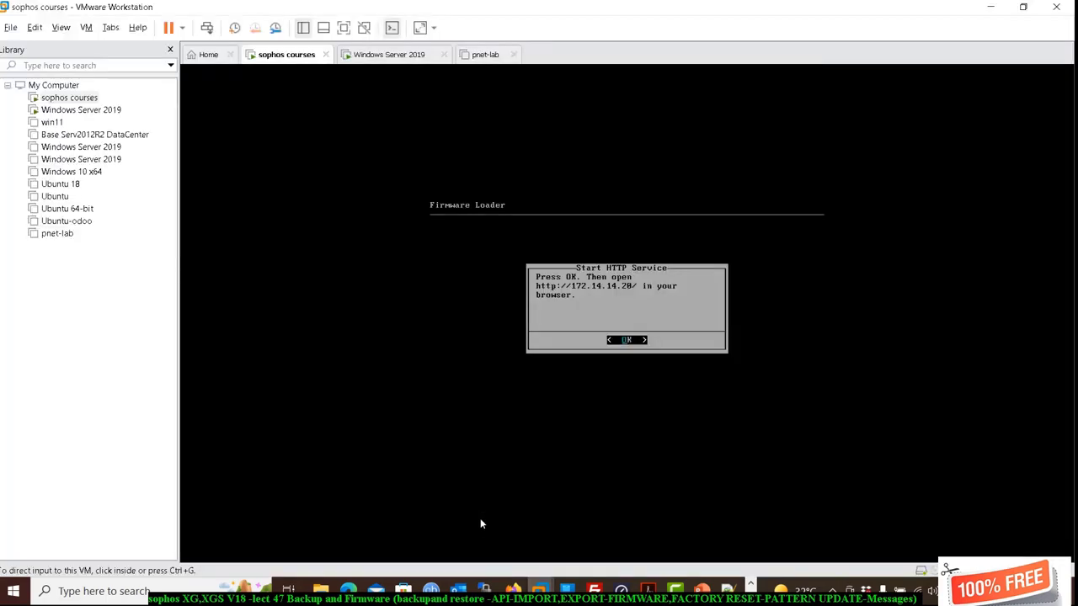
key(Return)
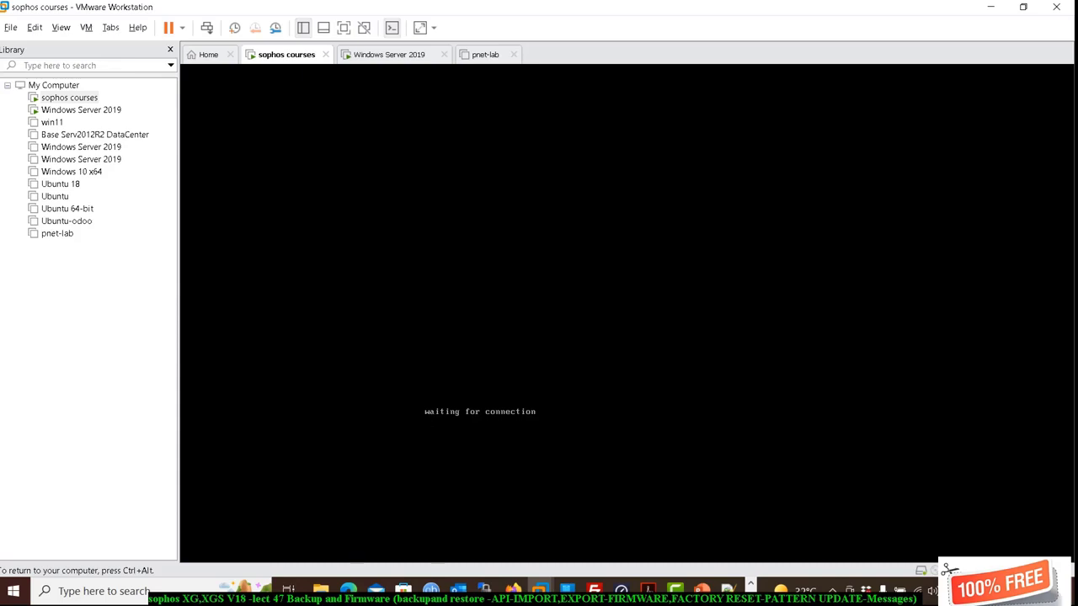
key(ctrl+alt)
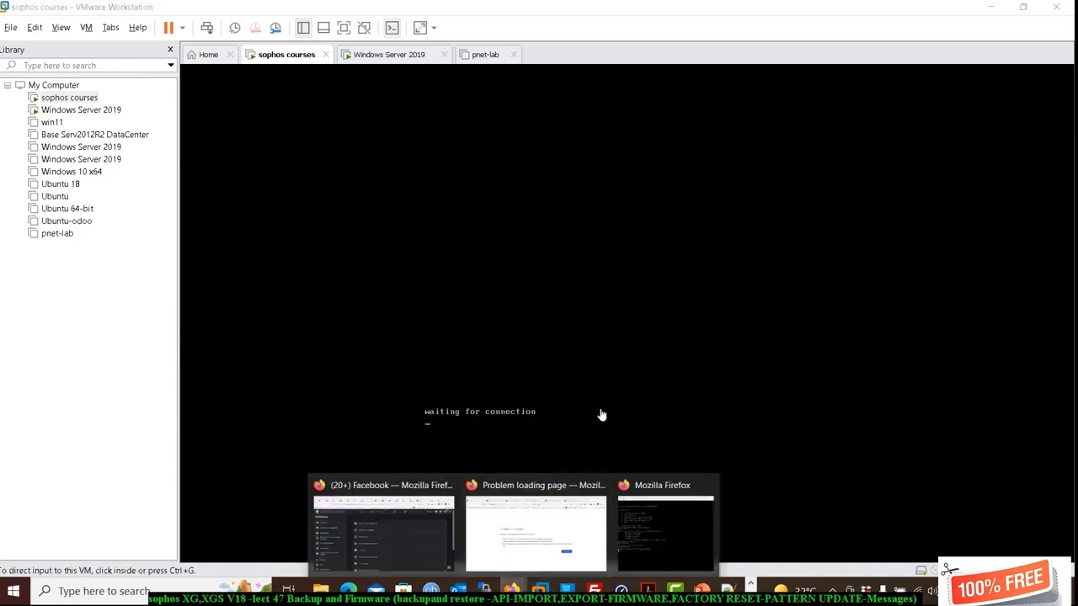
click(536, 529)
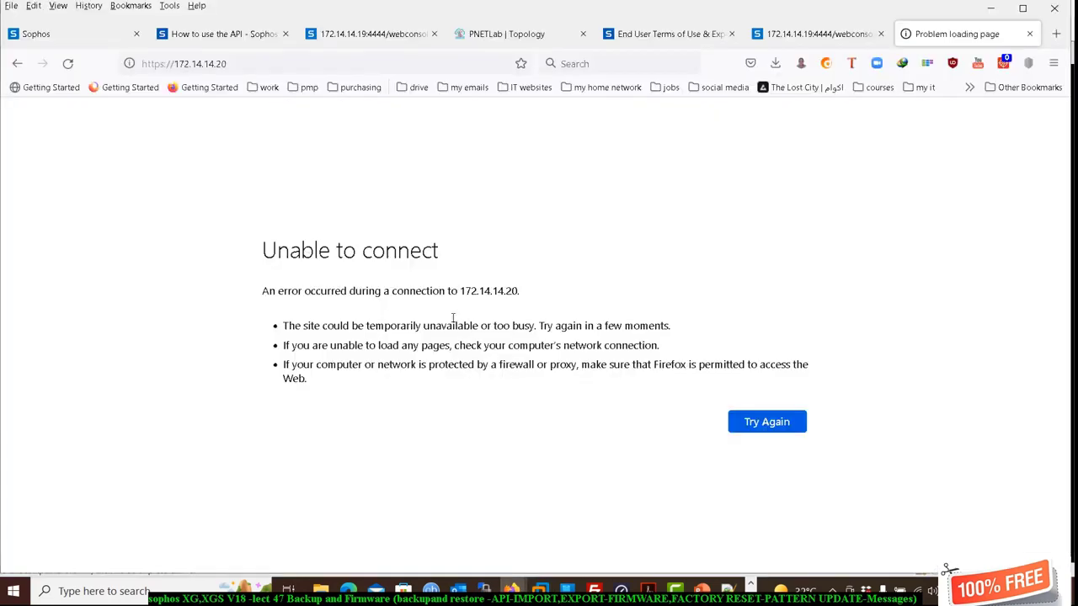
click(71, 65)
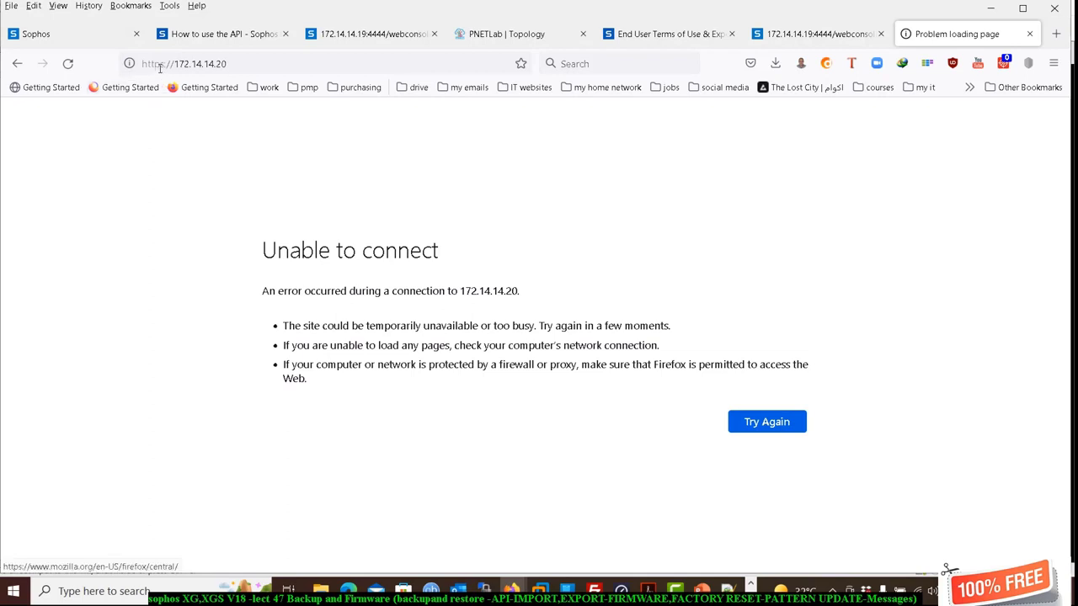
click(160, 65)
click(167, 67)
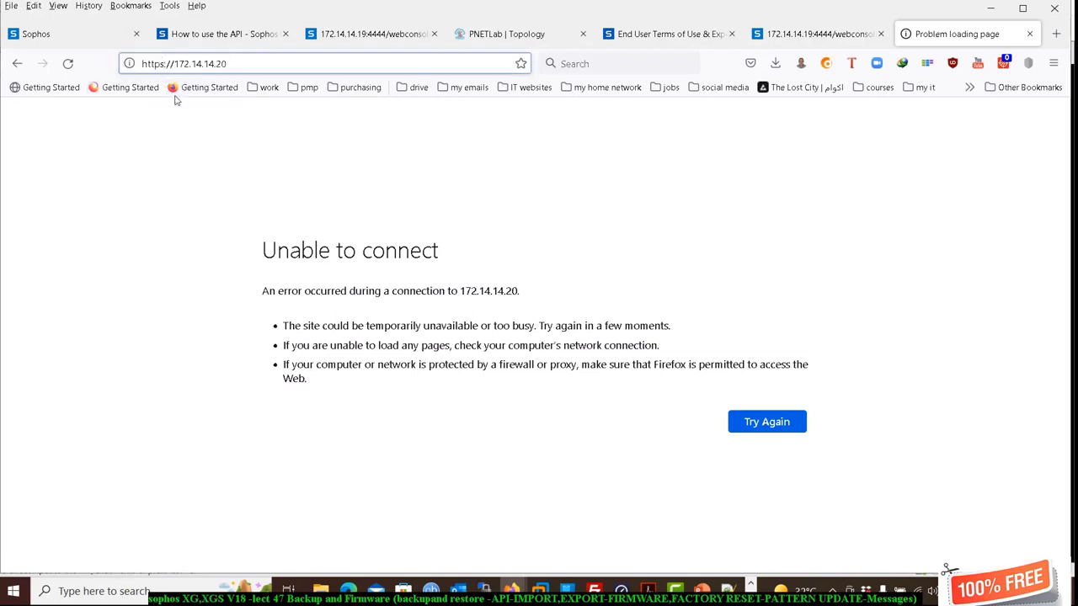
key(BackSpace)
key(BackSpace)
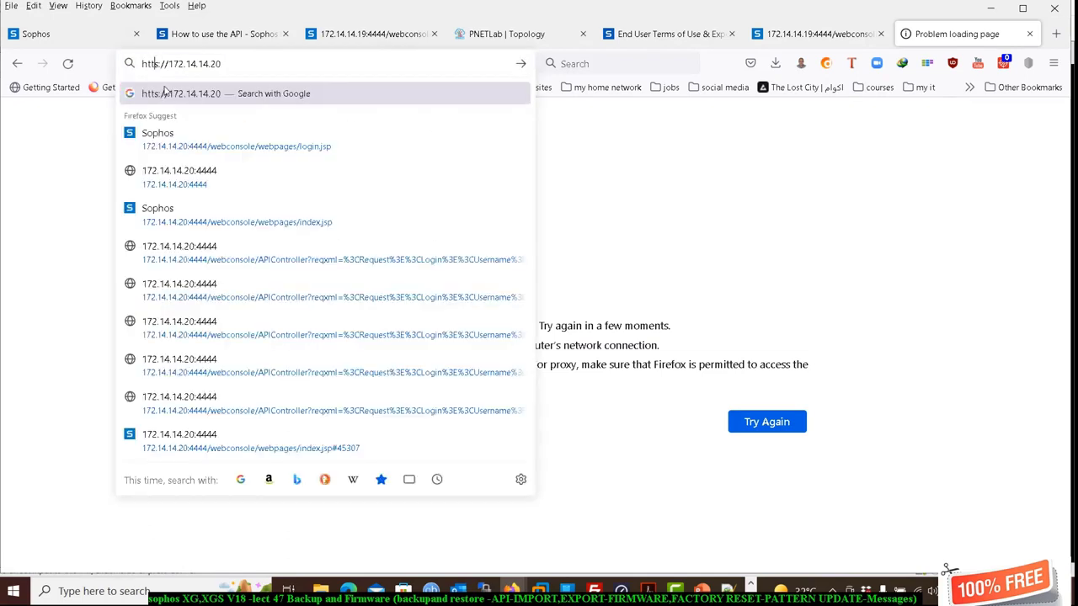
key(Right)
key(BackSpace)
text(p:)
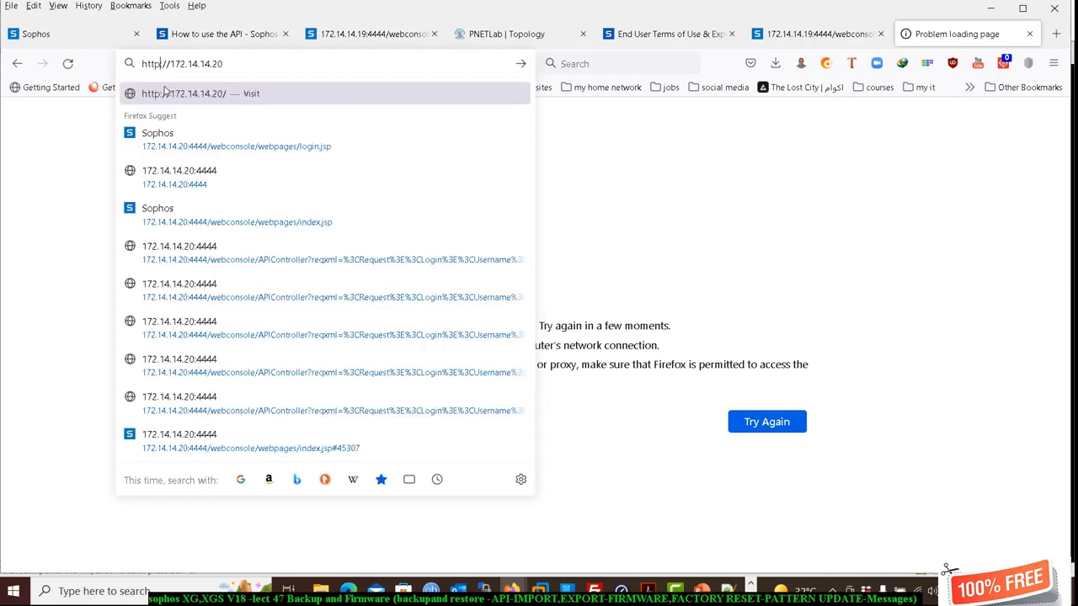
key(Return)
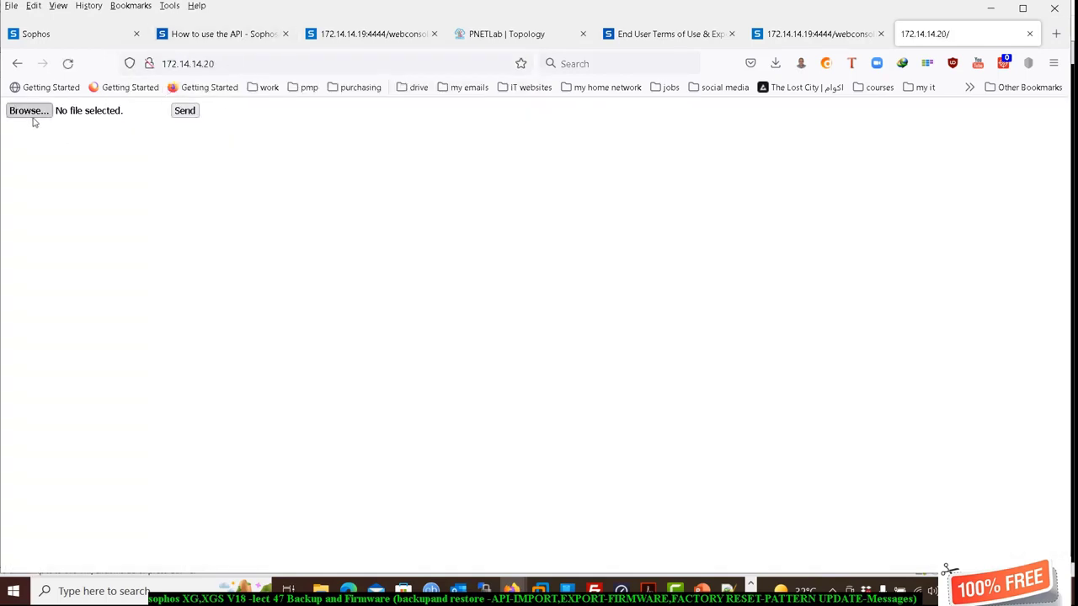
Open the firmware file picker, cancel without choosing a file, and return to PowerPoint.
click(32, 114)
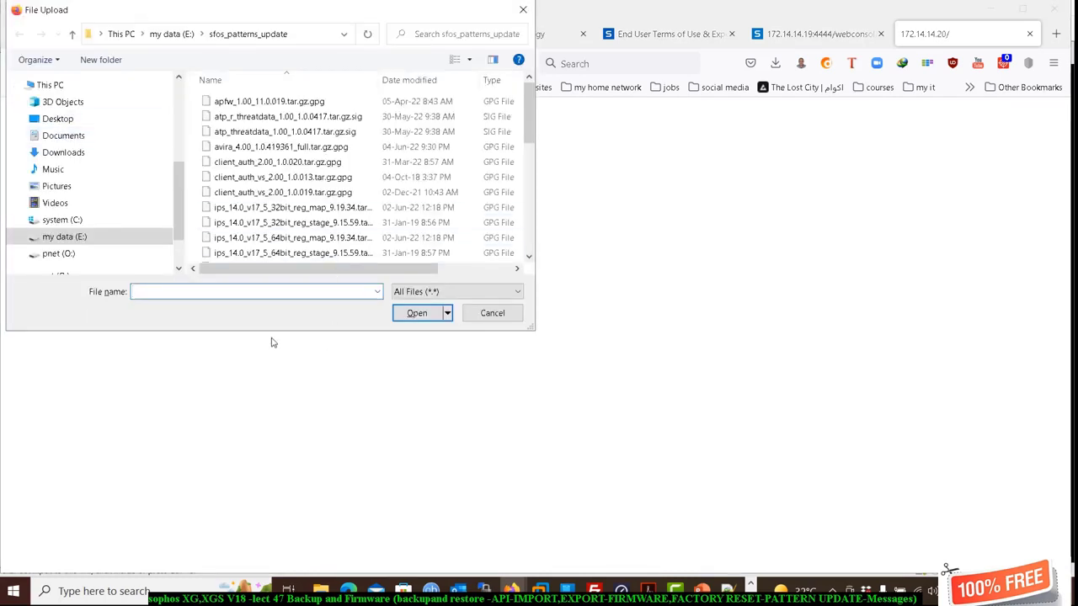
click(494, 314)
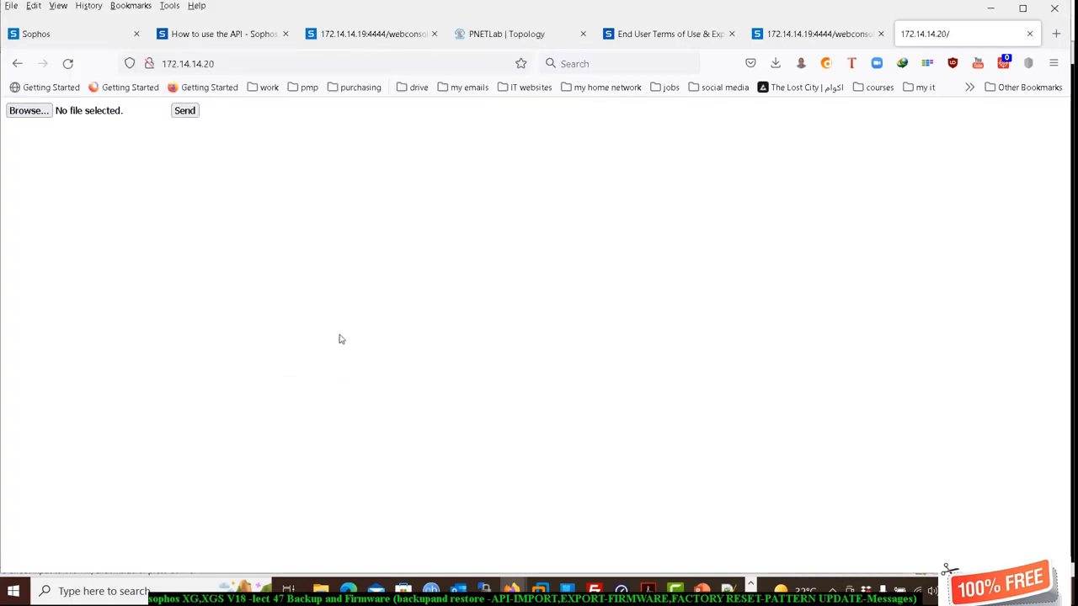
click(699, 587)
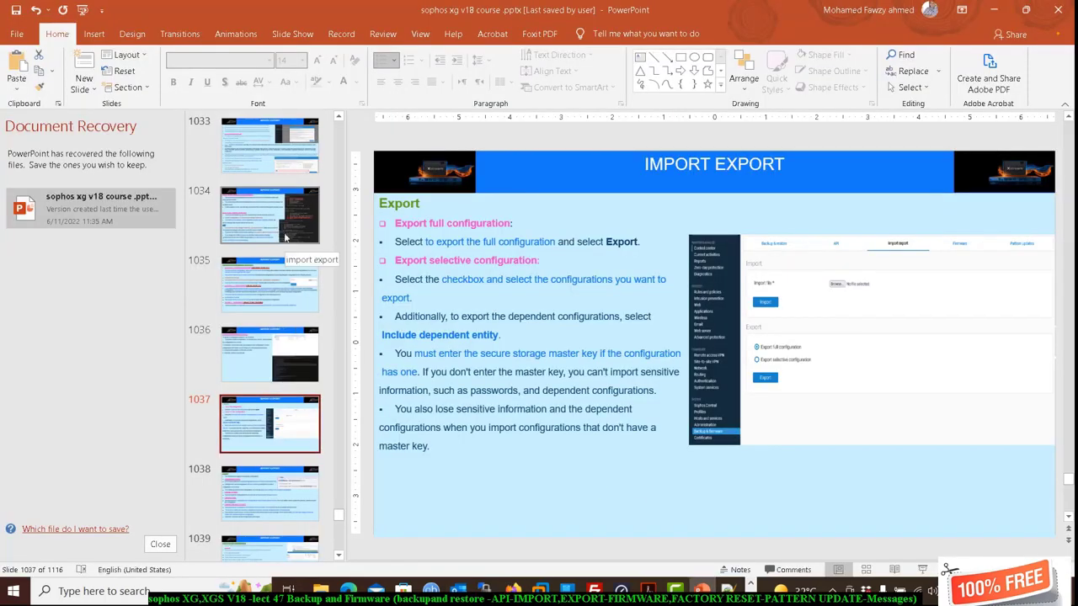
Step through slides 1035 to 1041, from configuration import to the first FIRMWARE slide.
click(286, 278)
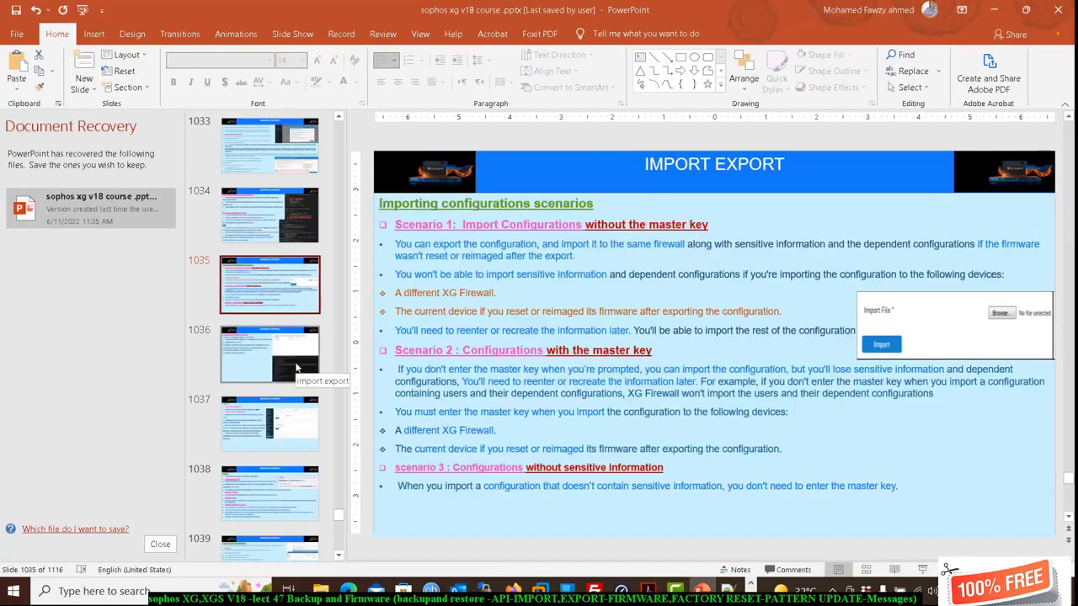
scroll(299, 371, down, 2)
click(294, 487)
scroll(294, 487, down, 1)
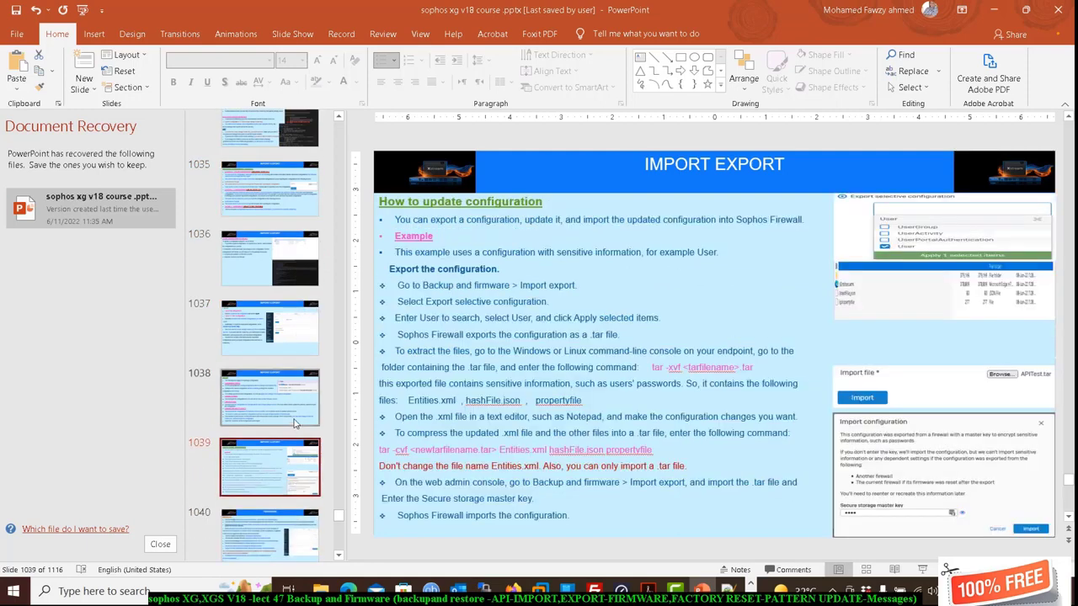
click(294, 487)
scroll(297, 488, down, 1)
click(299, 491)
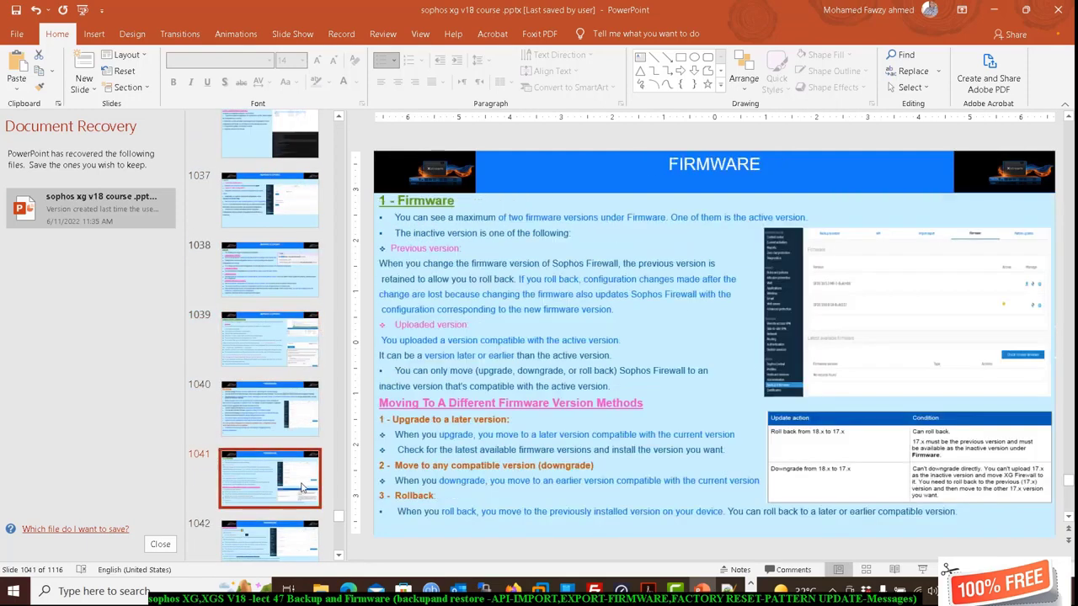
scroll(300, 489, down, 1)
Move through slides 1042 to 1048 on firmware upgrade and present 1048 as a slide show.
click(301, 485)
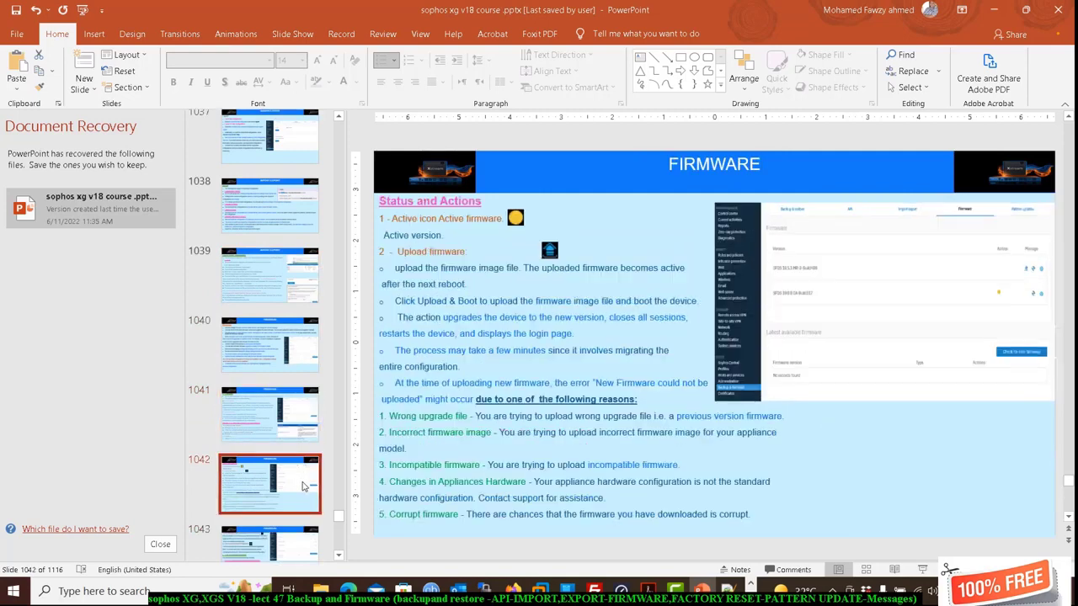
scroll(301, 485, down, 2)
click(296, 460)
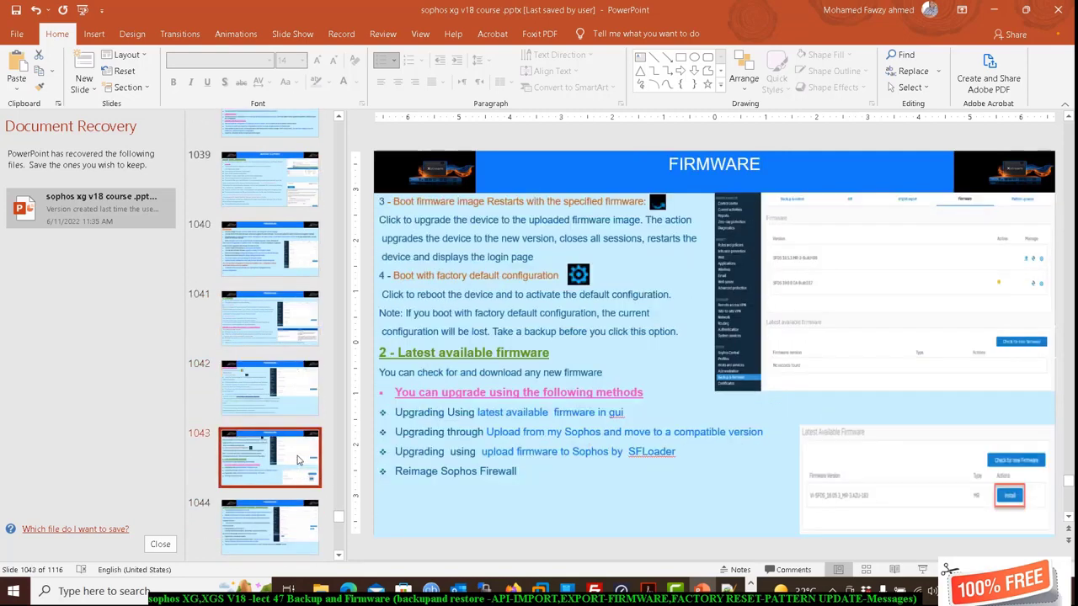
scroll(297, 464, down, 2)
click(295, 482)
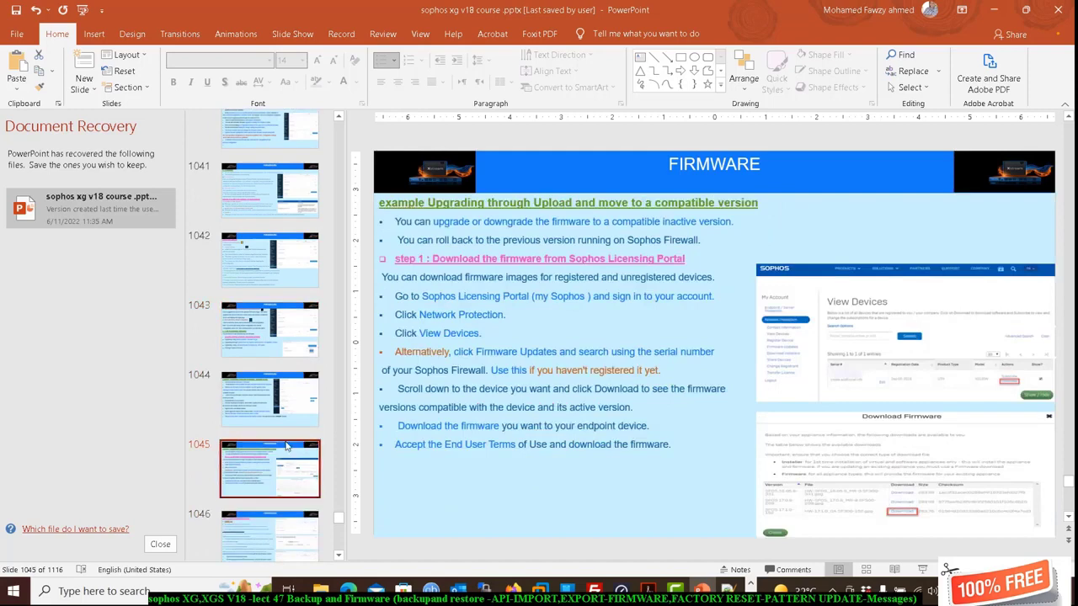
scroll(286, 448, down, 2)
click(287, 472)
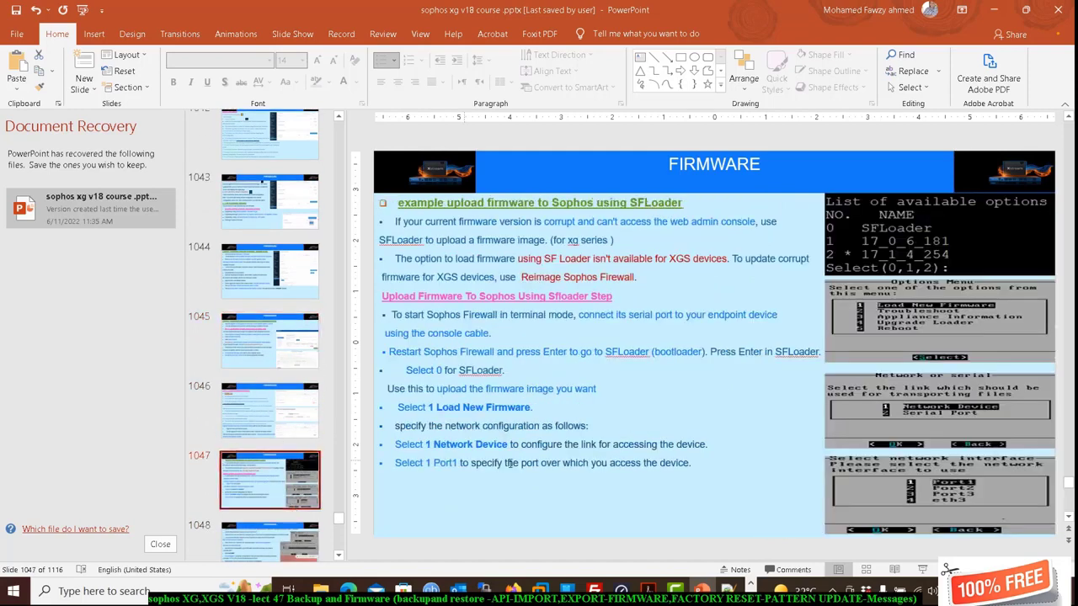
key(Down)
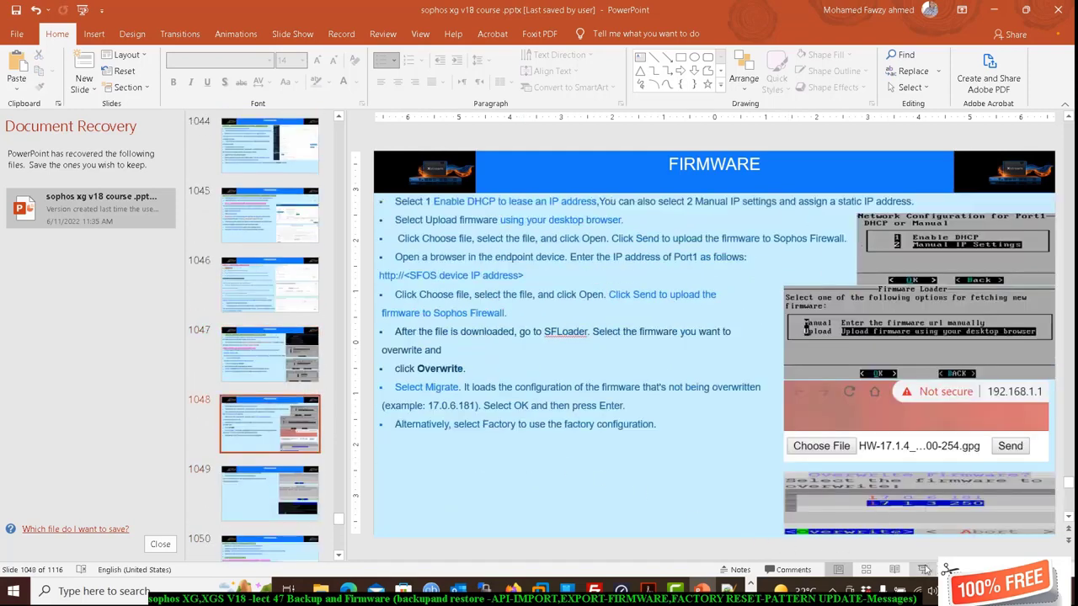
click(924, 570)
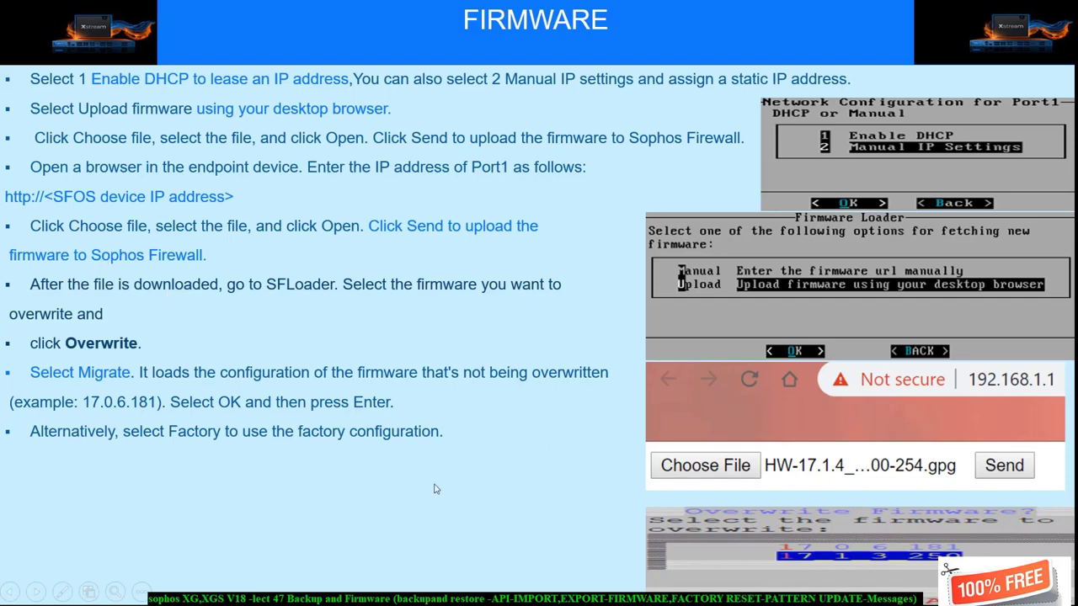
Advance past the firmware-loaded and migration slide to the Reimage Sophos Firewall (xgs series) slide.
click(550, 478)
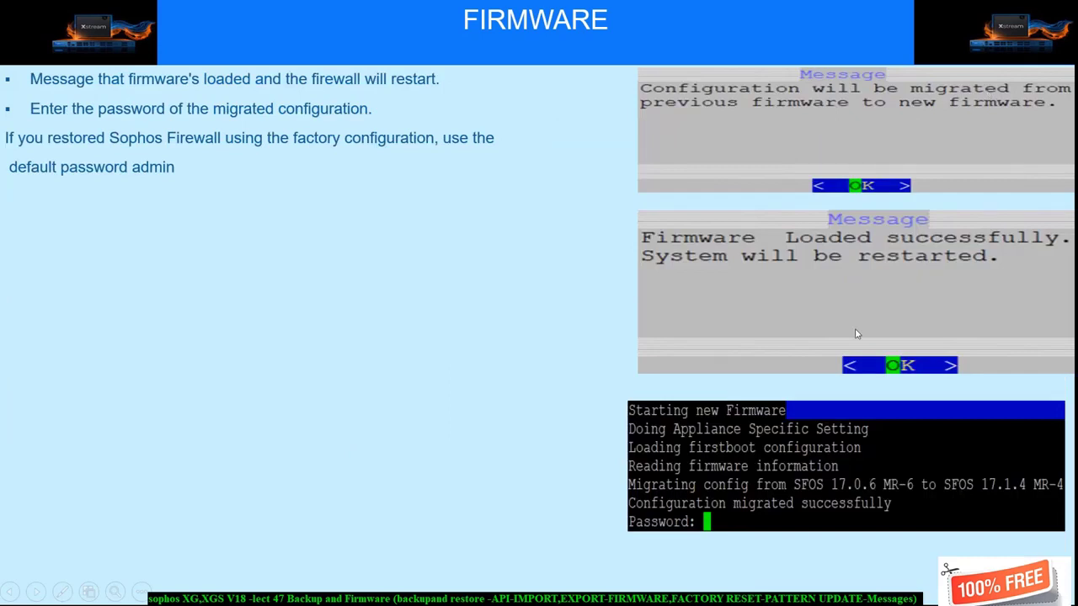
click(709, 470)
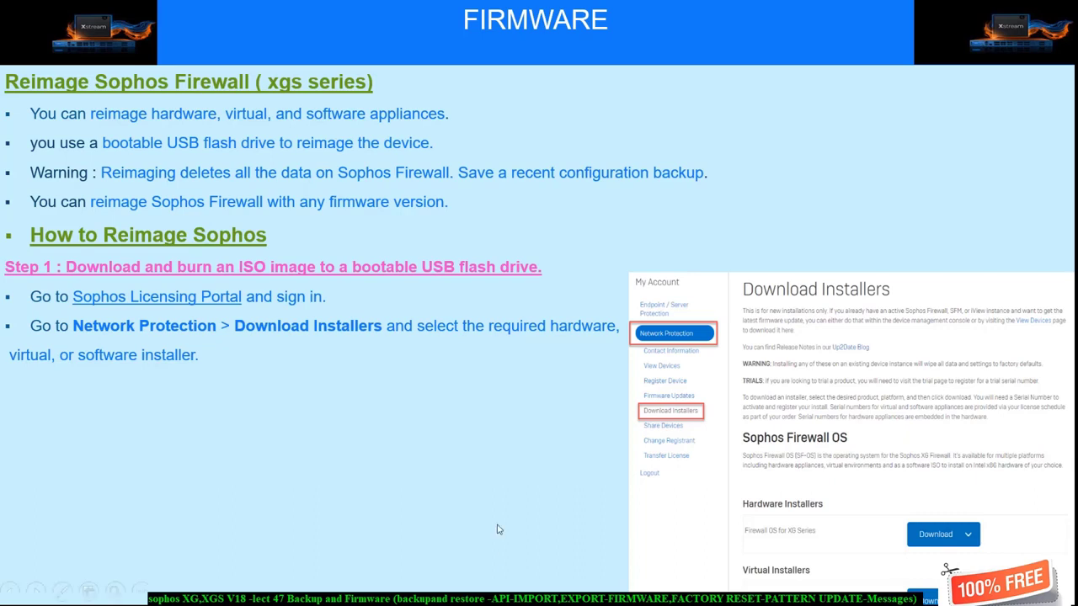
Cancel the slide zoom and advance to the bootable USB and reimage steps slide.
click(115, 592)
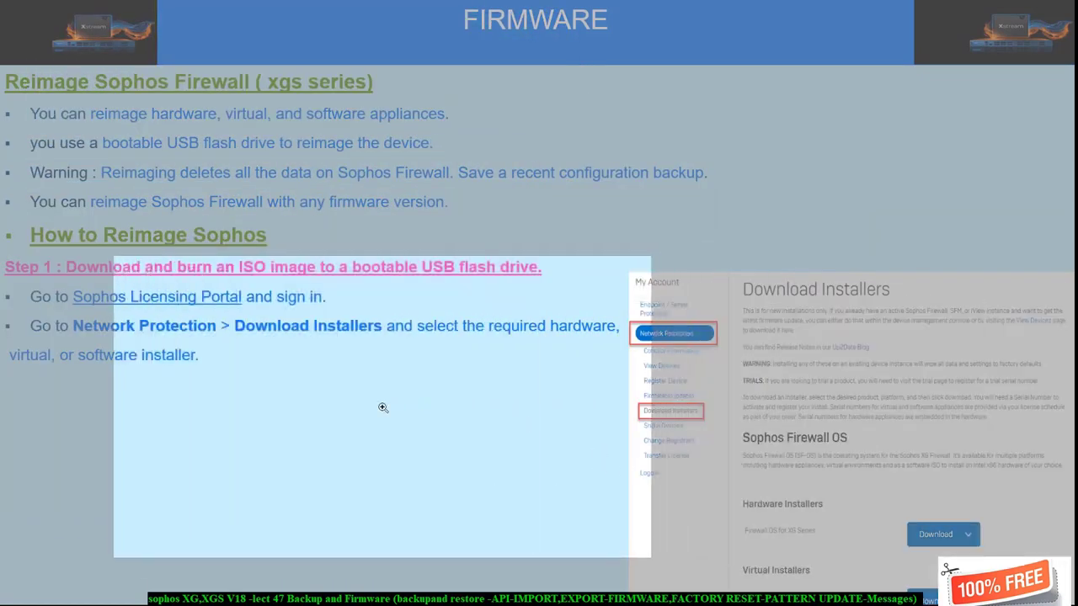
key(Escape)
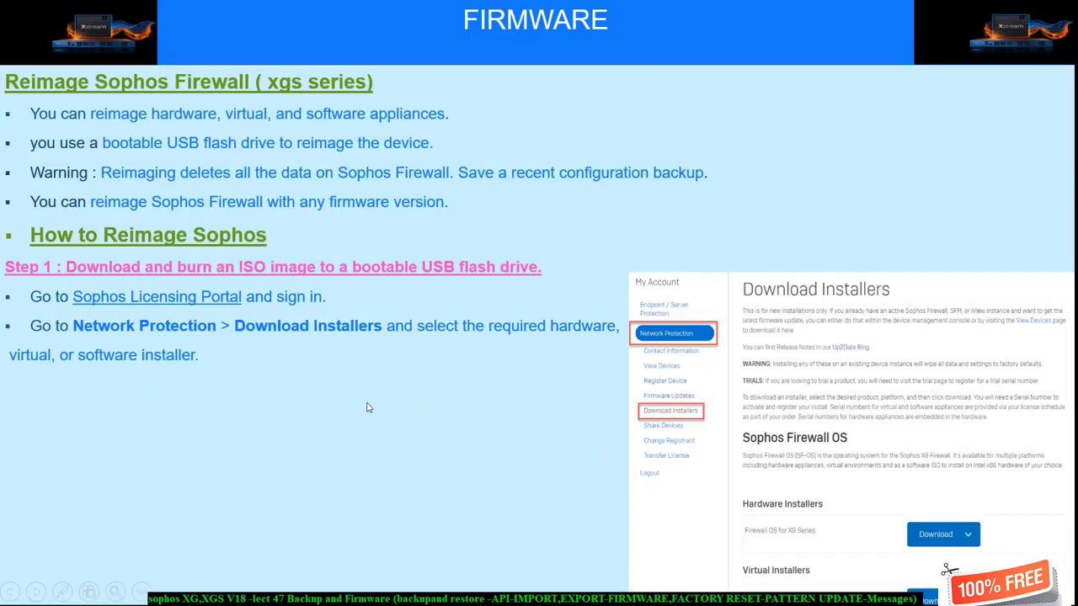
key(Right)
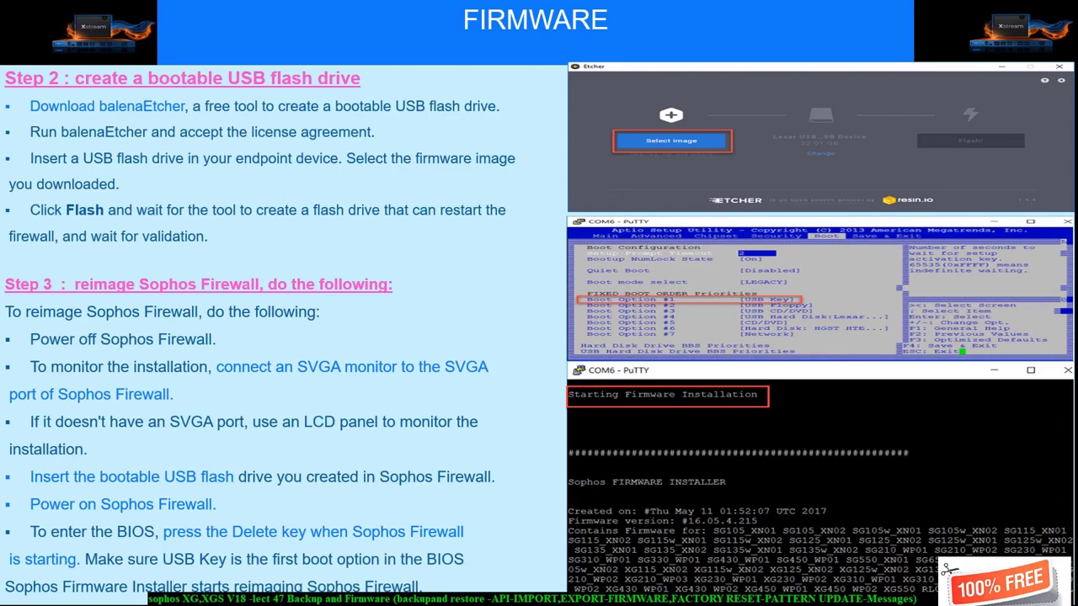
End the slide show and search Windows for 'ba' to find balenaEtcher.
key(Escape)
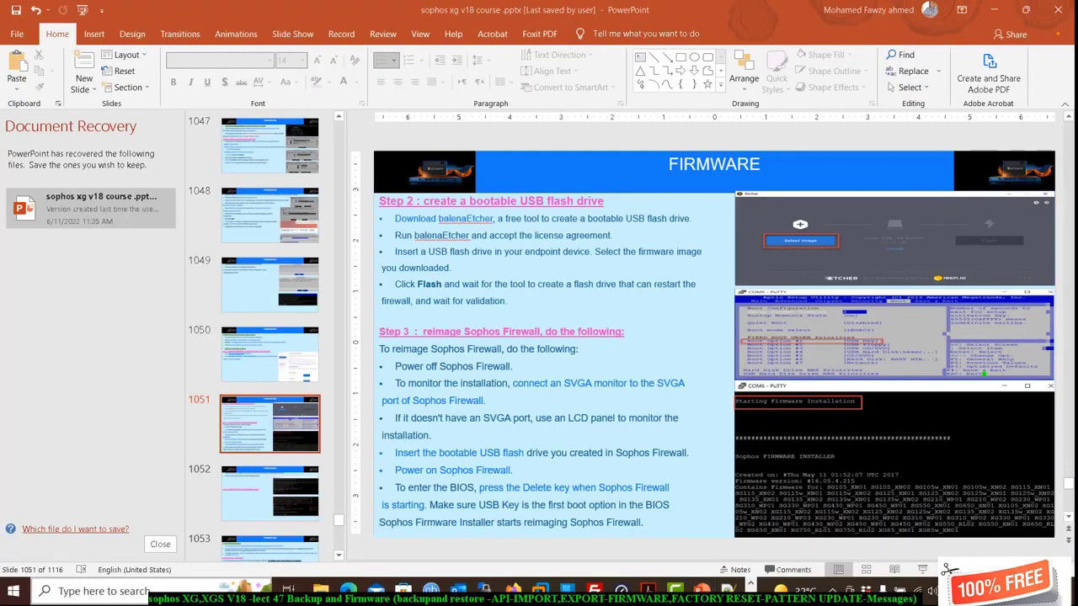
click(101, 591)
text(ba)
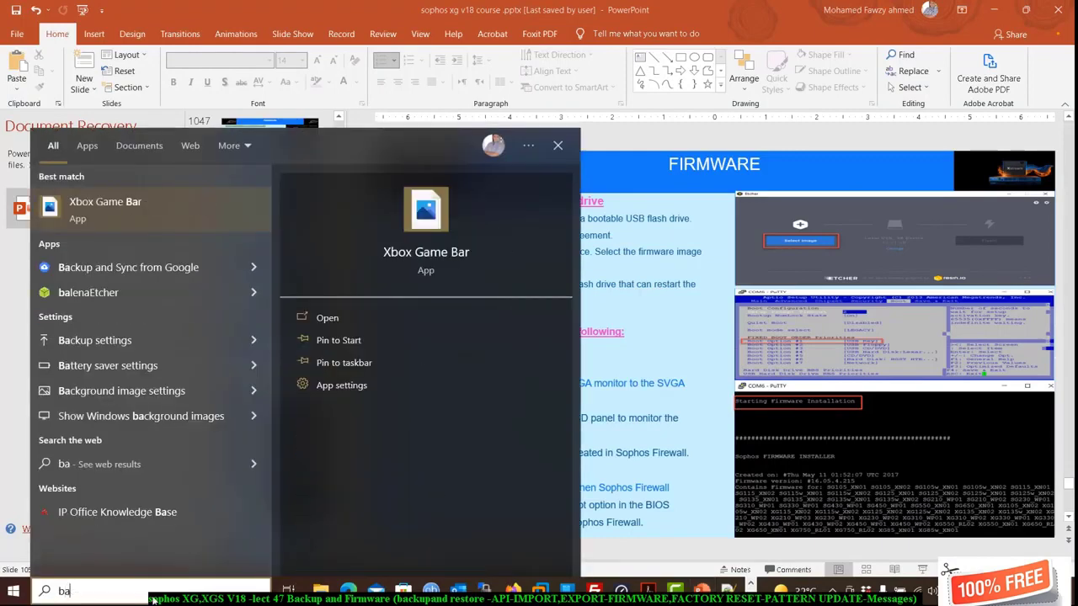
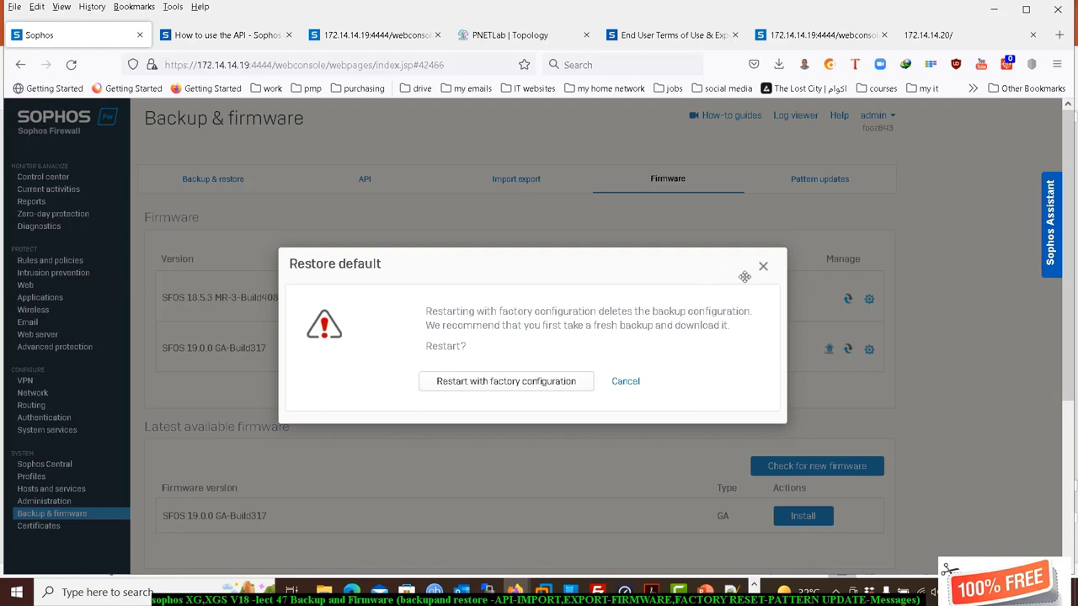
Close the Restore default prompt without restarting, returning to the Firmware list with SFOS 18.5.3 MR-3.
click(764, 266)
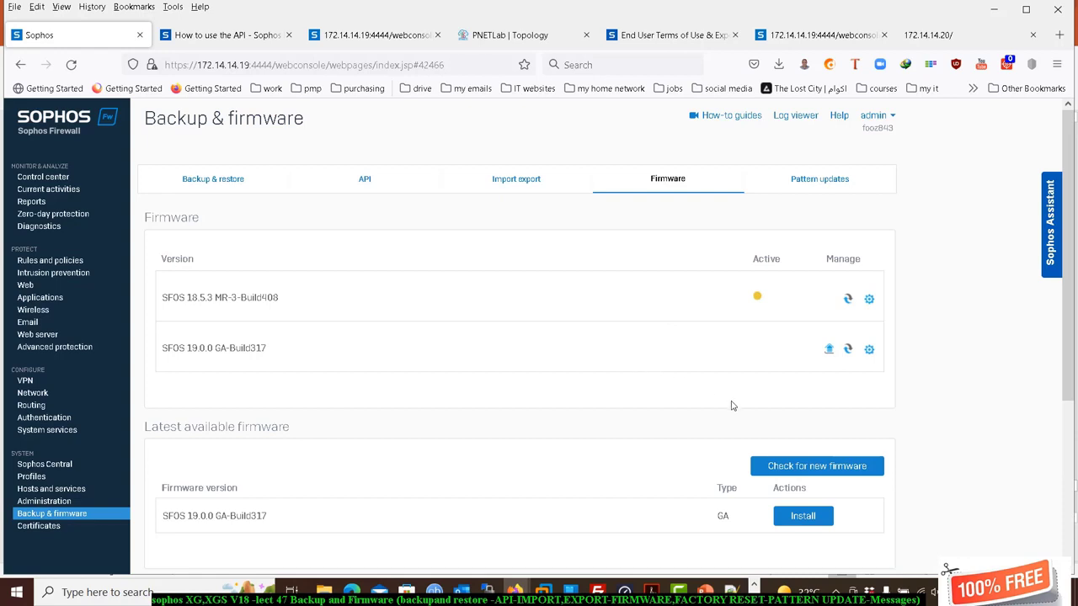
mouse_move(545, 592)
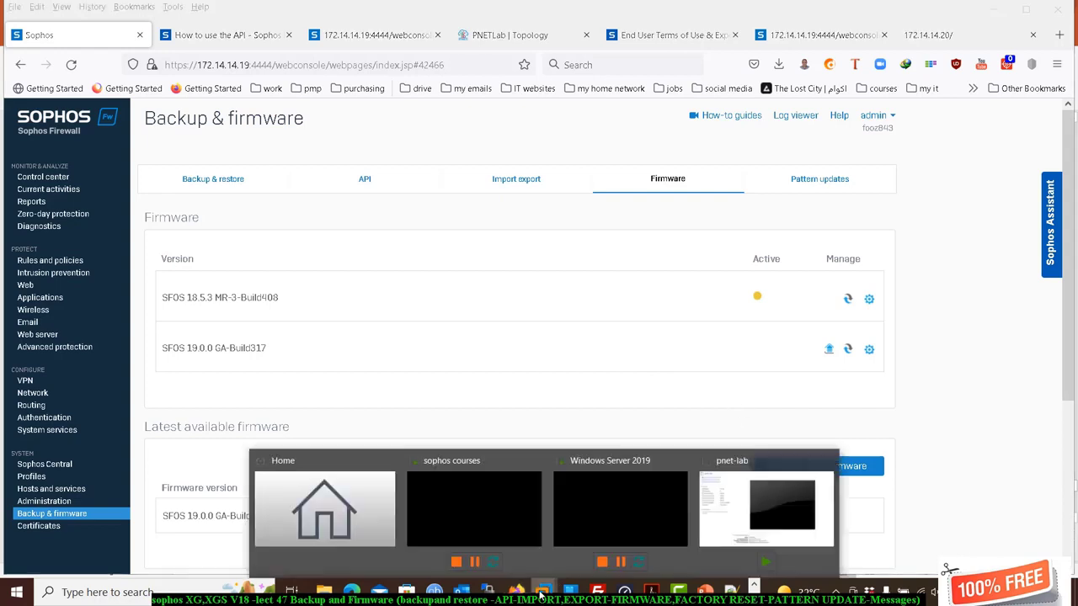
Log into the firewall VM's console main menu with an empty password.
click(507, 497)
click(568, 332)
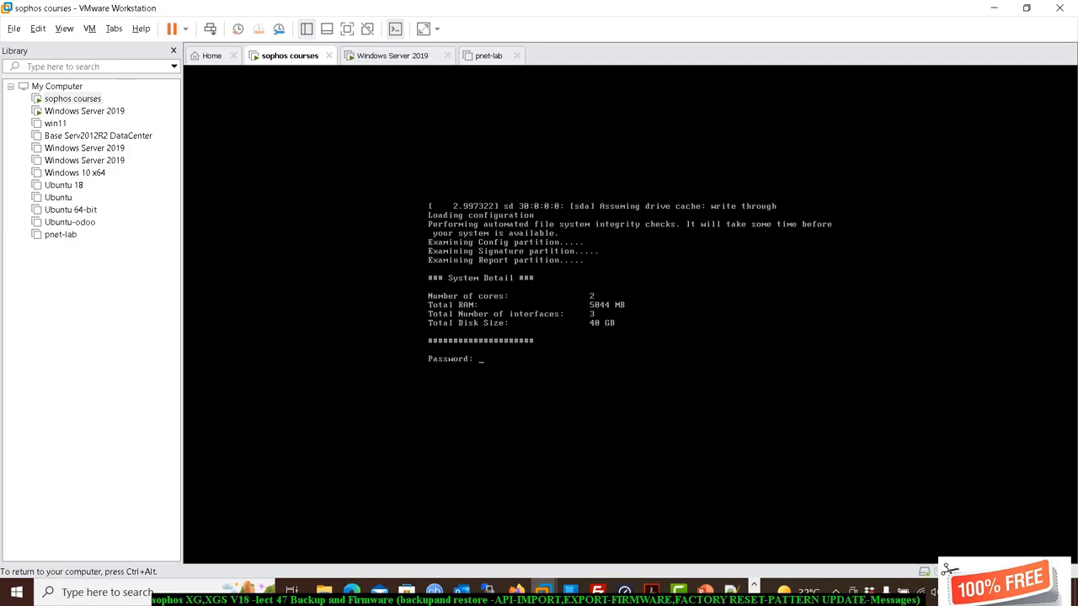
key(Return)
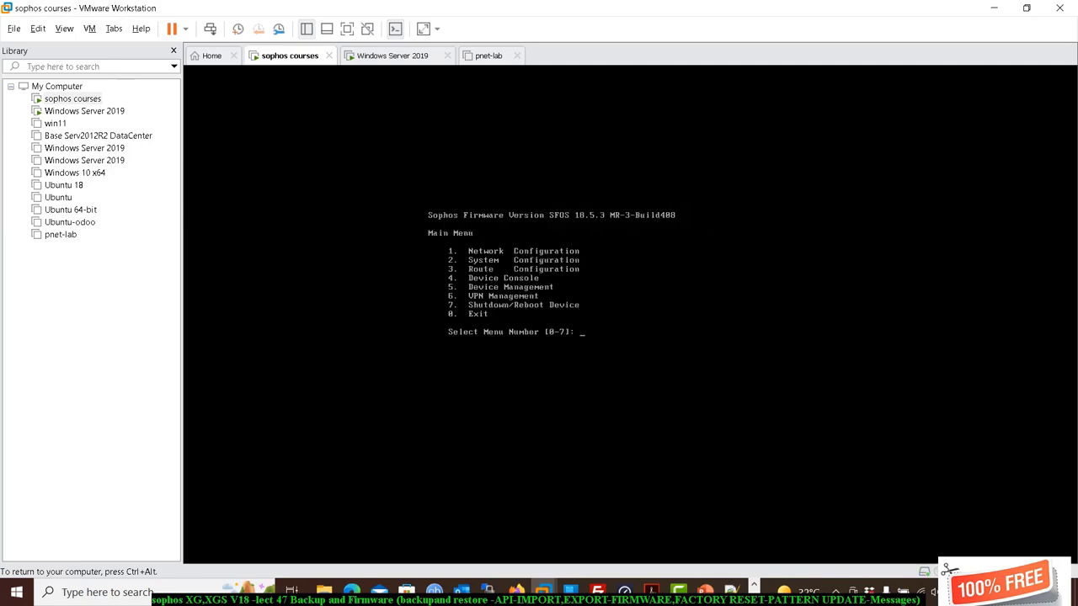
Choose Device Management (5), then Reset to Factory Defaults (1) to reach the reset confirmation.
text(5)
key(Return)
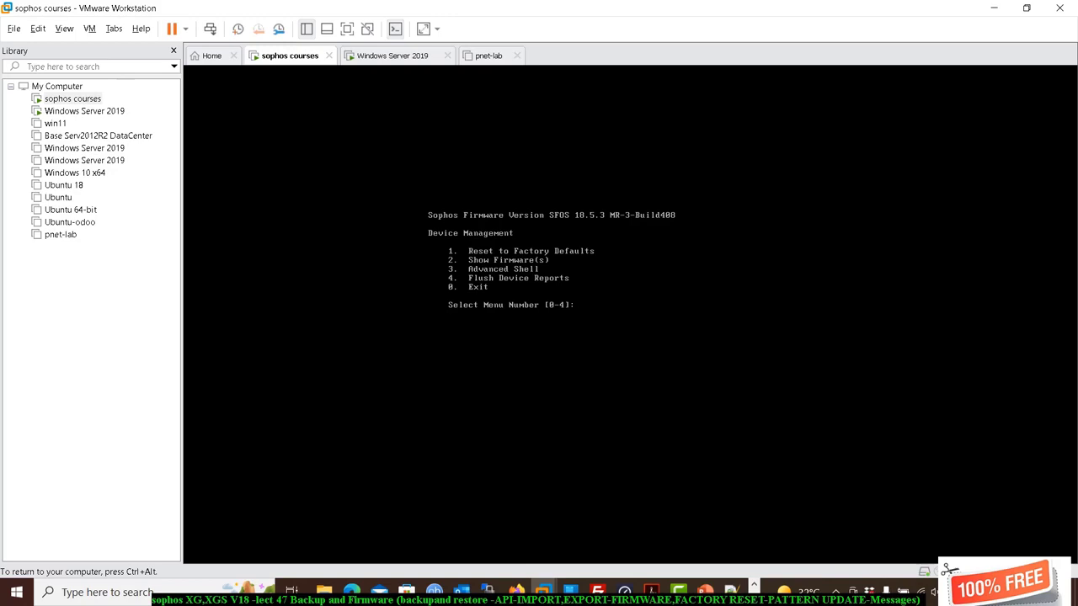
key(Return)
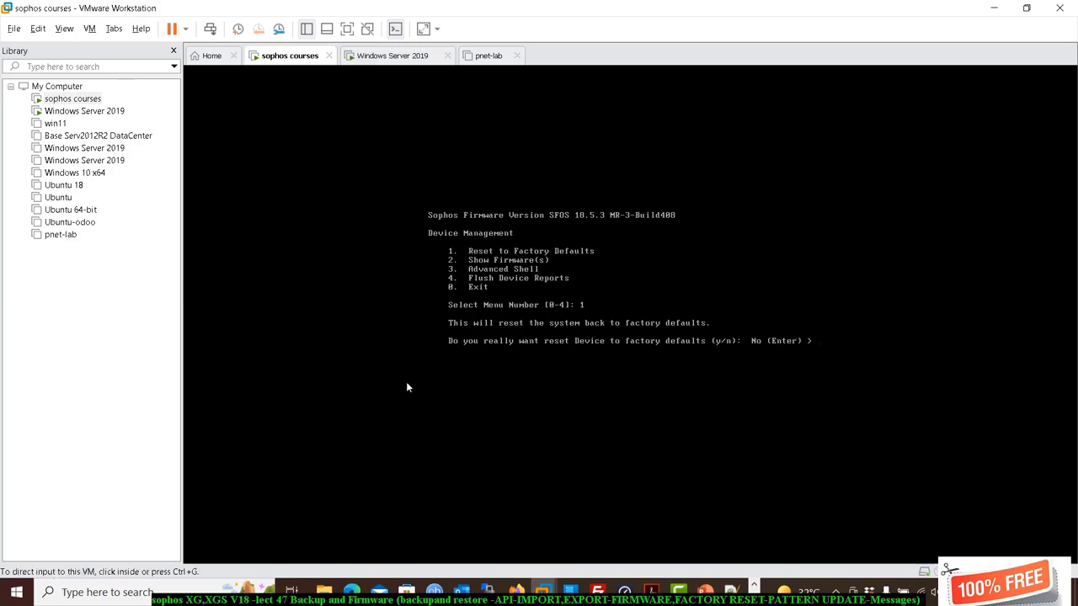
click(118, 592)
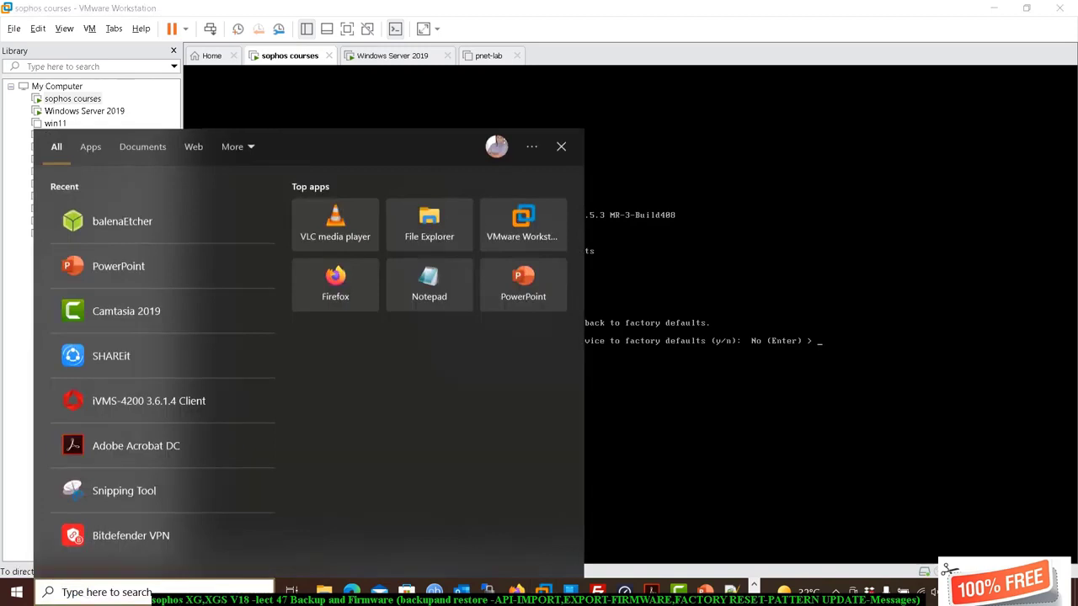
Launch PuTTY, choose a Serial connection, and change its speed from 9600 to 38400.
text(putty)
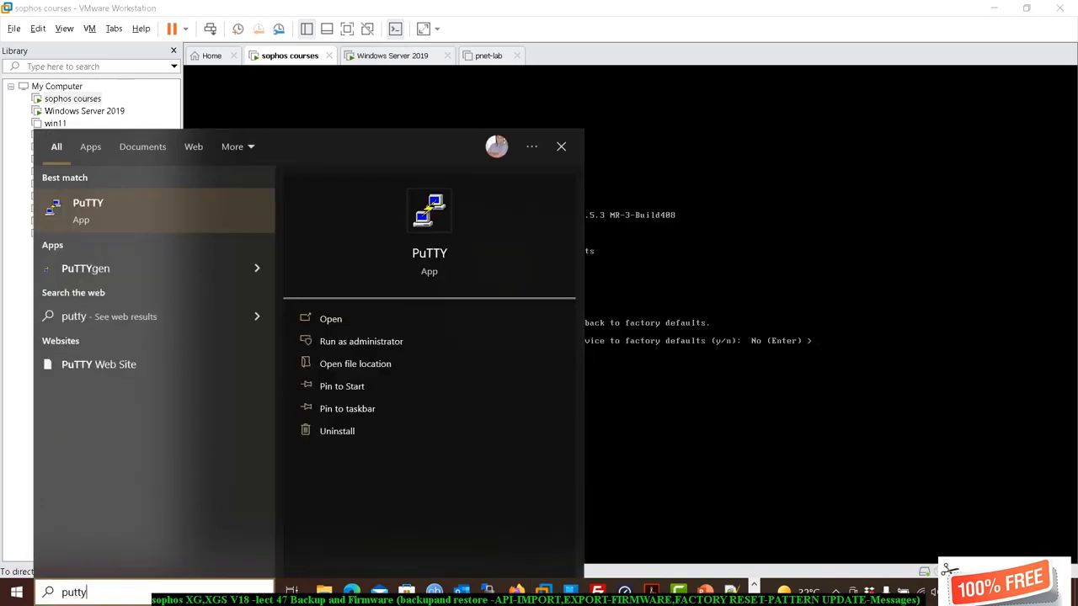
key(Return)
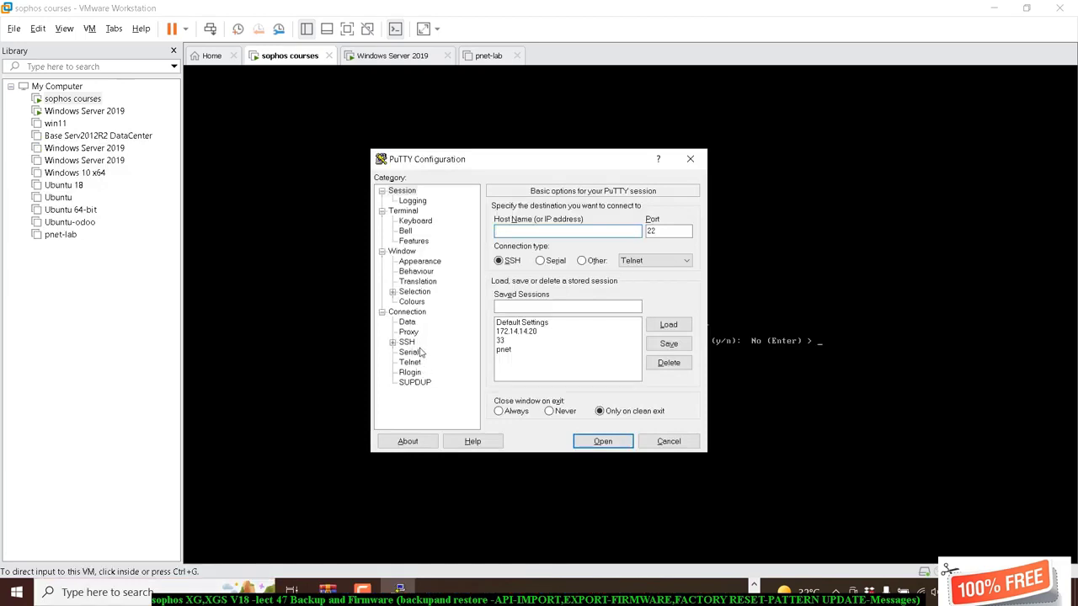
click(540, 261)
double_click(661, 232)
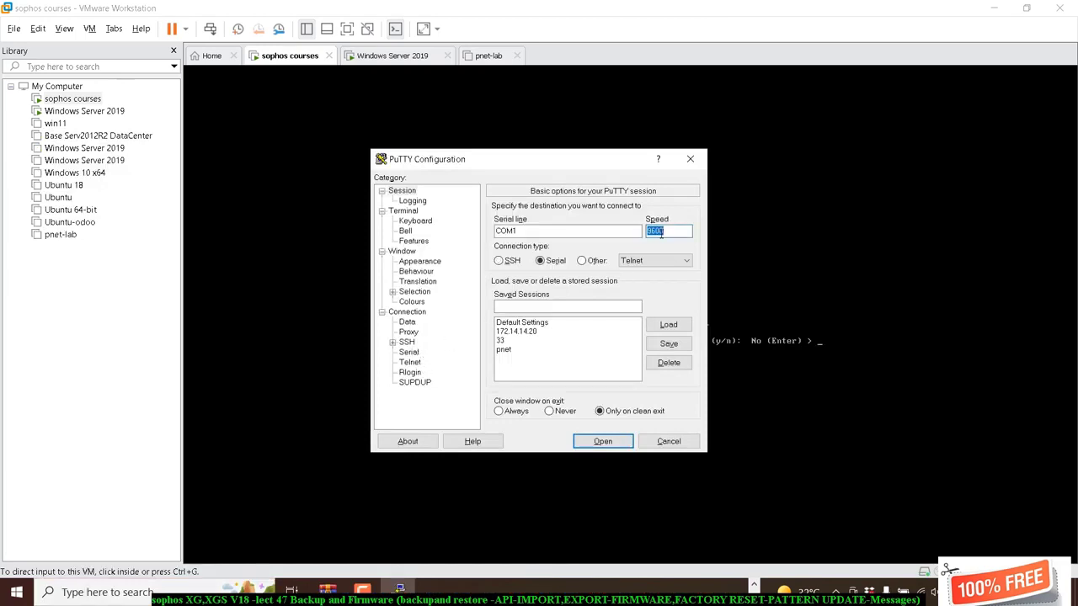
key(BackSpace)
text(38400)
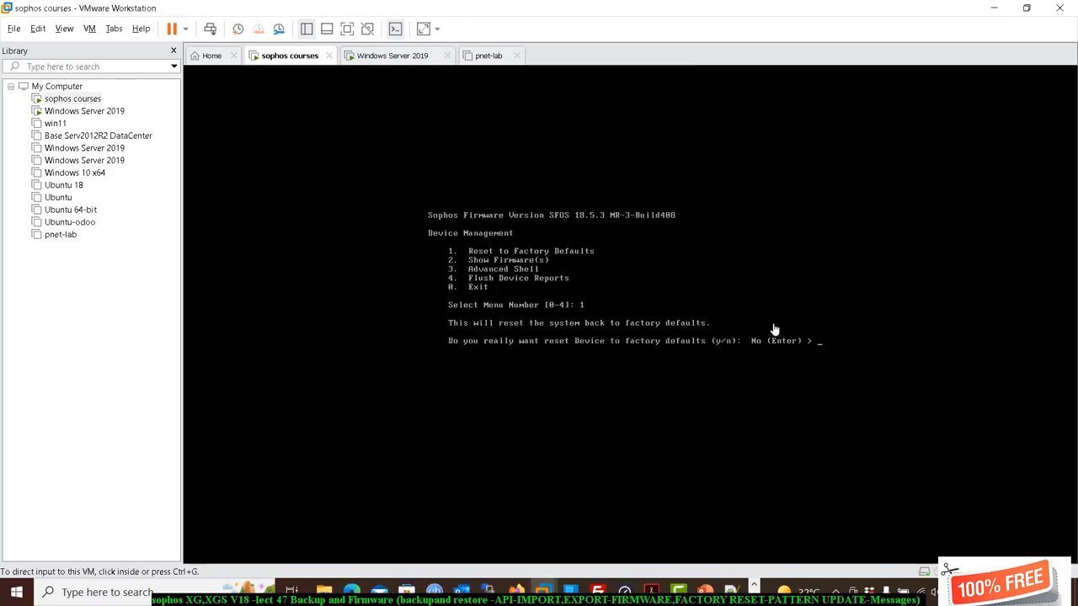
Close PuTTY and answer n to decline the factory-defaults reset in the VM console.
click(690, 158)
click(807, 345)
text(n)
key(Return)
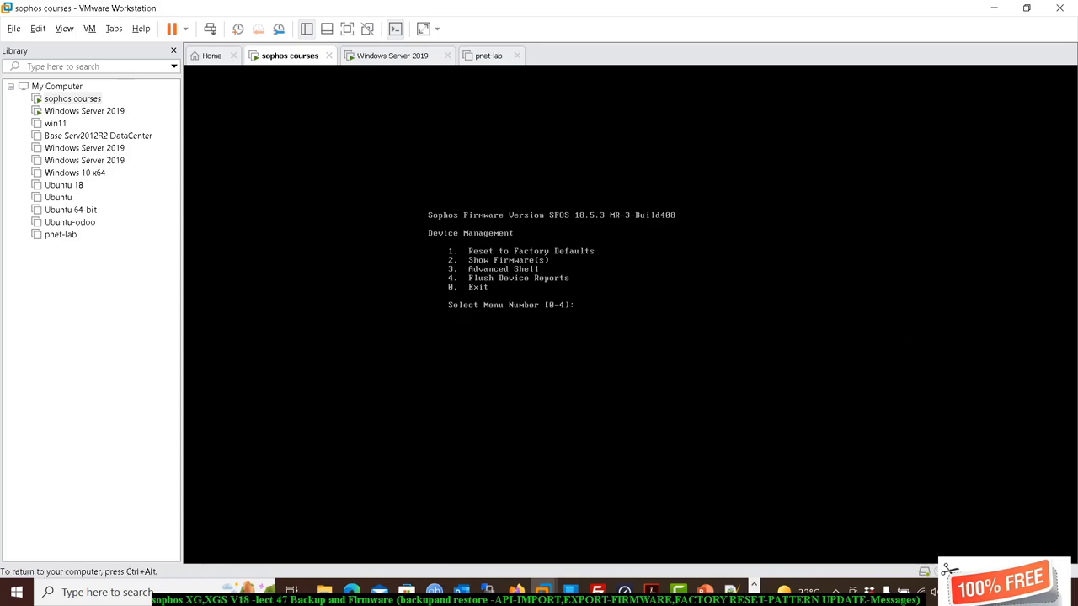
Enter 0 twice to leave Device Management and the main menu, reaching the reset options.
text(0)
key(Return)
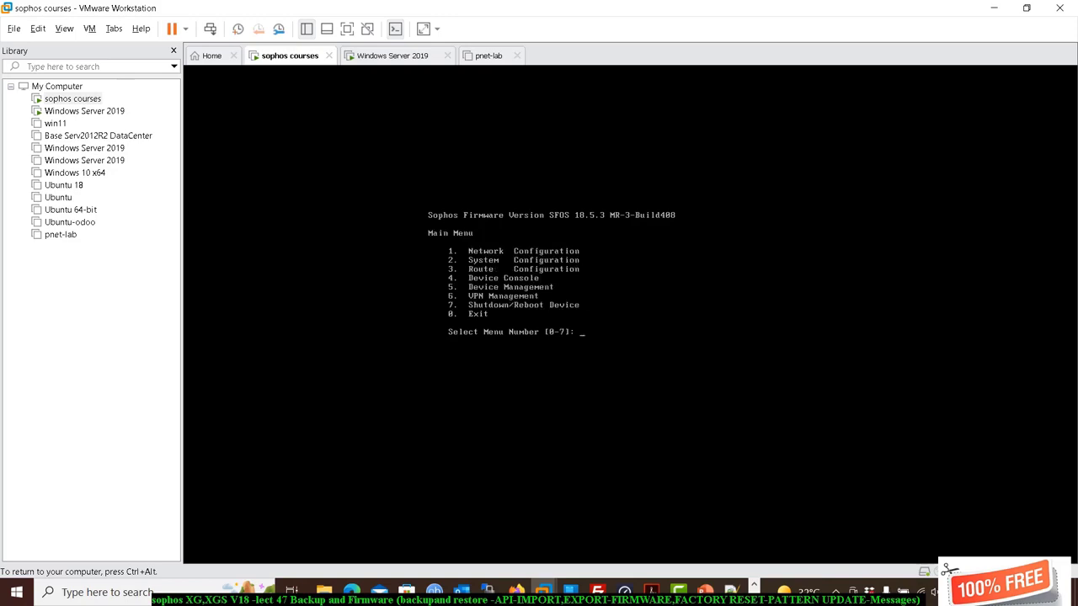
text(0)
key(Return)
key(Return)
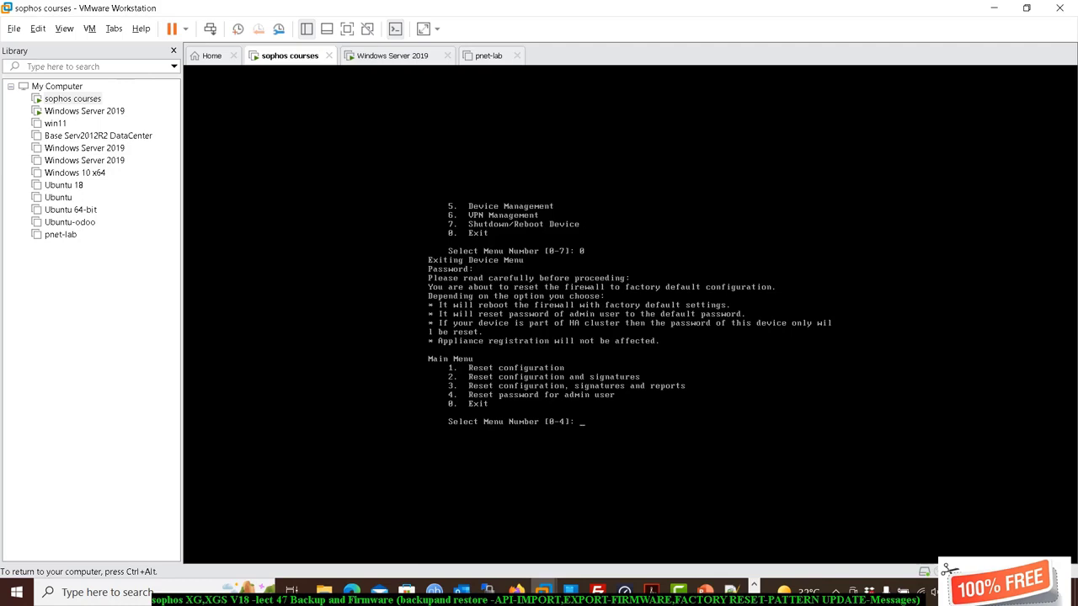
key(ctrl+alt)
On the Sophos admin page, confirm Factory reset language stays English, then open Pattern updates.
mouse_move(515, 589)
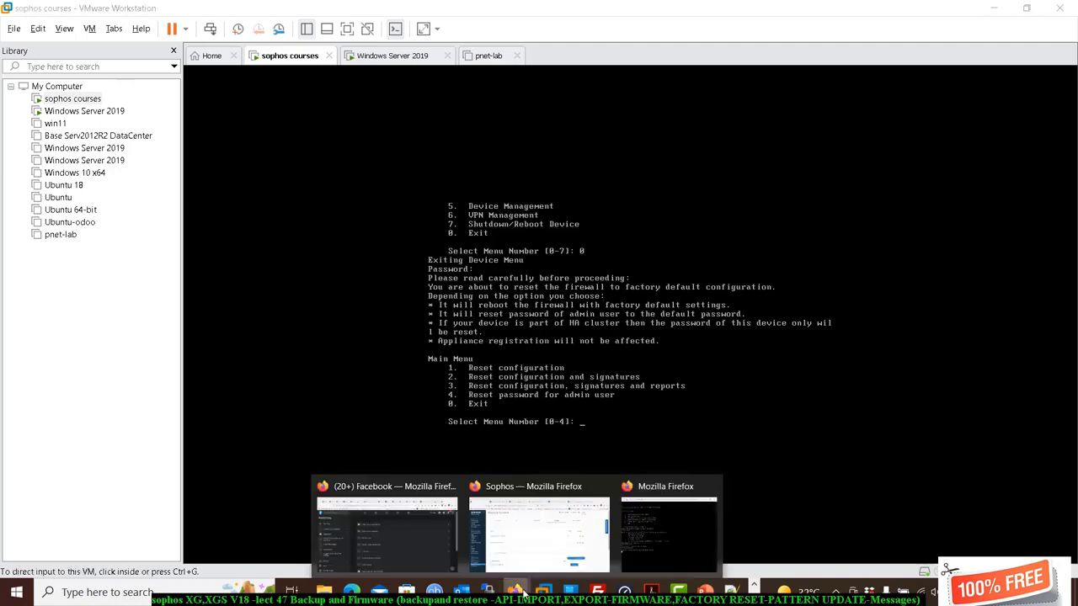
click(536, 565)
scroll(517, 371, down, 3)
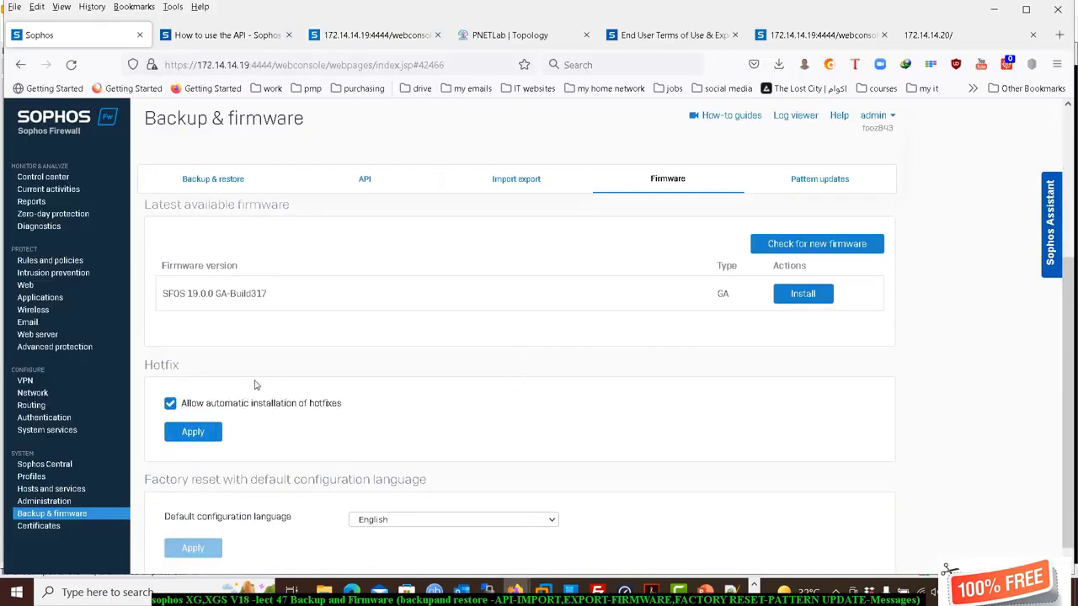
scroll(255, 385, down, 1)
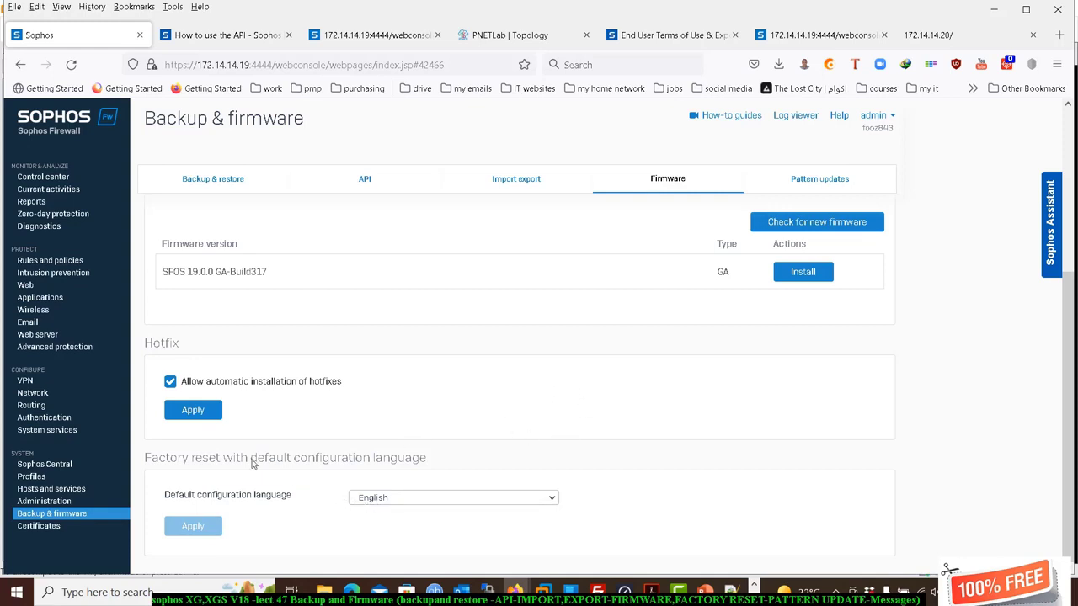
click(432, 505)
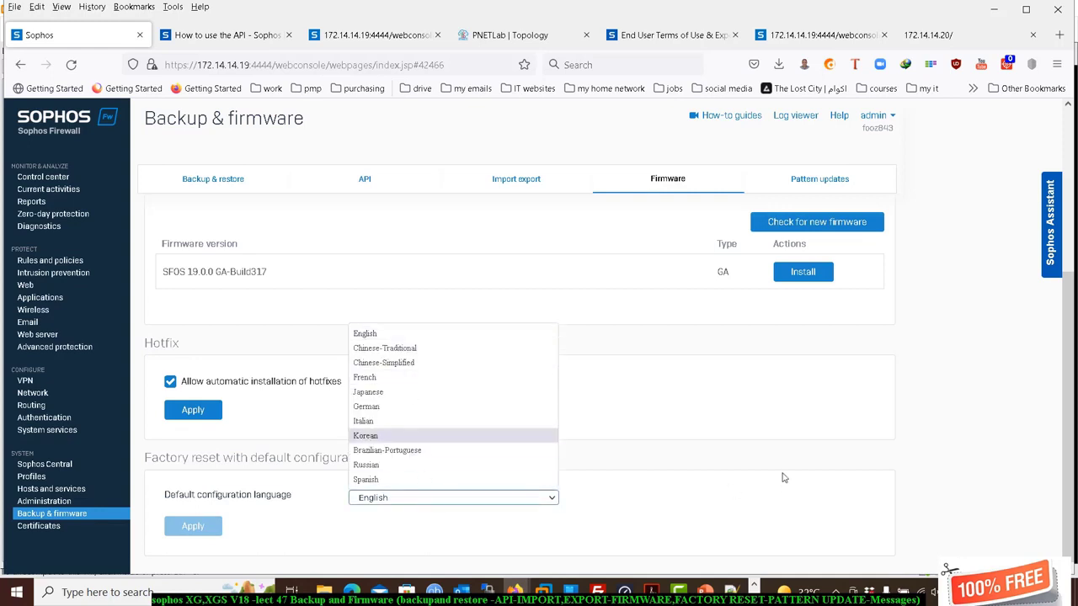
click(760, 433)
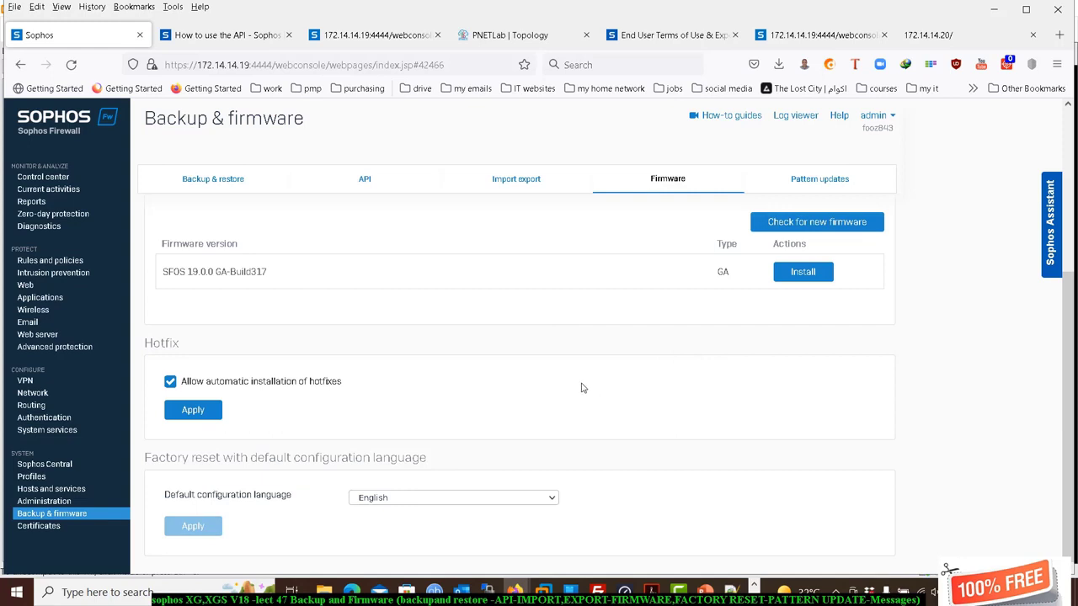
click(793, 184)
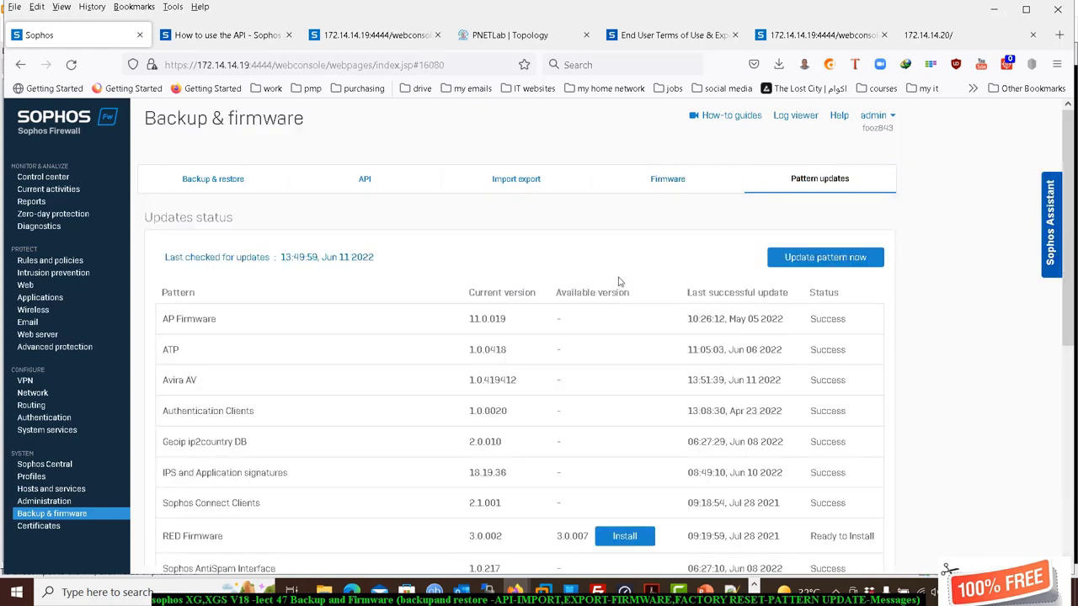
scroll(957, 339, down, 1)
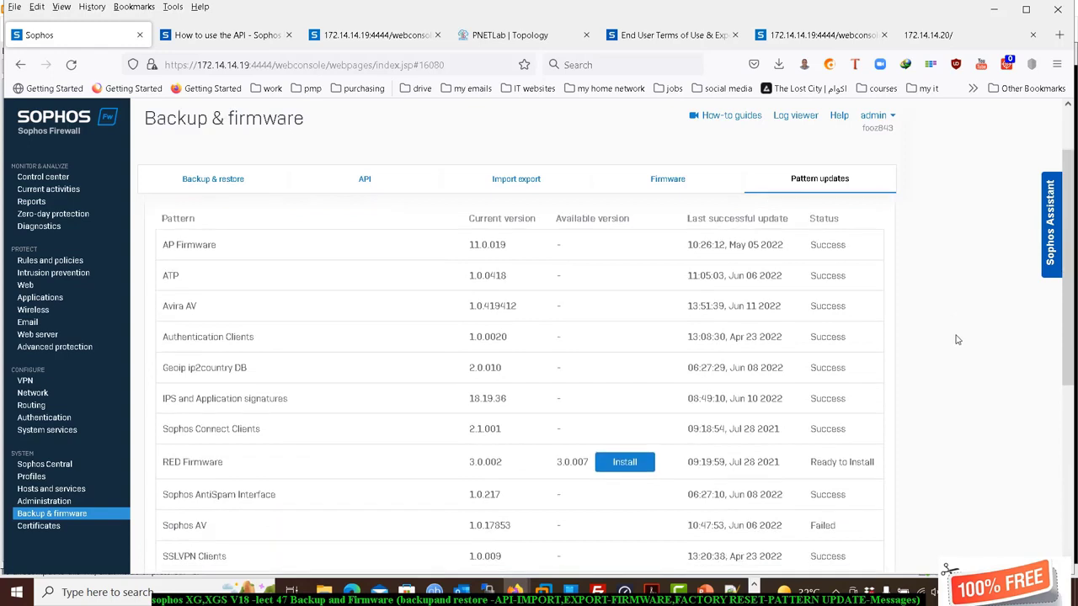
scroll(957, 340, up, 1)
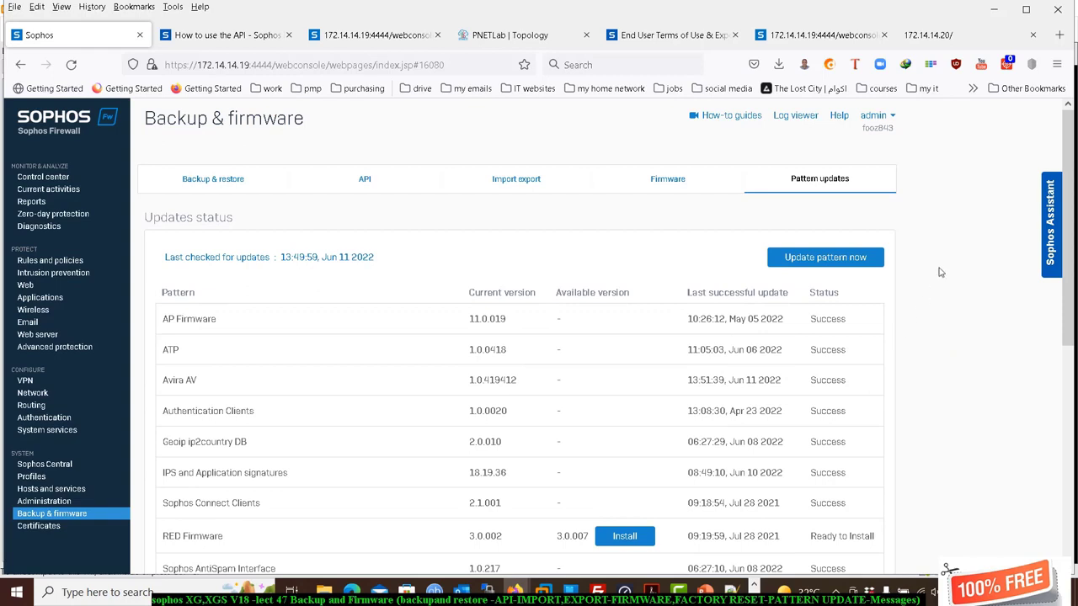
scroll(930, 240, down, 2)
scroll(929, 234, up, 2)
scroll(207, 320, down, 2)
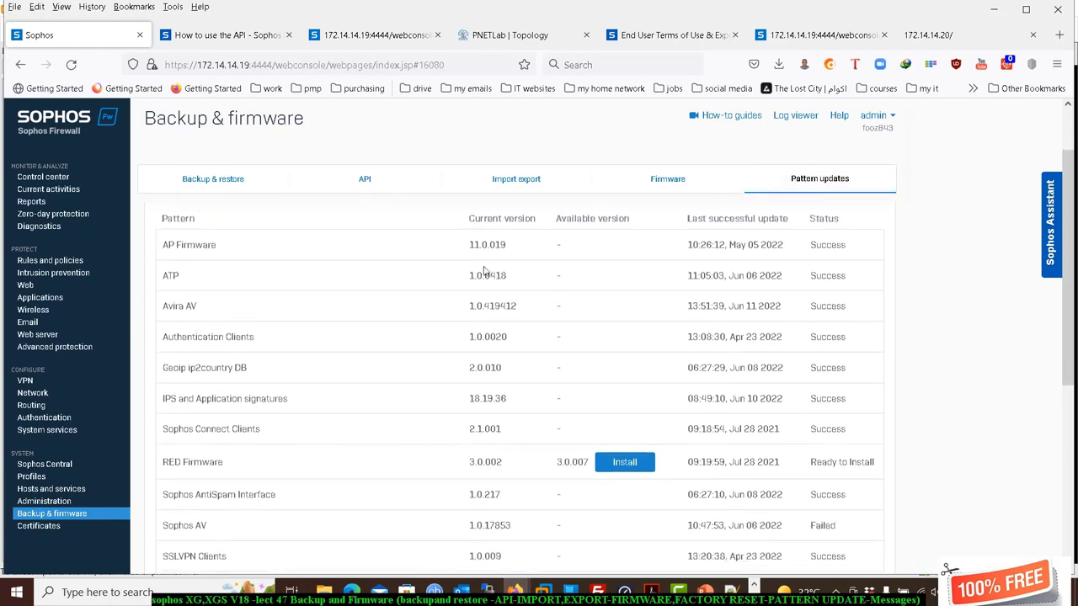
scroll(228, 447, down, 2)
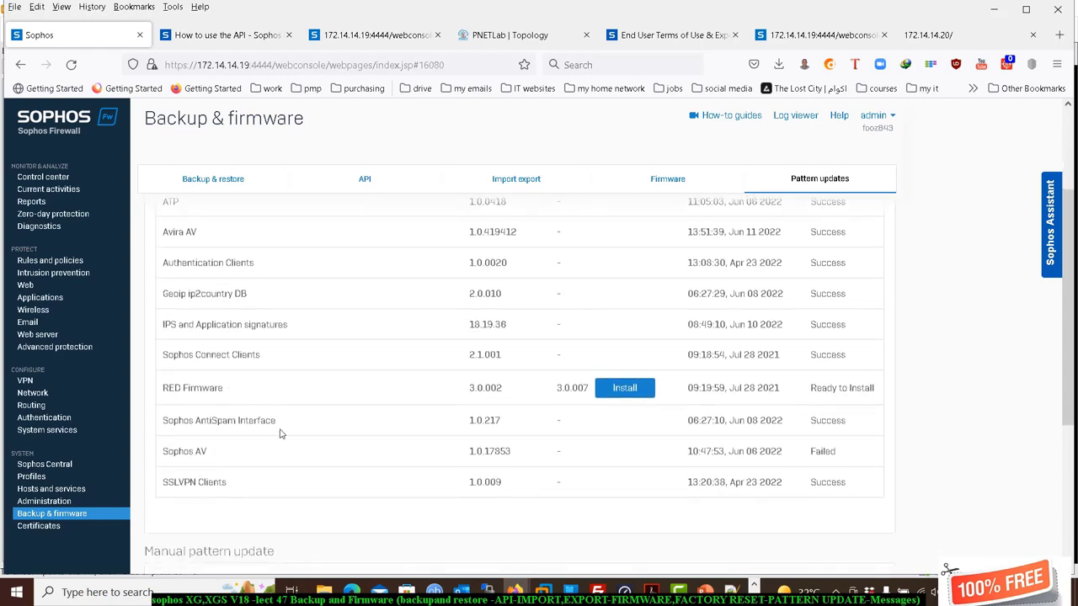
scroll(391, 360, up, 4)
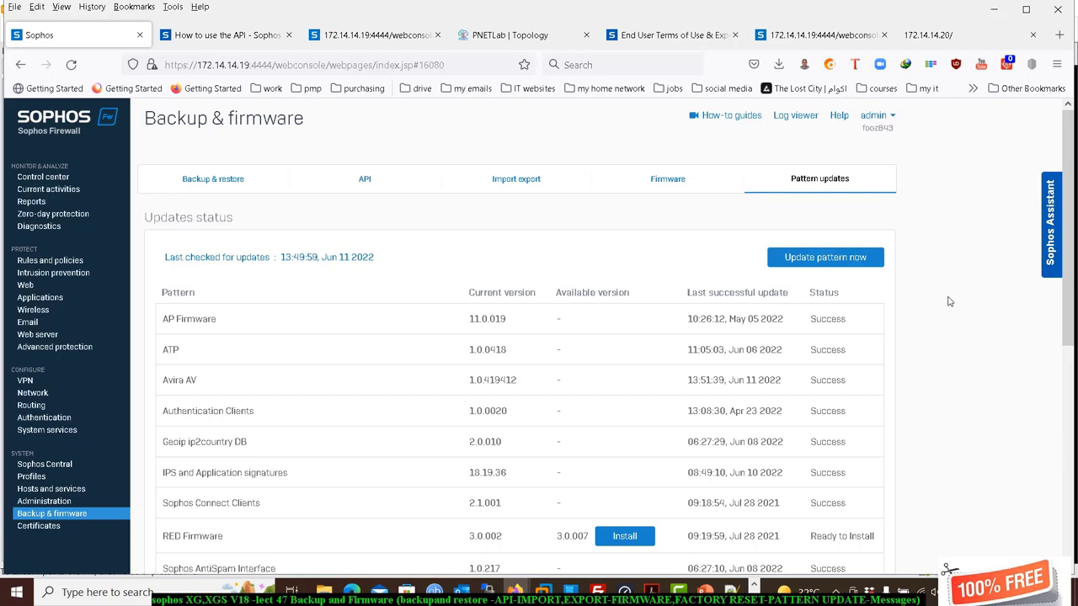
scroll(949, 302, down, 3)
scroll(949, 301, down, 1)
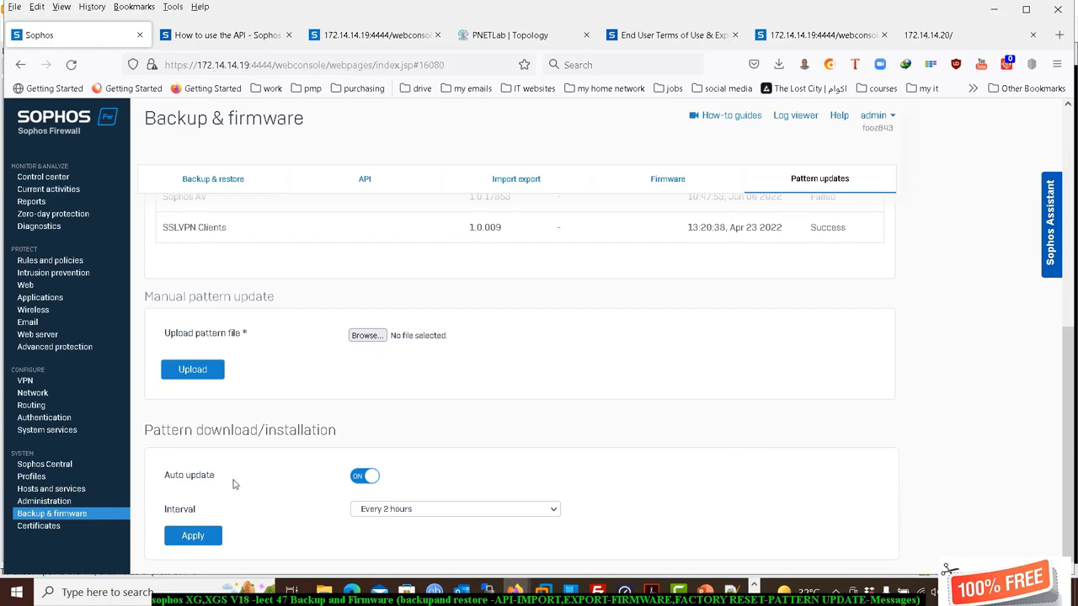
click(370, 508)
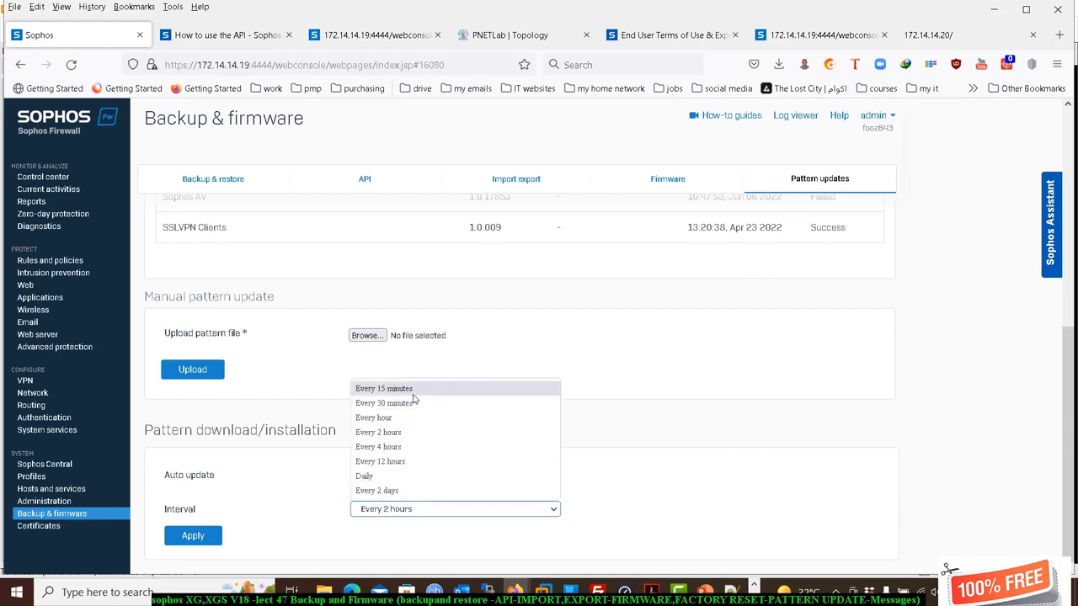
click(673, 447)
scroll(686, 438, up, 6)
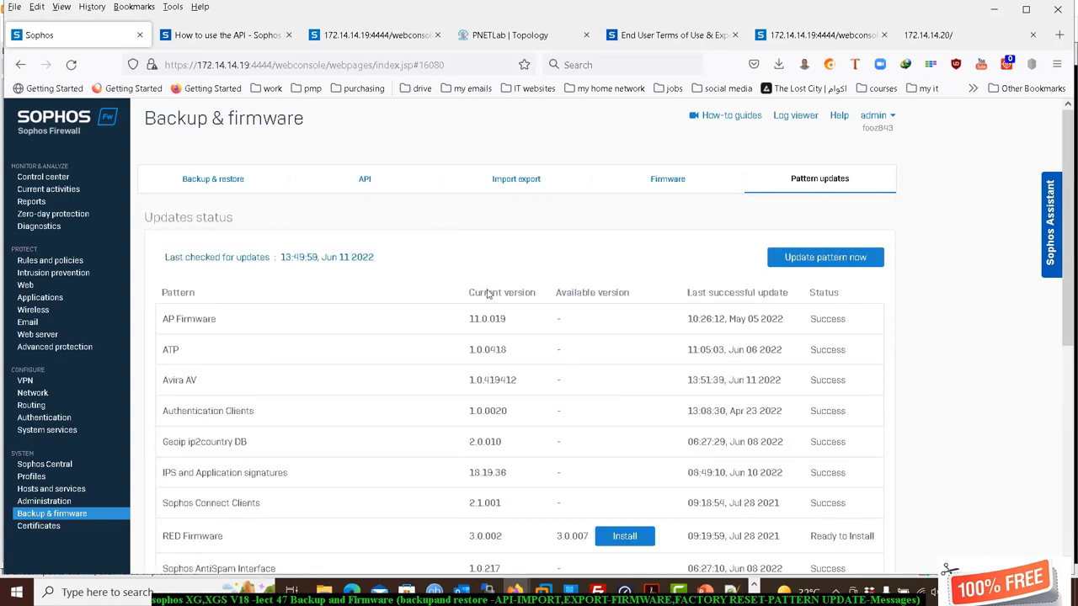
scroll(573, 447, down, 3)
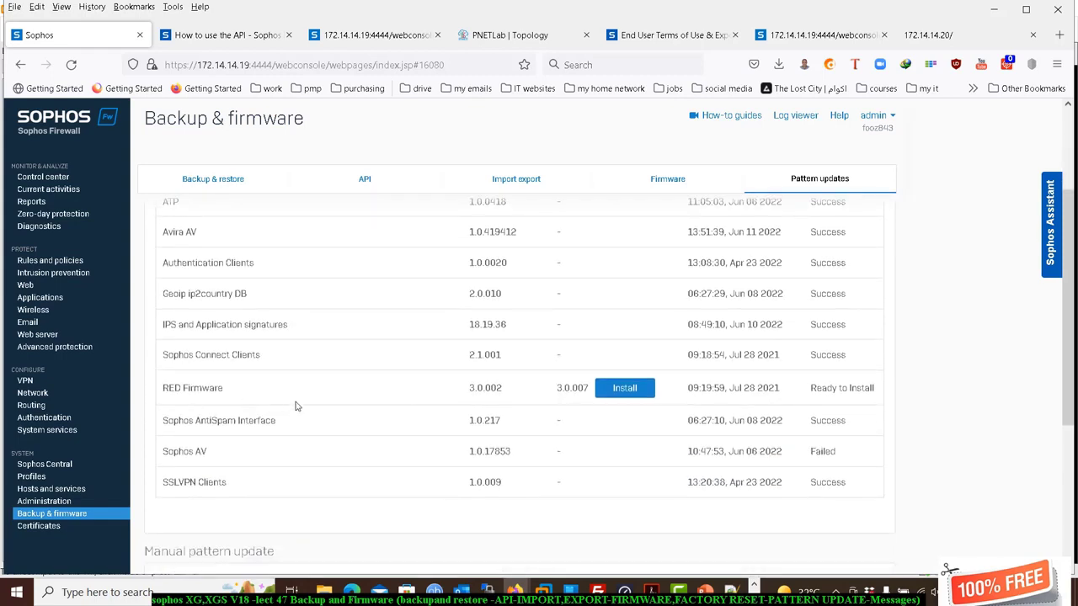
scroll(328, 391, up, 3)
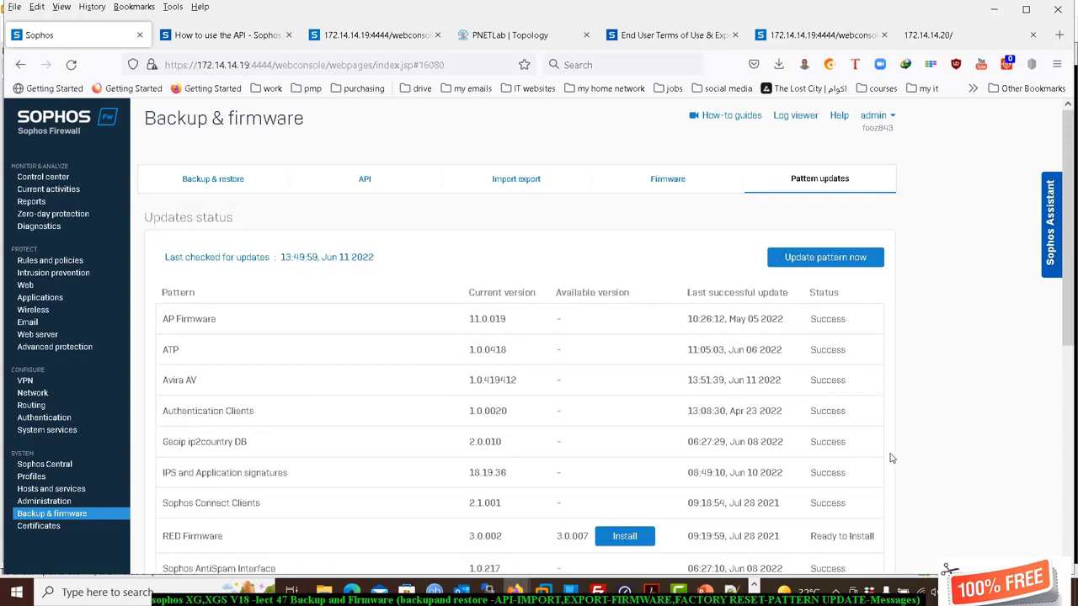
scroll(754, 396, down, 2)
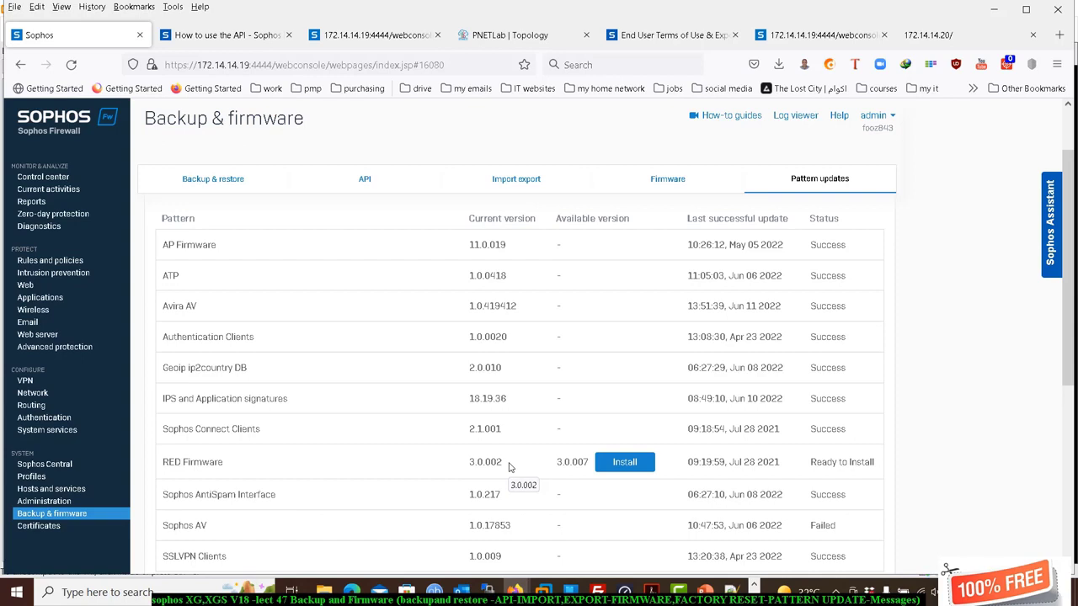
scroll(640, 406, up, 1)
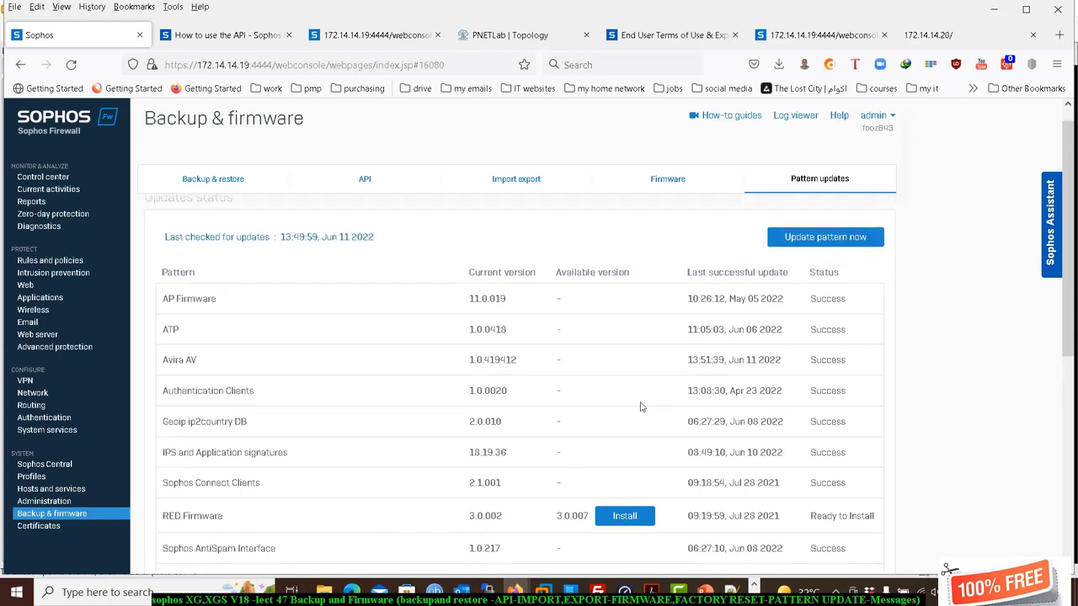
scroll(649, 443, down, 1)
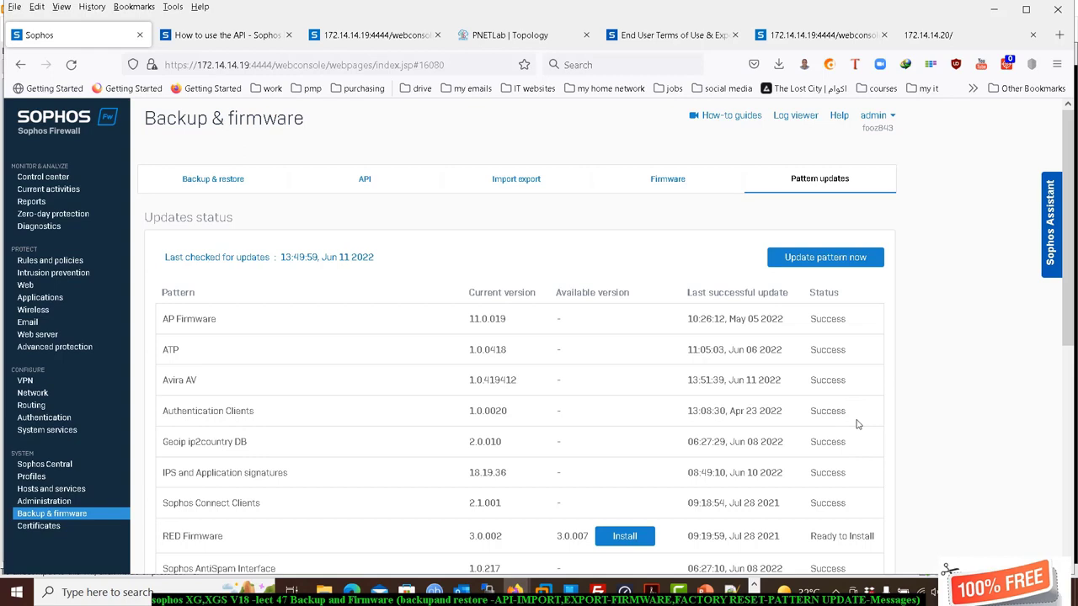
scroll(857, 424, down, 3)
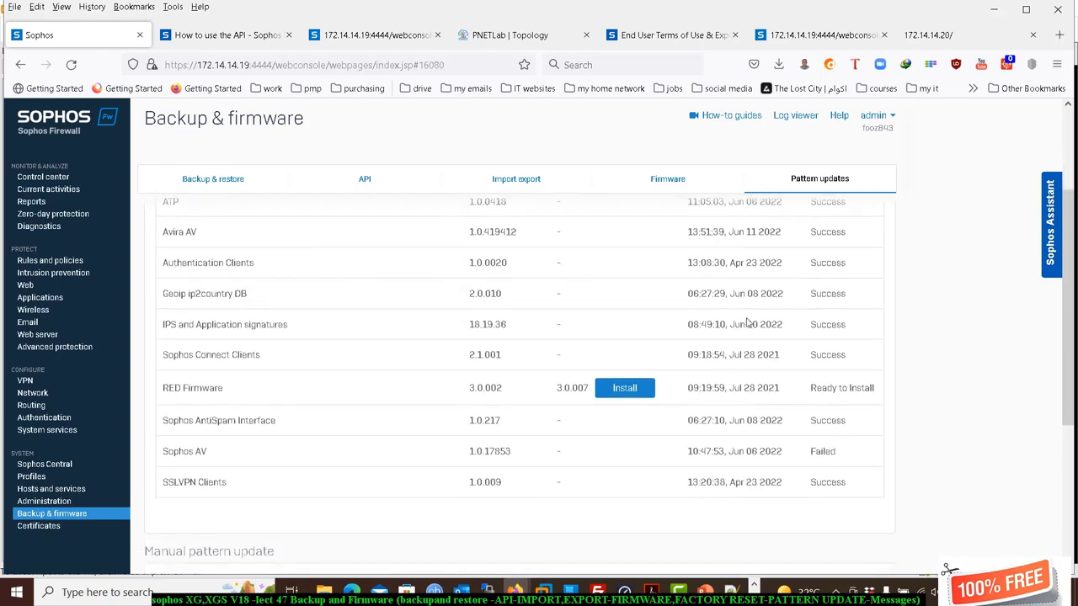
scroll(747, 323, up, 3)
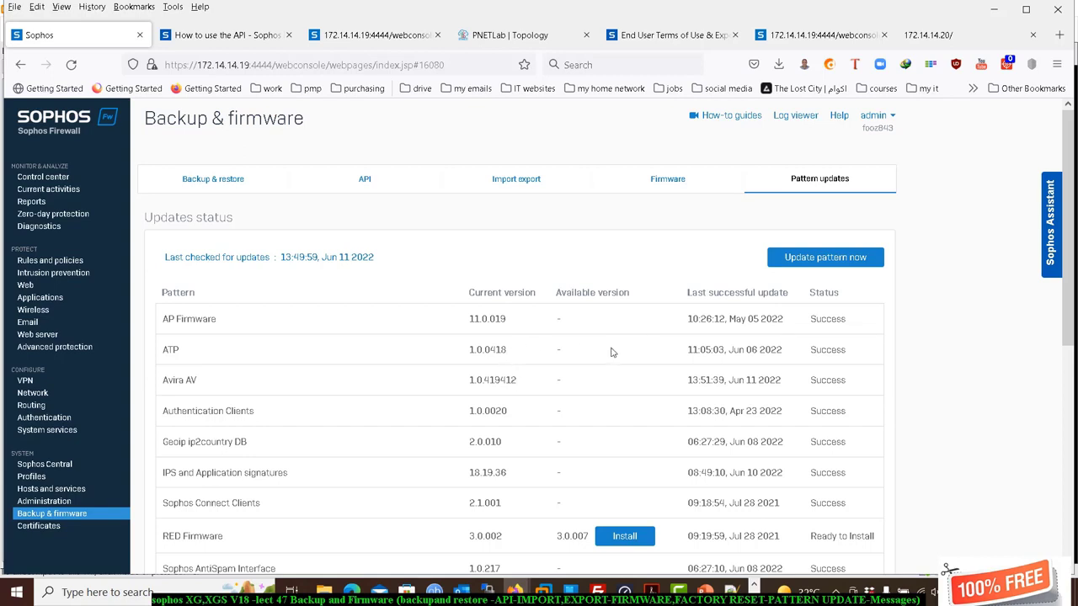
scroll(770, 430, down, 2)
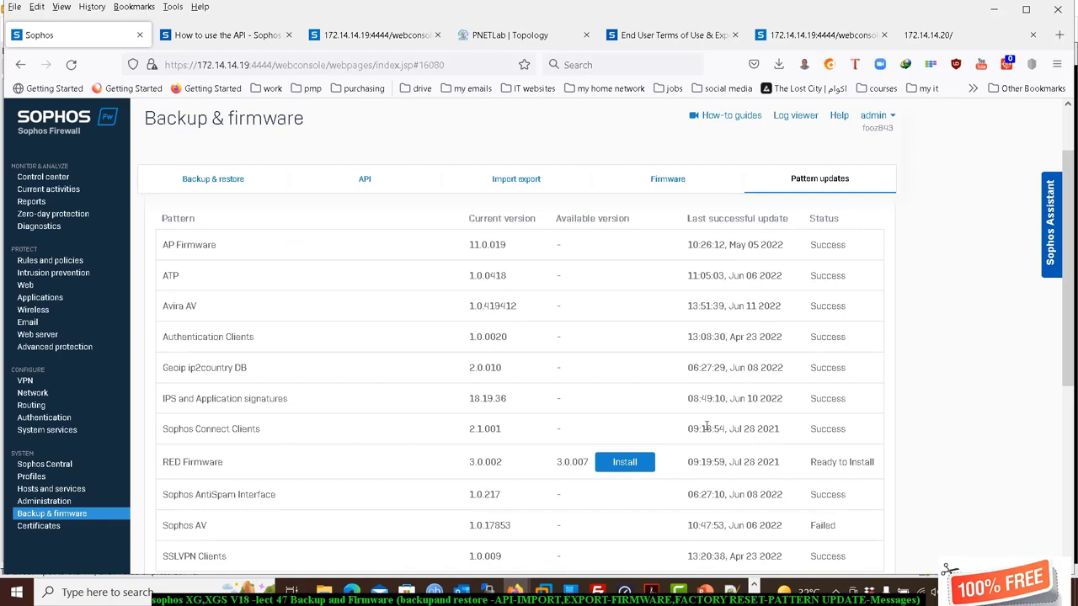
scroll(712, 426, up, 2)
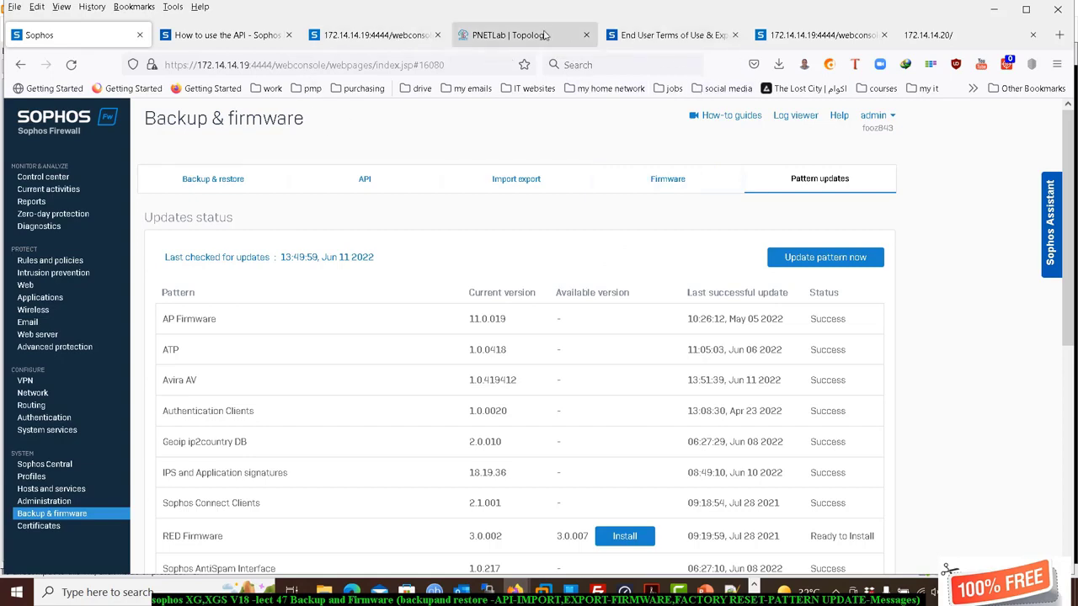
Go back from End User Terms to Download Firmware Updates and close the telnet console window.
click(667, 38)
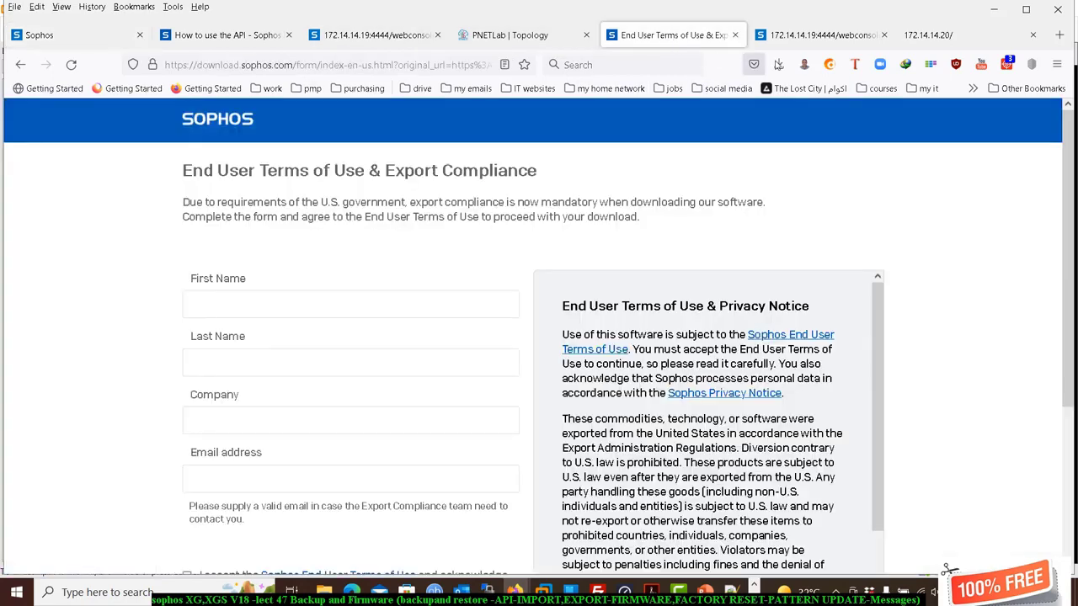
click(22, 64)
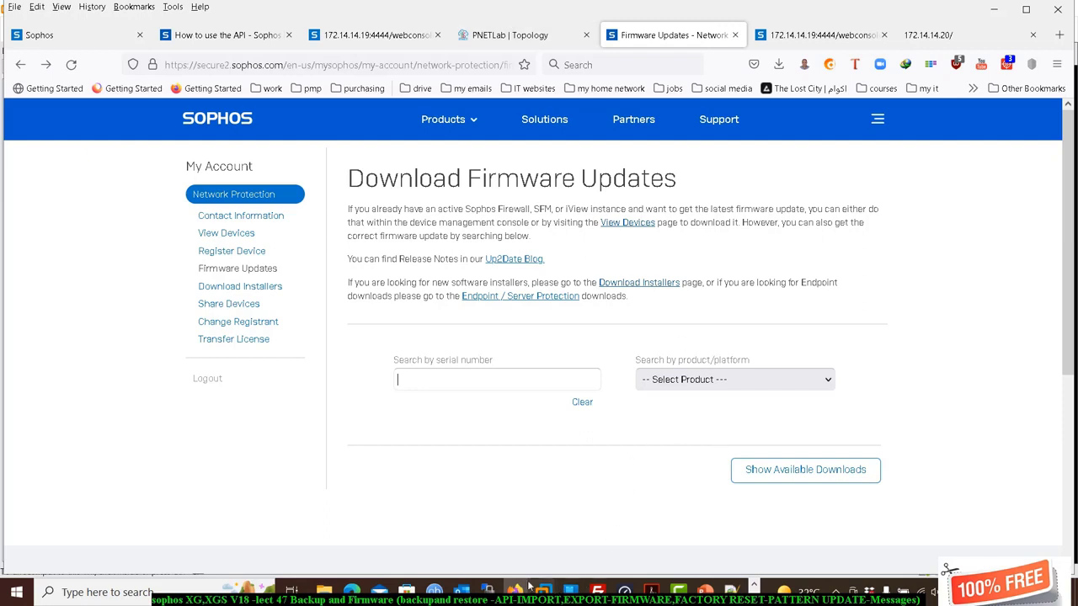
click(515, 592)
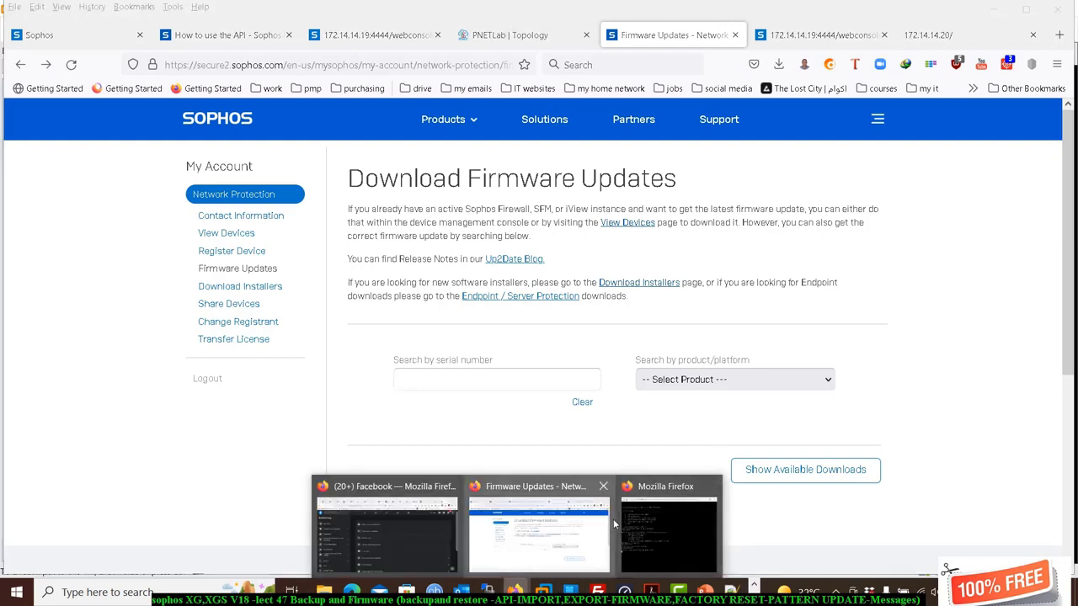
click(660, 539)
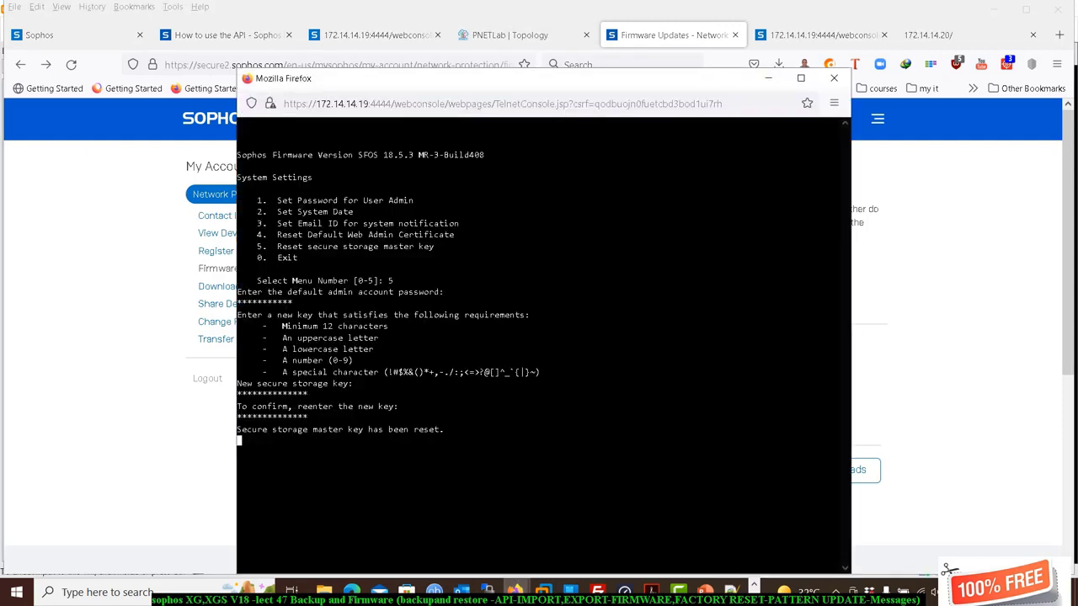
click(834, 78)
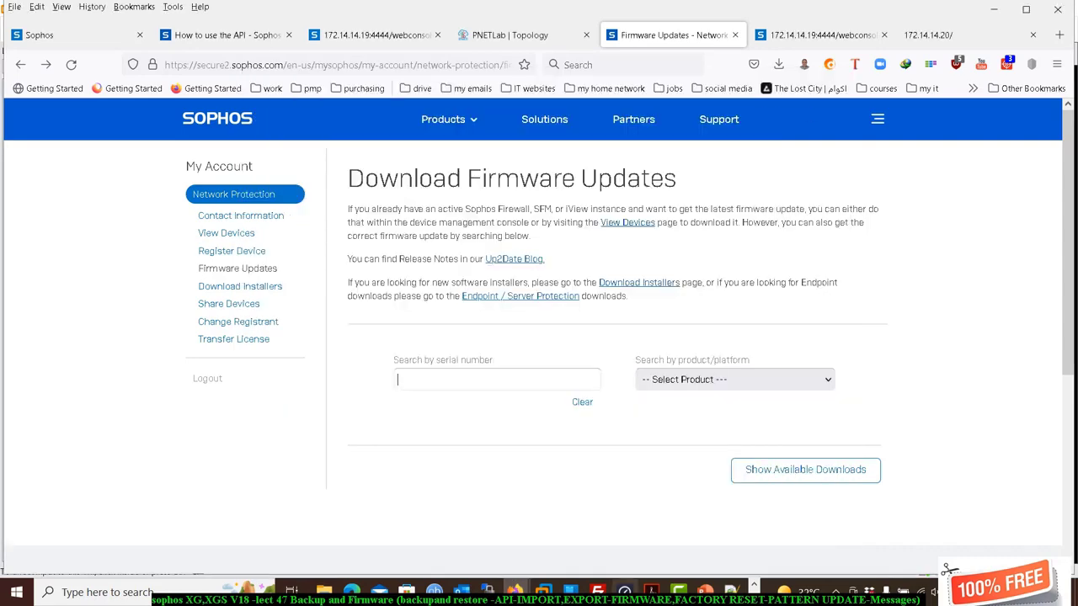
Cancel the factory reset in the VM console and enter the Device Console with option 4.
mouse_move(543, 592)
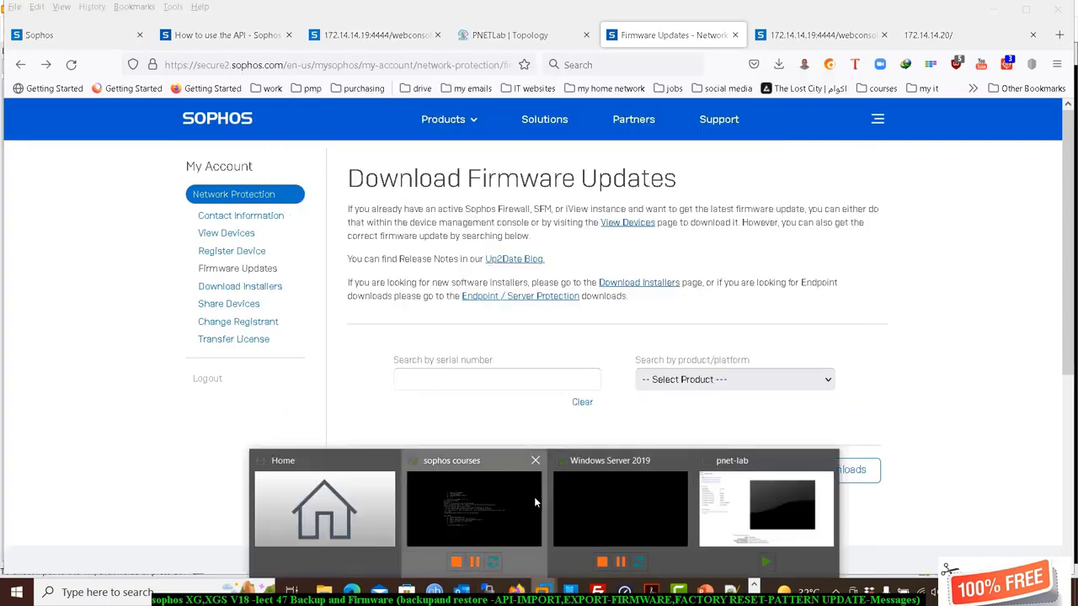
click(534, 501)
click(567, 425)
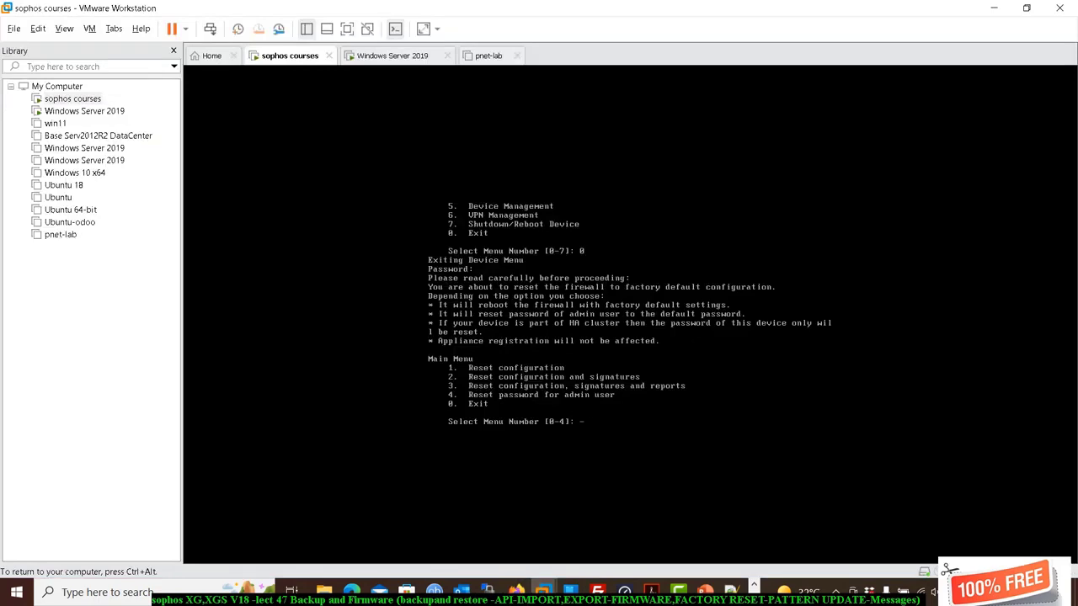
key(Return)
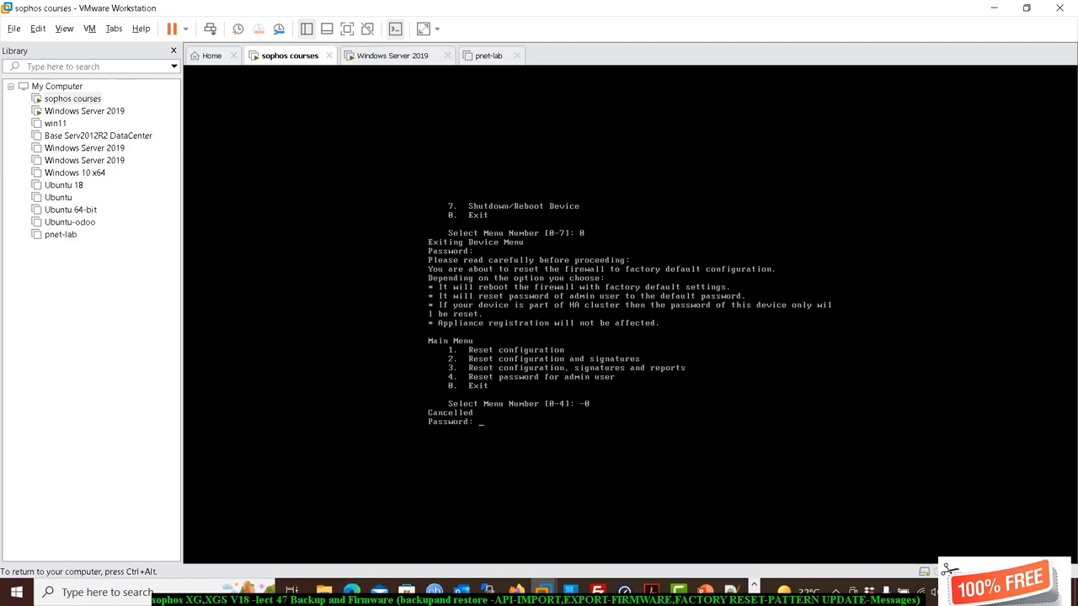
key(Return)
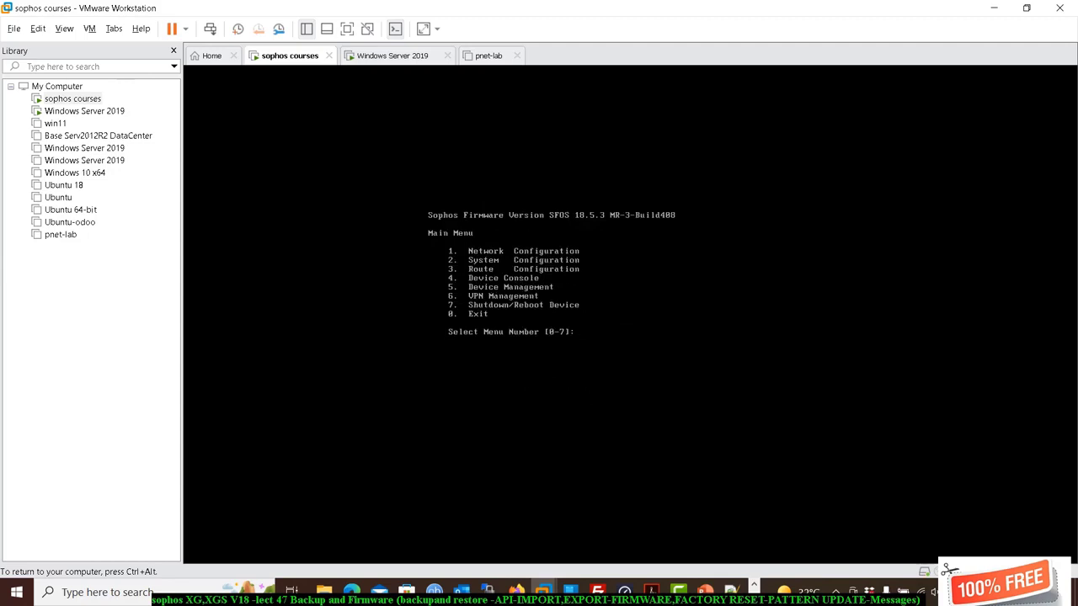
text(4)
key(Return)
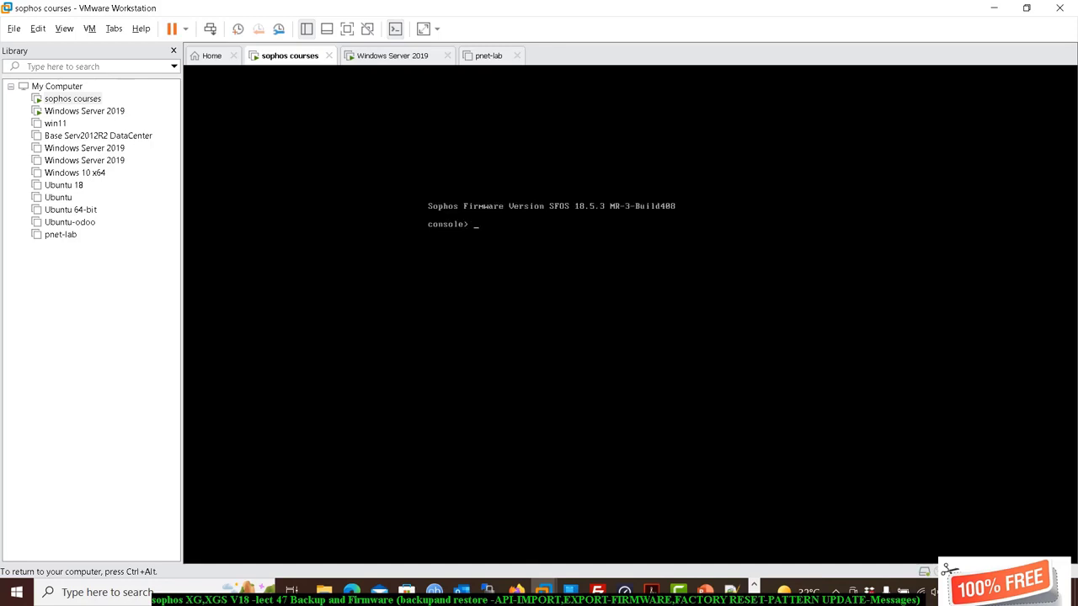
Run 'system airgap show' in the Device Console, which reports Airgap disabled.
text(sys)
text(tem)
text( shutdown)
key(BackSpace)
key(BackSpace)
key(BackSpace)
key(BackSpace)
key(BackSpace)
key(BackSpace)
text(ow a)
key(Return)
key(Return)
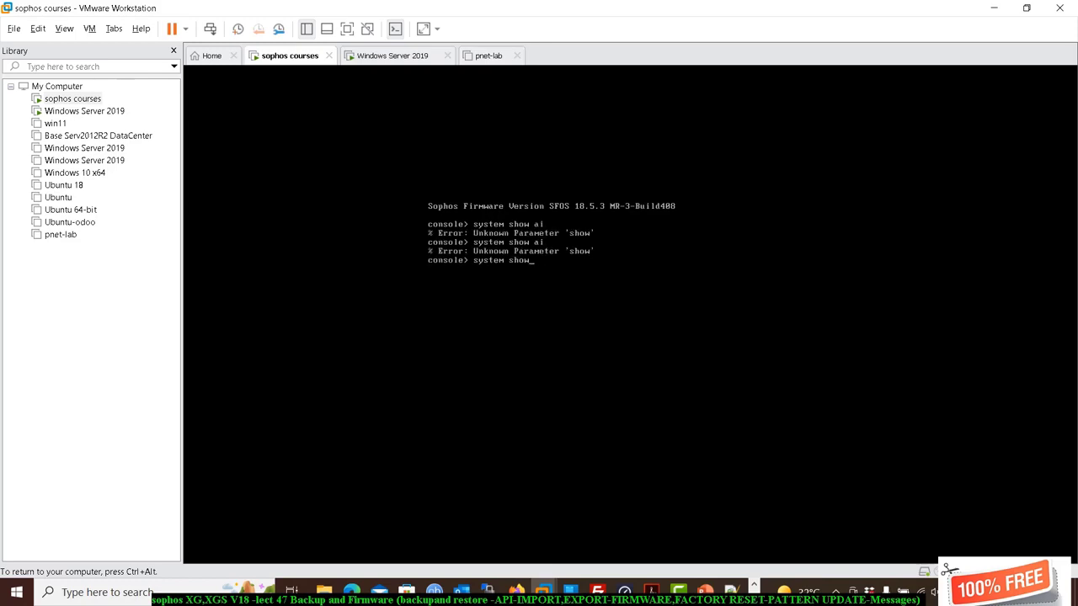
key(question)
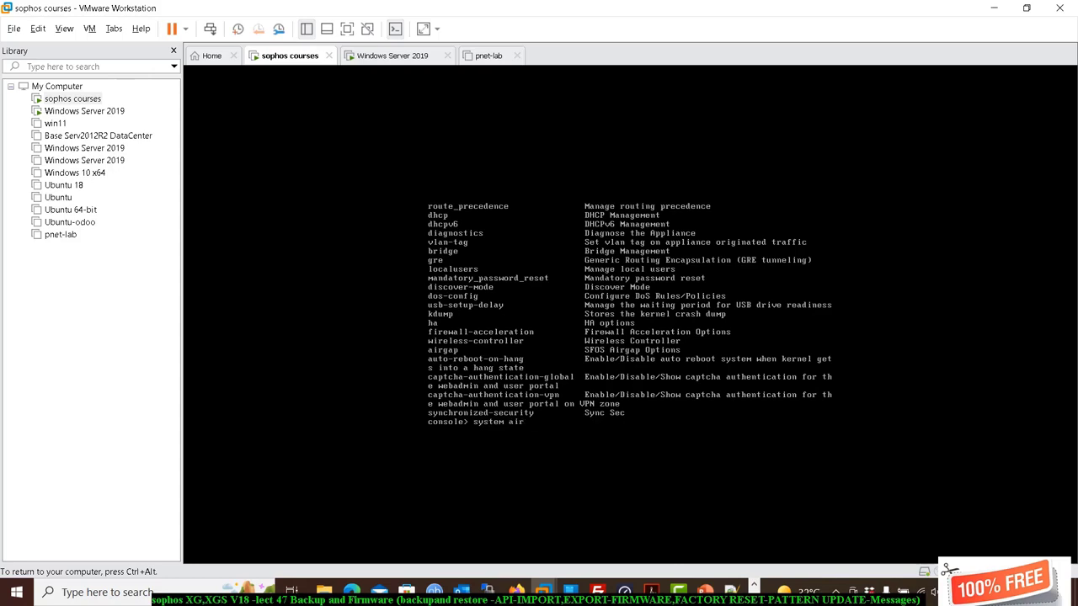
key(Tab)
key(Return)
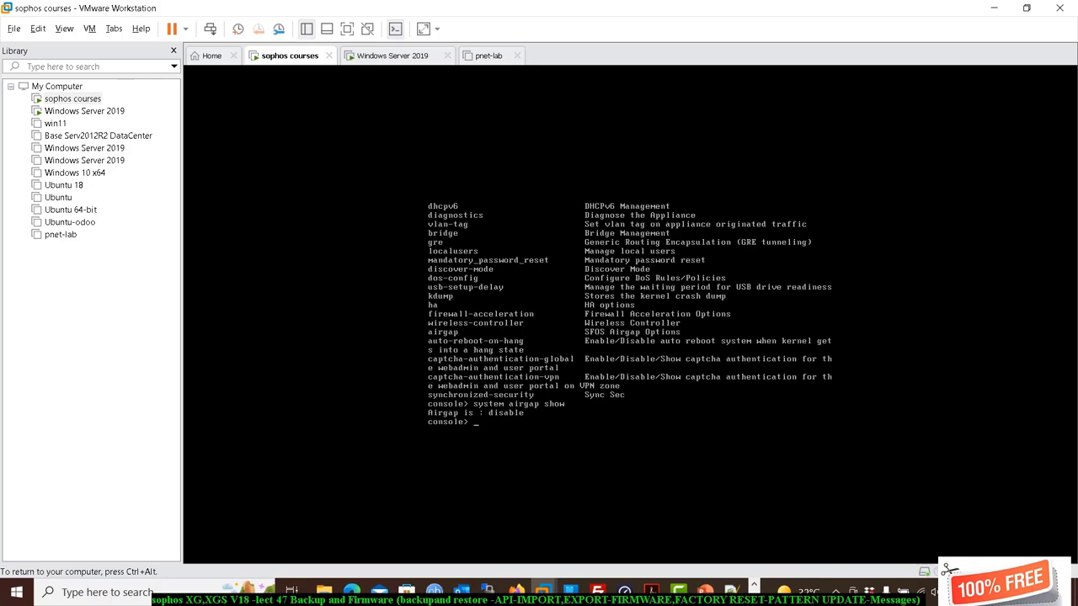
key(Up)
Return to the firewall's Pattern updates page and try the manual pattern file picker without choosing a file.
click(993, 8)
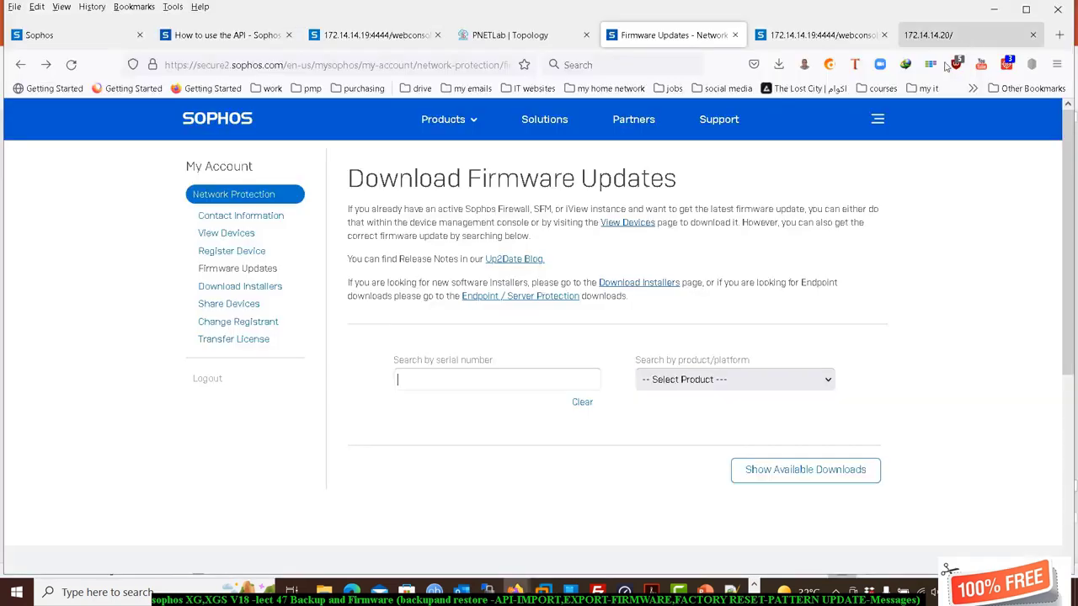
click(67, 35)
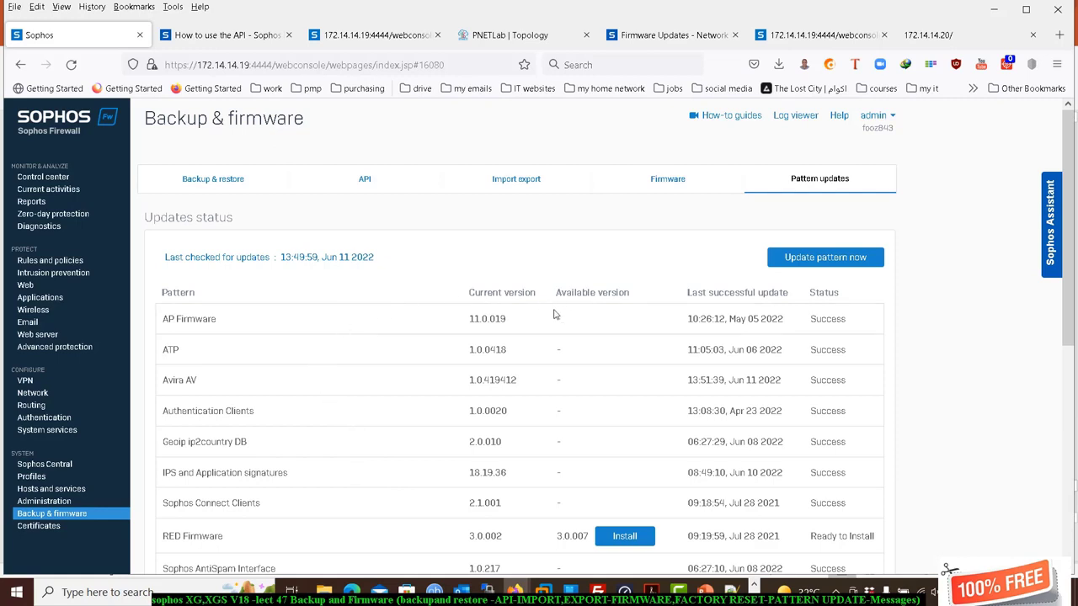
scroll(506, 253, down, 3)
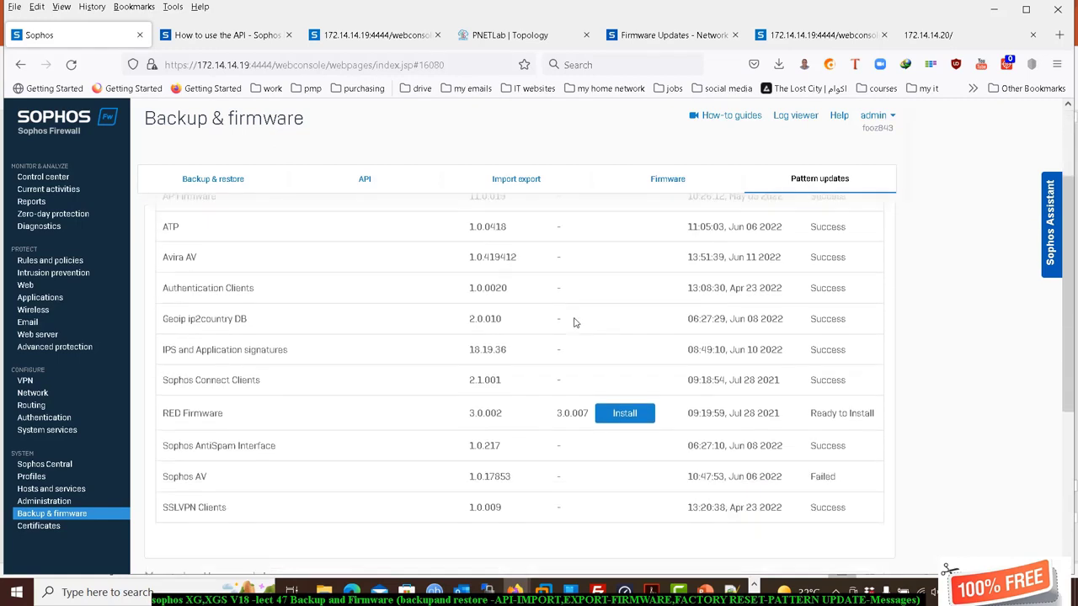
scroll(486, 378, up, 4)
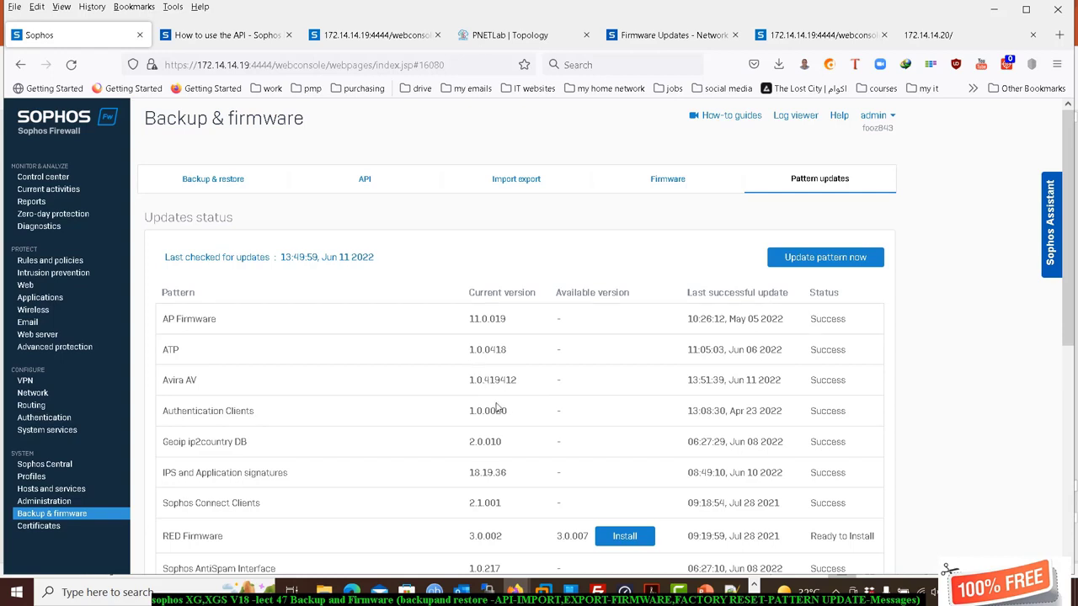
scroll(497, 409, down, 1)
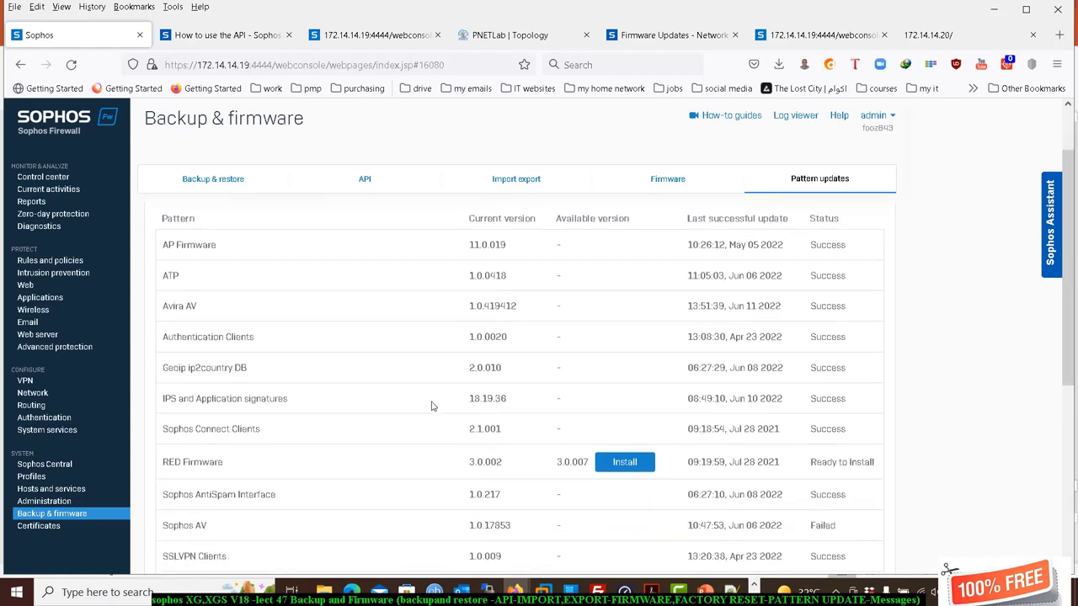
scroll(454, 413, down, 1)
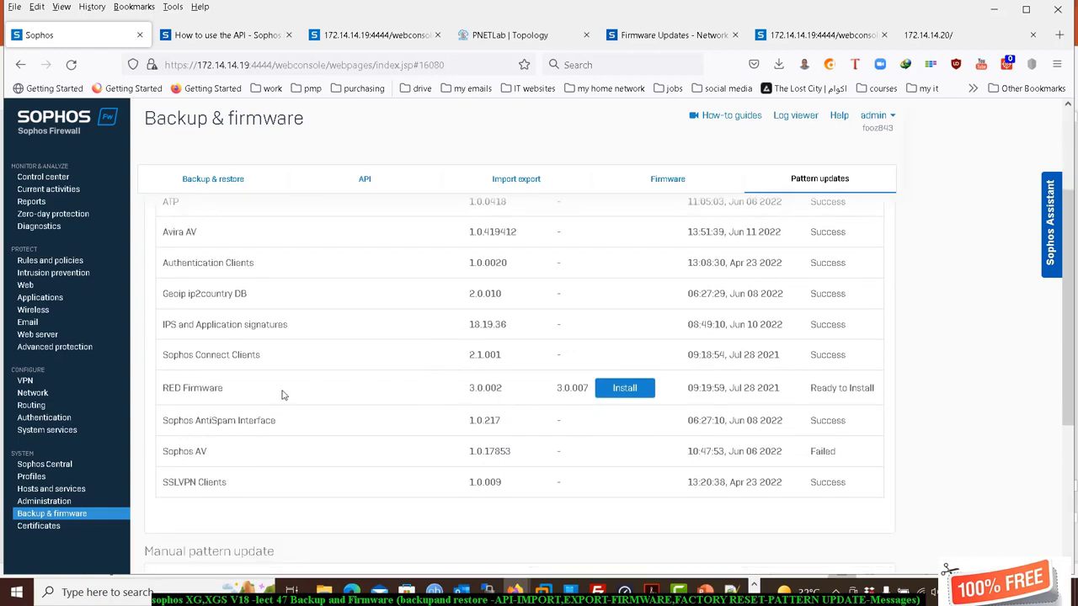
scroll(291, 391, down, 1)
scroll(421, 405, down, 2)
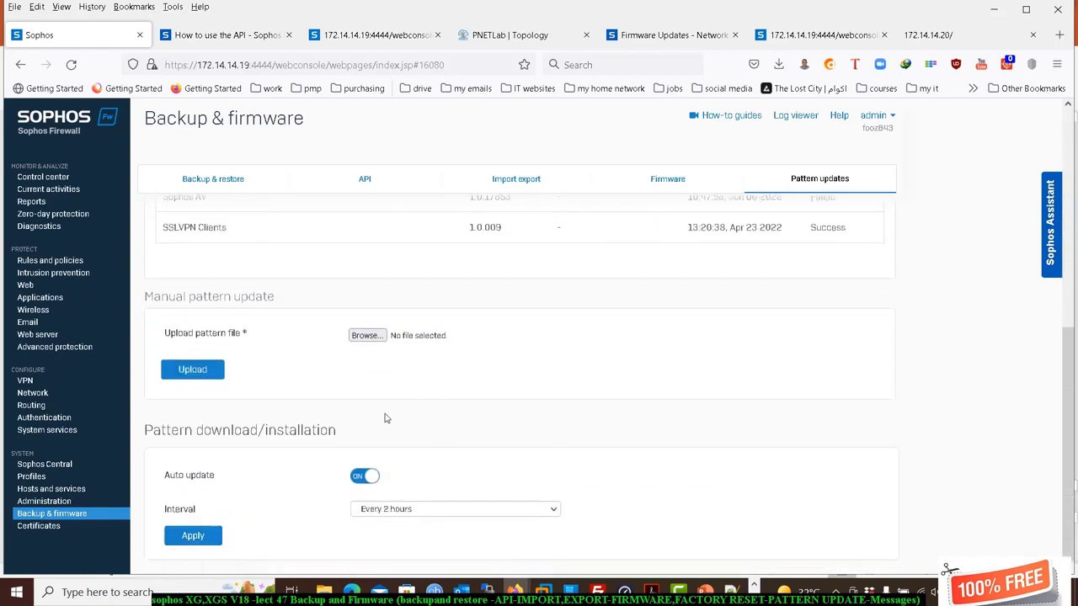
click(367, 336)
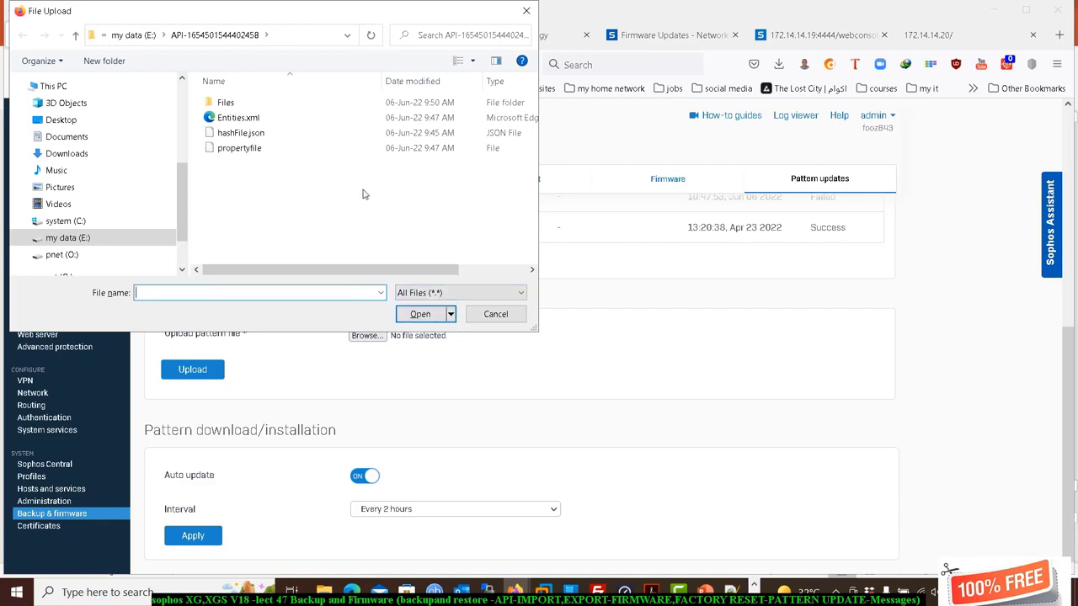
click(497, 317)
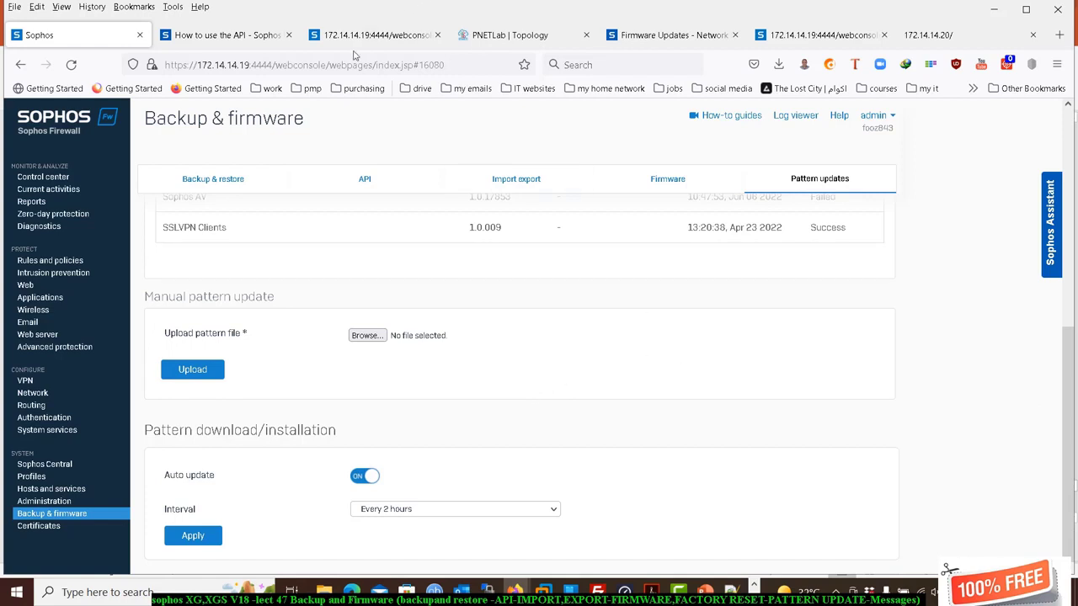
Search Sophos Assistant for 'patter' and open the 'Pattern updates - Sophos Firewall' article.
click(1049, 265)
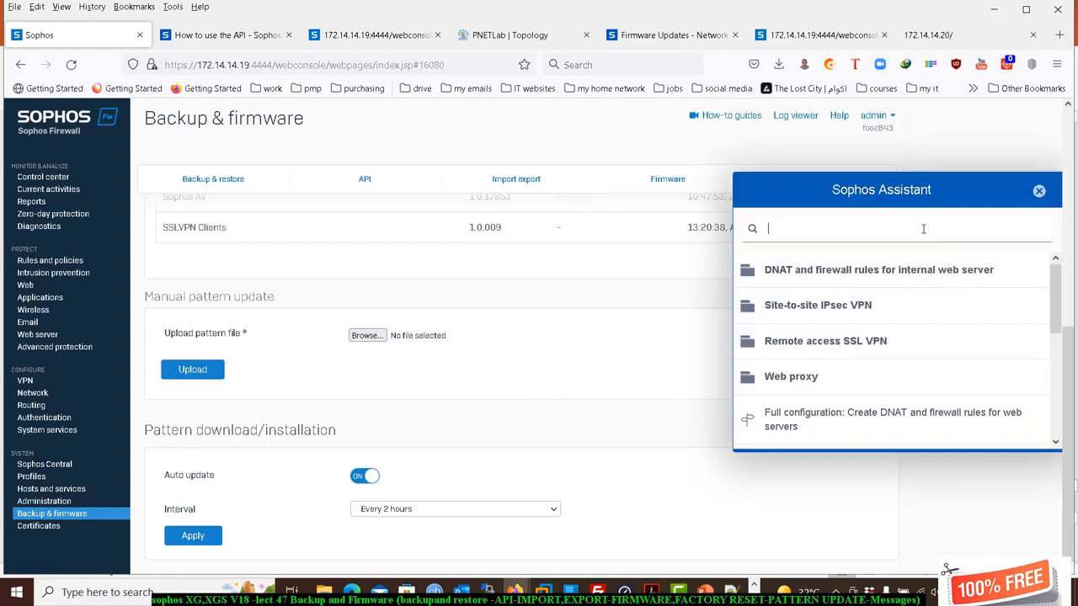
text(pa)
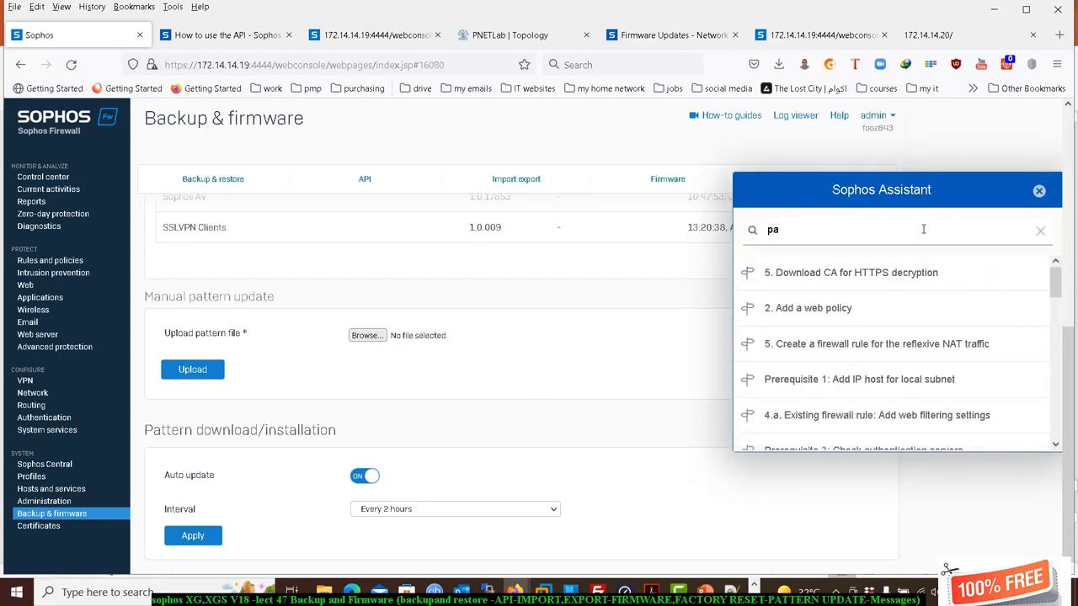
text(ttern)
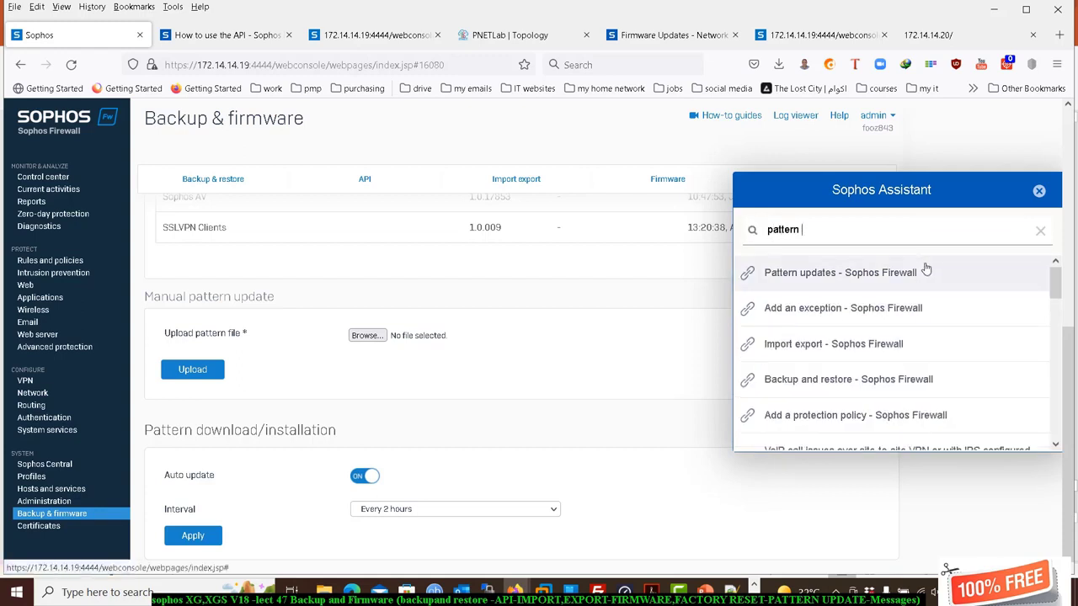
click(926, 269)
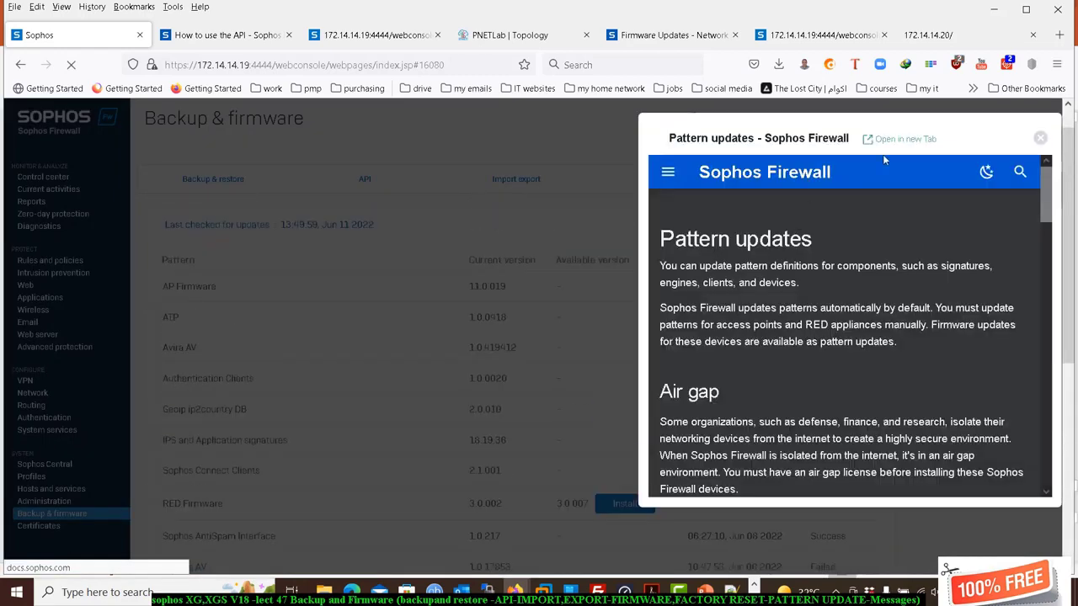
click(896, 143)
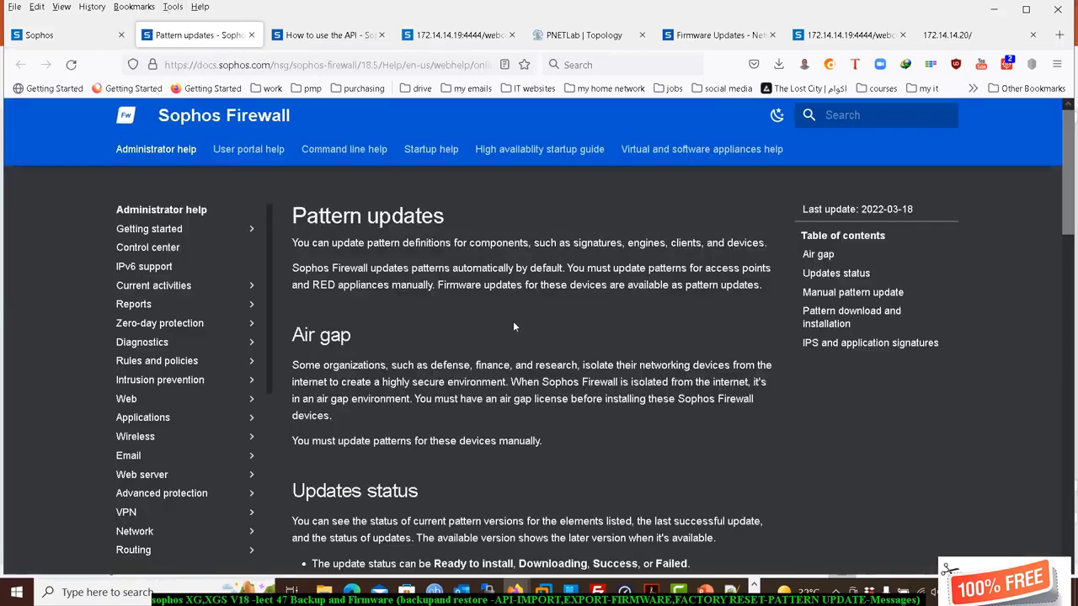
scroll(542, 317, down, 3)
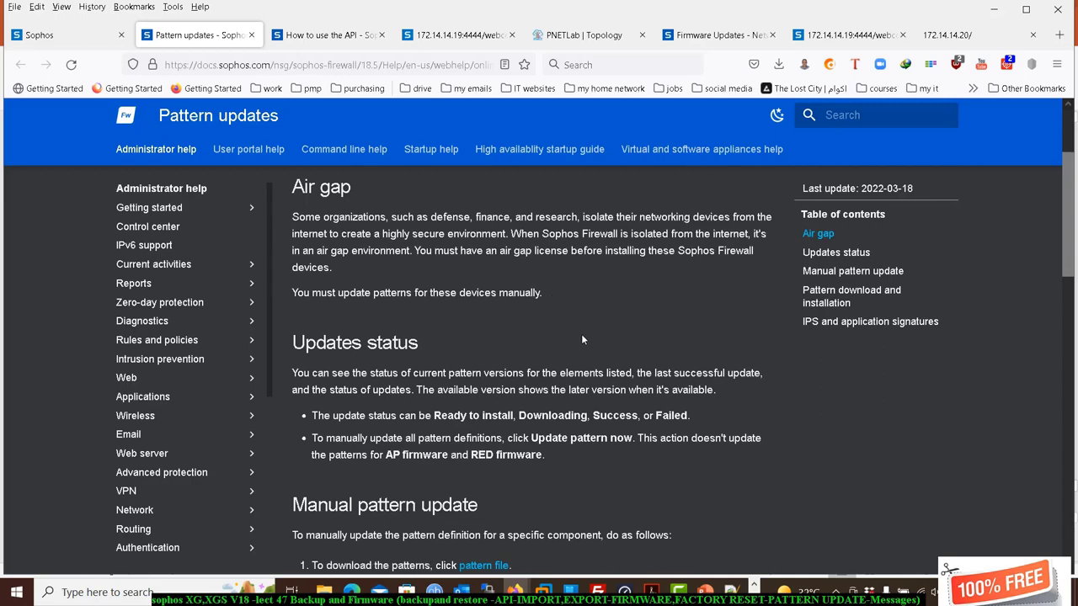
scroll(589, 327, down, 3)
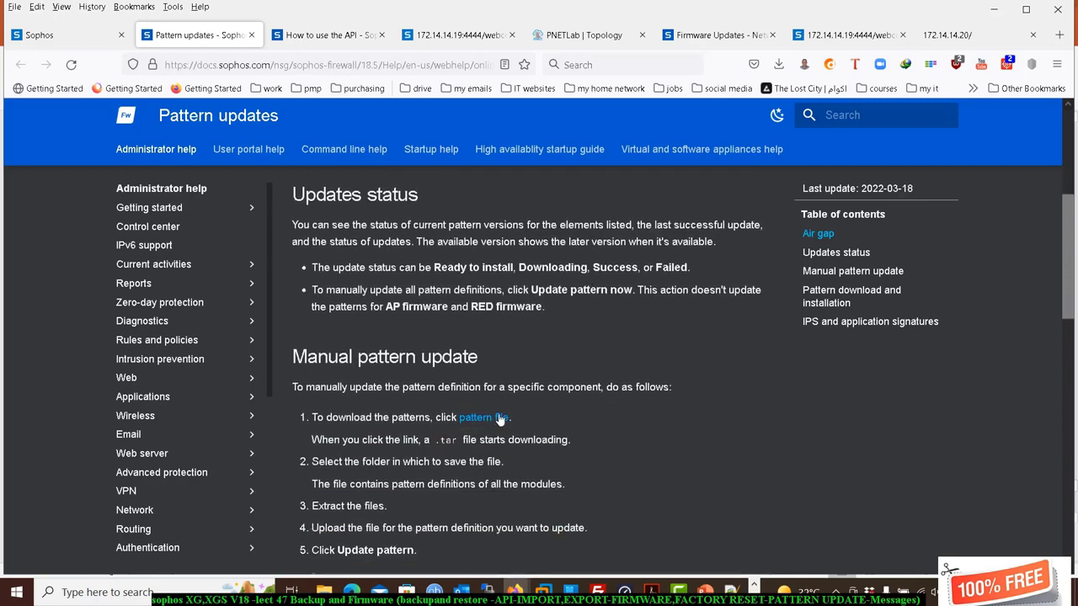
click(476, 416)
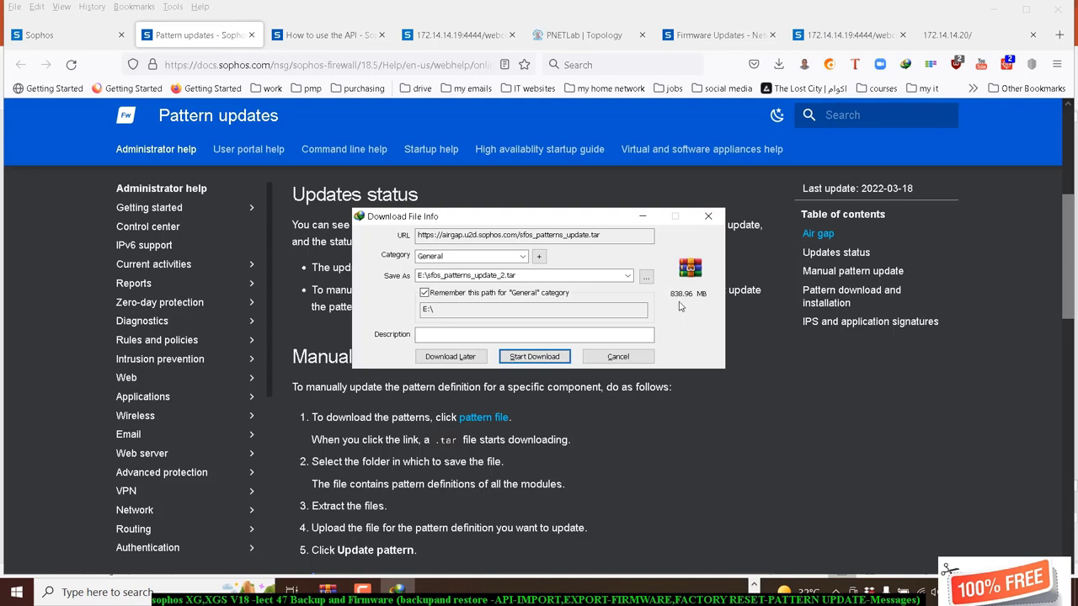
click(600, 359)
mouse_move(324, 589)
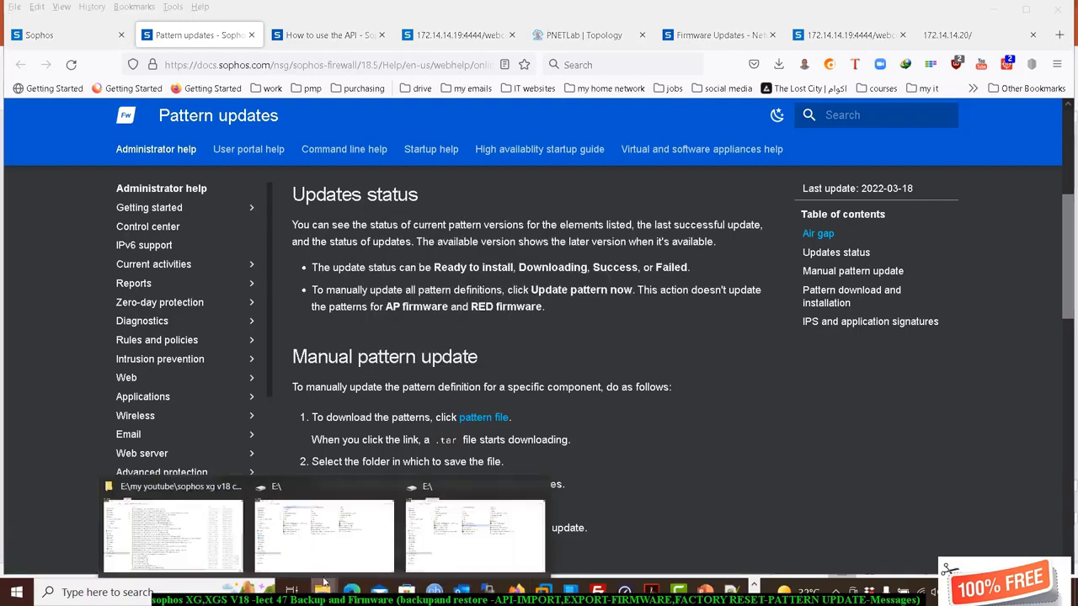
click(313, 569)
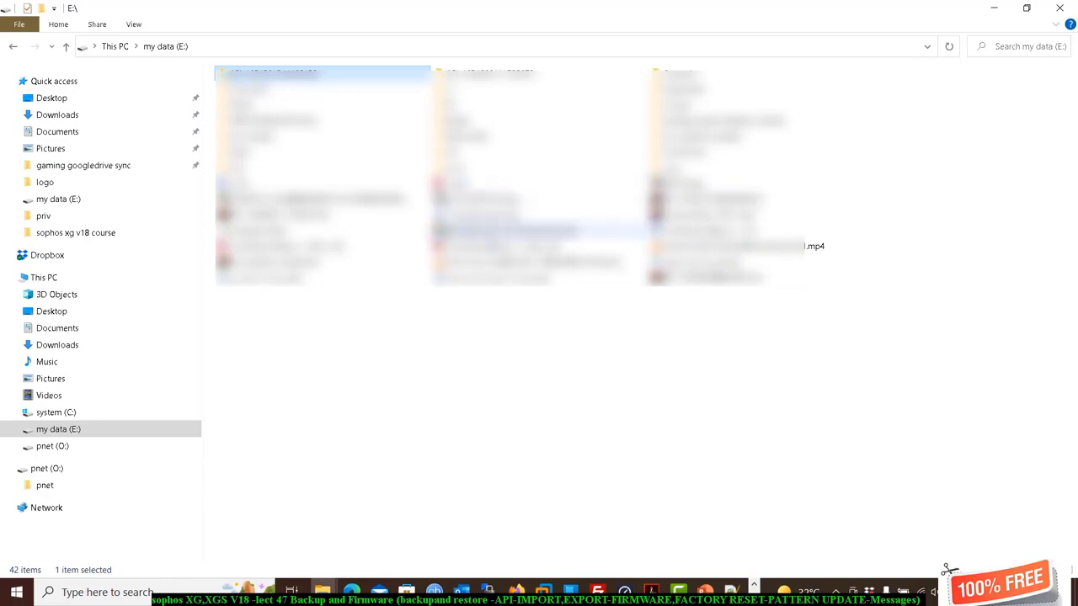
Extract sfos_patterns_update.tar on E: to sfos_patterns_update\ with WinRAR, then reload the help page.
double_click(333, 259)
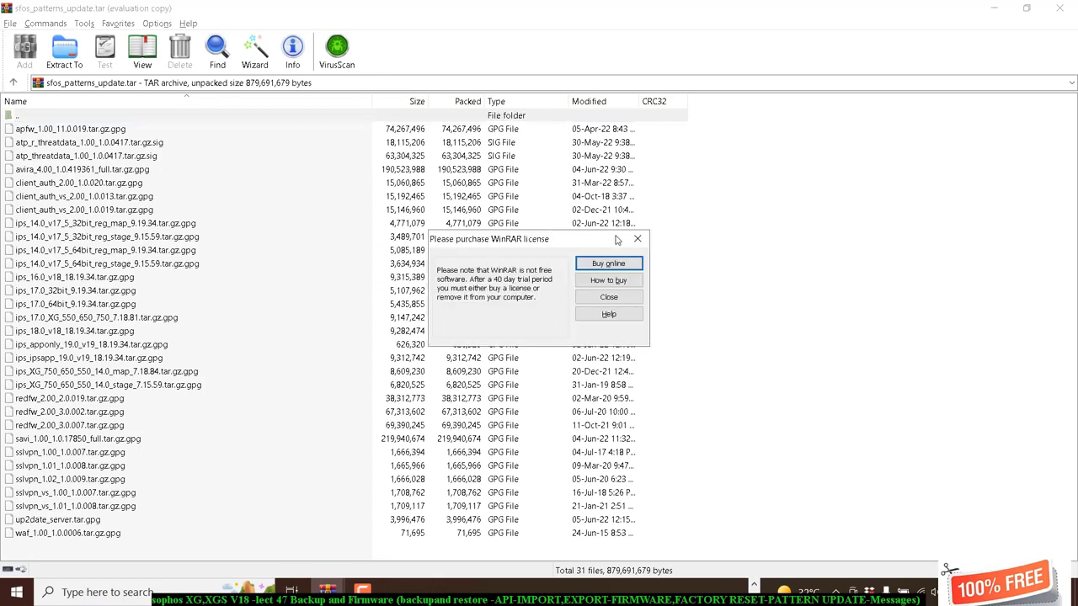
click(637, 239)
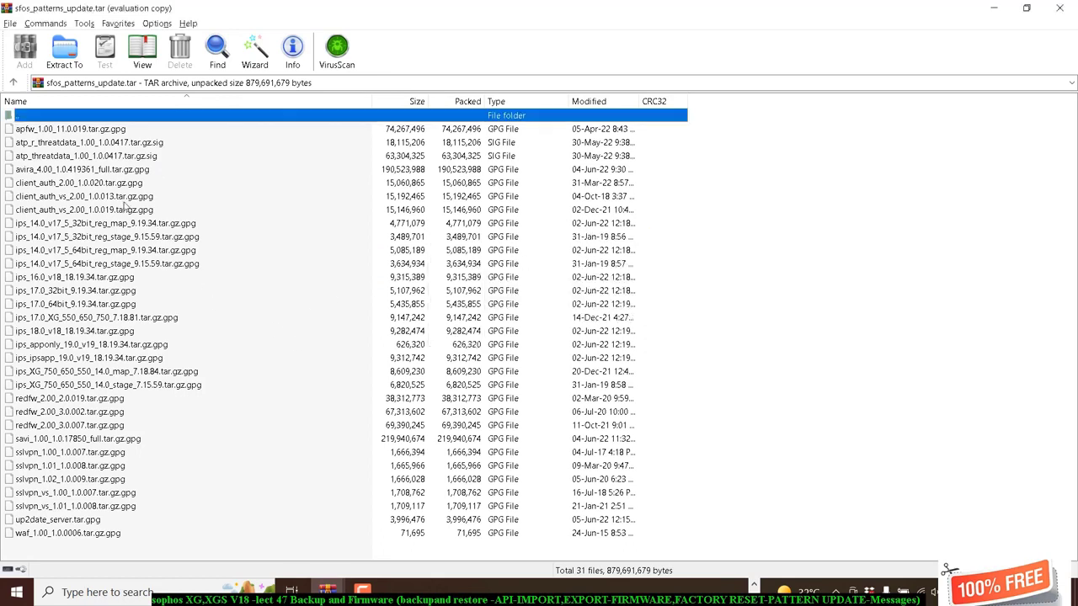
click(994, 8)
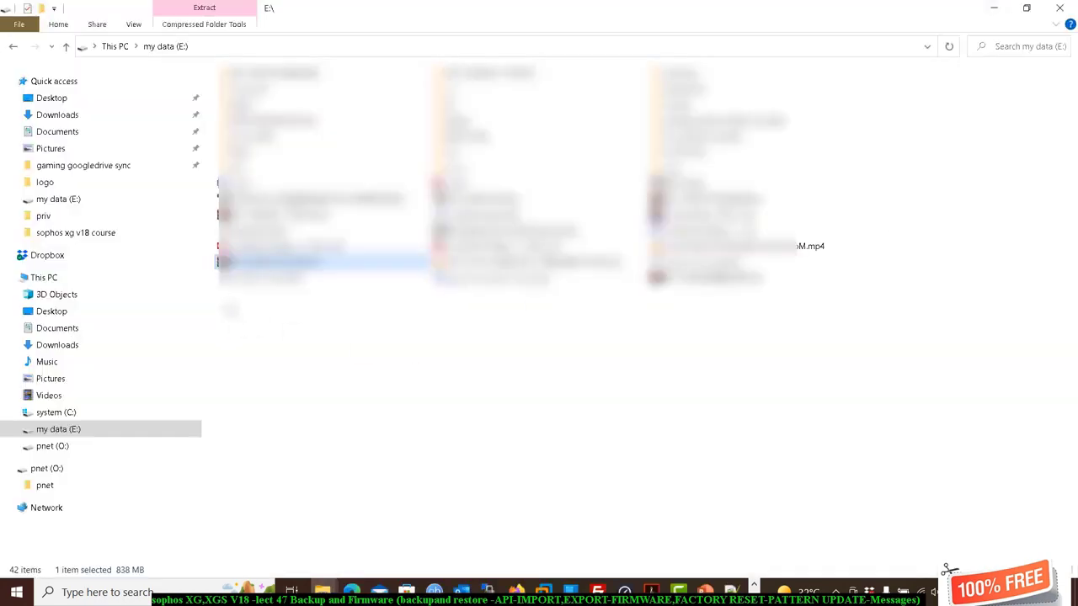
right_click(271, 262)
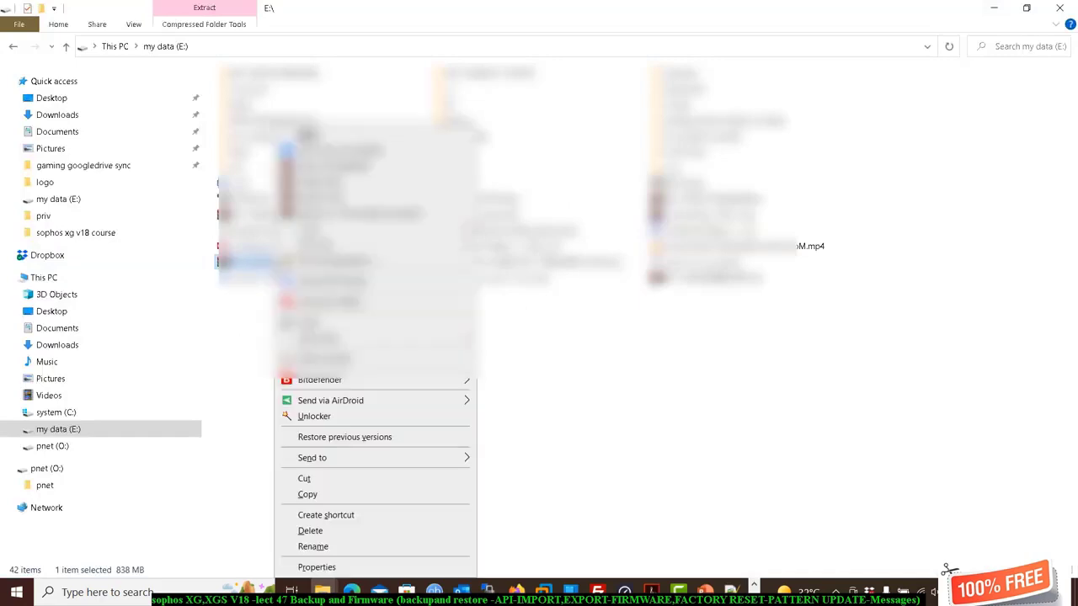
click(320, 181)
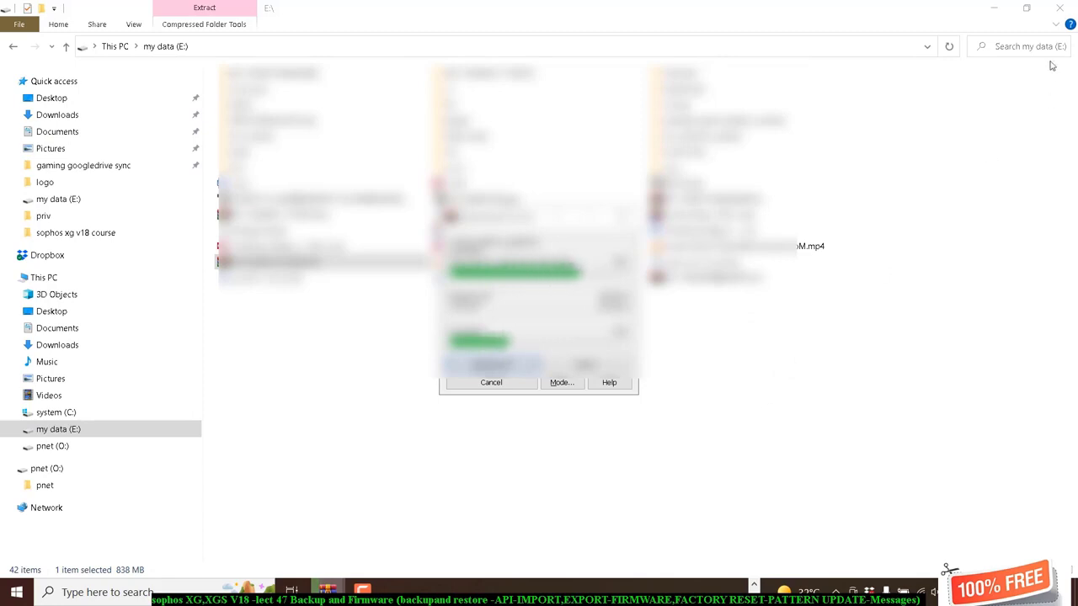
click(994, 8)
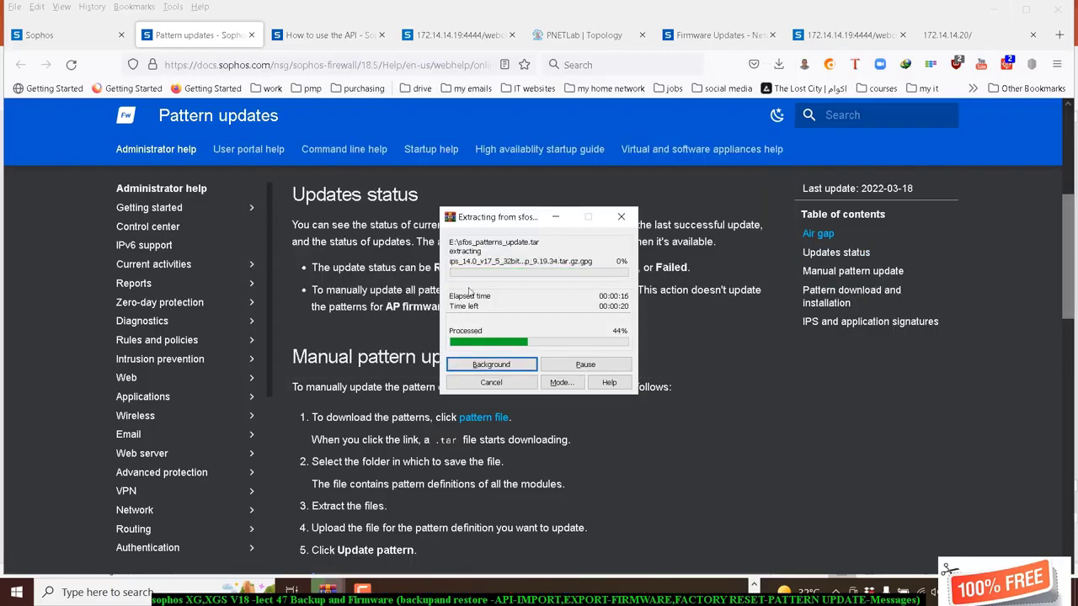
click(72, 64)
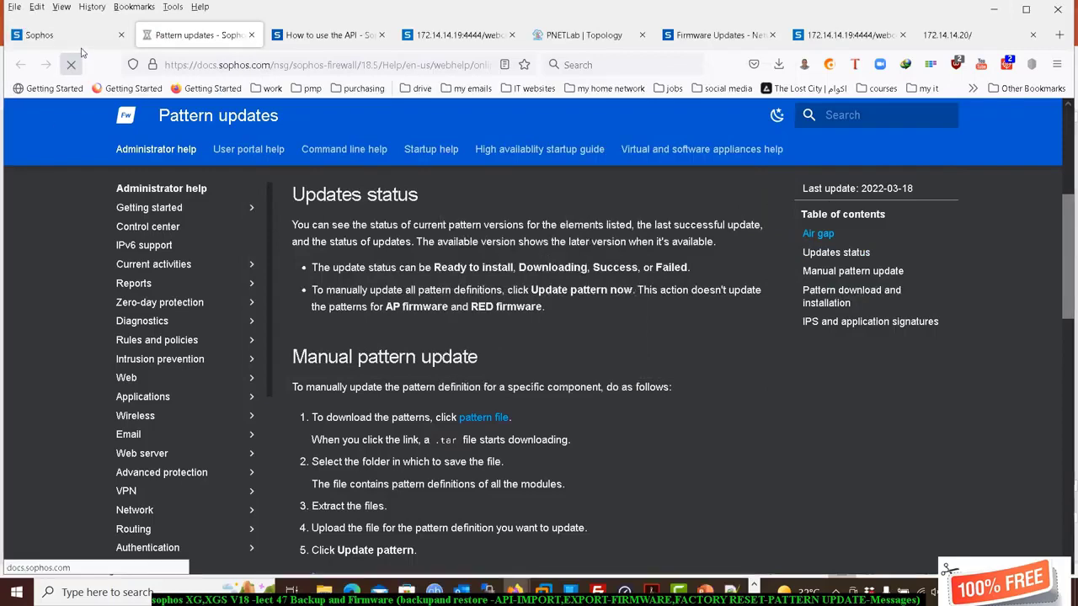
In the firewall console, close Sophos Assistant and dismiss the no-file-selected upload alert.
click(82, 38)
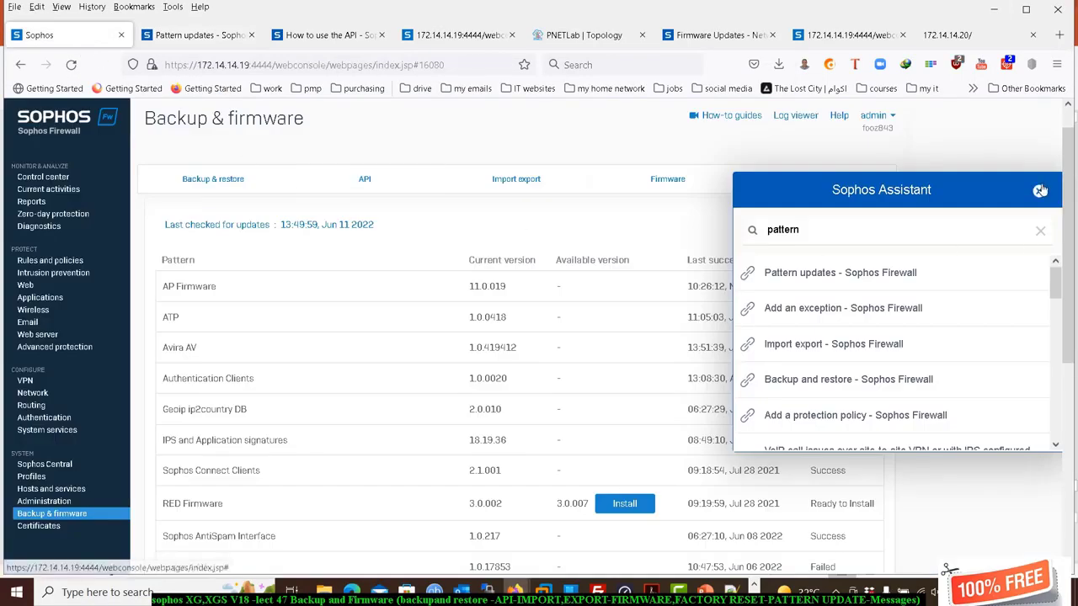
click(1040, 190)
scroll(572, 323, down, 4)
click(194, 444)
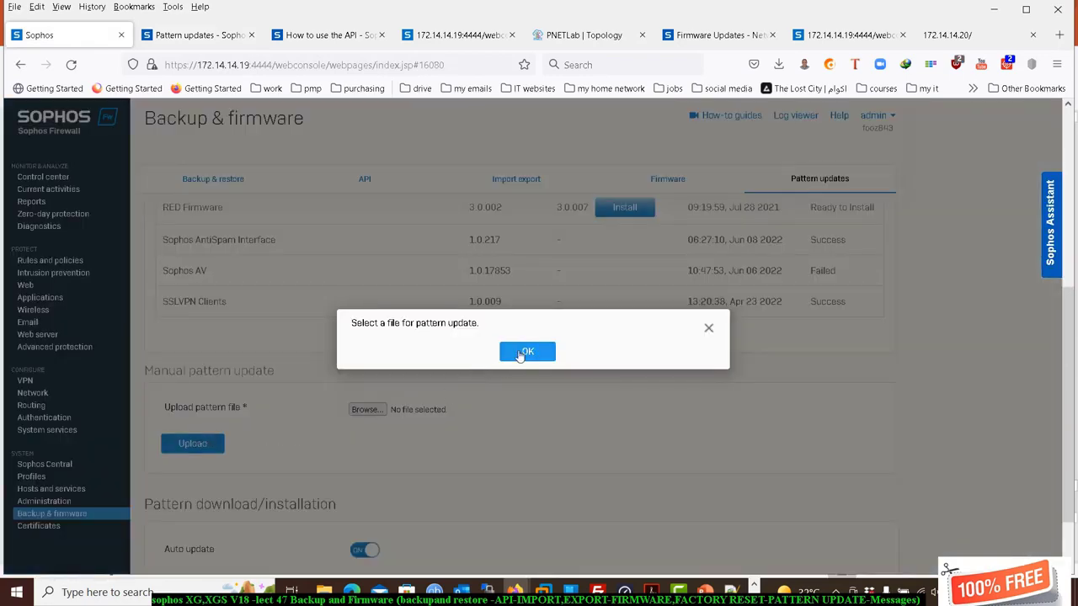
click(527, 352)
Select avira_4.00_1.0.419361_full.tar.gz.gpg from E:\sfos_patterns_update as the manual pattern file.
click(367, 409)
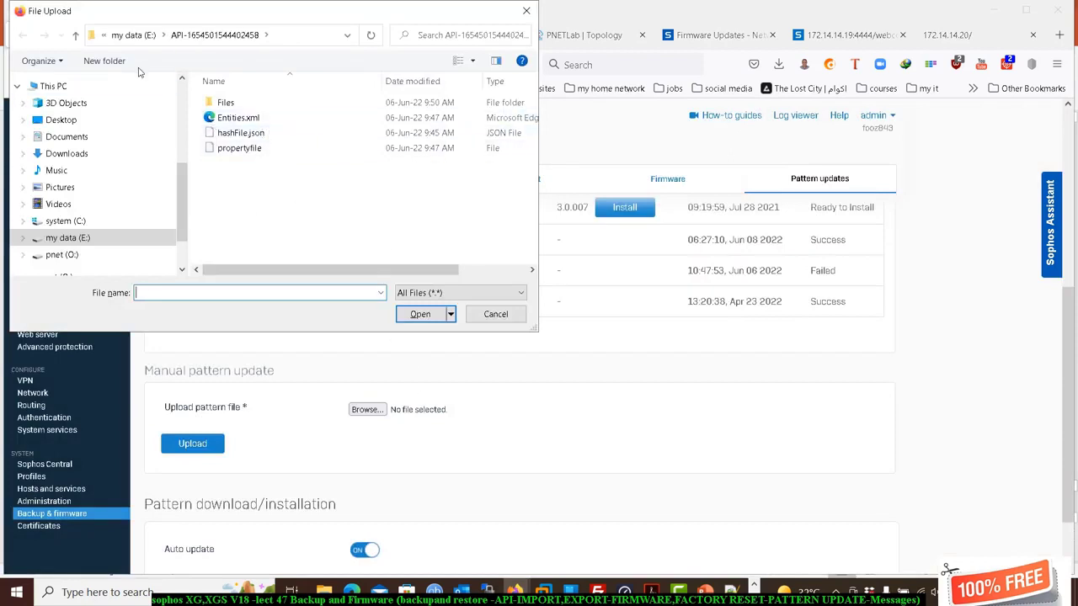
click(126, 37)
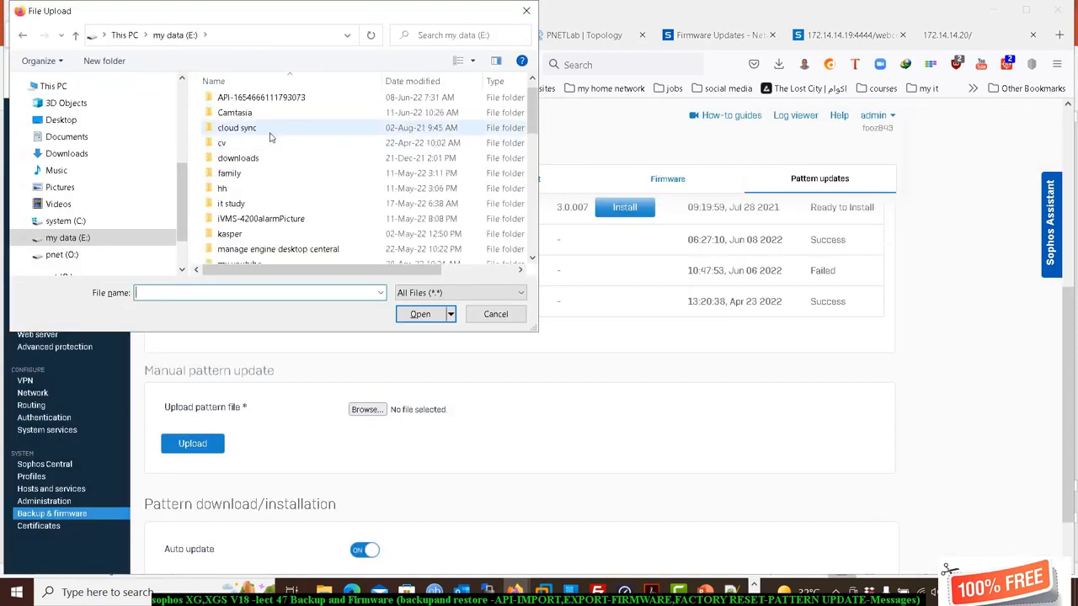
scroll(270, 137, down, 1)
scroll(286, 145, down, 1)
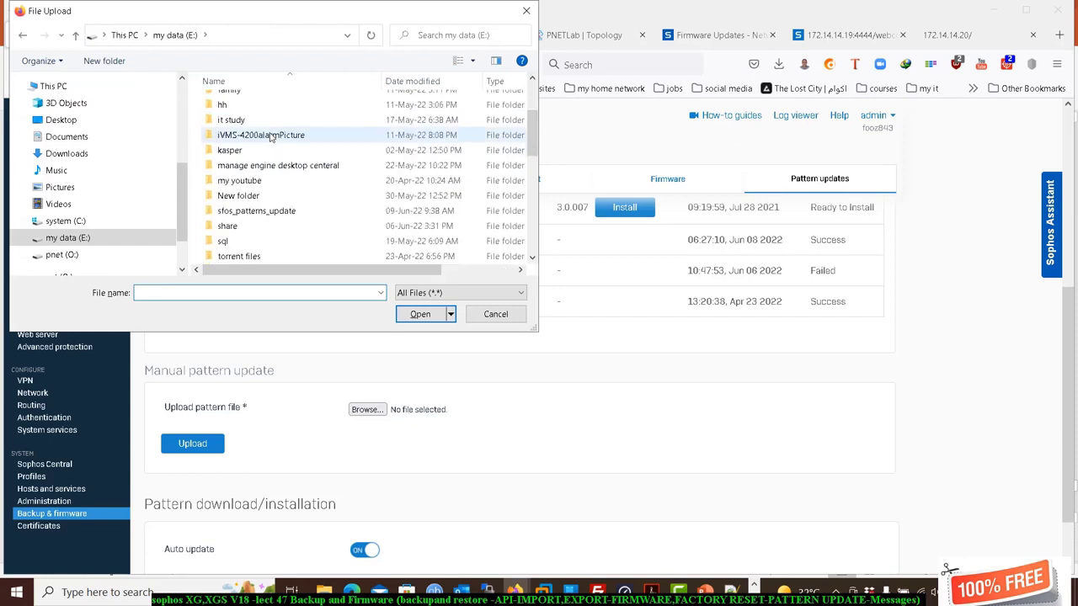
double_click(306, 212)
click(284, 149)
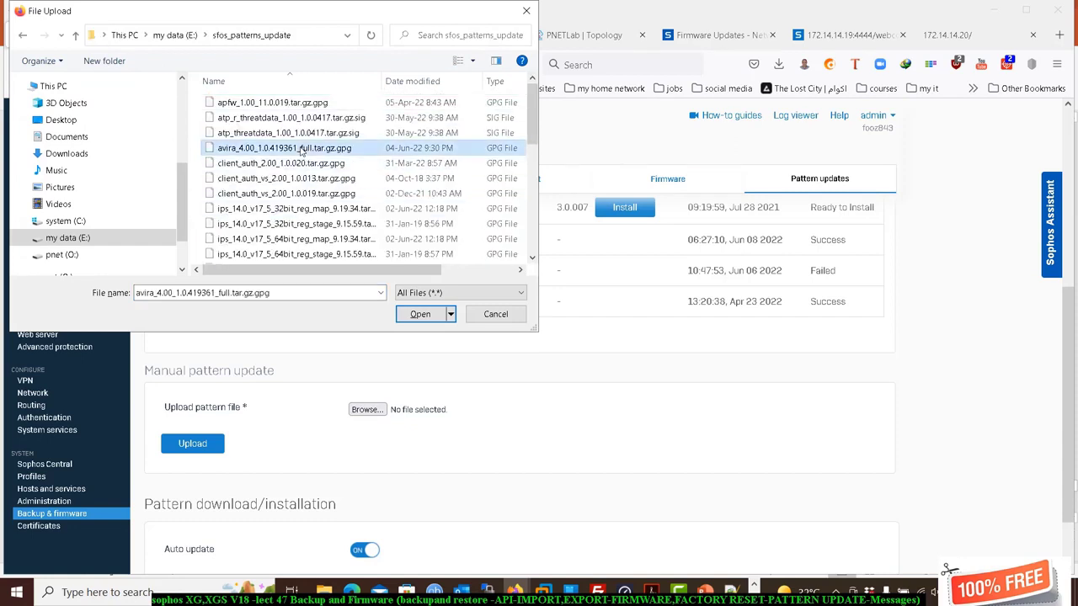
click(421, 314)
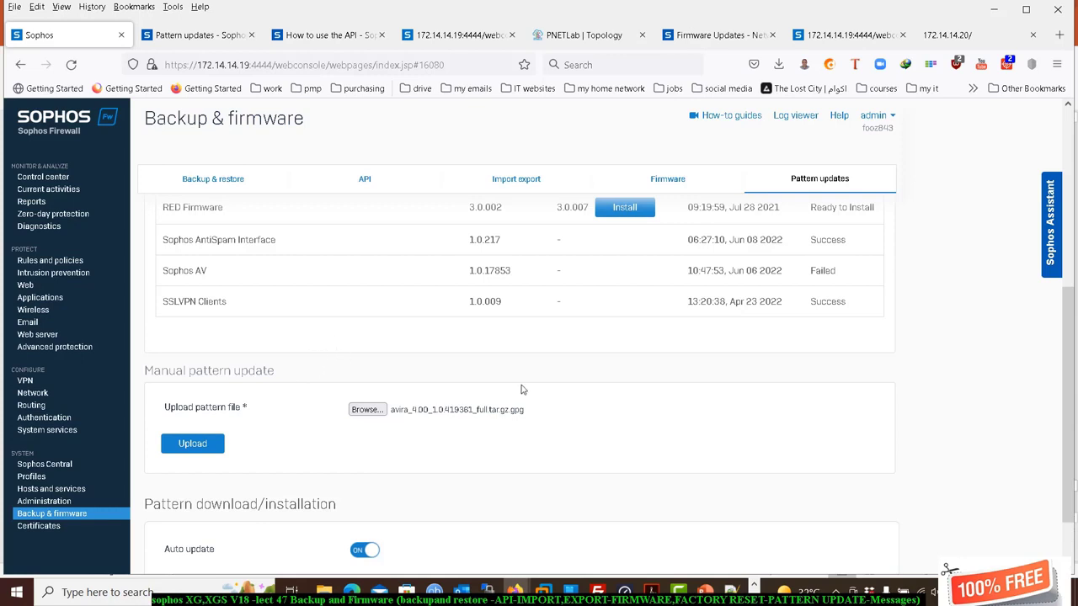
scroll(407, 451, down, 2)
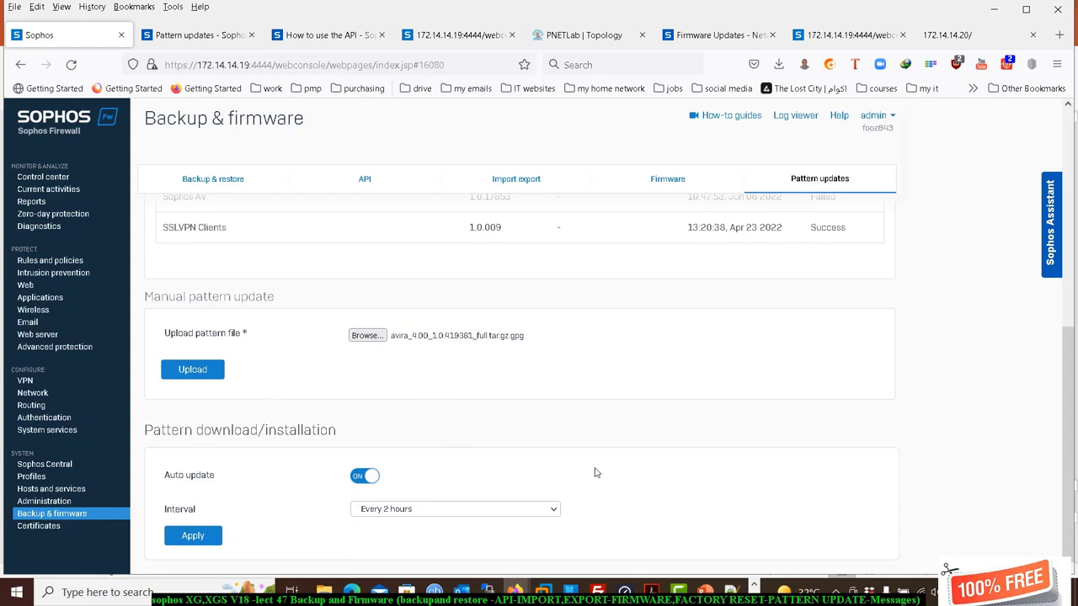
scroll(647, 451, up, 5)
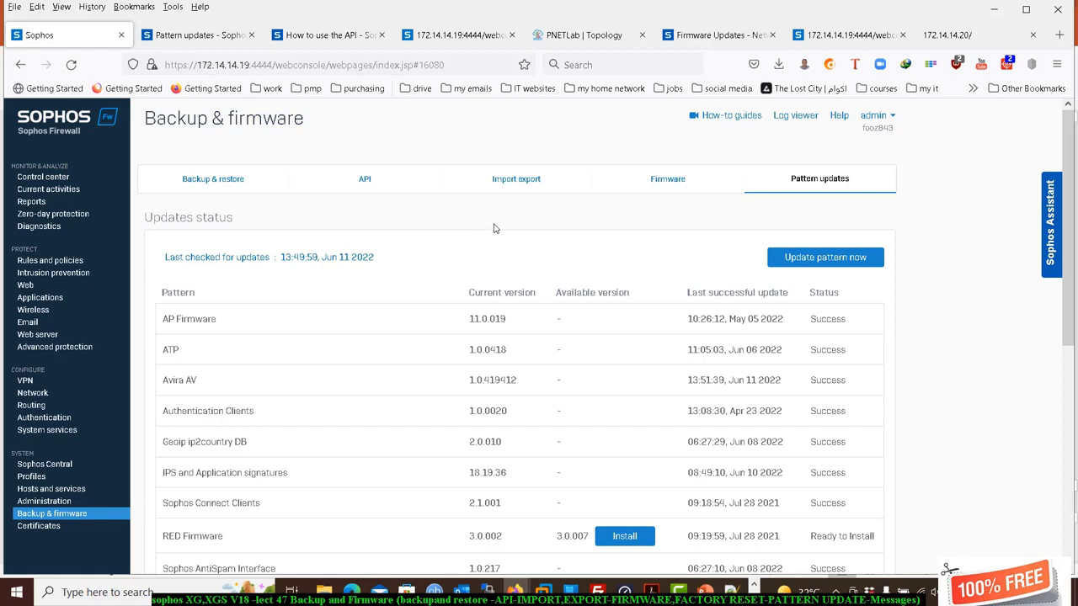
scroll(504, 226, down, 3)
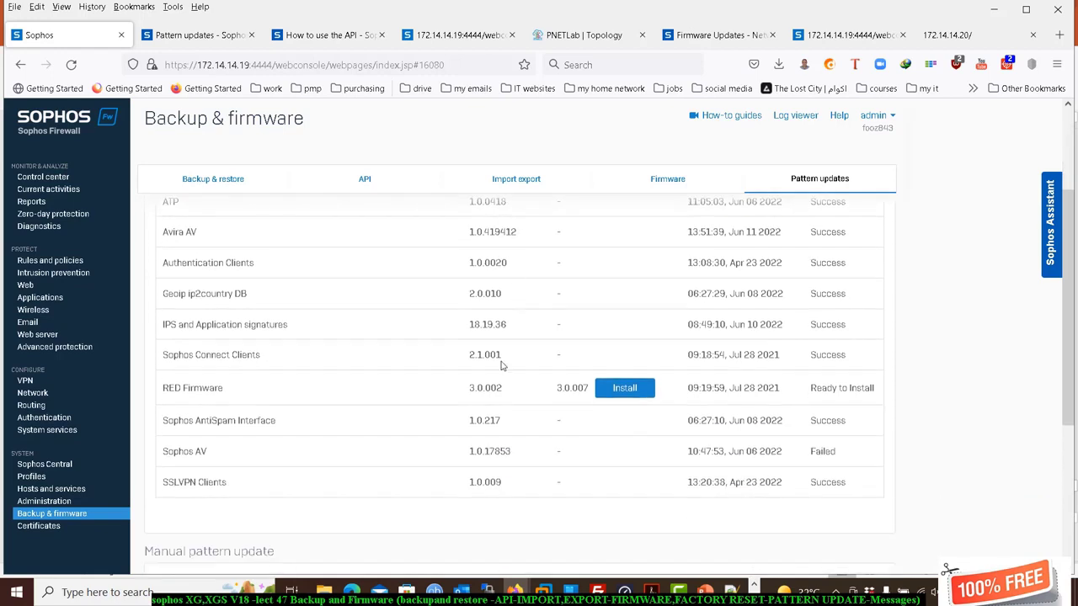